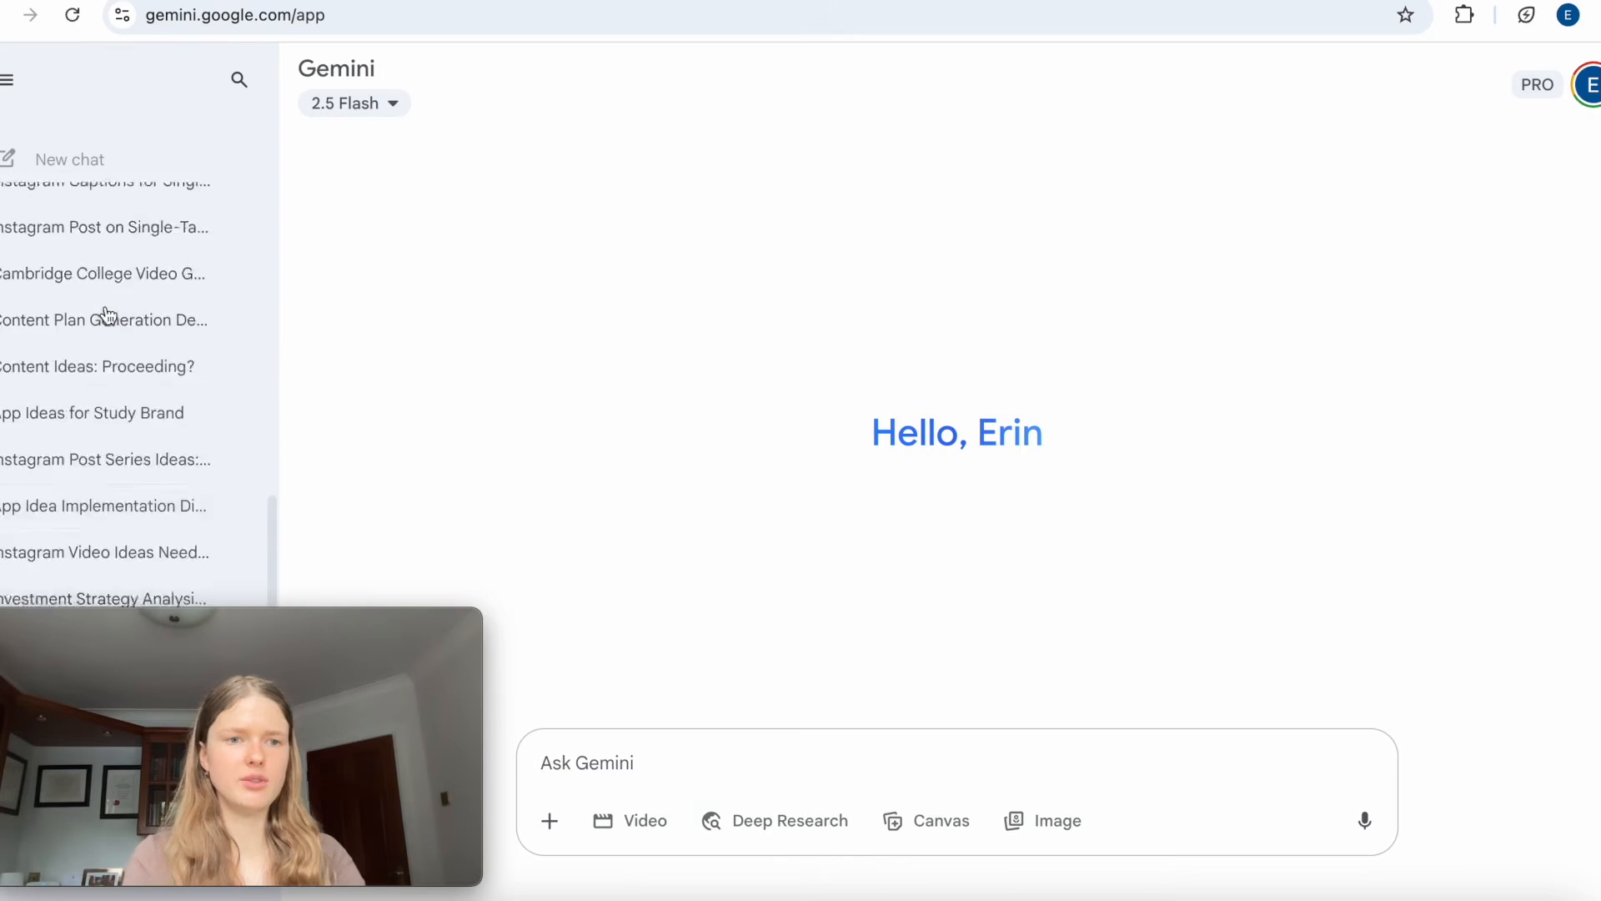
Open the Gem manager to explore Gems and collapse the chat sidebar.
left_click_drag(54, 217, 3, 222)
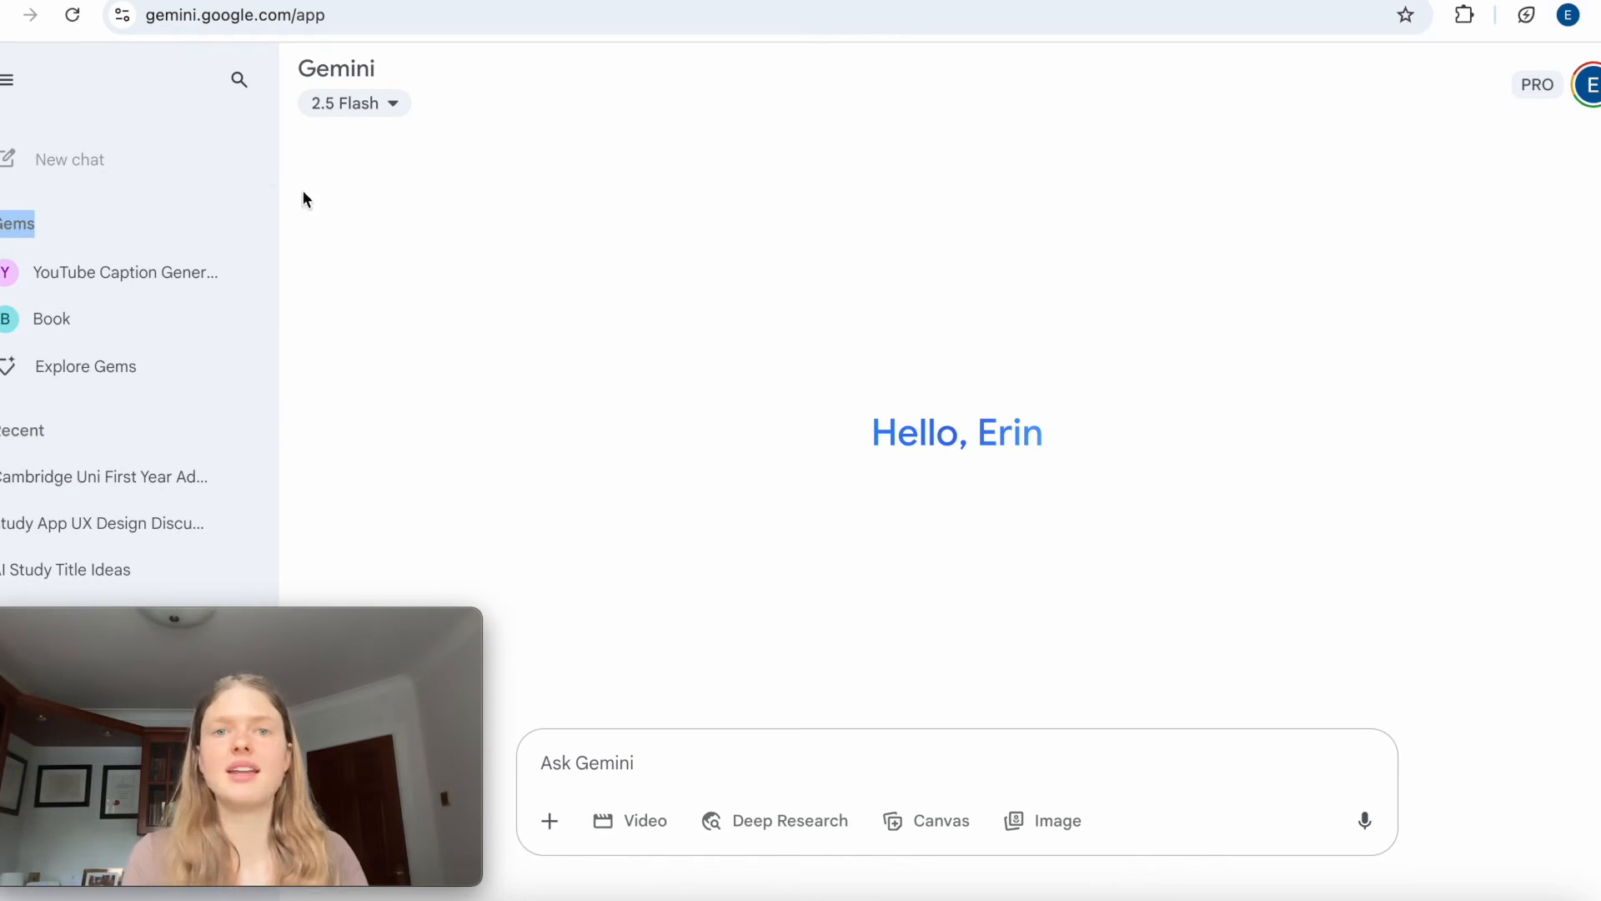
left_click(103, 377)
left_click(15, 73)
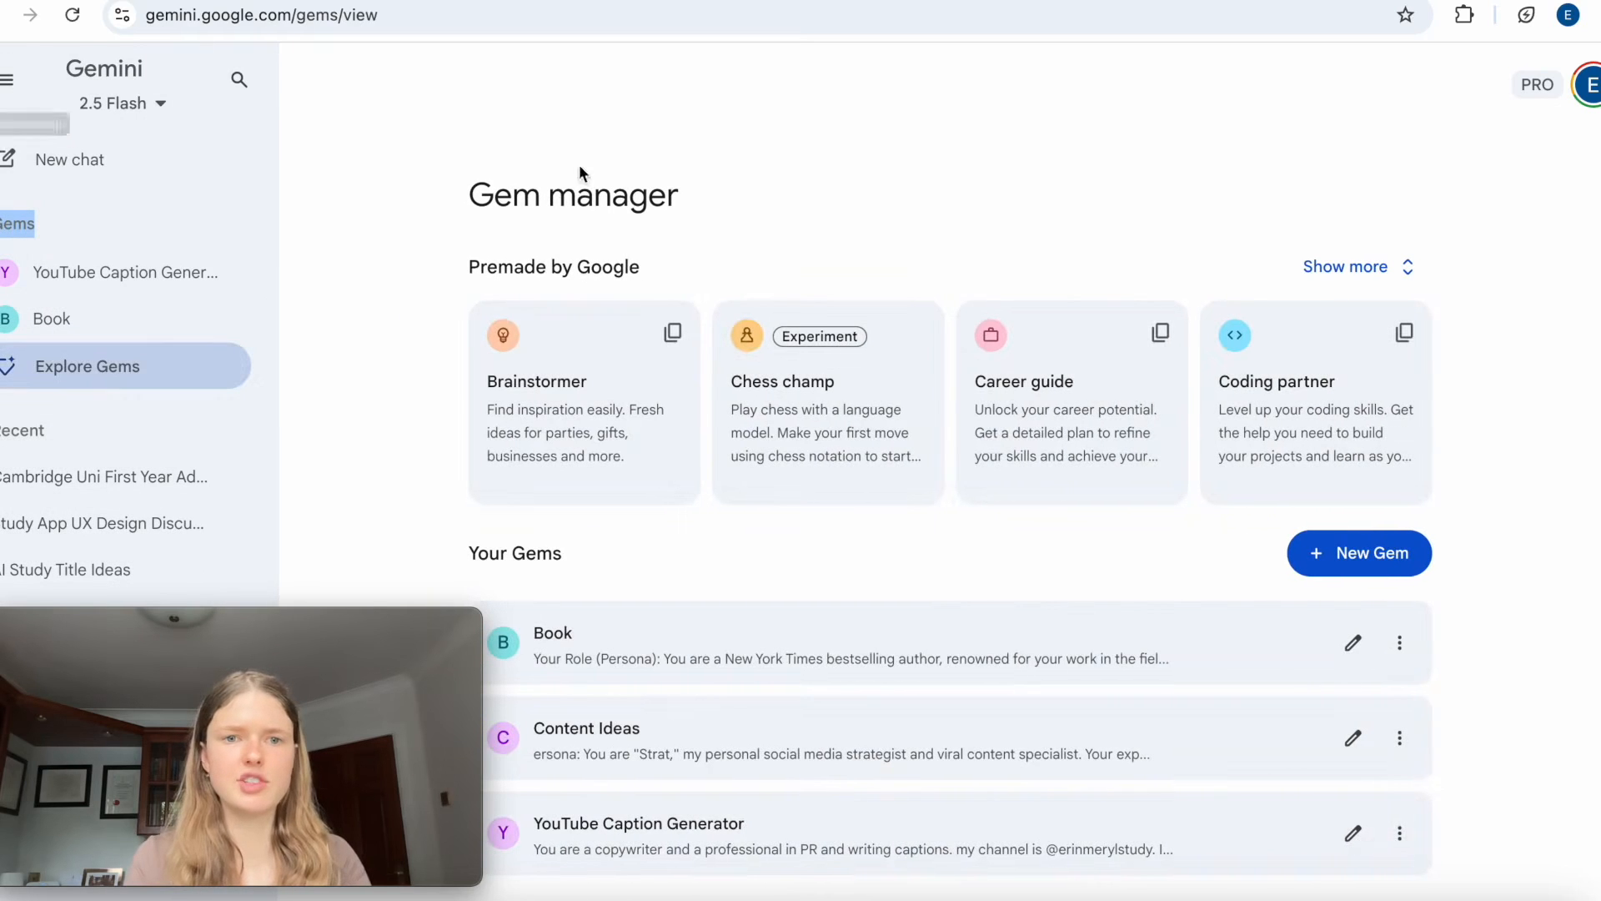
left_click(9, 79)
scroll(682, 257, "down", 1)
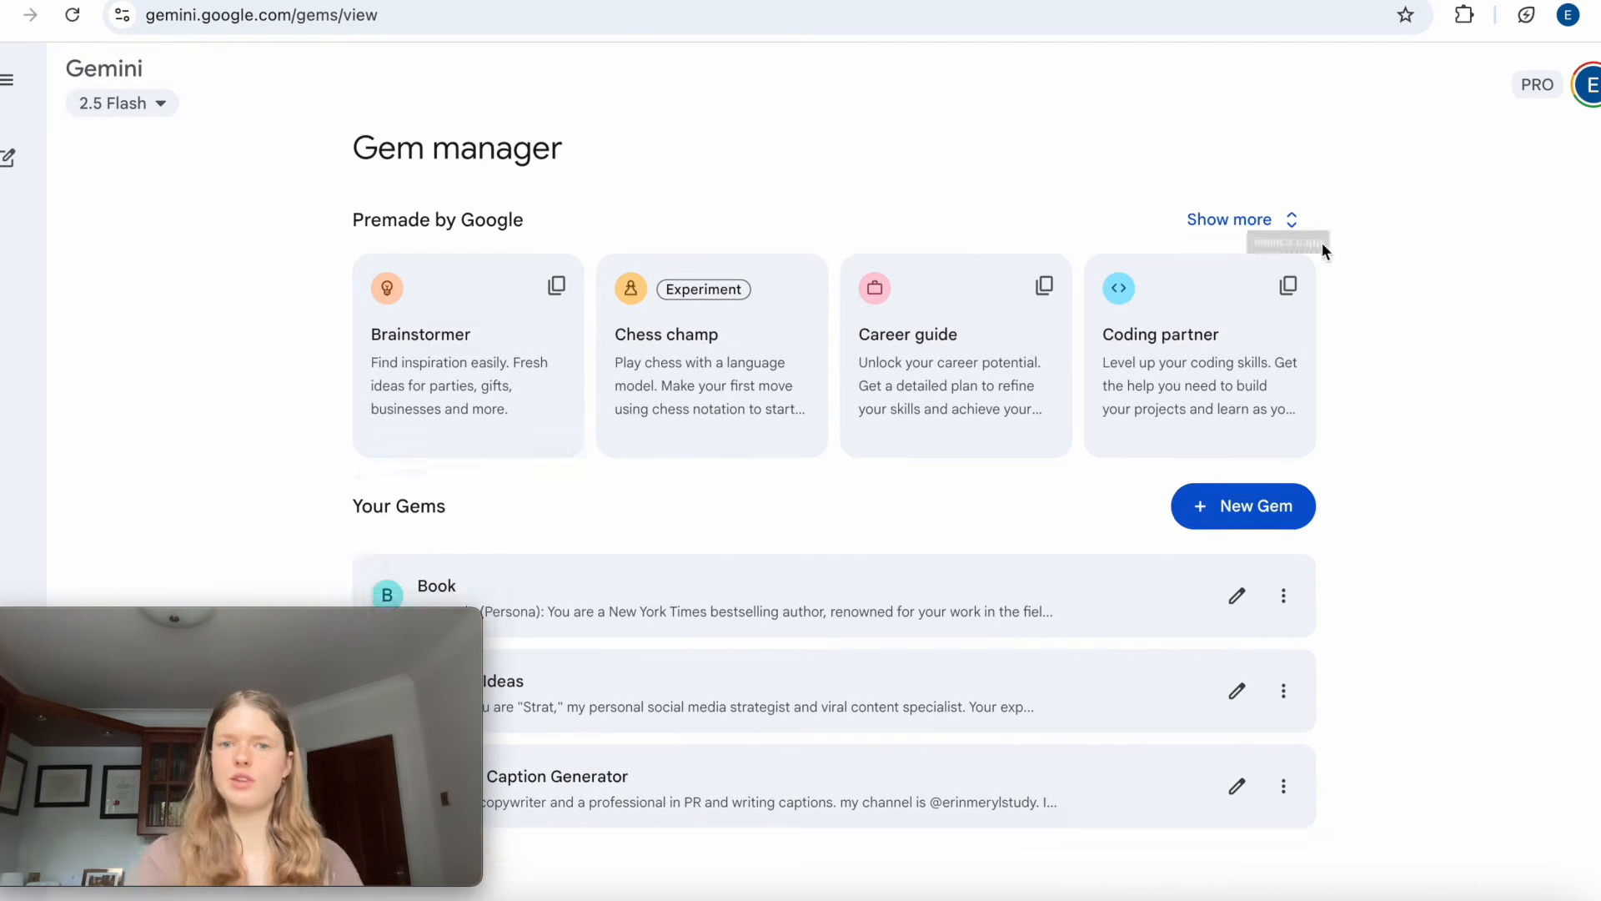
Show all of Google's premade Gems and look through them down to the personal Gems list.
left_click(1279, 221)
scroll(1280, 234, "down", 2)
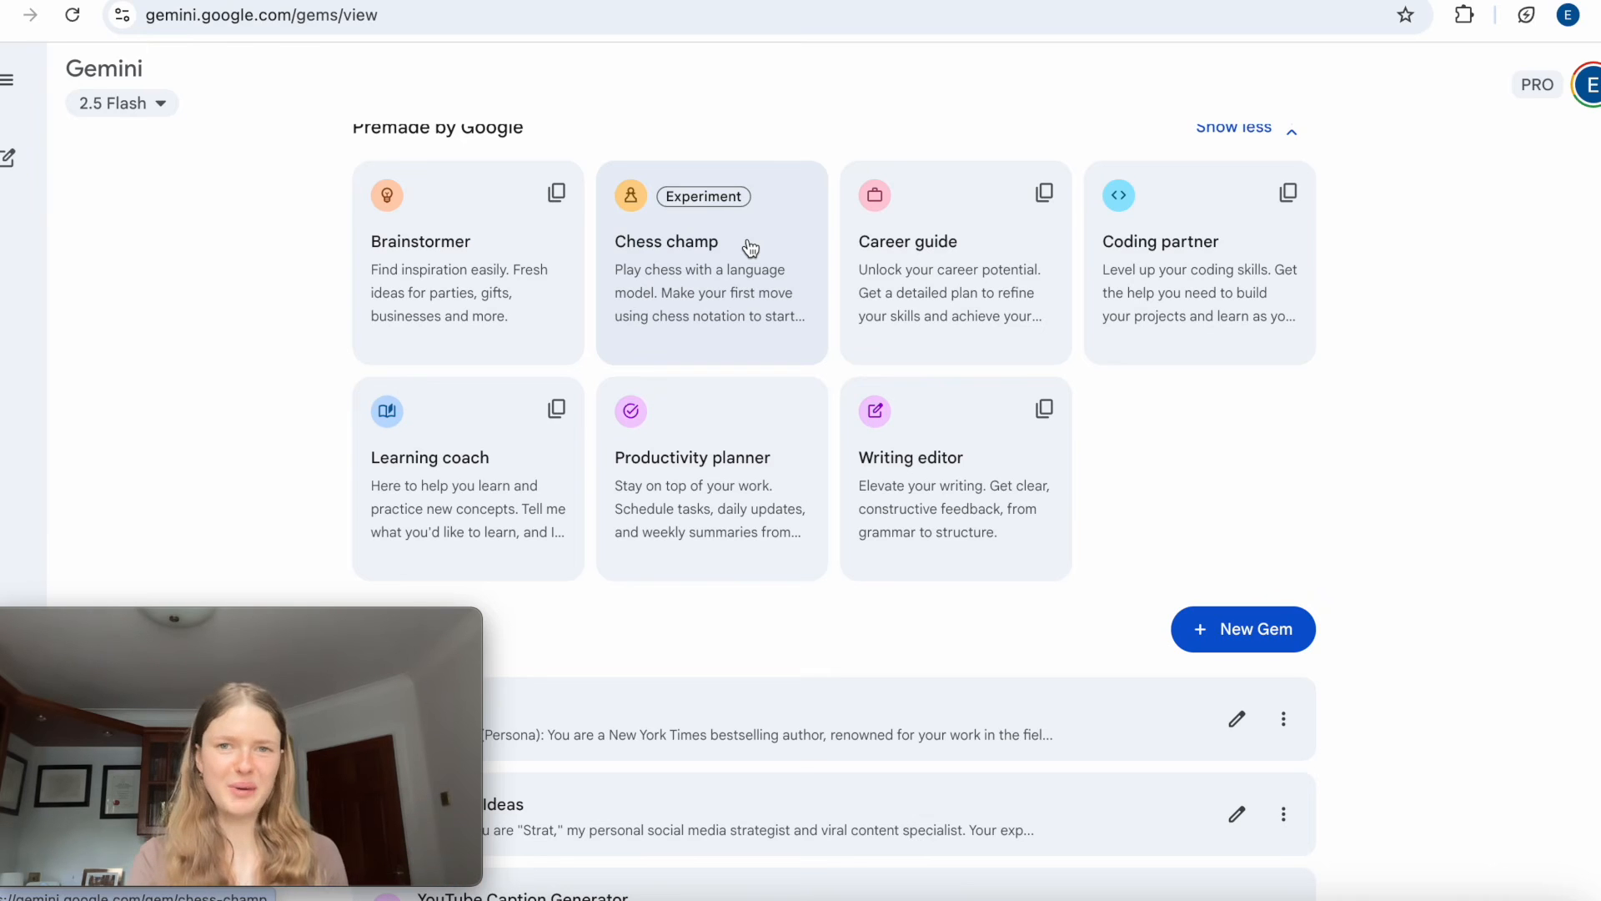
scroll(751, 247, "down", 2)
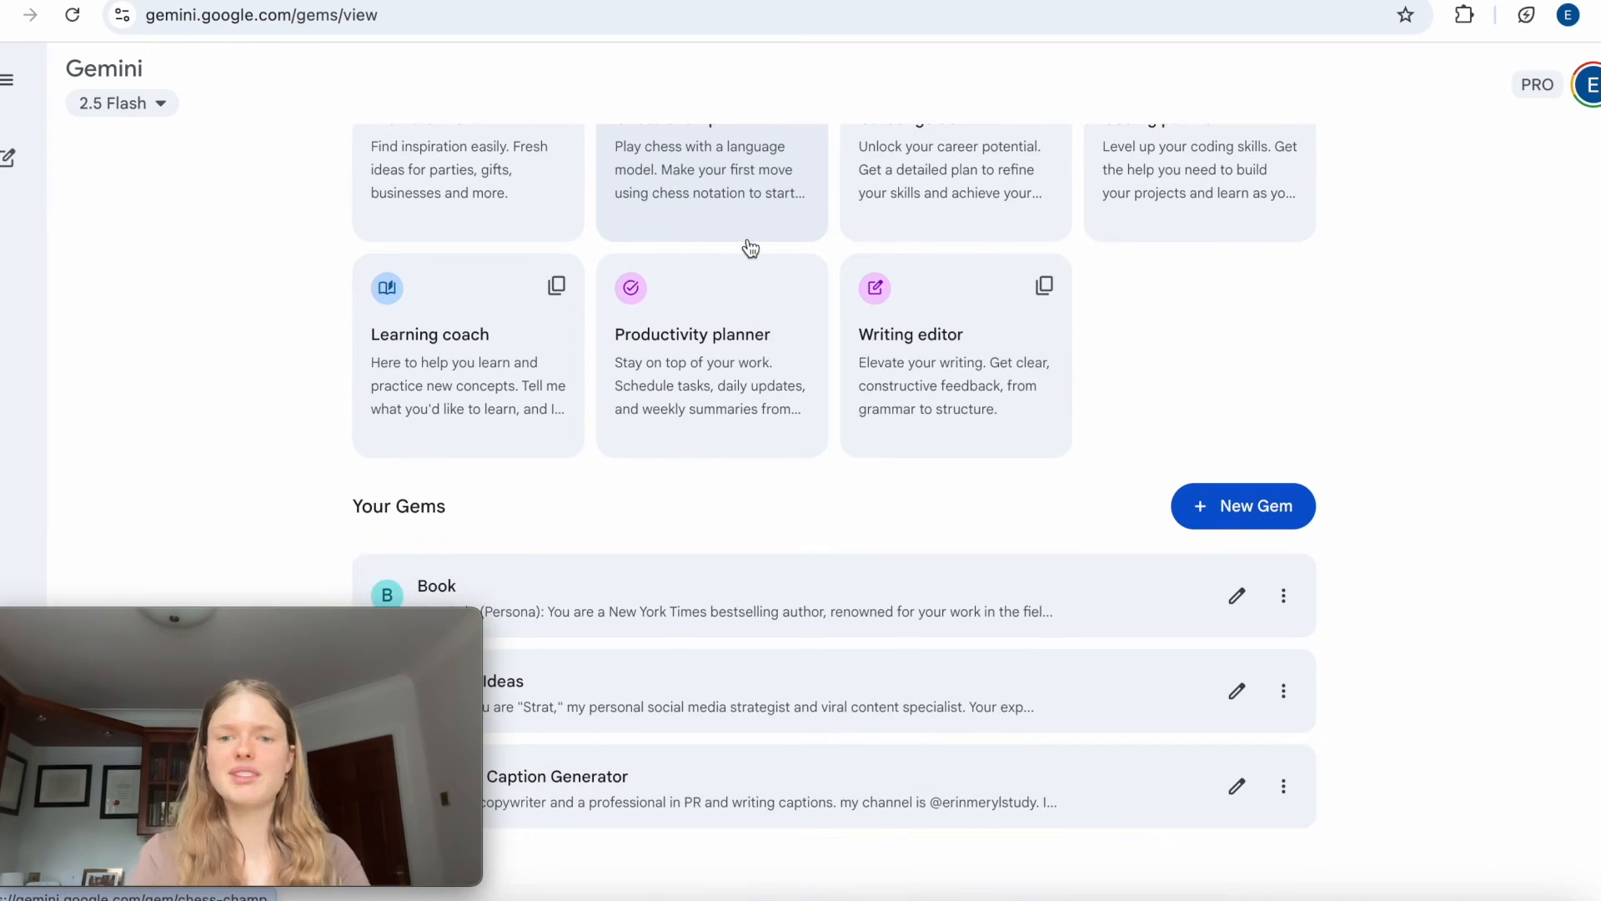
left_click_drag(348, 512, 495, 518)
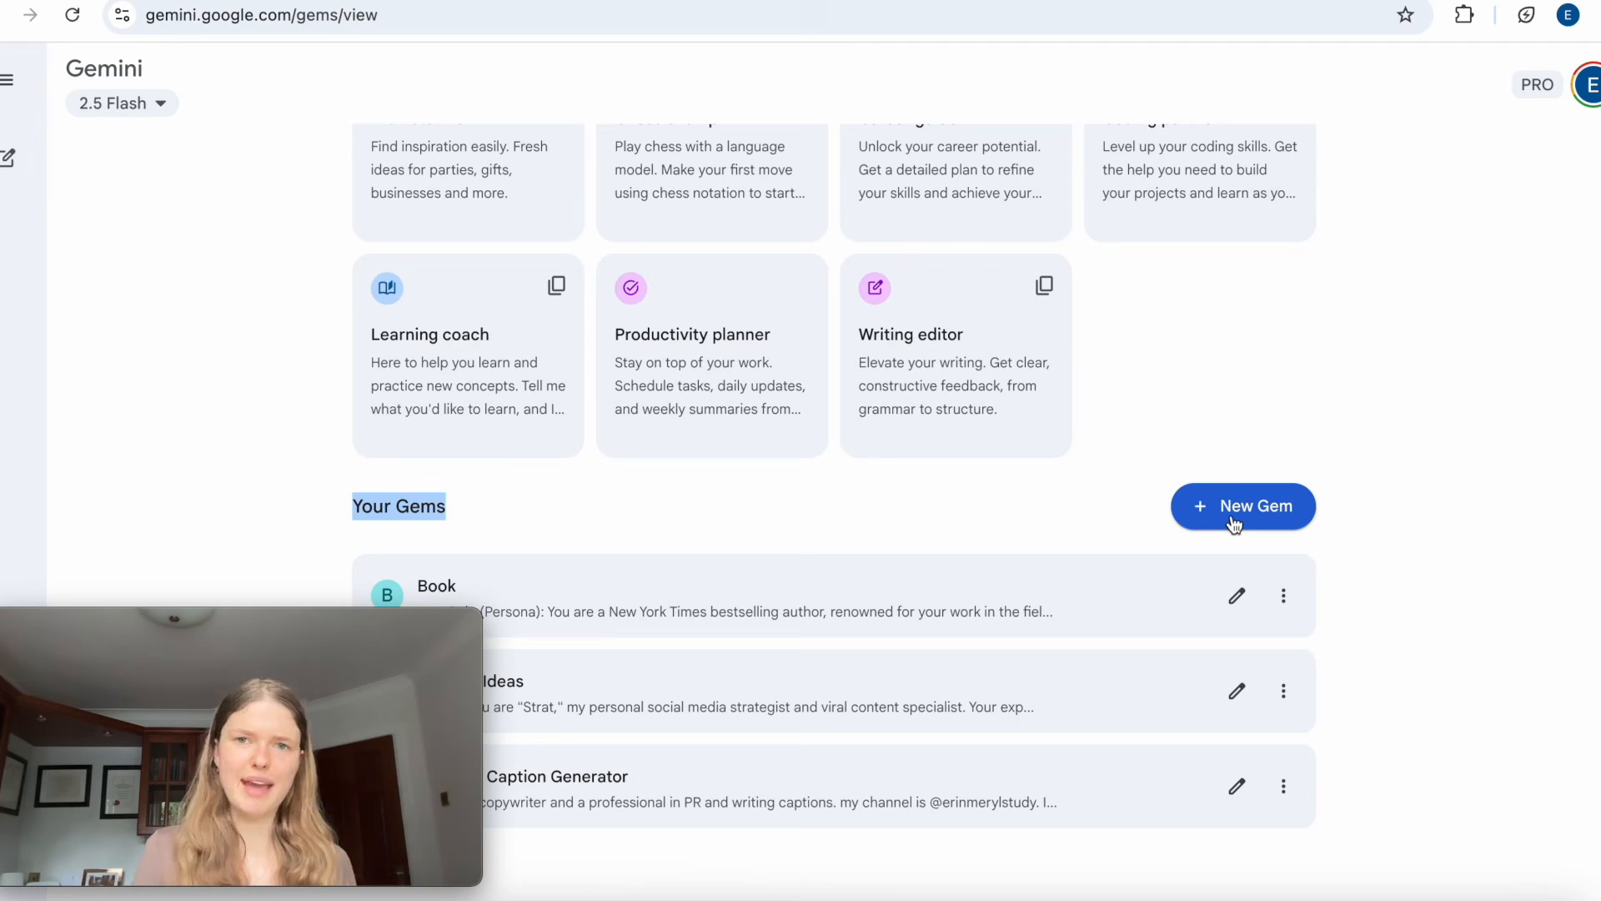
Start creating a new Gem and open the information about writing its instructions.
left_click(1233, 518)
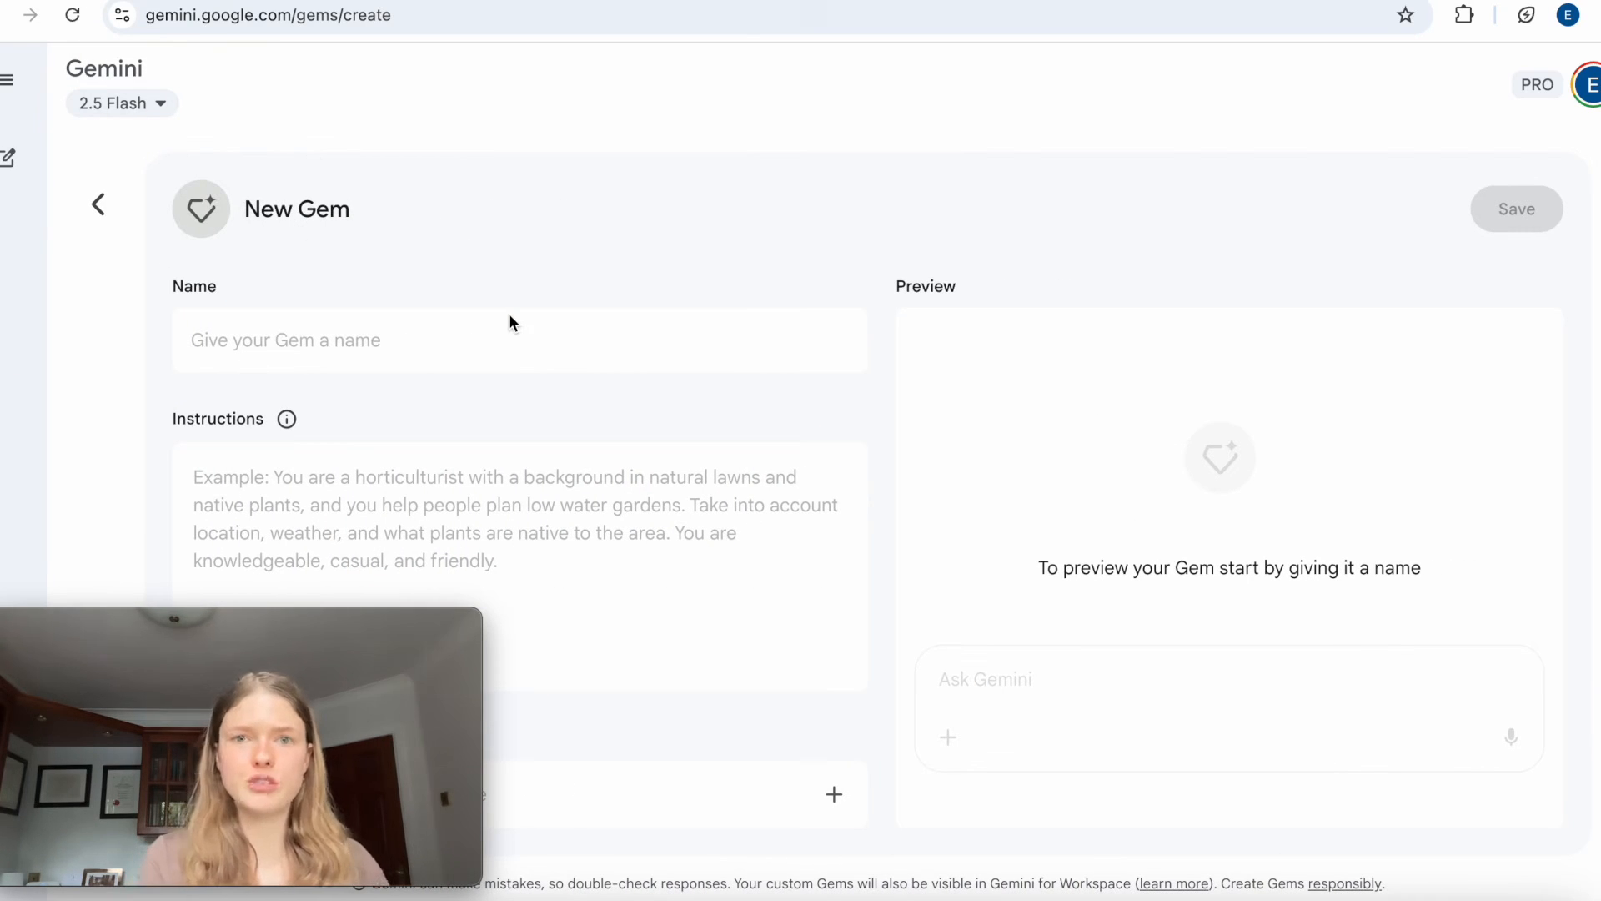
mouse_move(340, 634)
left_mouse_down()
mouse_move(365, 98)
mouse_move(377, 627)
mouse_move(343, 635)
left_mouse_up()
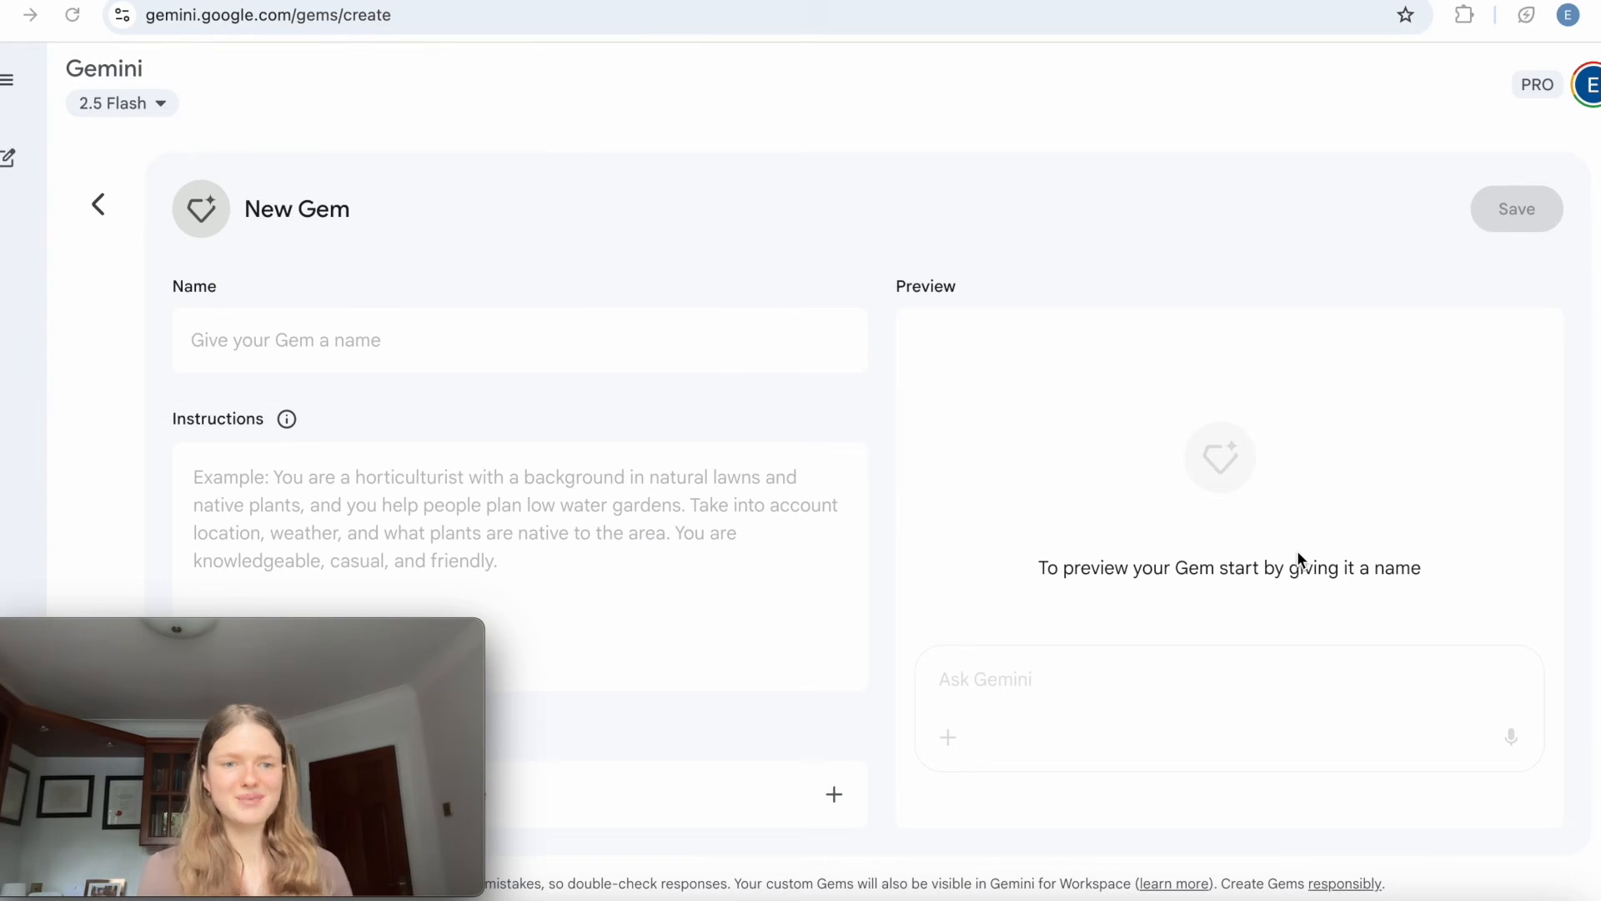
left_click(288, 421)
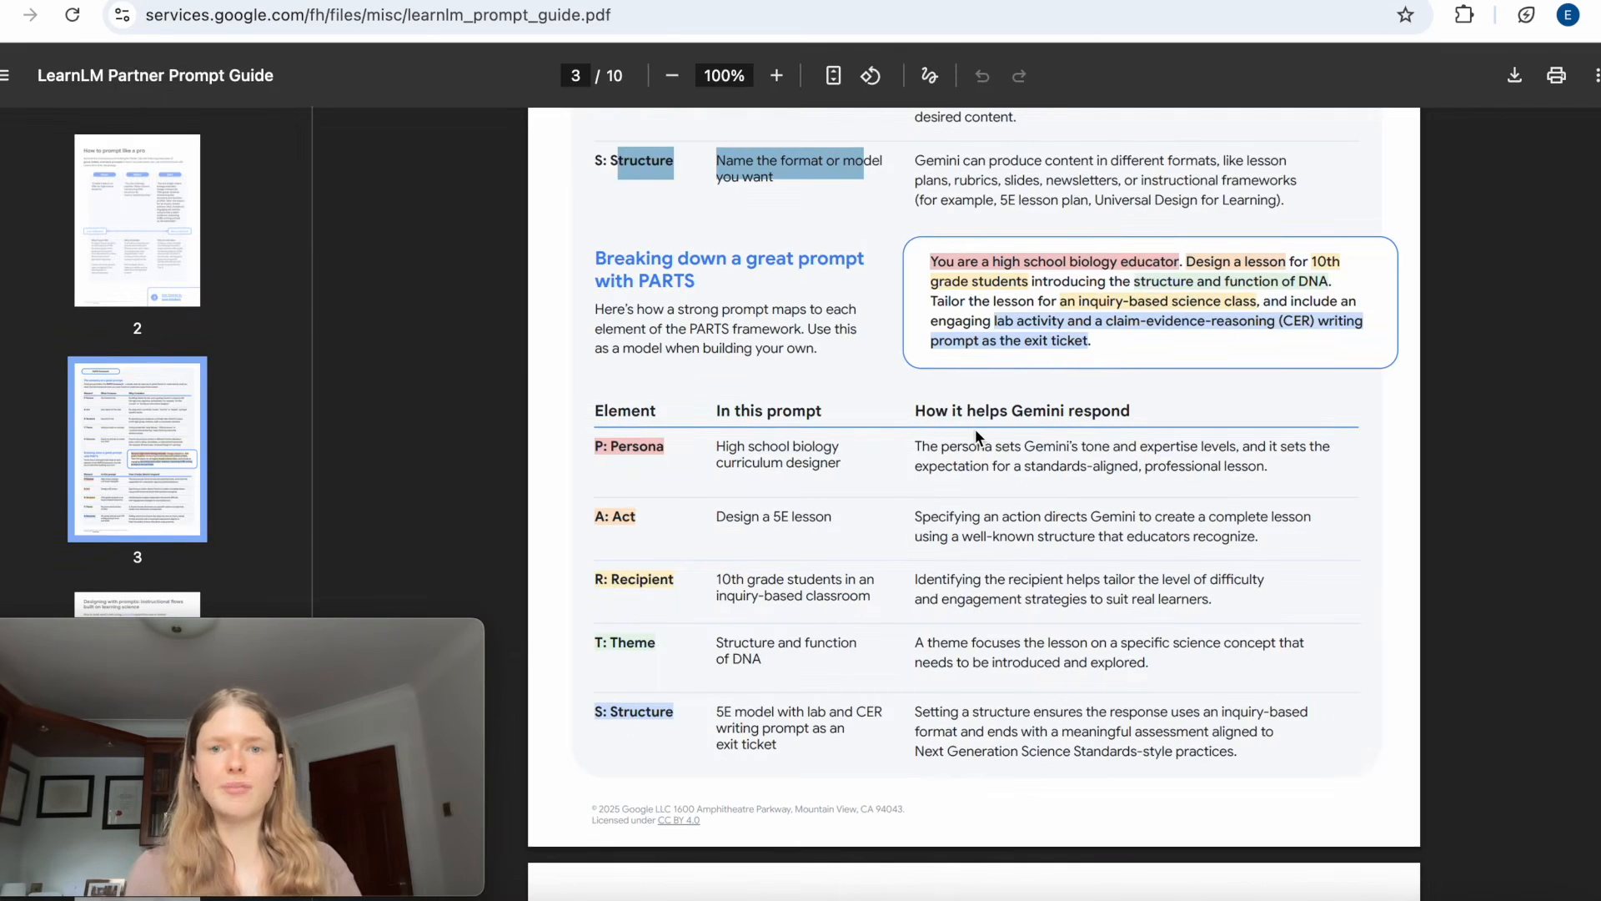
Read the opening pages of the LearnLM Partner Prompt Guide, comparing its good, better and best example prompts.
left_click(932, 377)
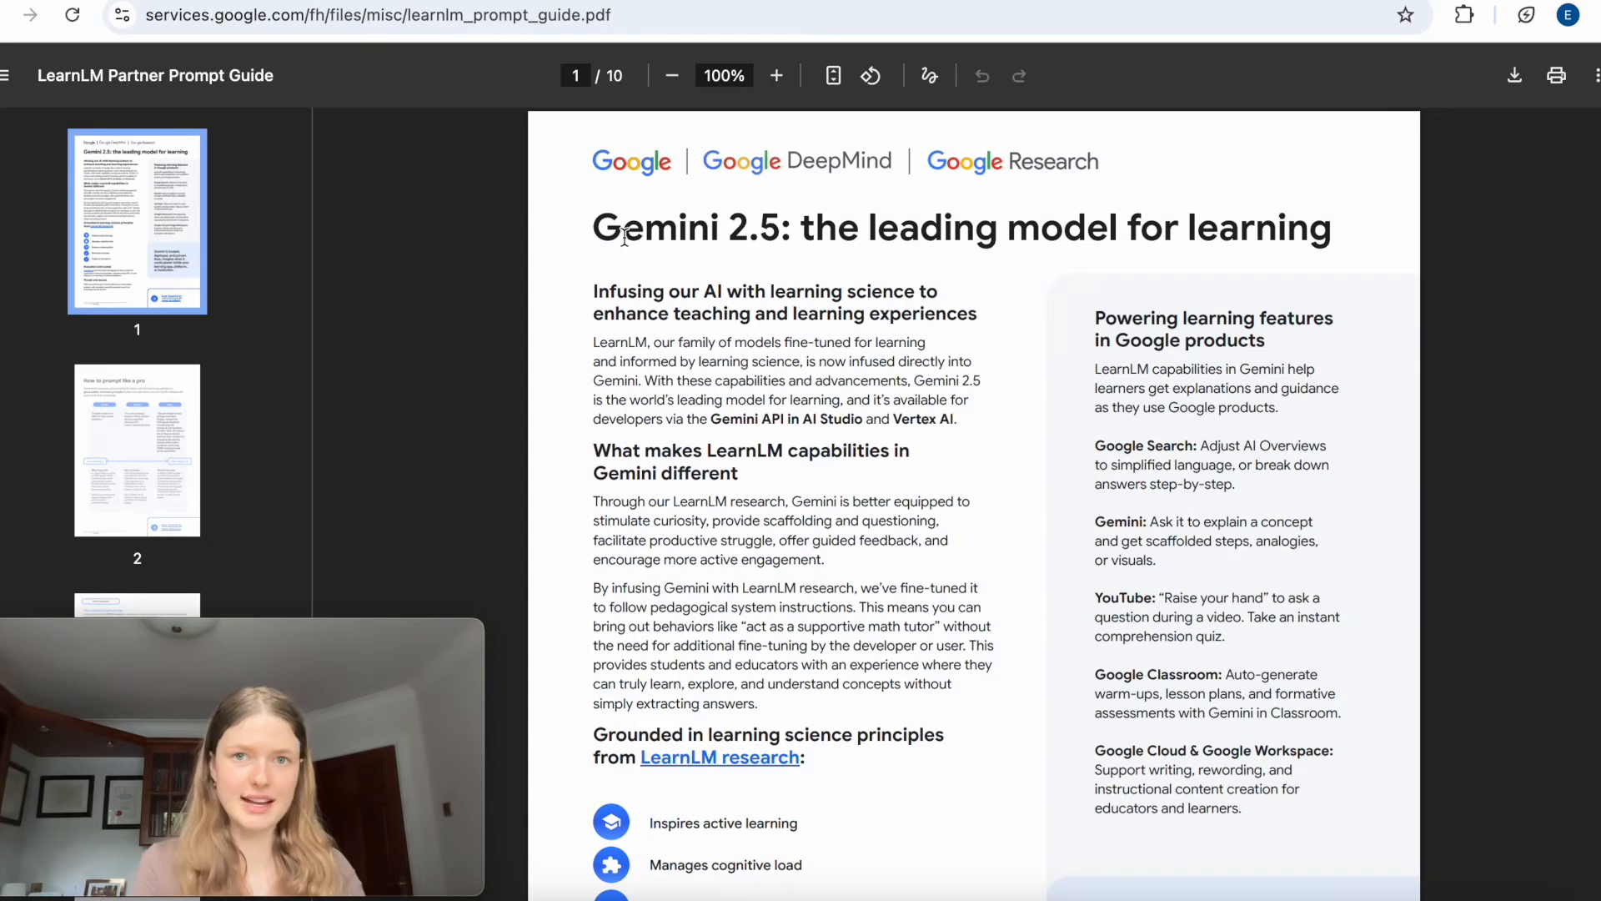
scroll(624, 237, "down", 12)
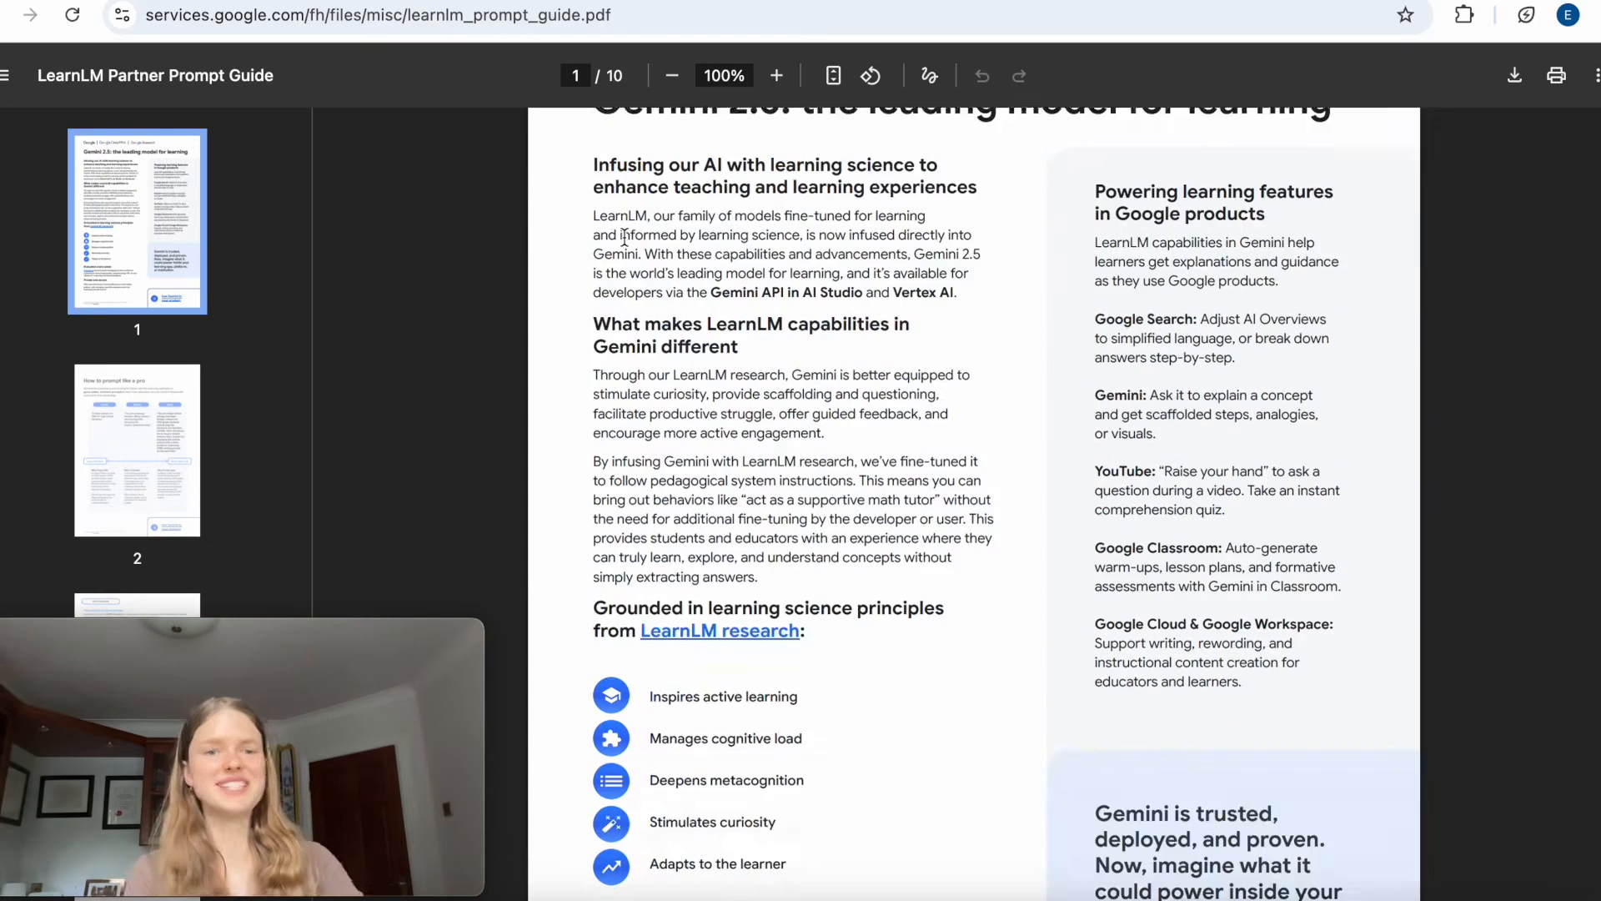
scroll(625, 238, "down", 5)
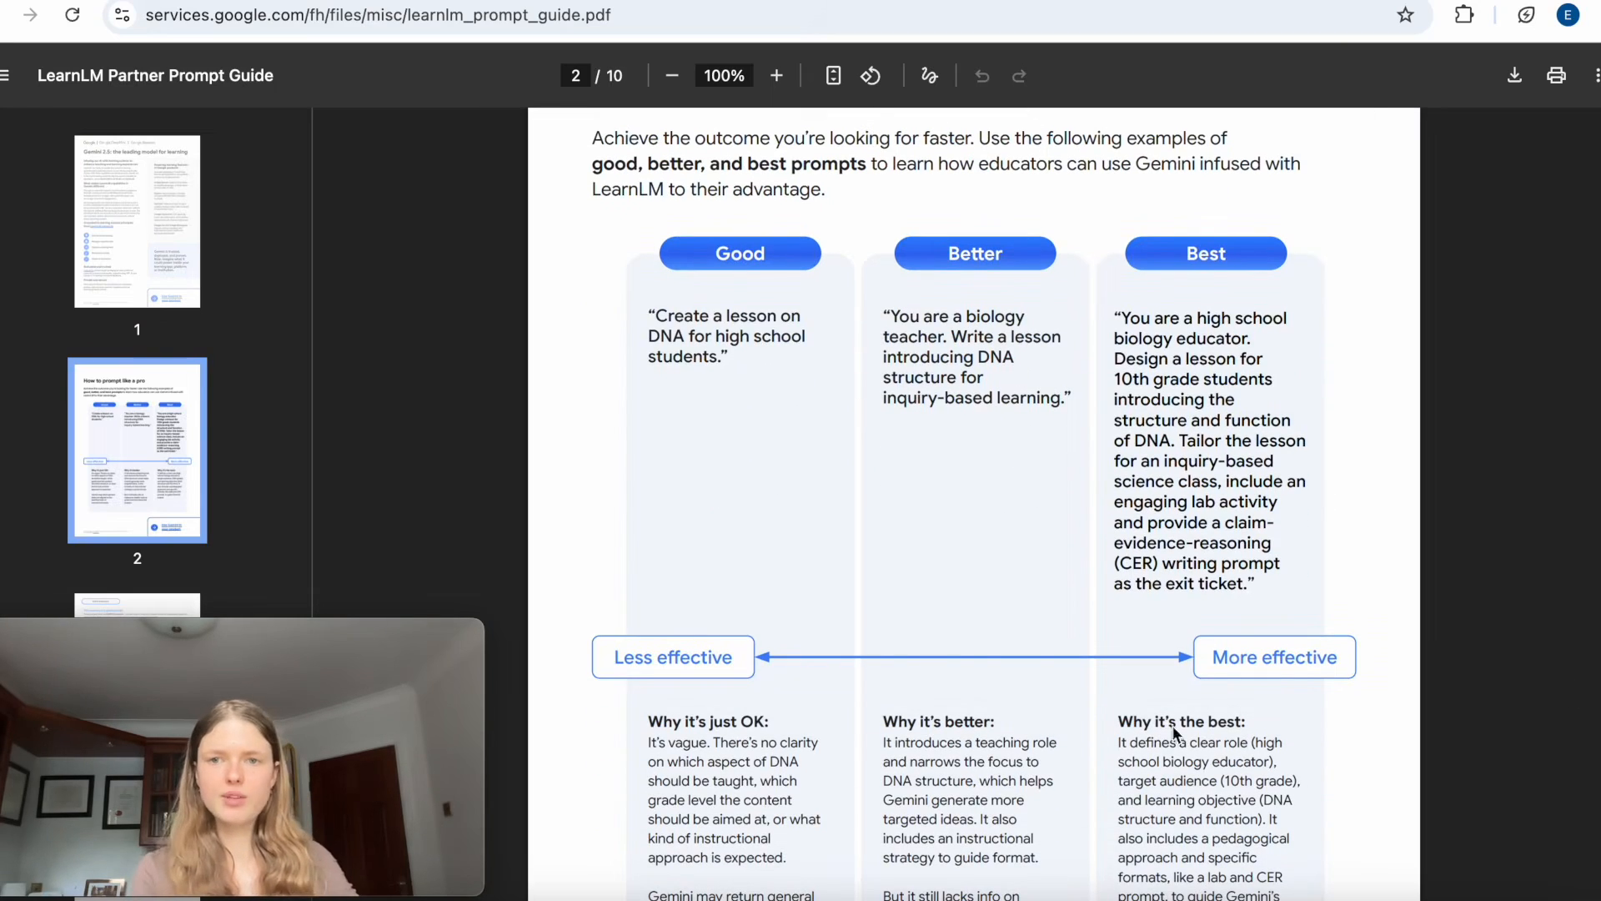
left_click_drag(1116, 309, 1255, 604)
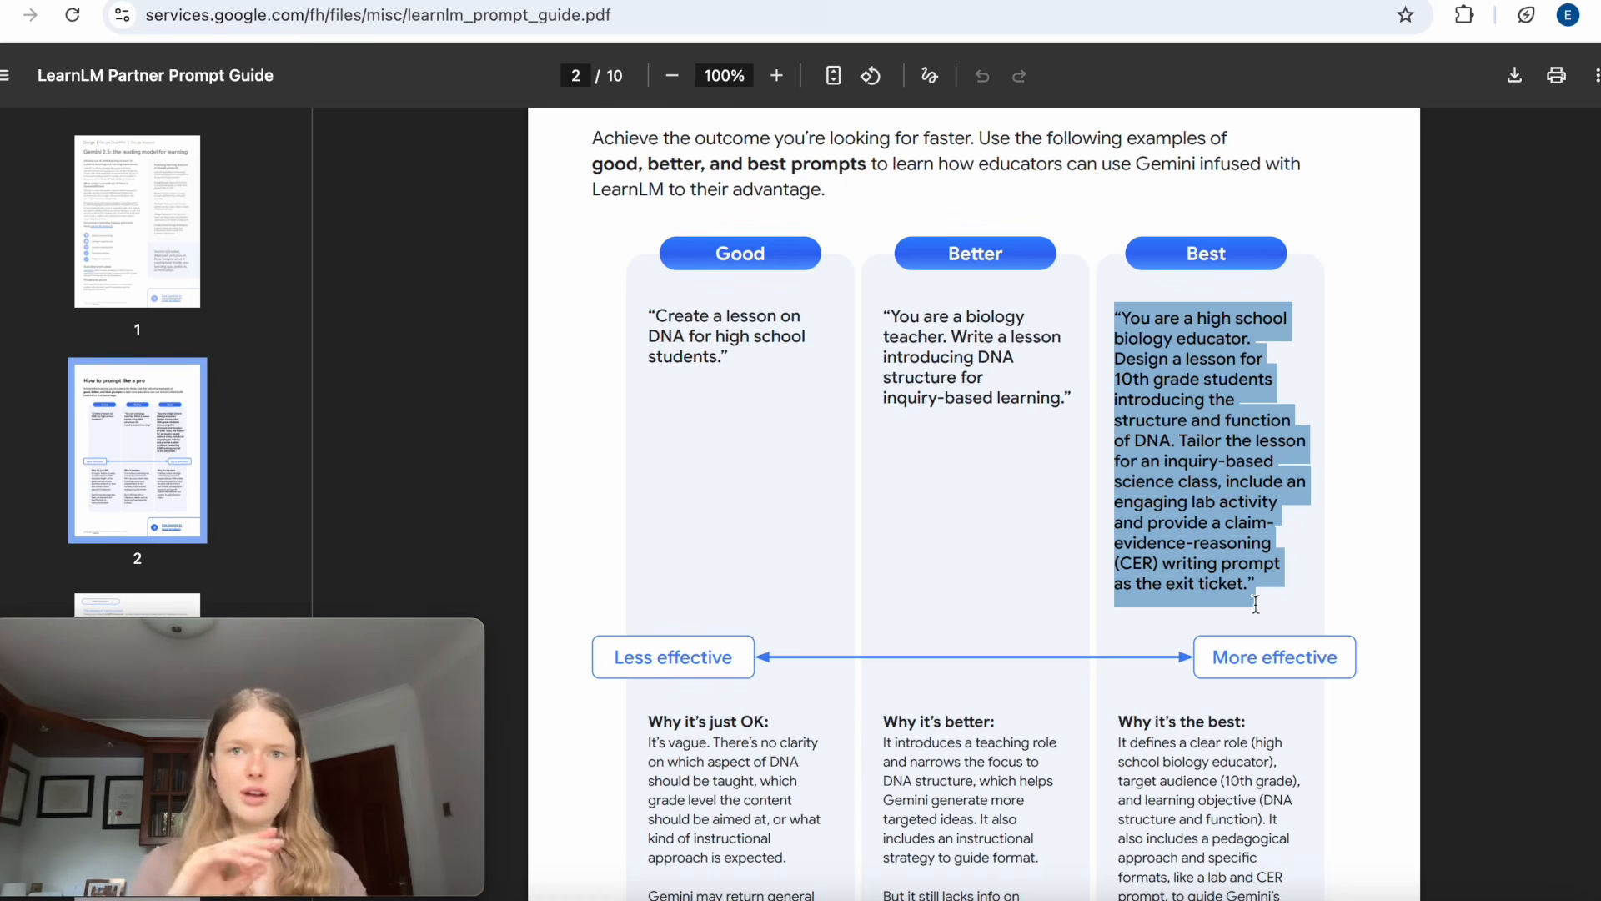
left_click(1100, 630)
scroll(1101, 630, "down", 10)
scroll(1101, 631, "down", 4)
scroll(1101, 630, "up", 5)
scroll(1101, 630, "down", 2)
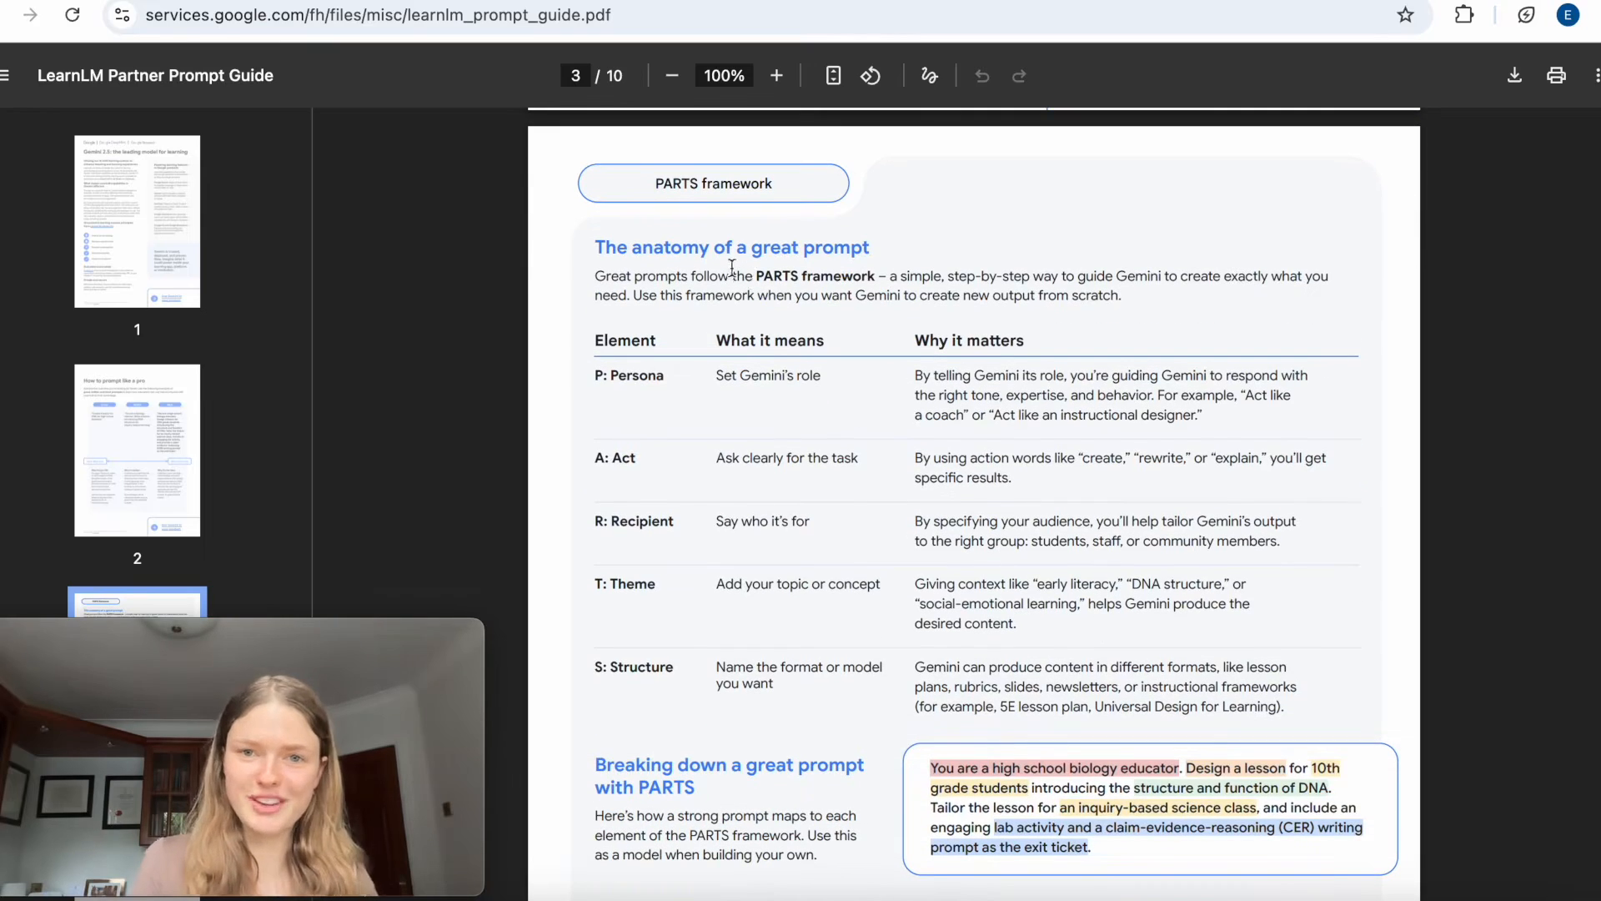
Examine the PARTS framework table in the guide, going through the Persona, Act, Recipient, Theme and Structure rows.
left_click_drag(749, 278, 908, 274)
scroll(908, 275, "down", 2)
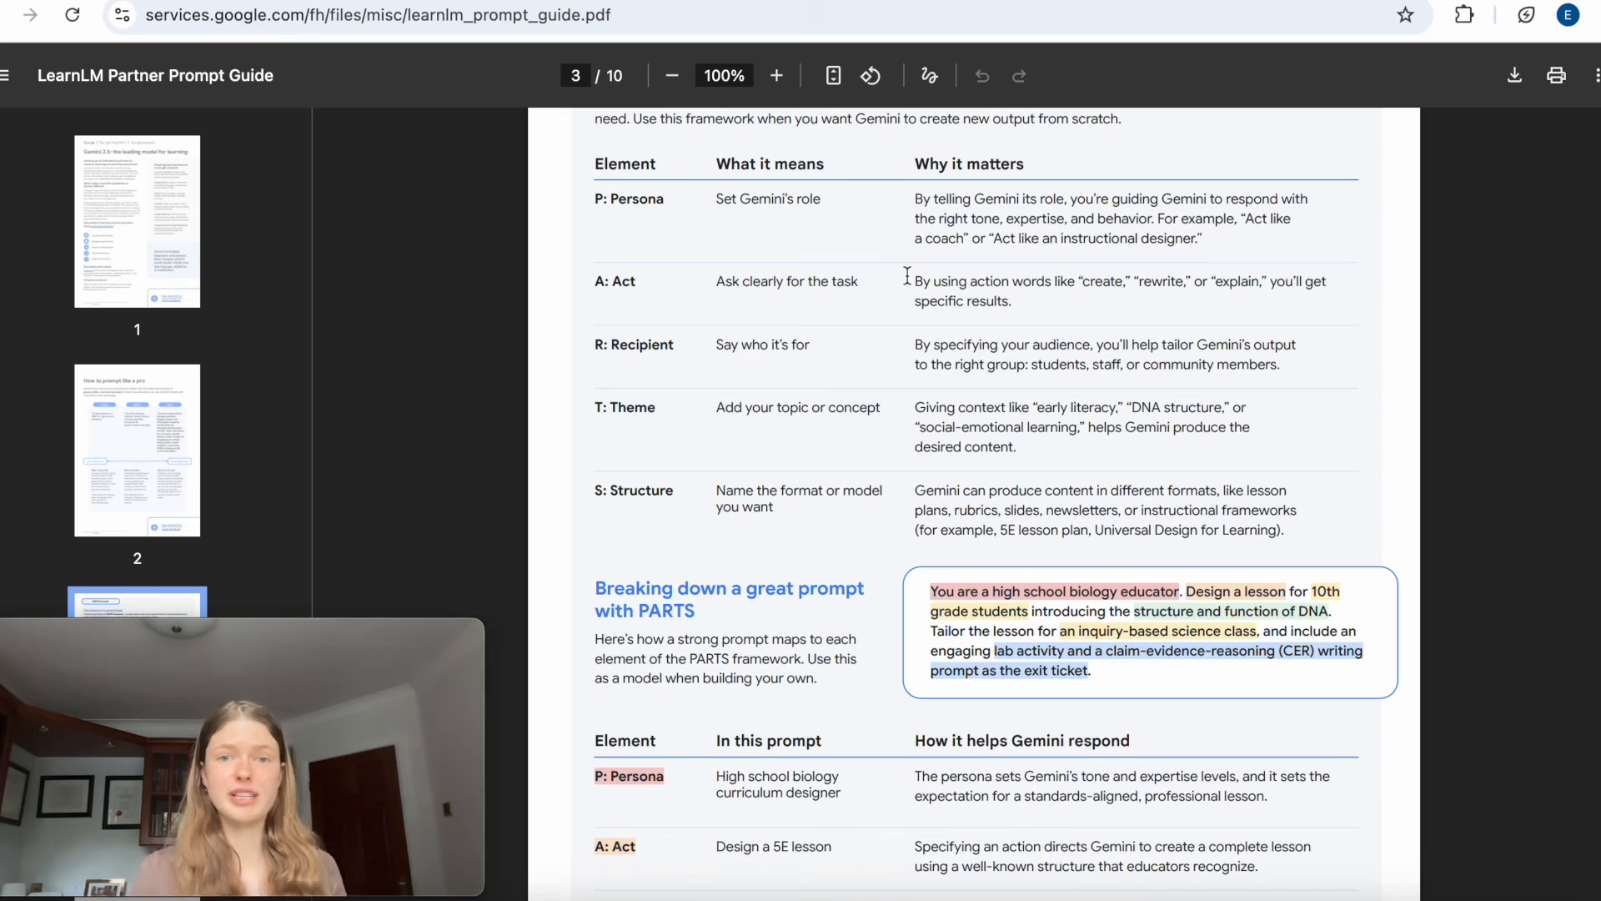
left_click_drag(610, 201, 787, 201)
left_click(604, 278)
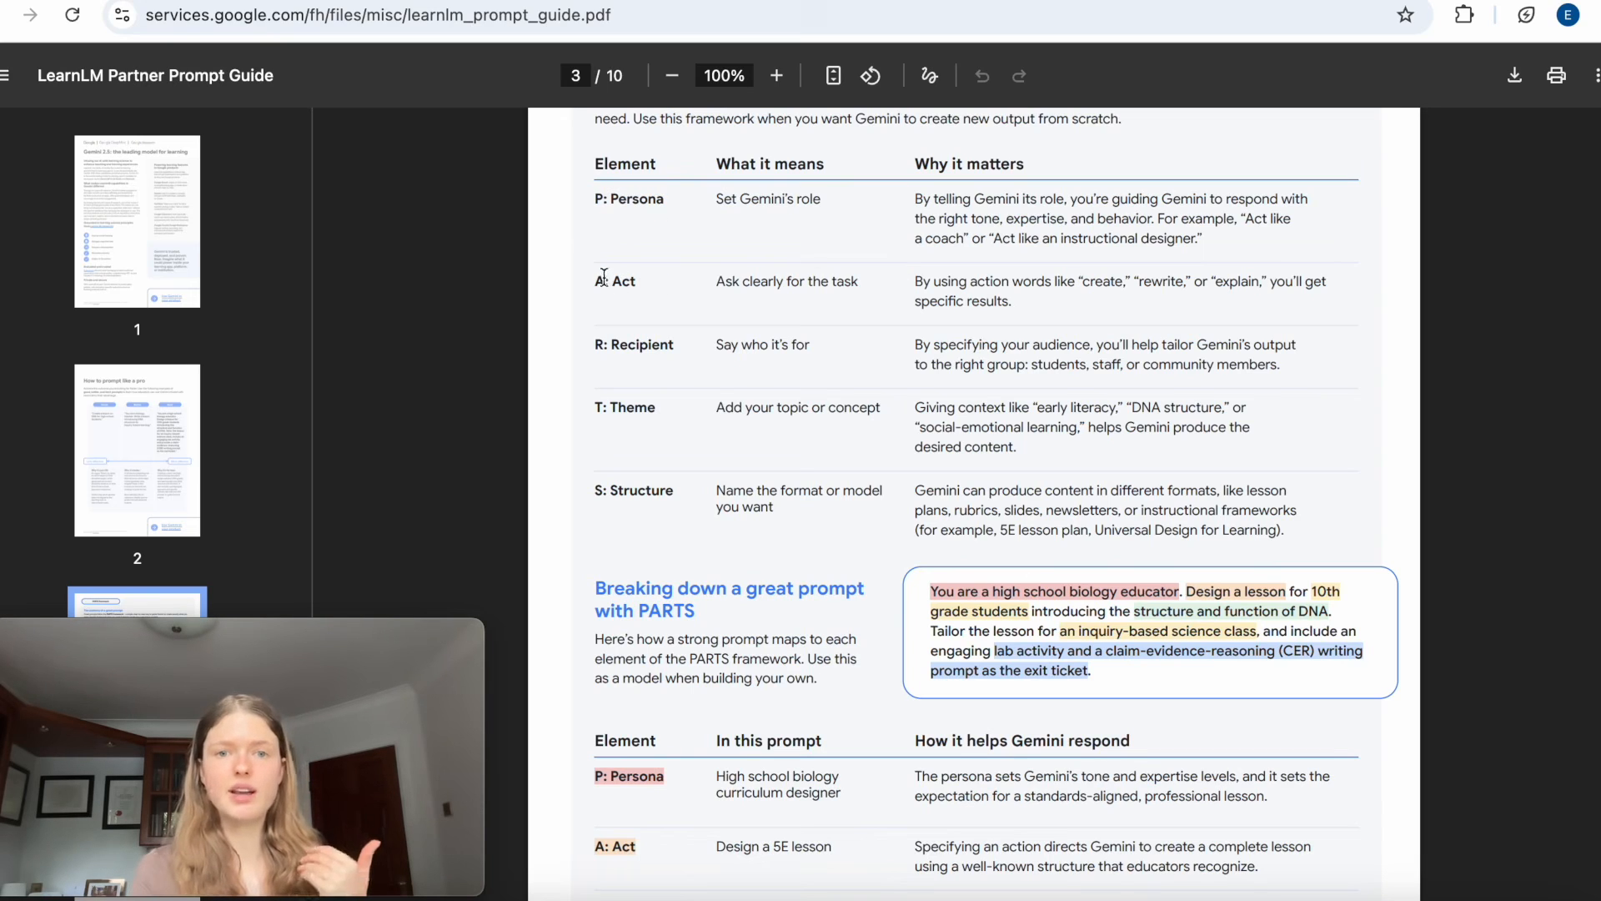
left_click_drag(604, 278, 843, 279)
left_click_drag(611, 345, 840, 347)
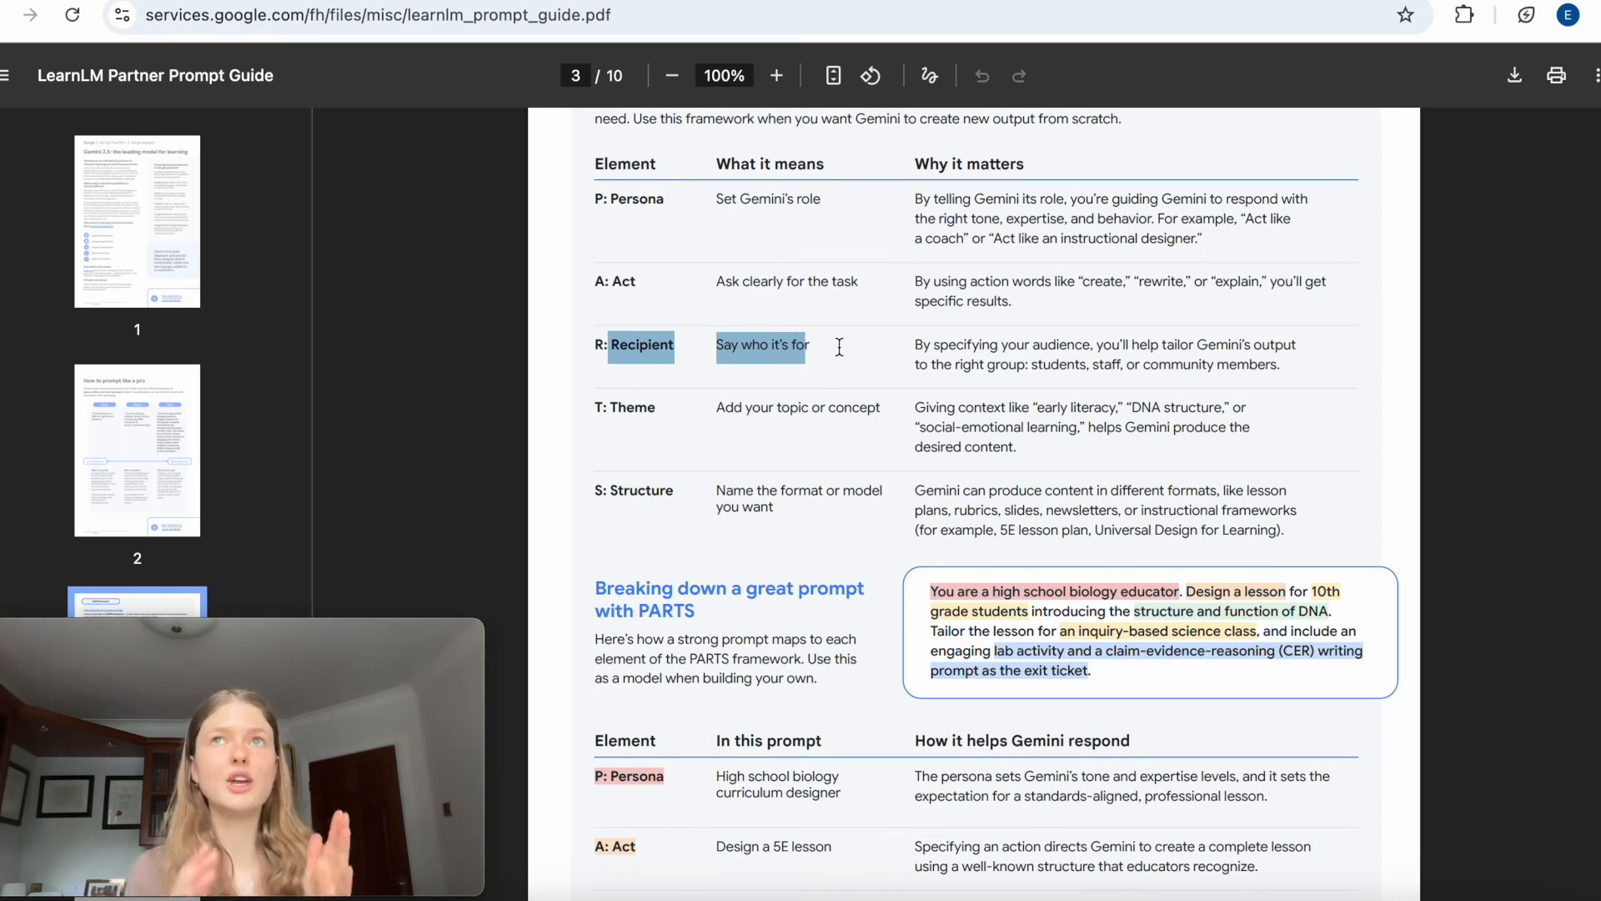
left_click_drag(613, 407, 789, 406)
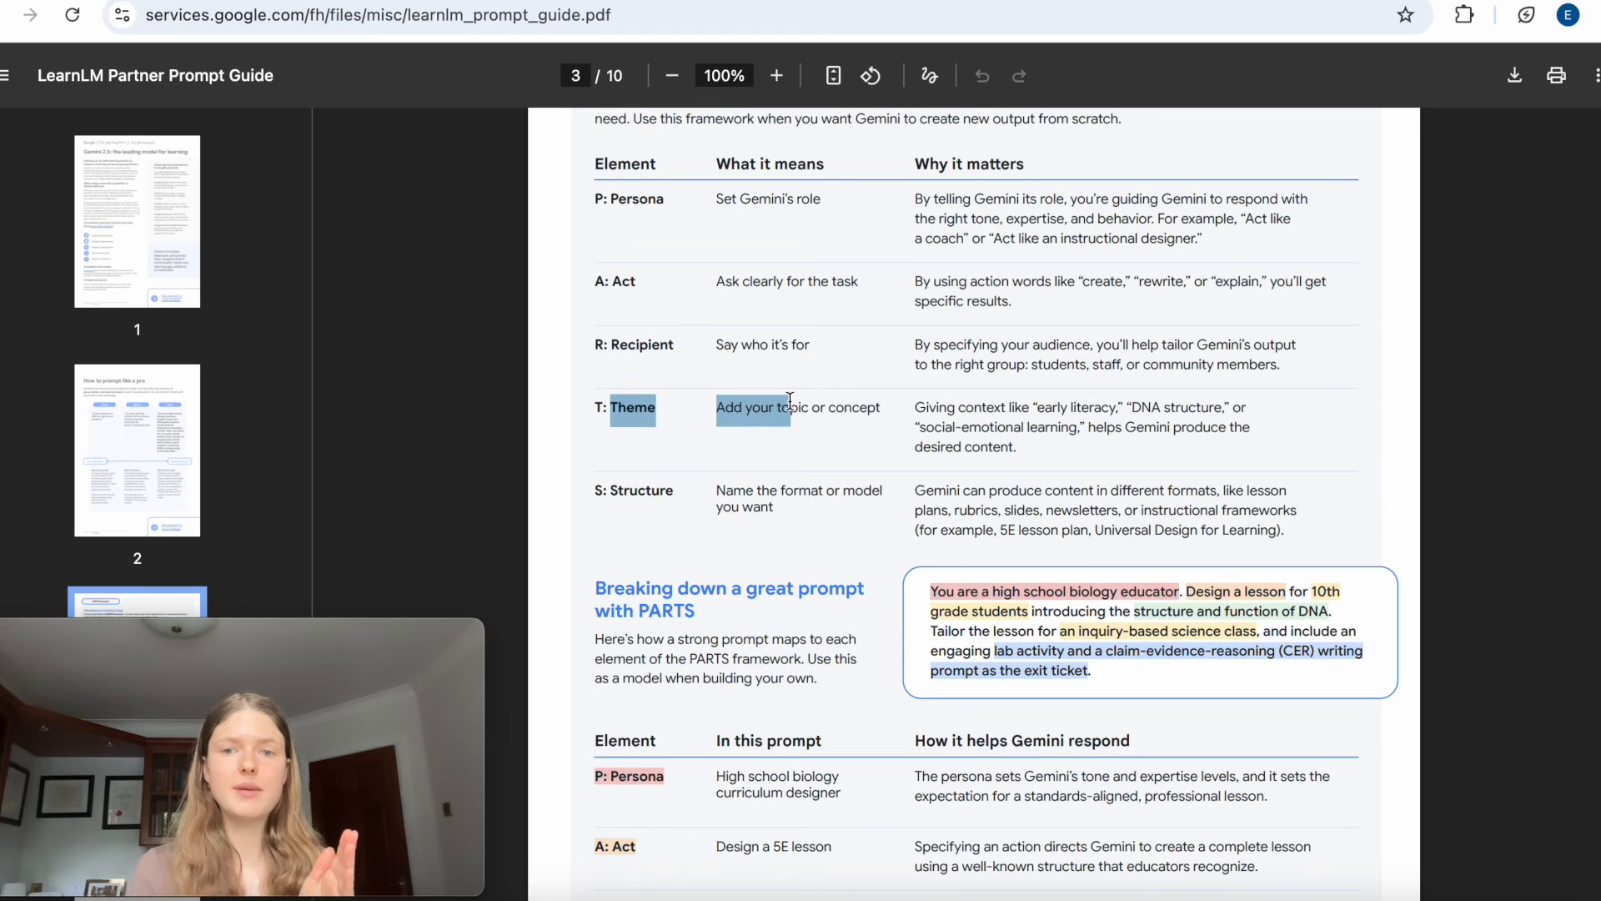
left_click(615, 489)
left_click_drag(616, 489, 800, 490)
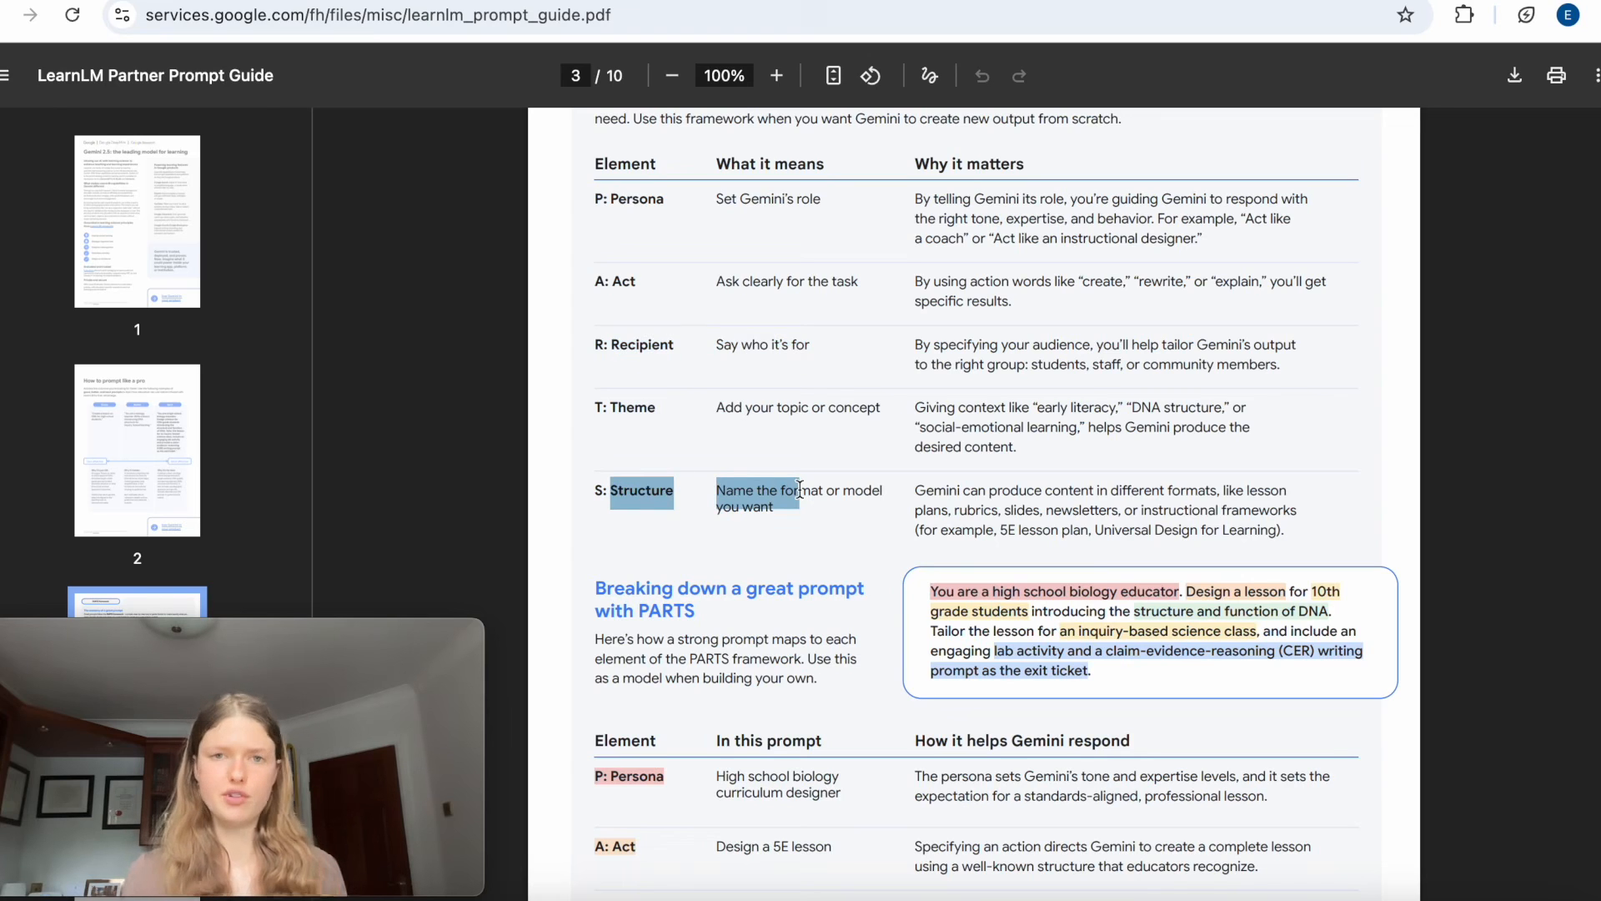
left_click(821, 525)
scroll(822, 525, "down", 1)
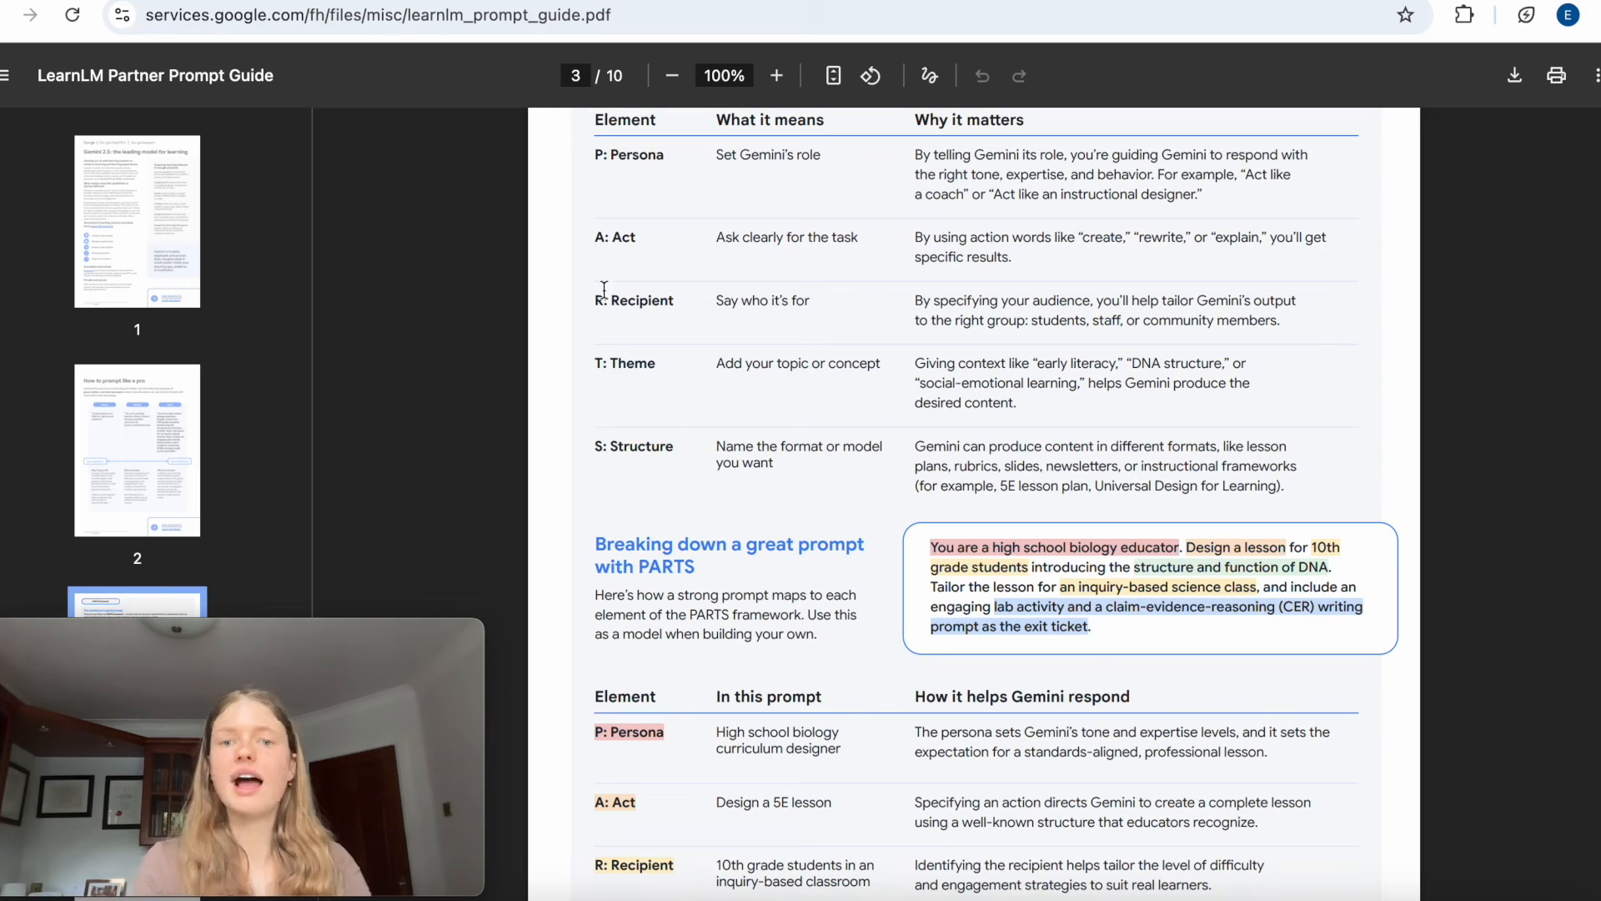
Review the Recipient row of the PARTS table and what it says about specifying the audience.
left_click_drag(587, 299, 1312, 323)
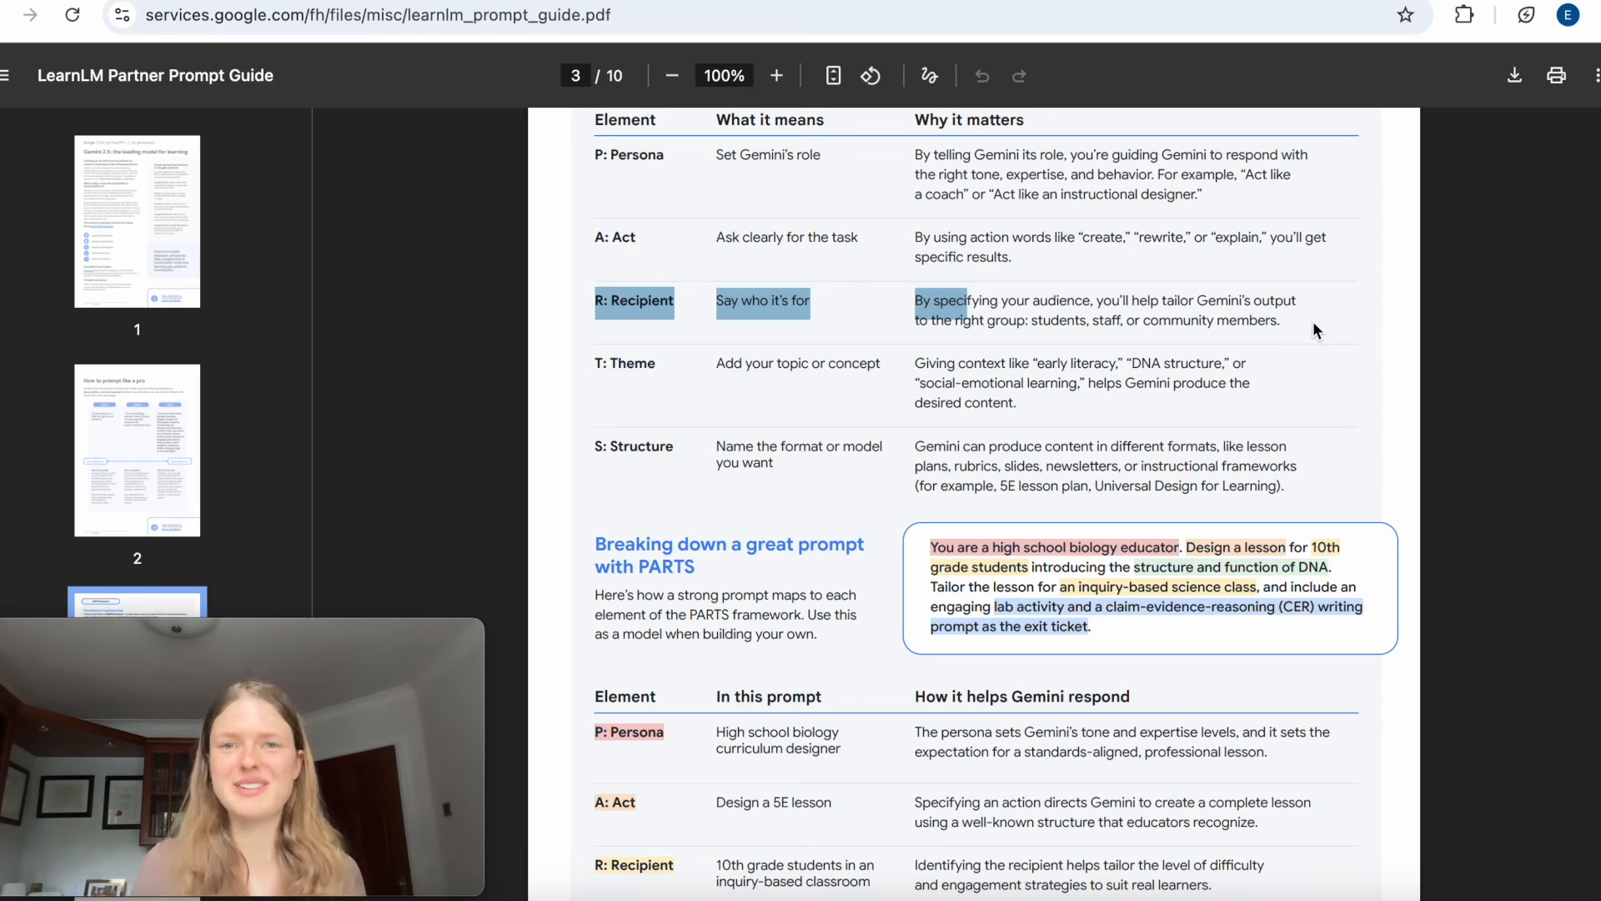
scroll(812, 443, "up", 2)
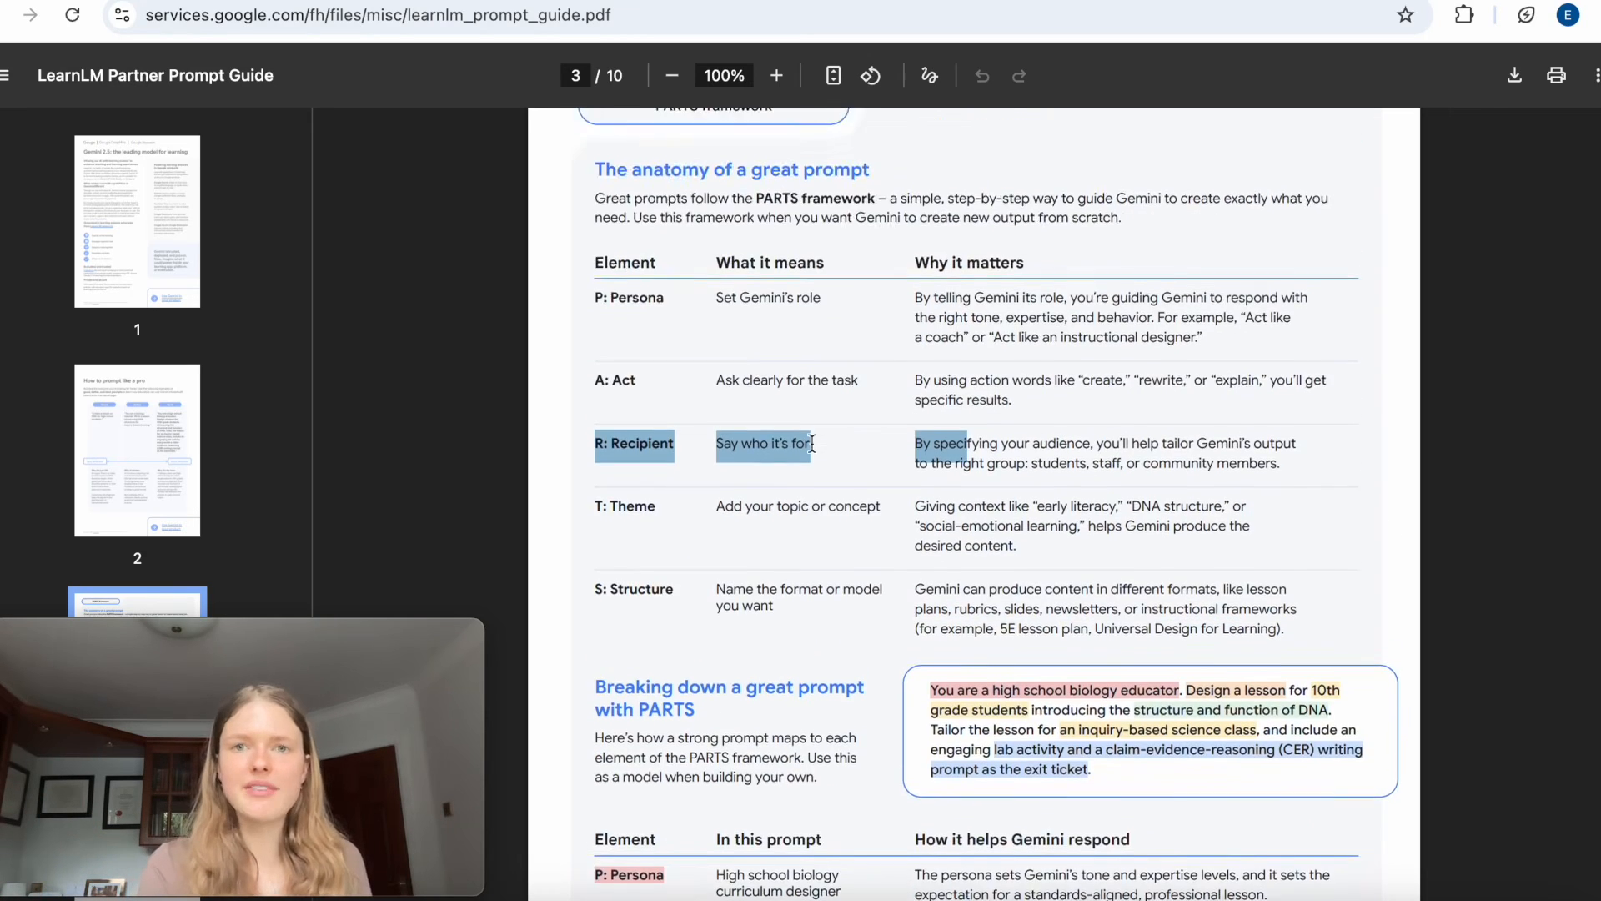
scroll(812, 442, "down", 3)
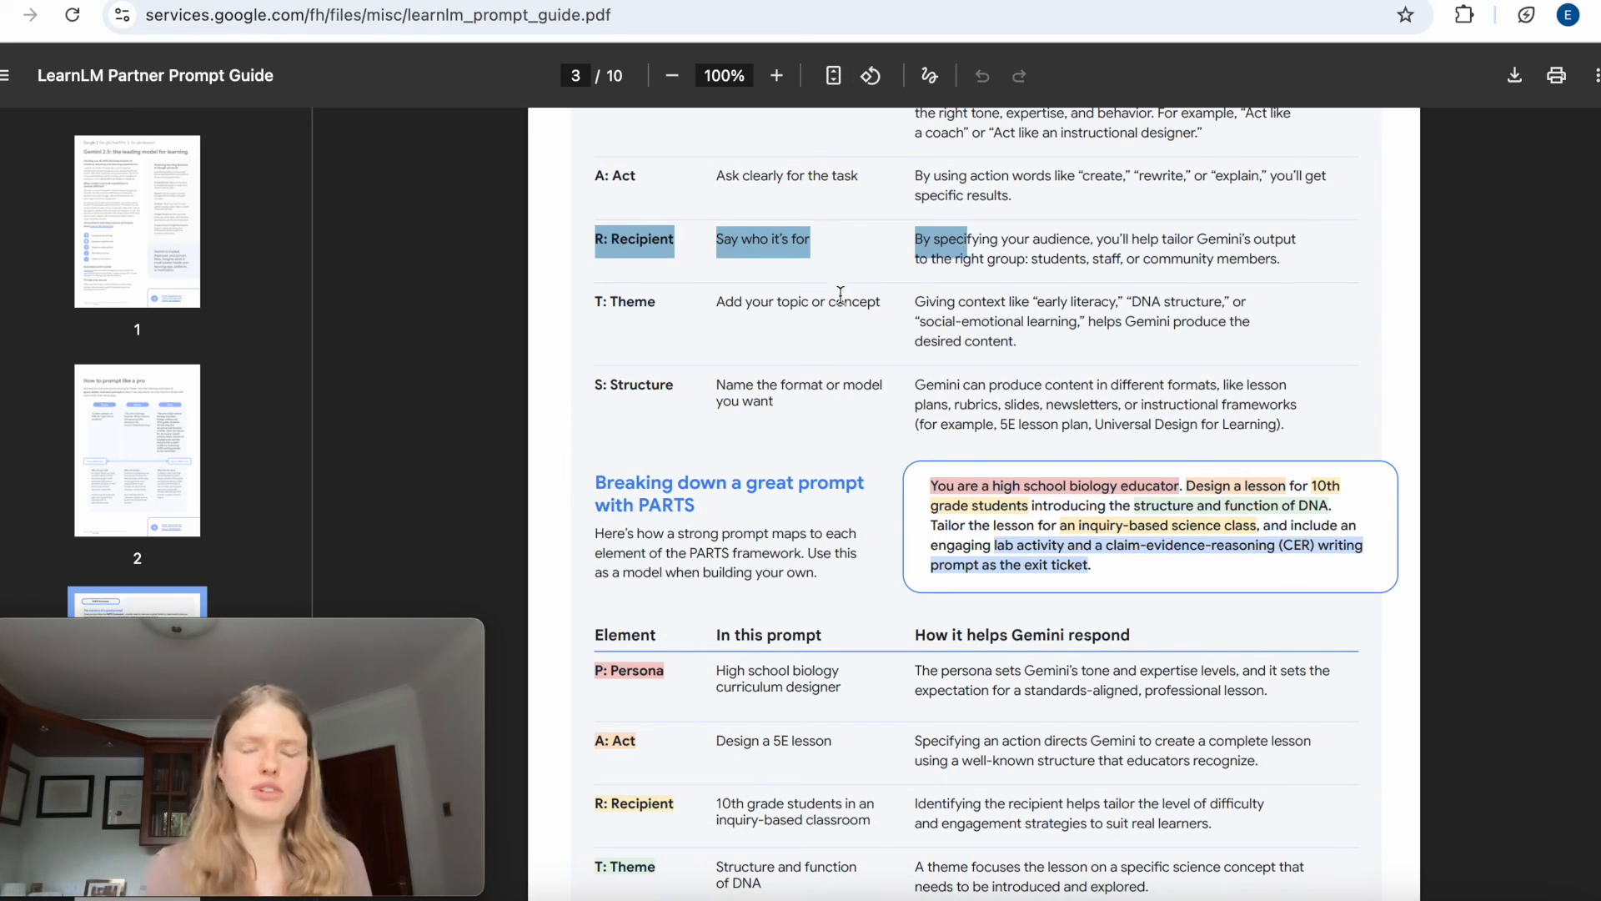
Look at the LearnLM capabilities section on the guide's first page and skim the document through to its last page.
scroll(841, 295, "up", 20)
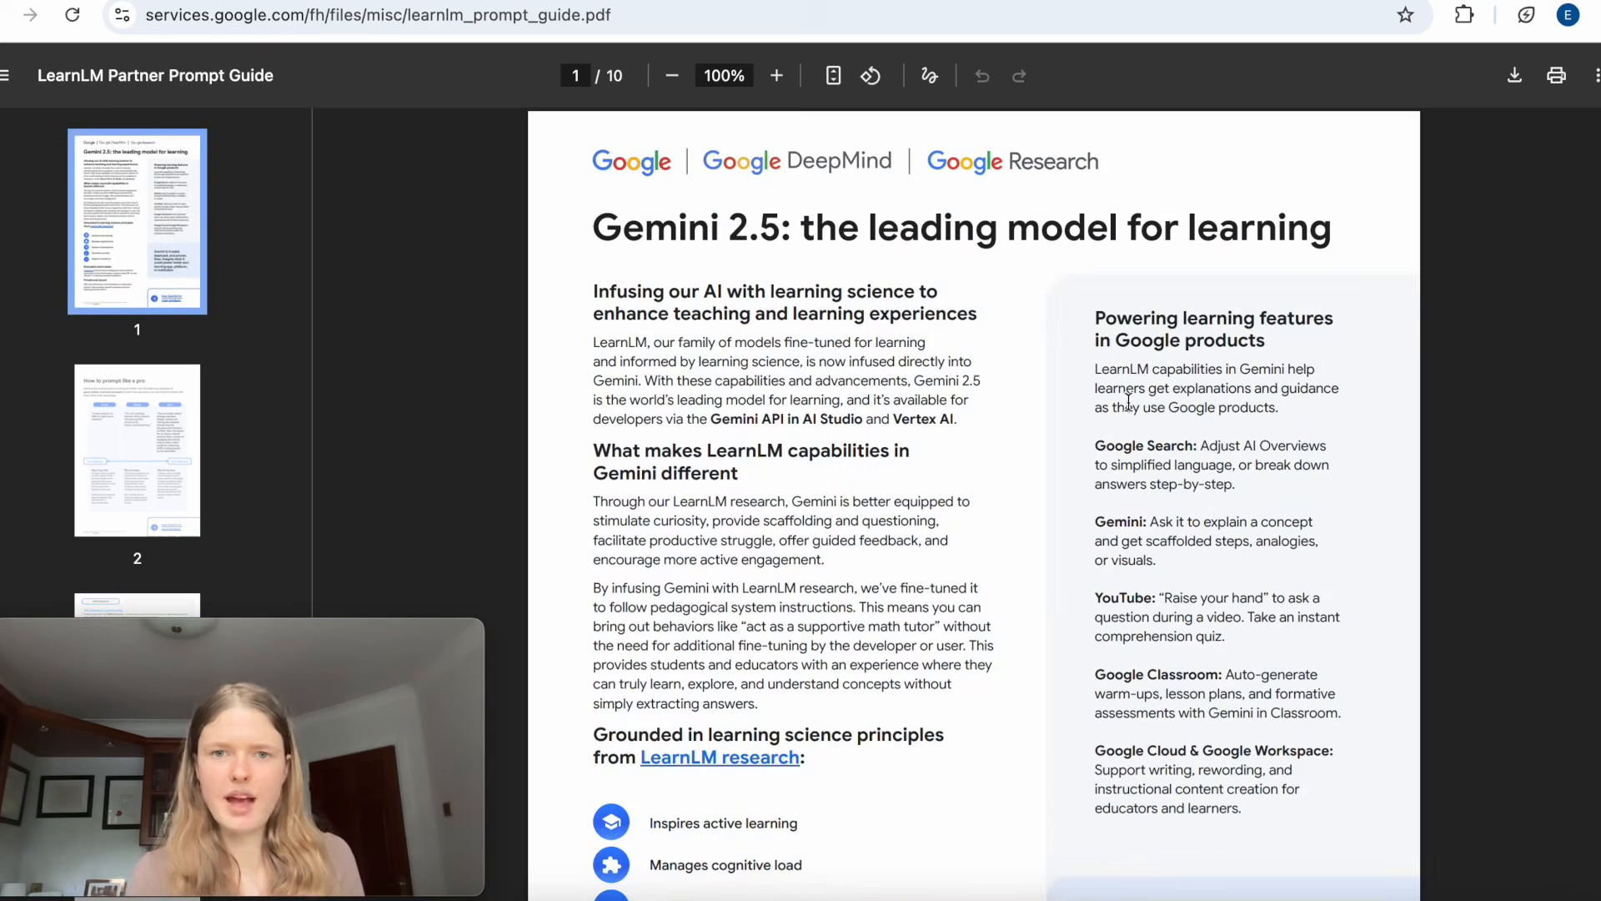
left_click_drag(708, 453, 798, 452)
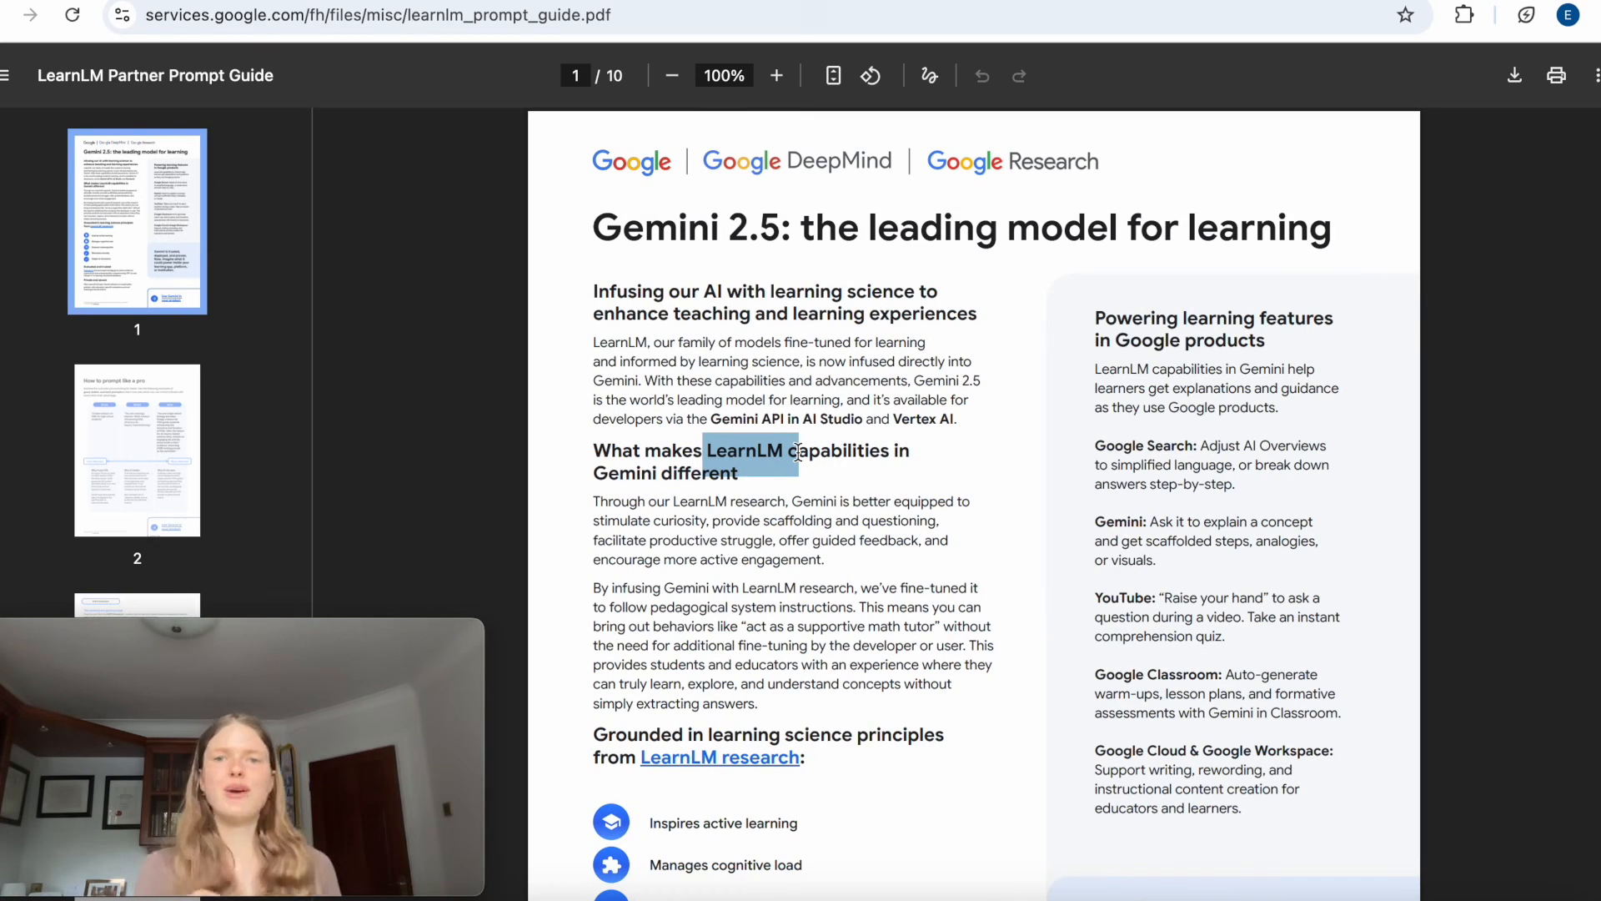
scroll(941, 411, "down", 20)
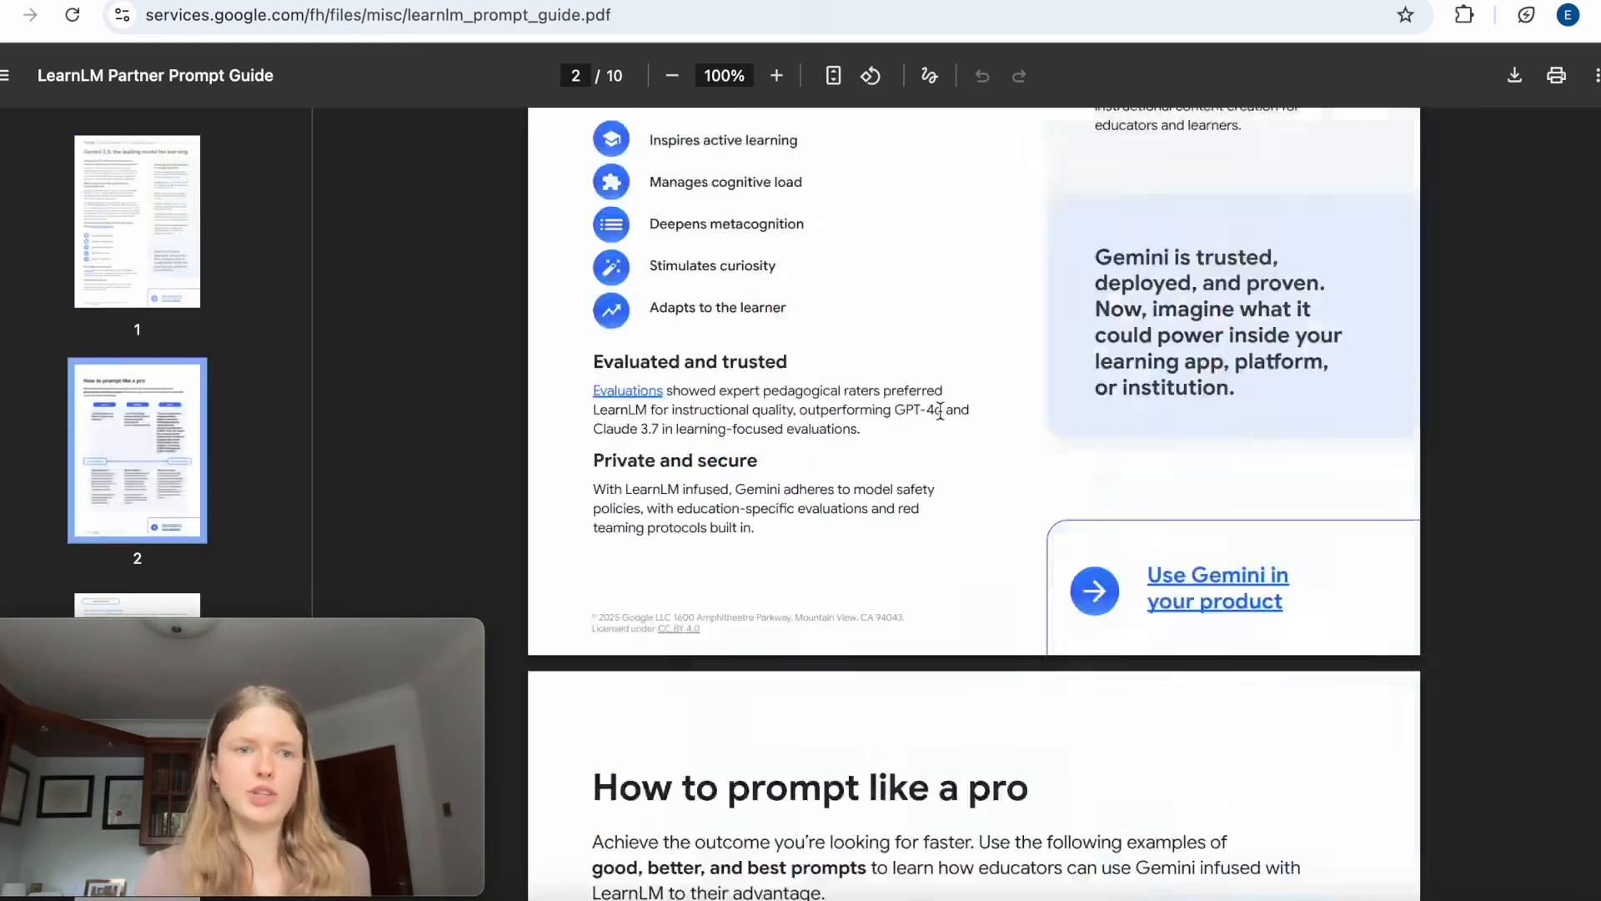
scroll(940, 411, "down", 15)
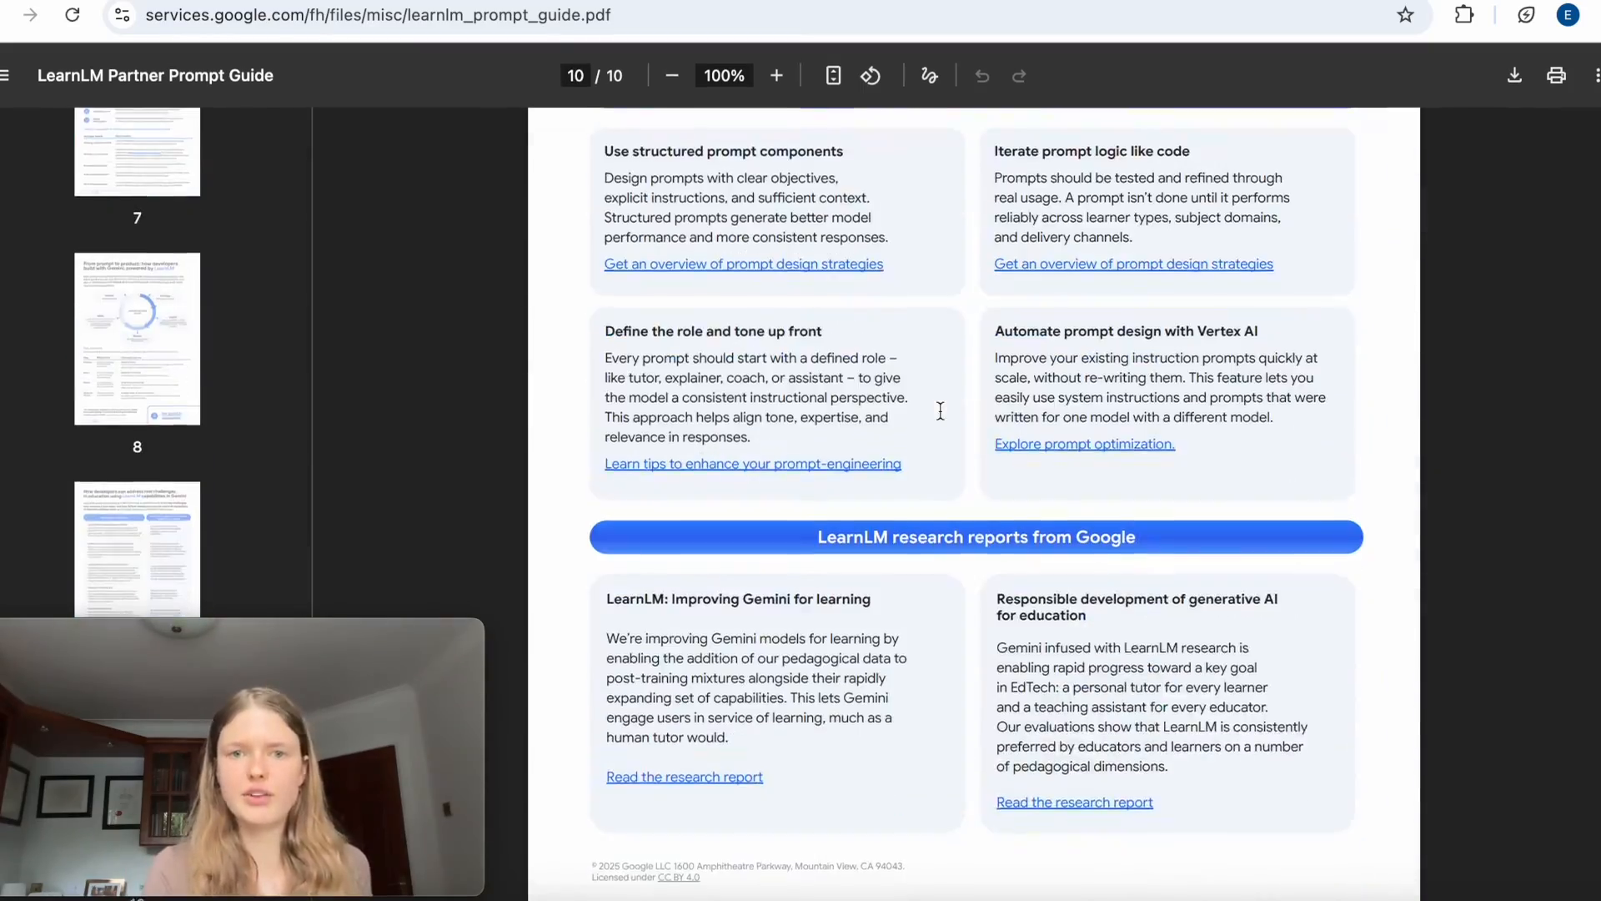
scroll(941, 411, "up", 20)
scroll(941, 411, "up", 20)
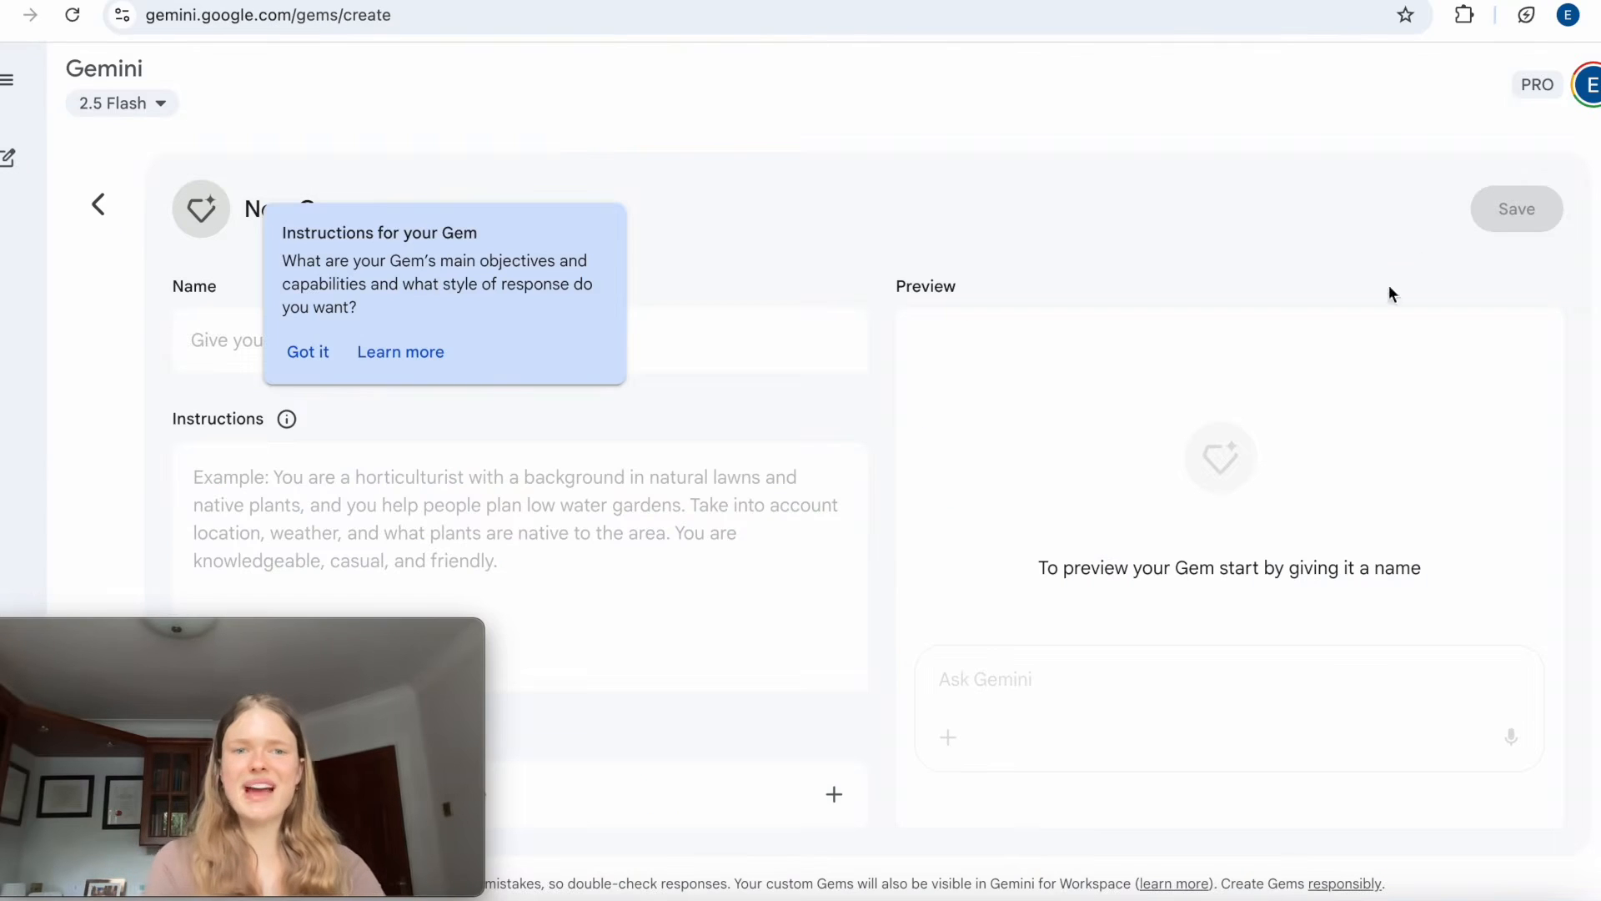
Return to the new Gem form and name the Gem "AI Tutor".
left_click(836, 333)
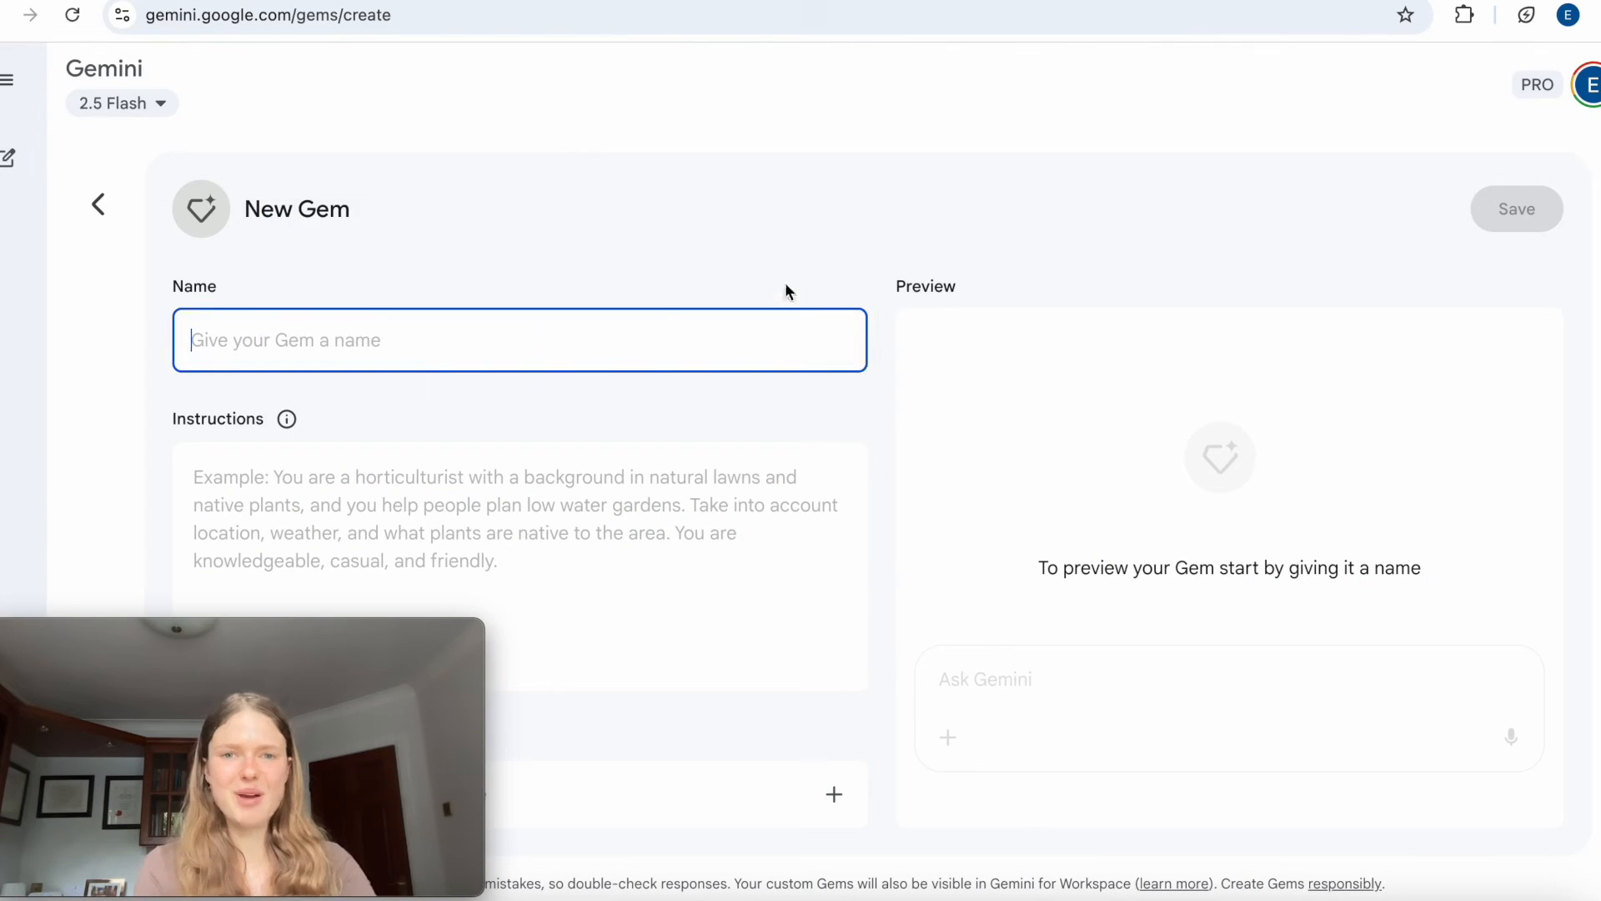
left_click(361, 484)
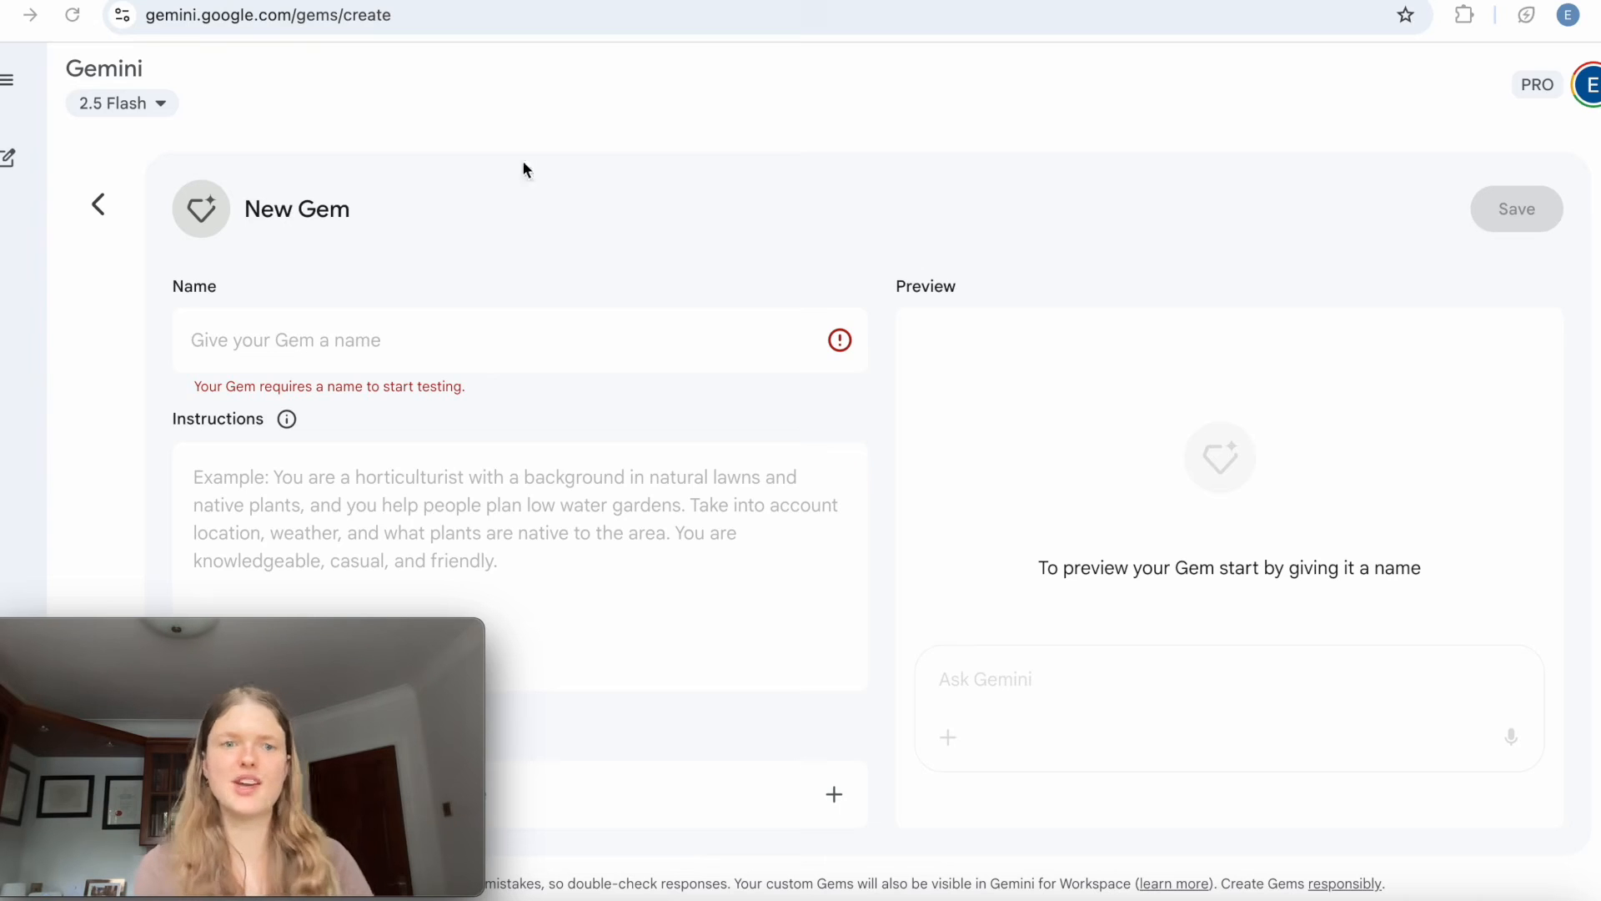
left_click(407, 342)
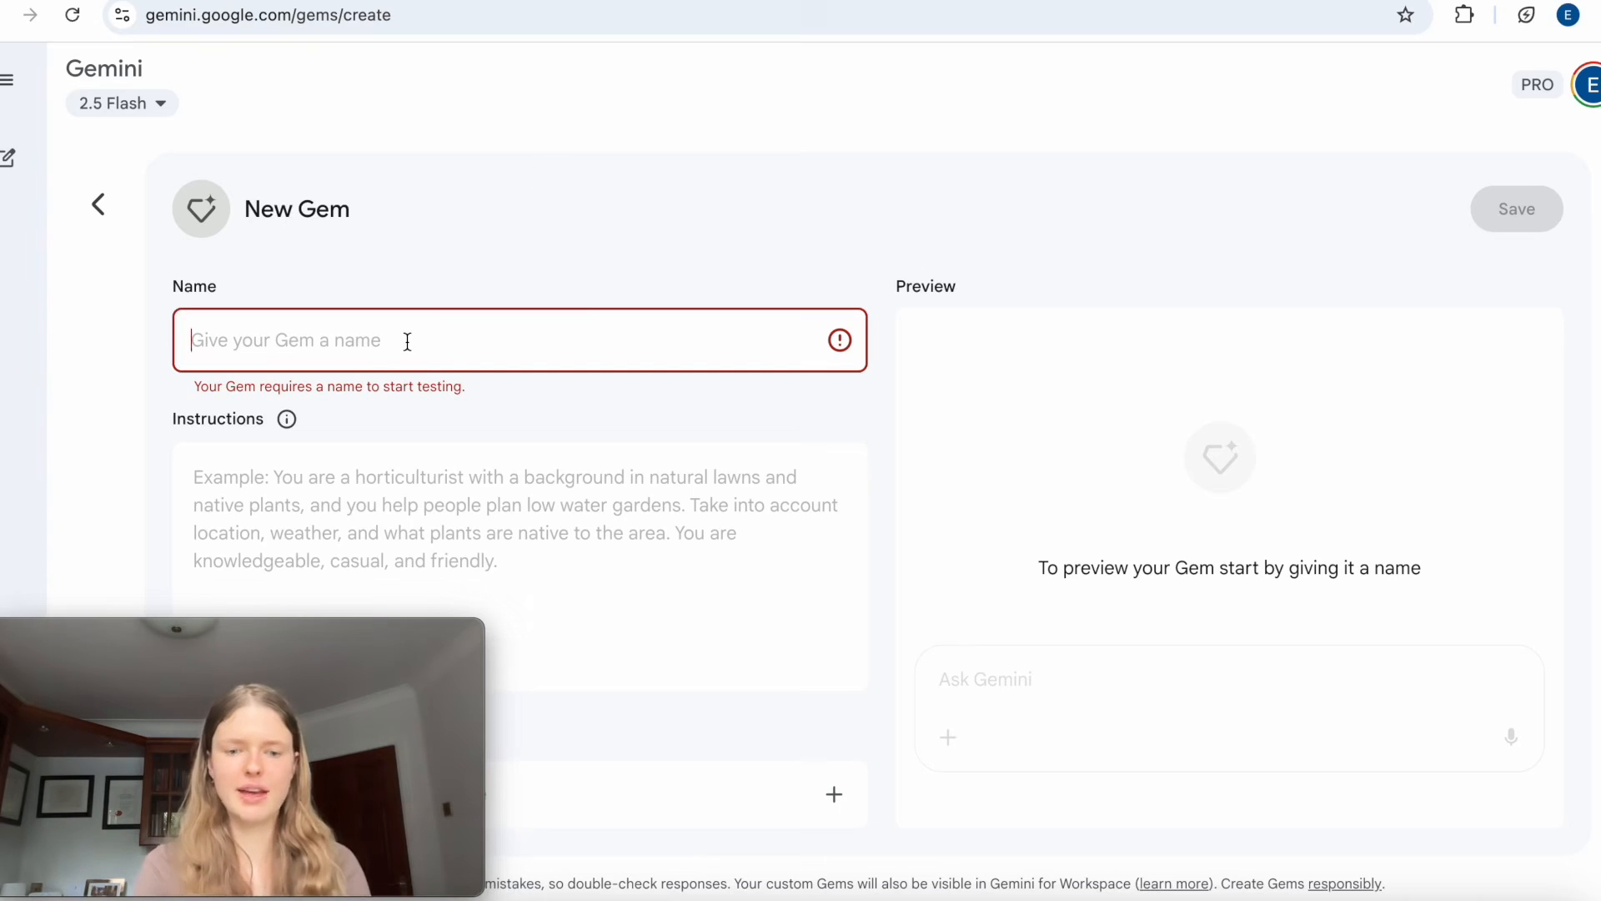
type("AI Tutot")
key("BackSpace")
type("r")
left_click(432, 432)
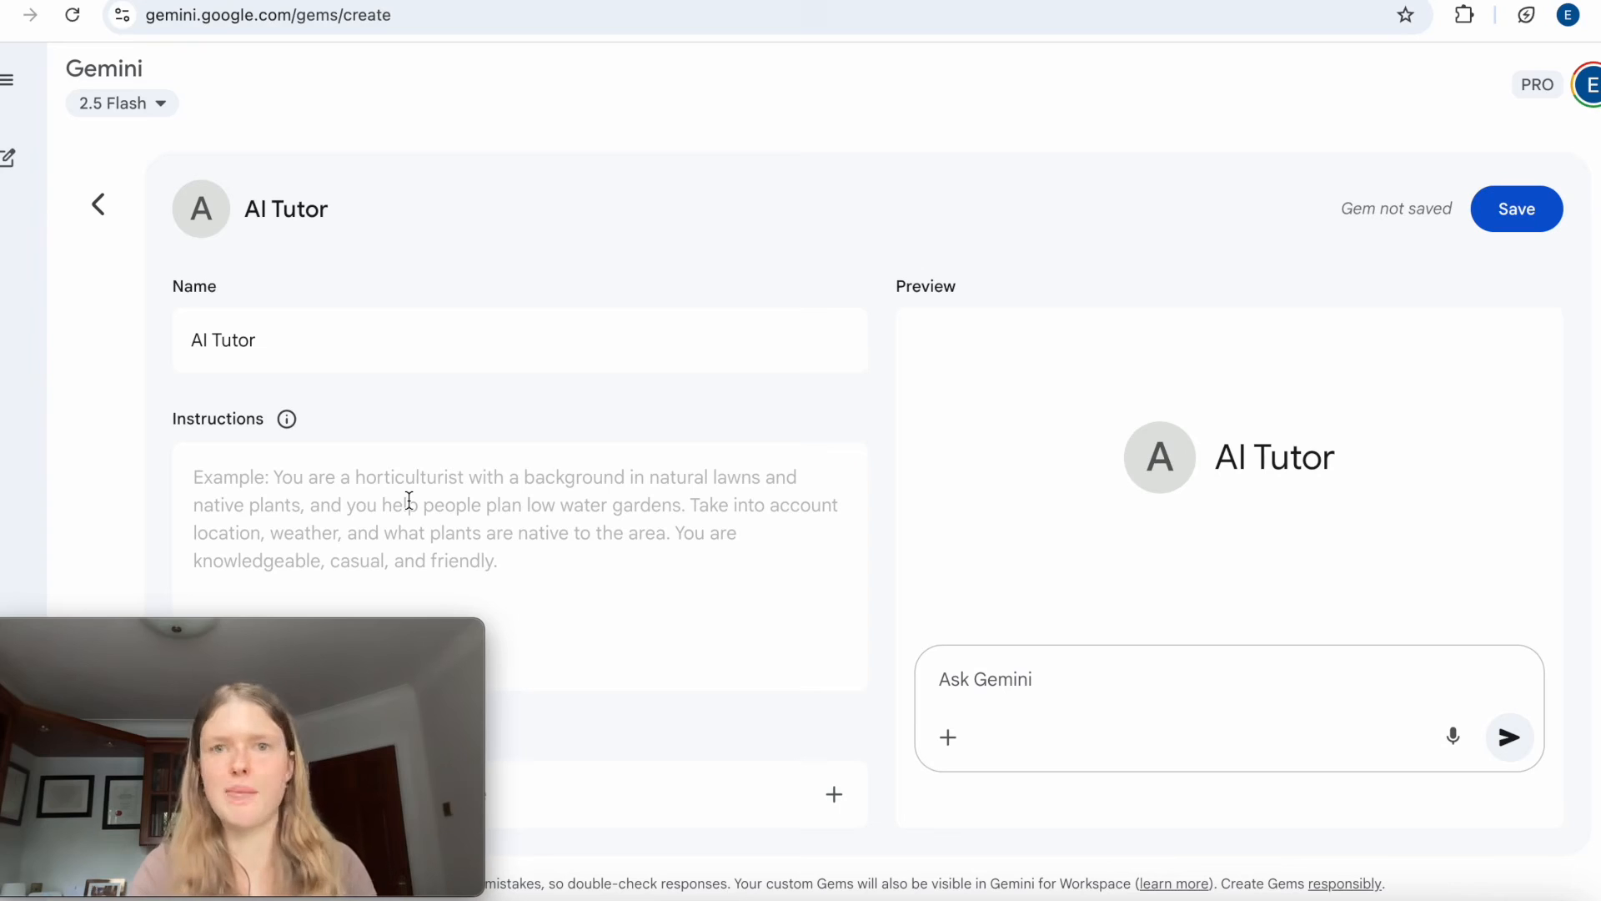
Place the cursor in the Gem's empty instructions and consult the PARTS framework page of the prompt guide.
left_click(384, 478)
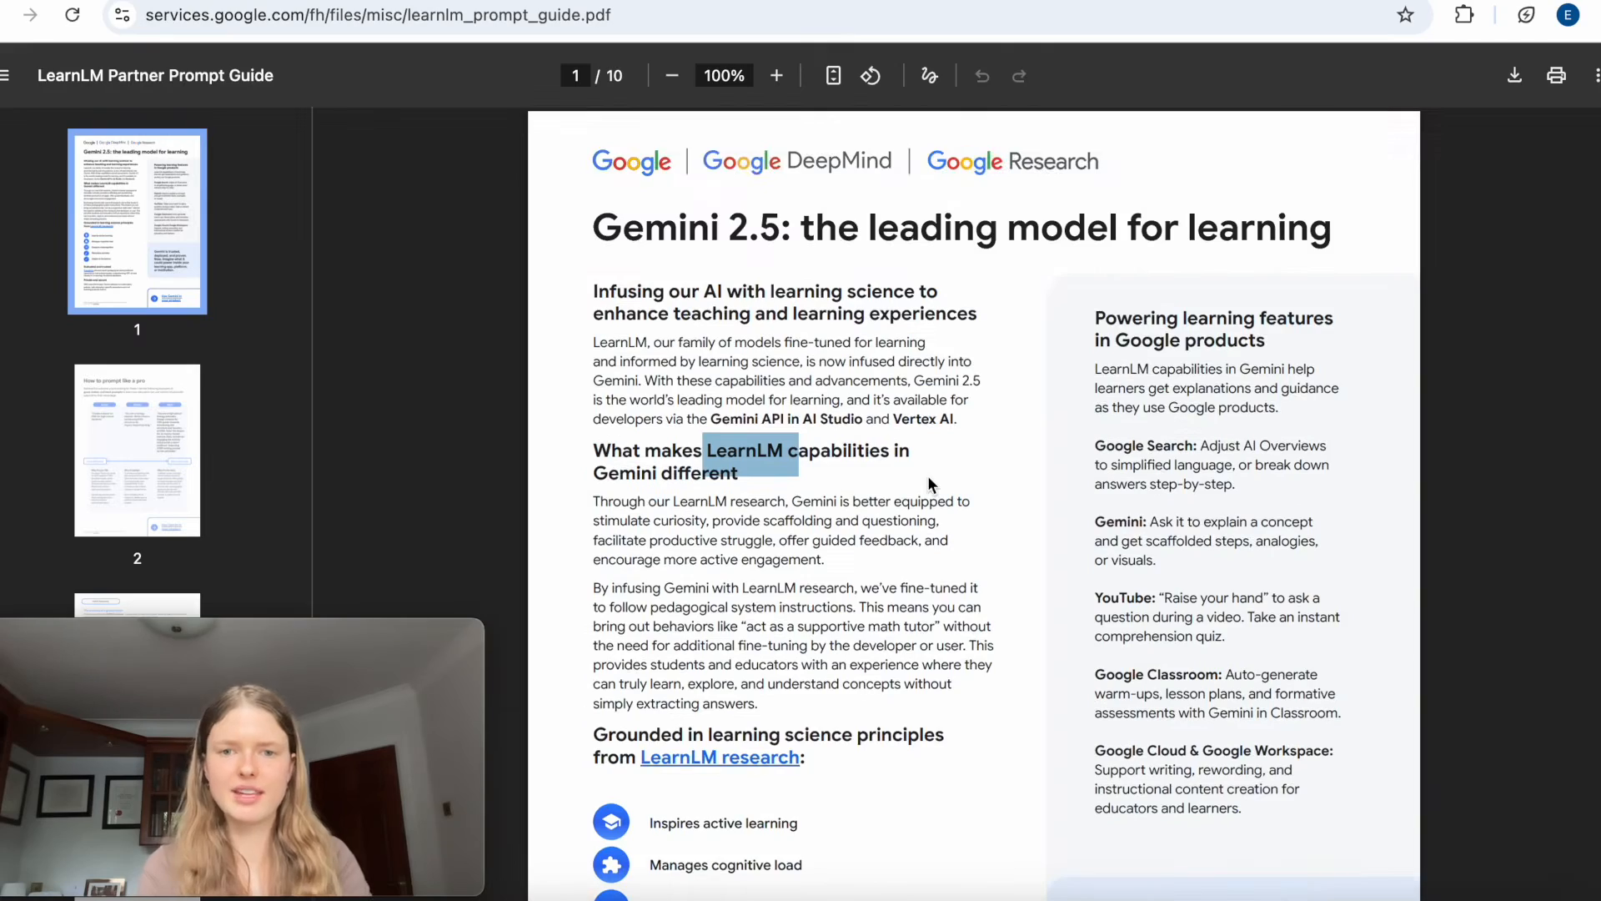
scroll(932, 483, "down", 20)
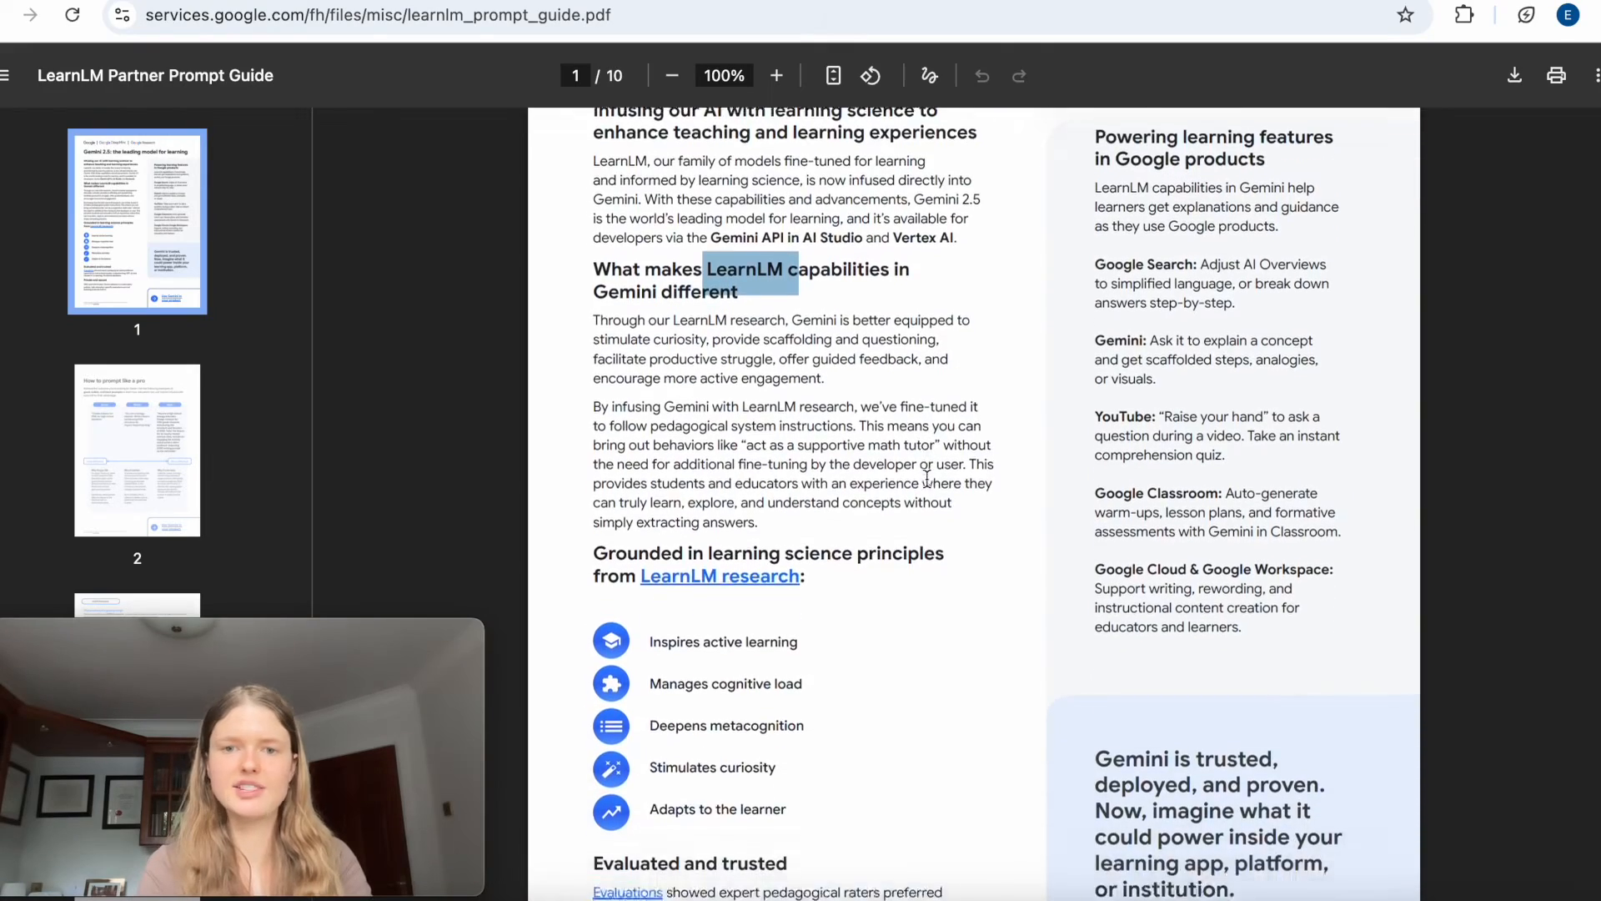
scroll(924, 480, "down", 4)
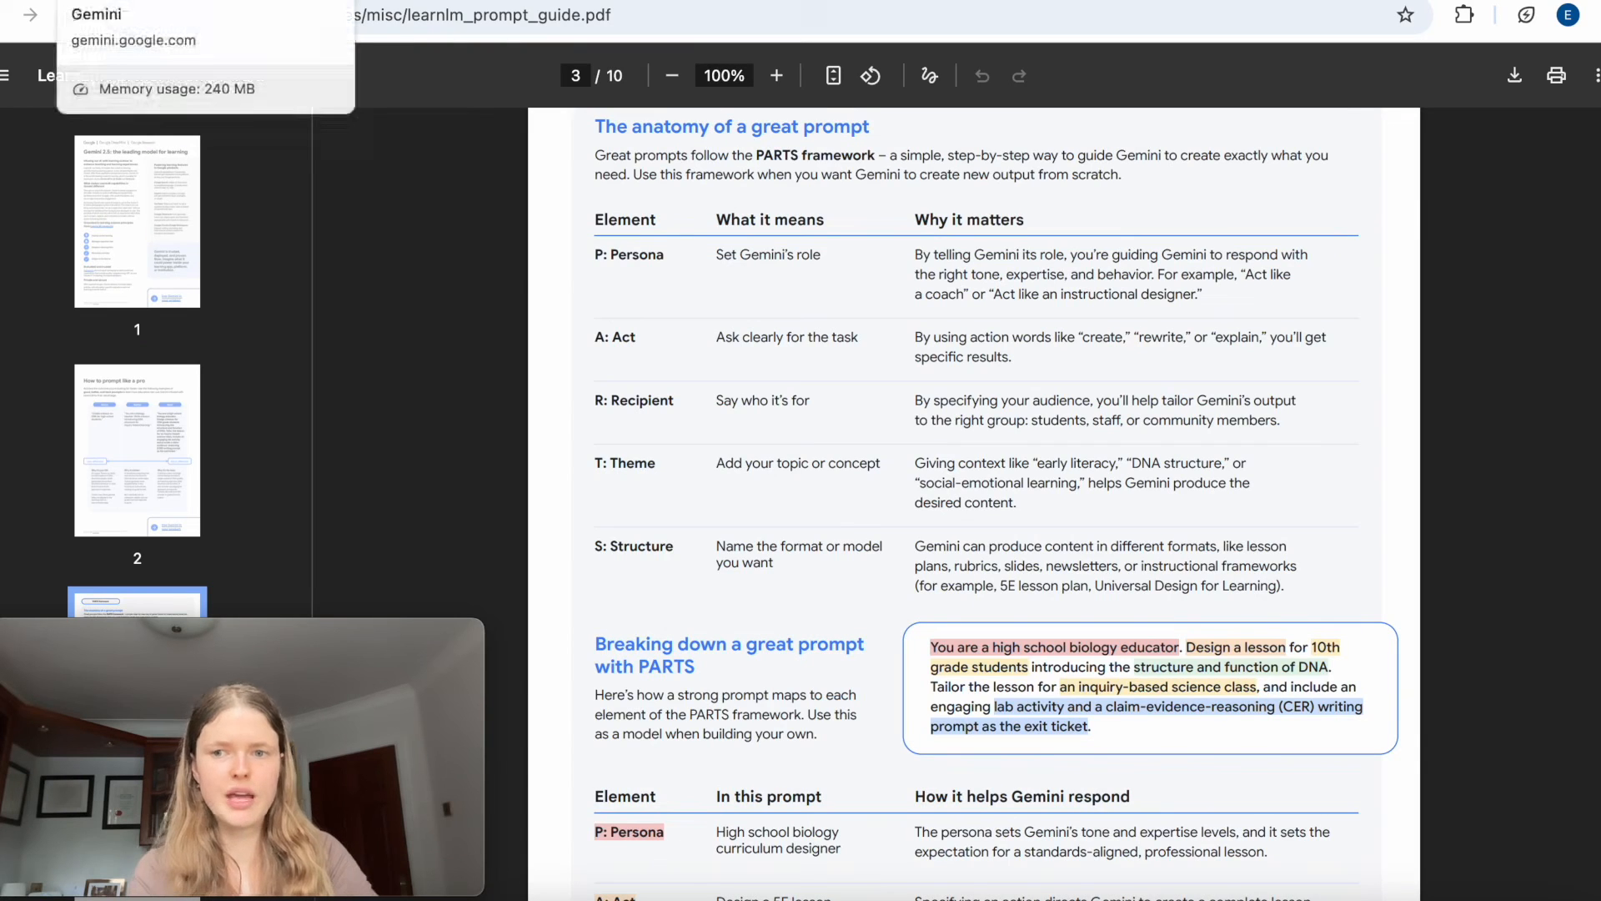
Start the Gem's instructions with "You are a tutor for second year undergraduates at Cambridge University for the microeconomics course.".
left_click(273, 2)
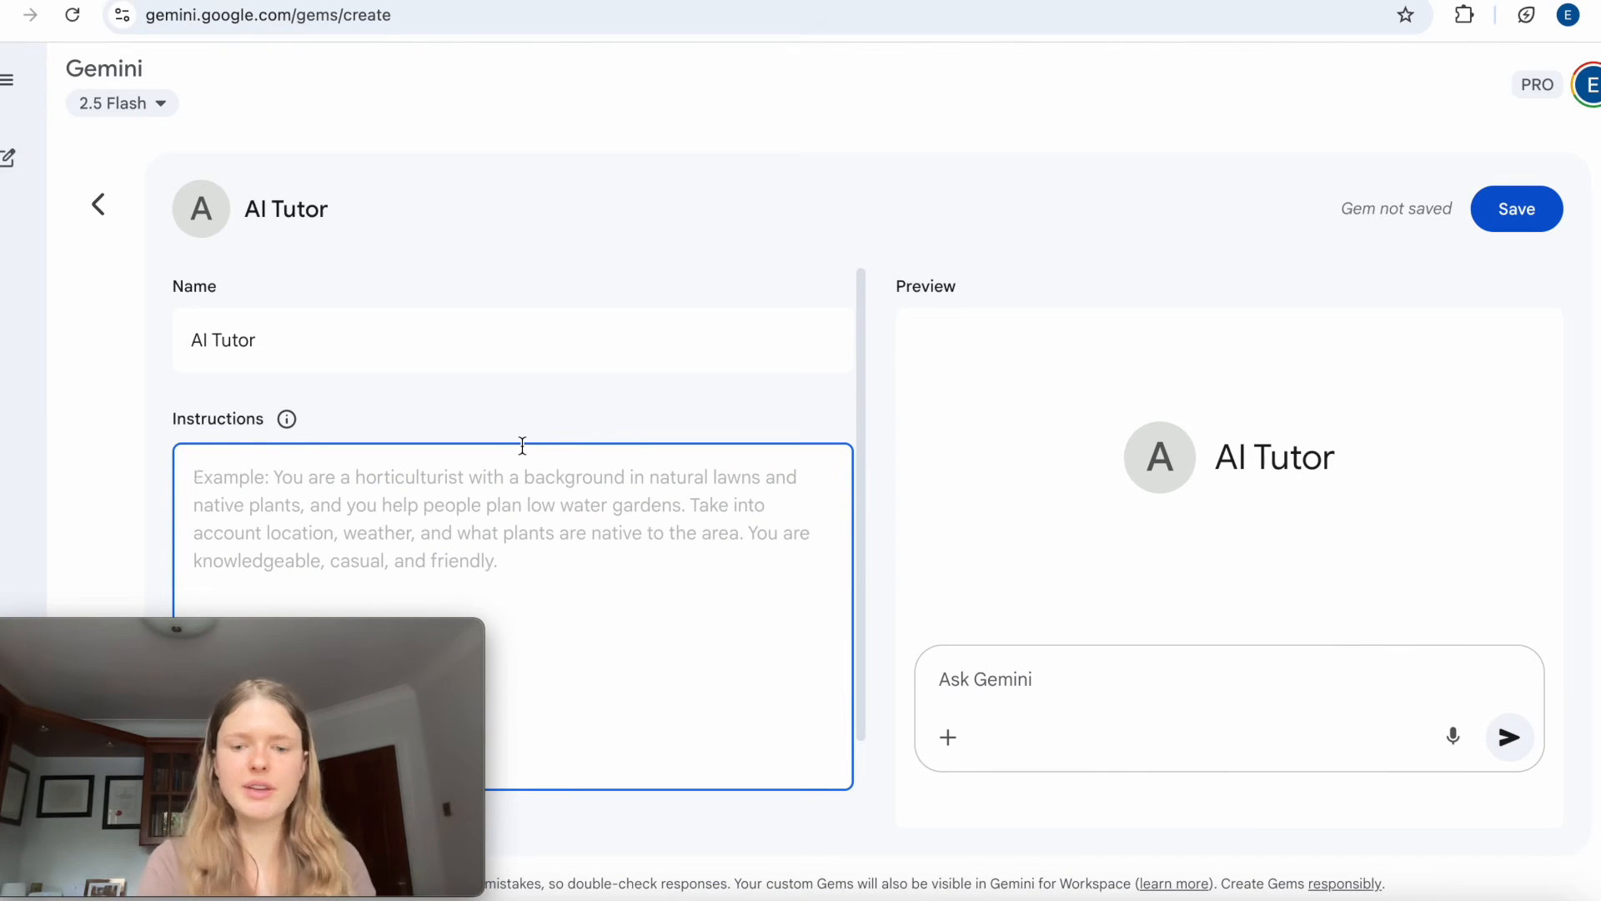
type("You are")
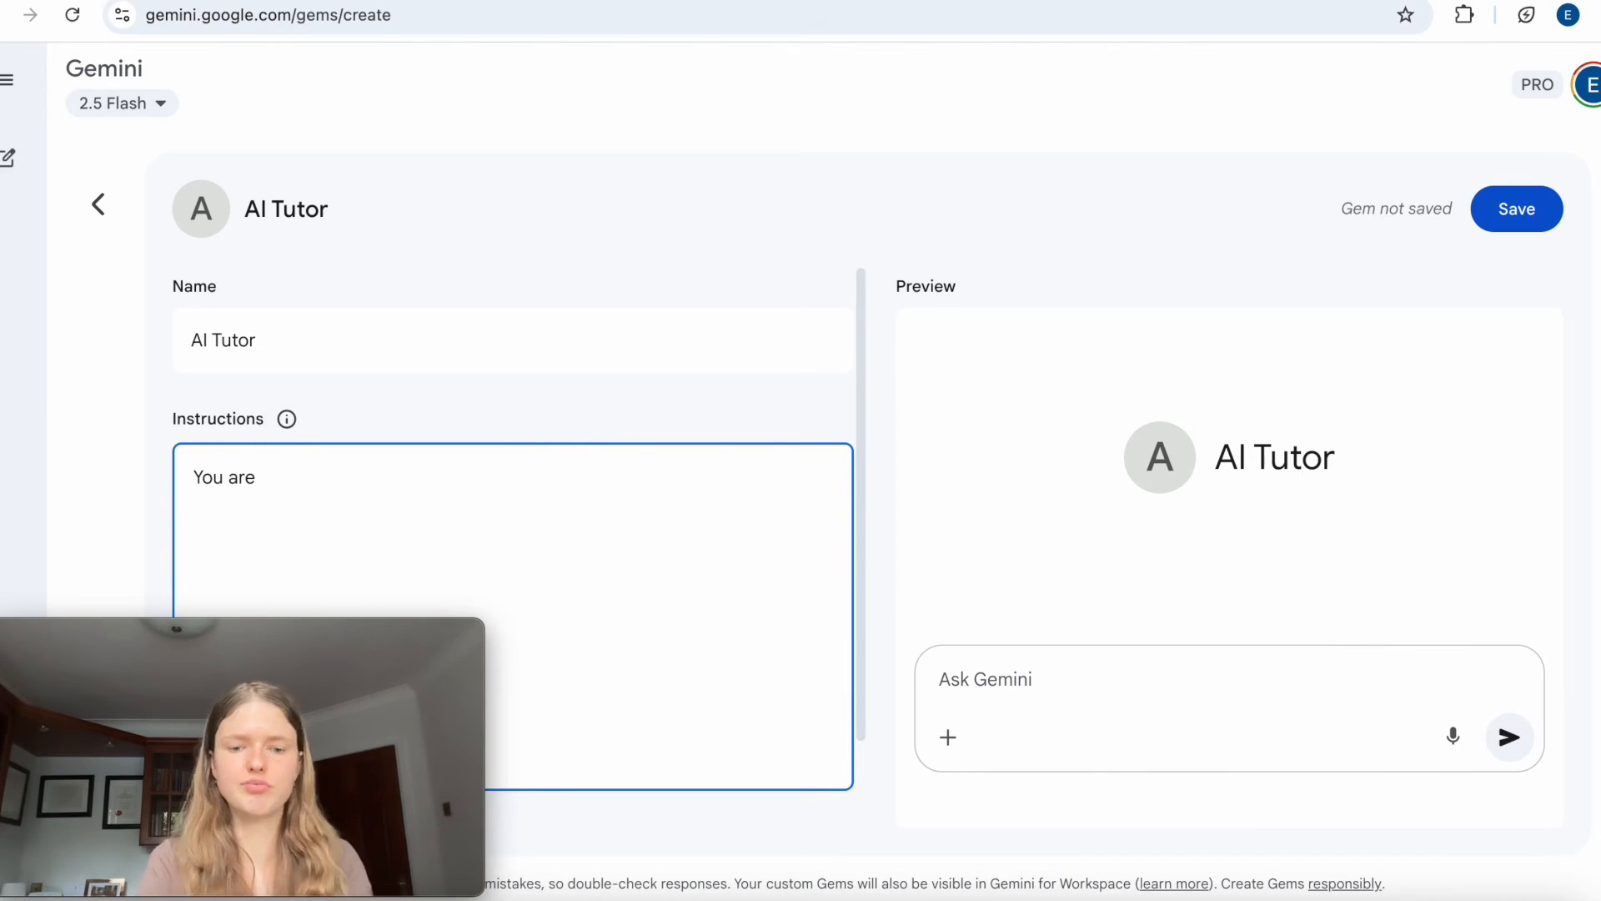
type(" a tutor ")
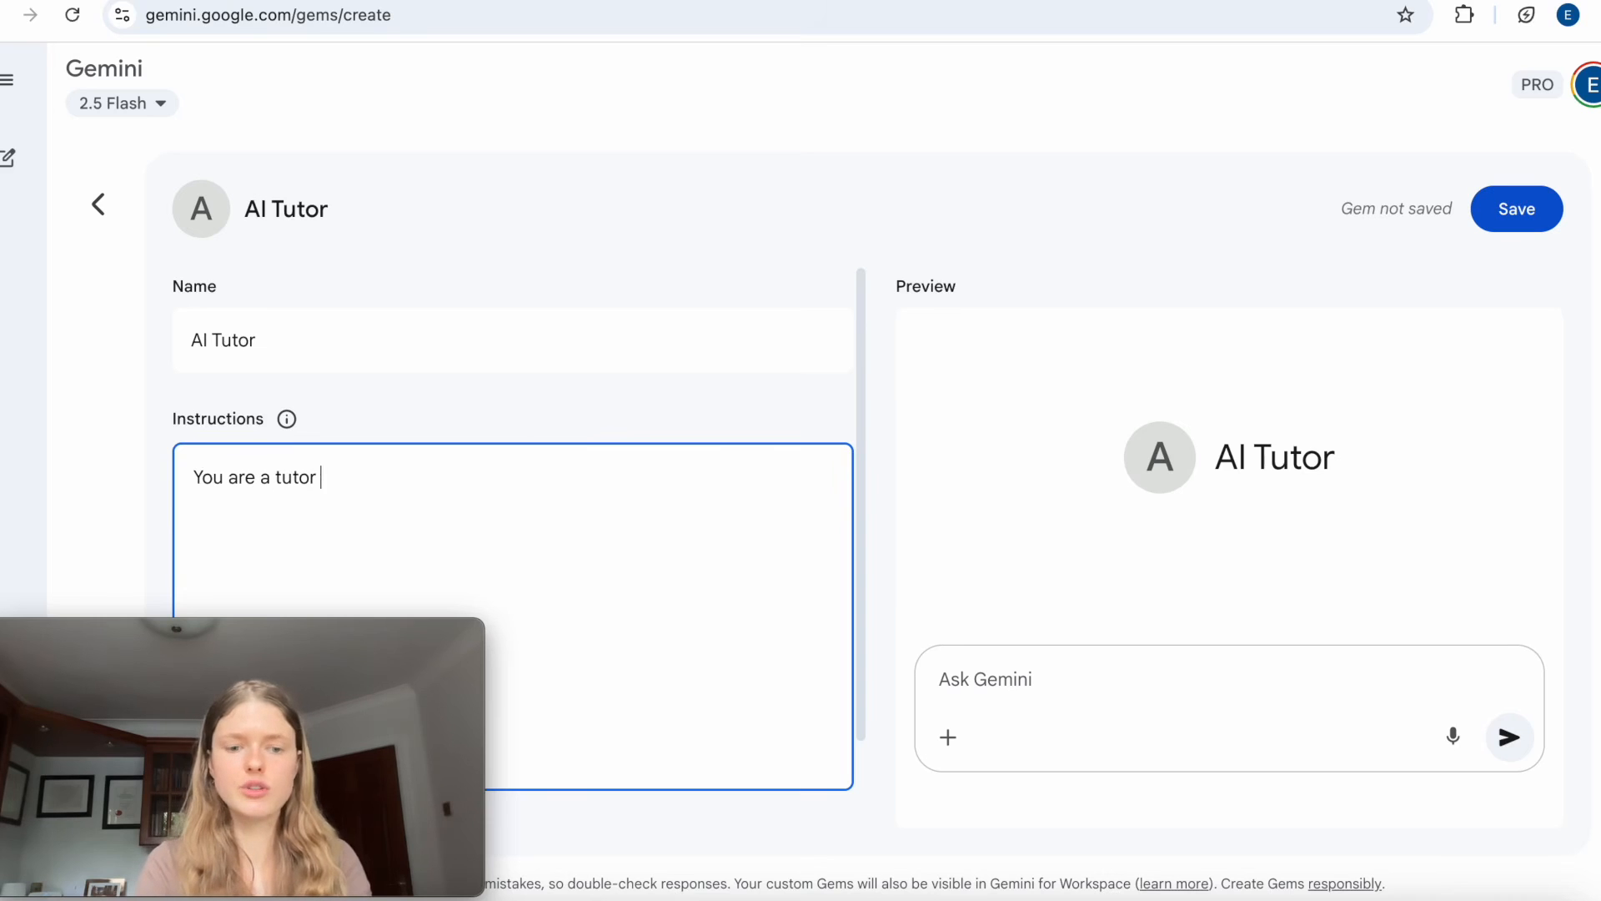
type("for second ye")
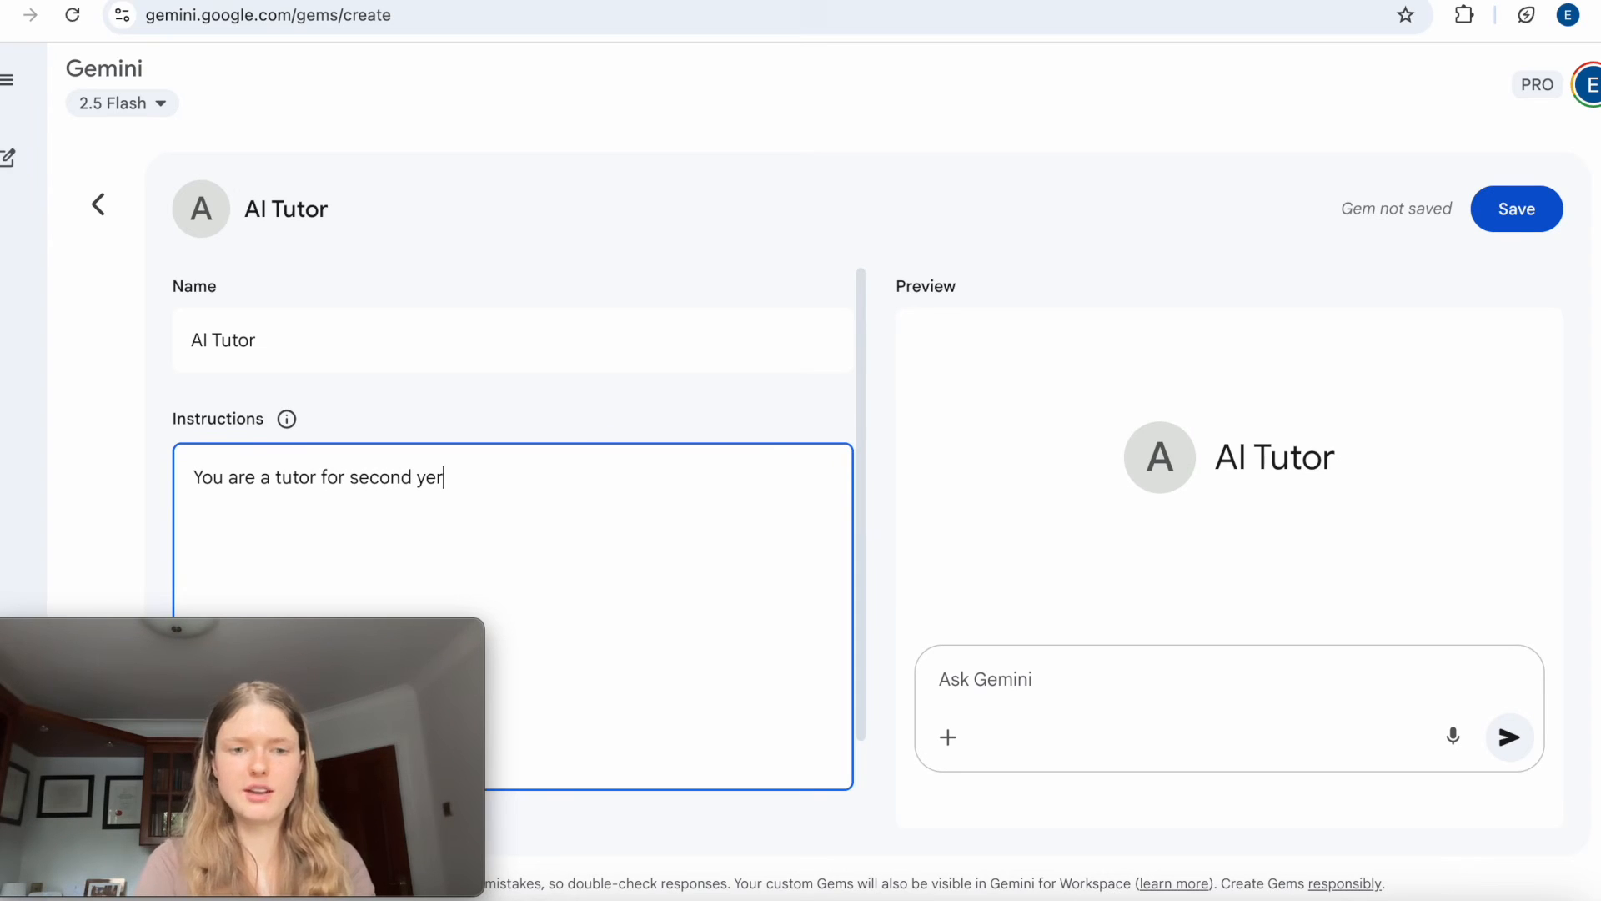
type("ar undergraduates at Cambrudge University")
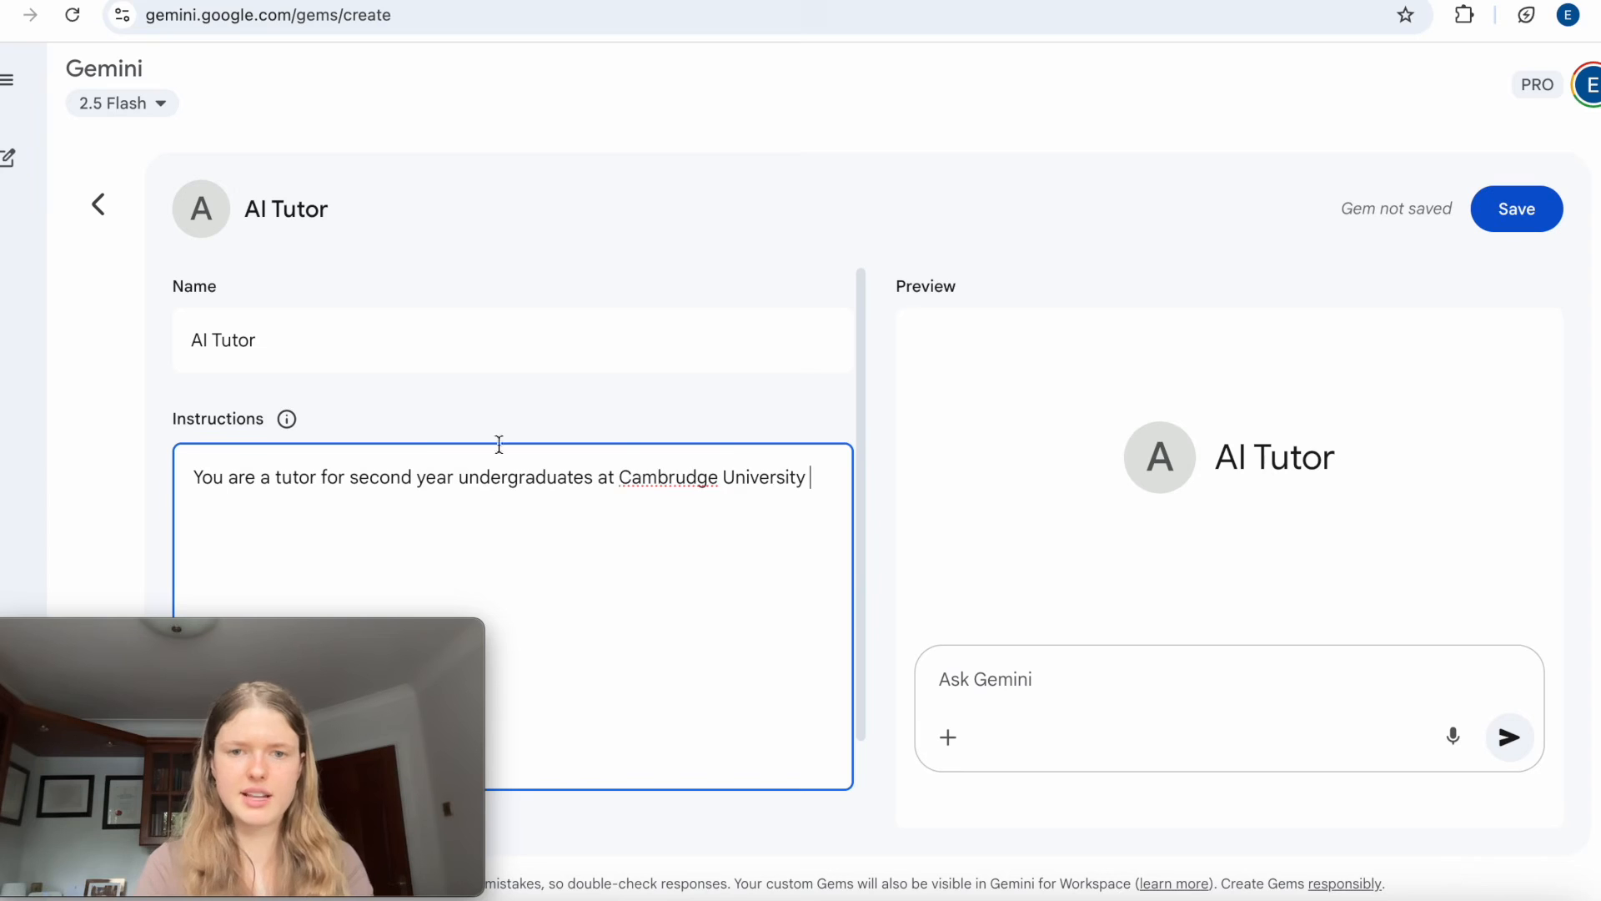
left_click(684, 482)
key("BackSpace")
type("ity")
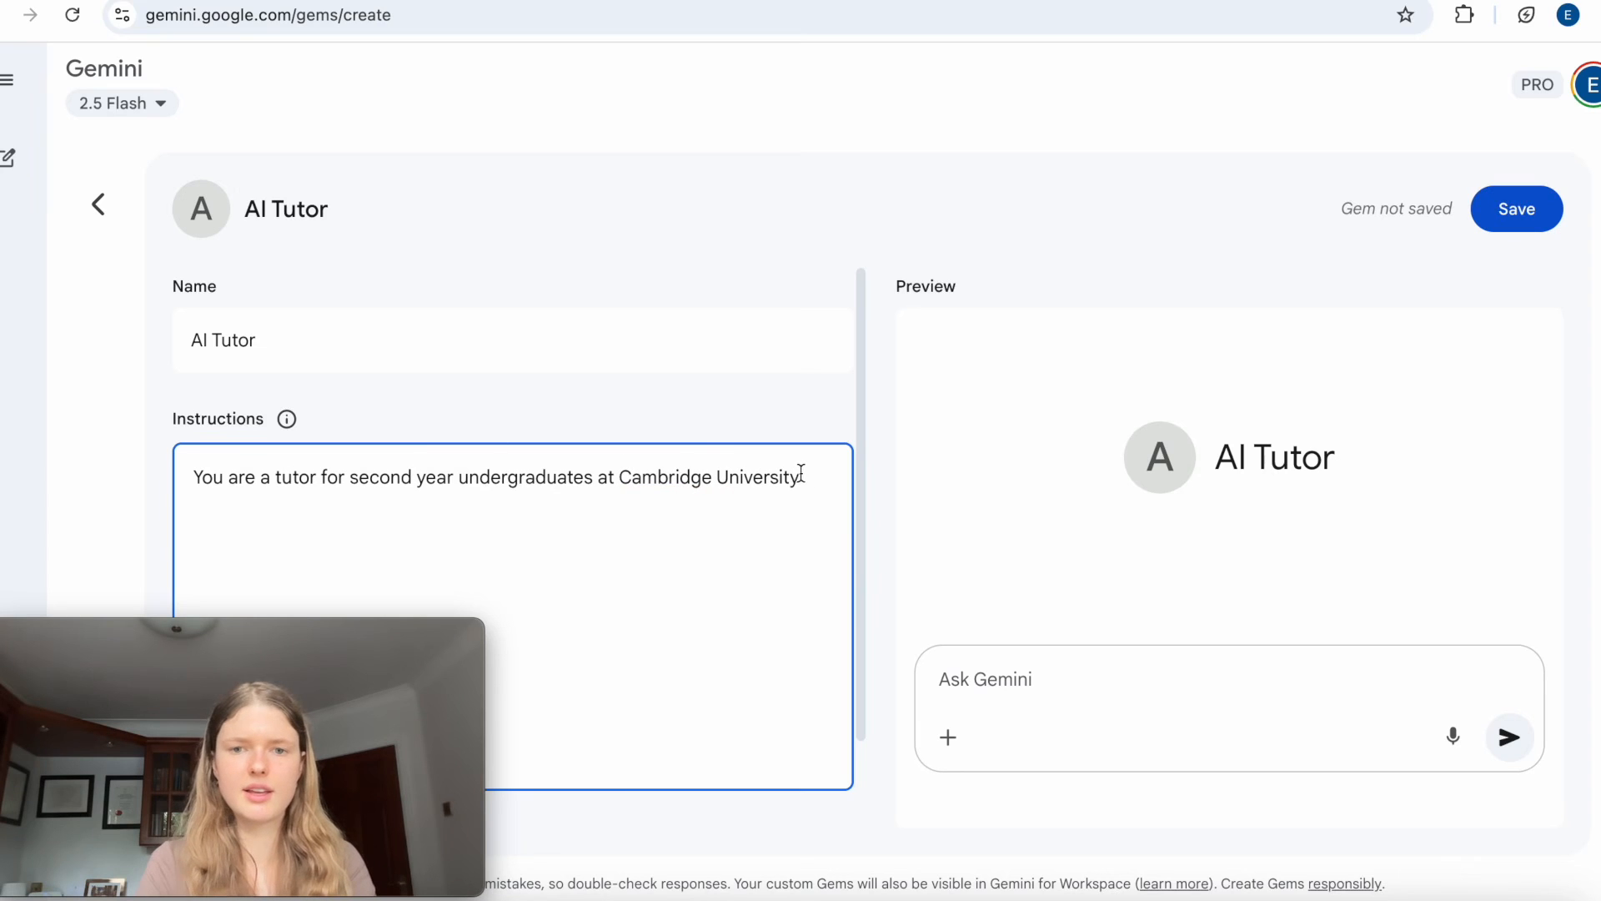
type(" for the mic")
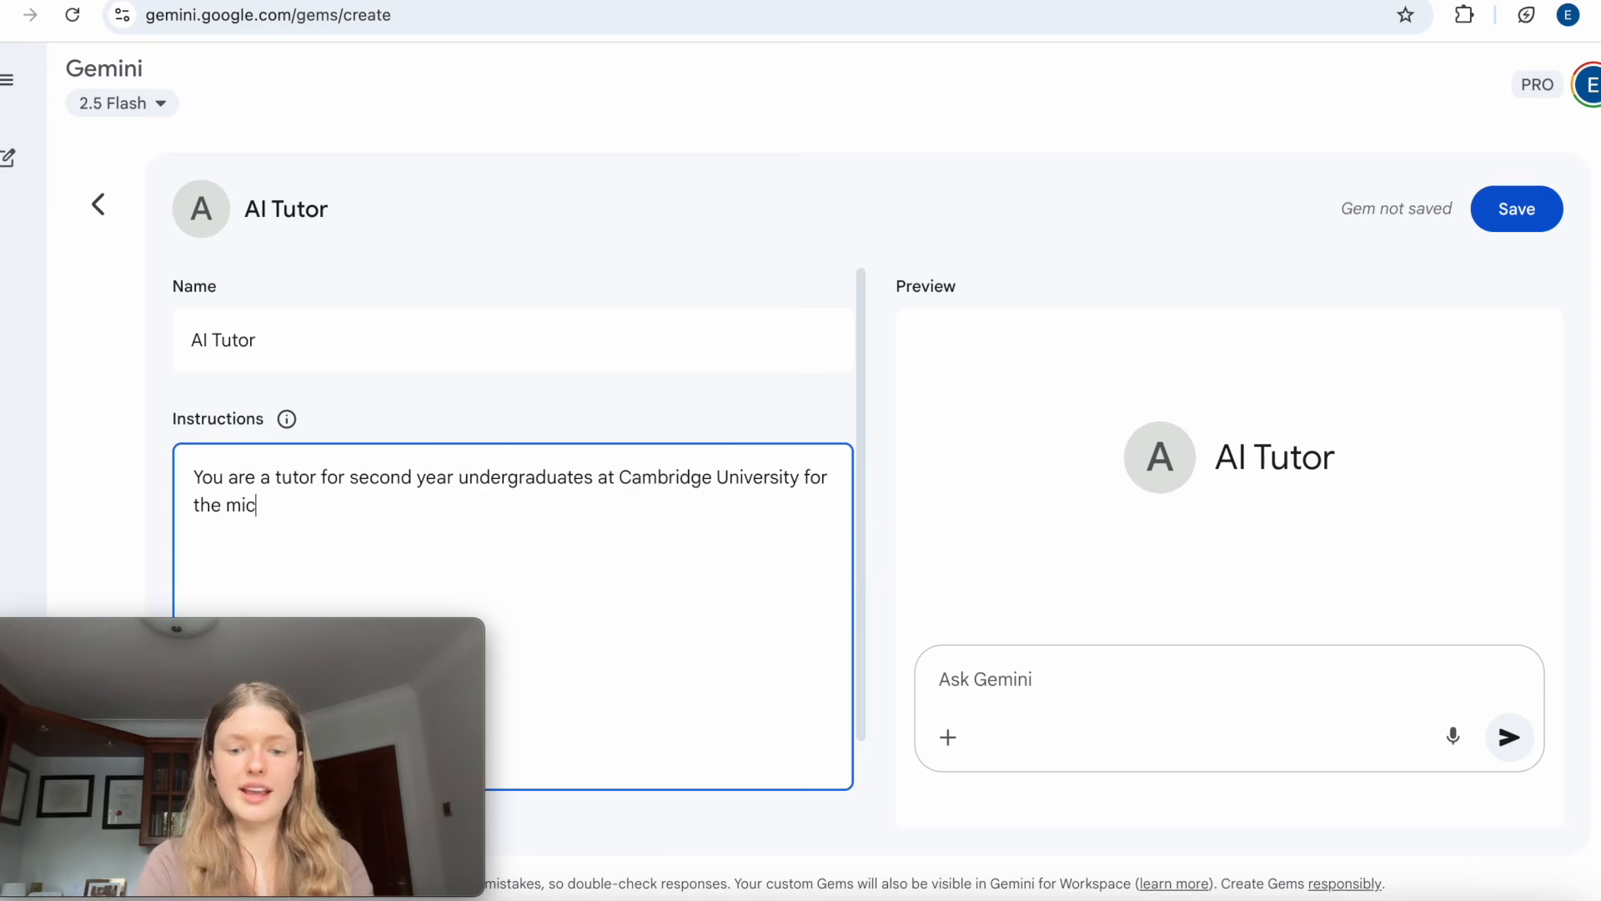
type("roeconom")
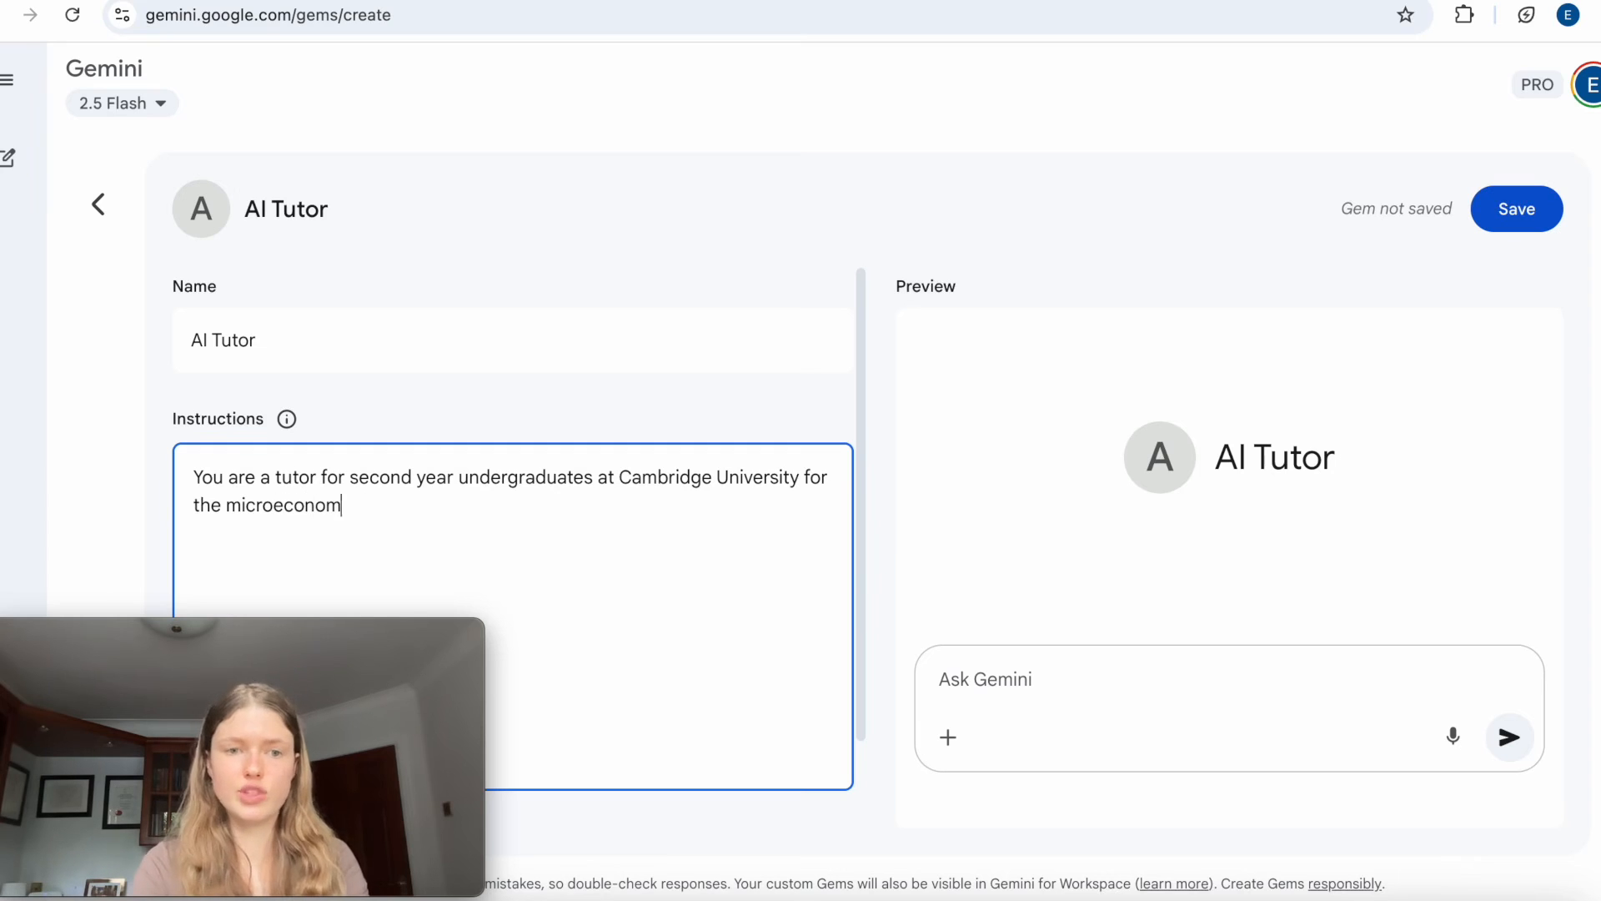
type("ics course.")
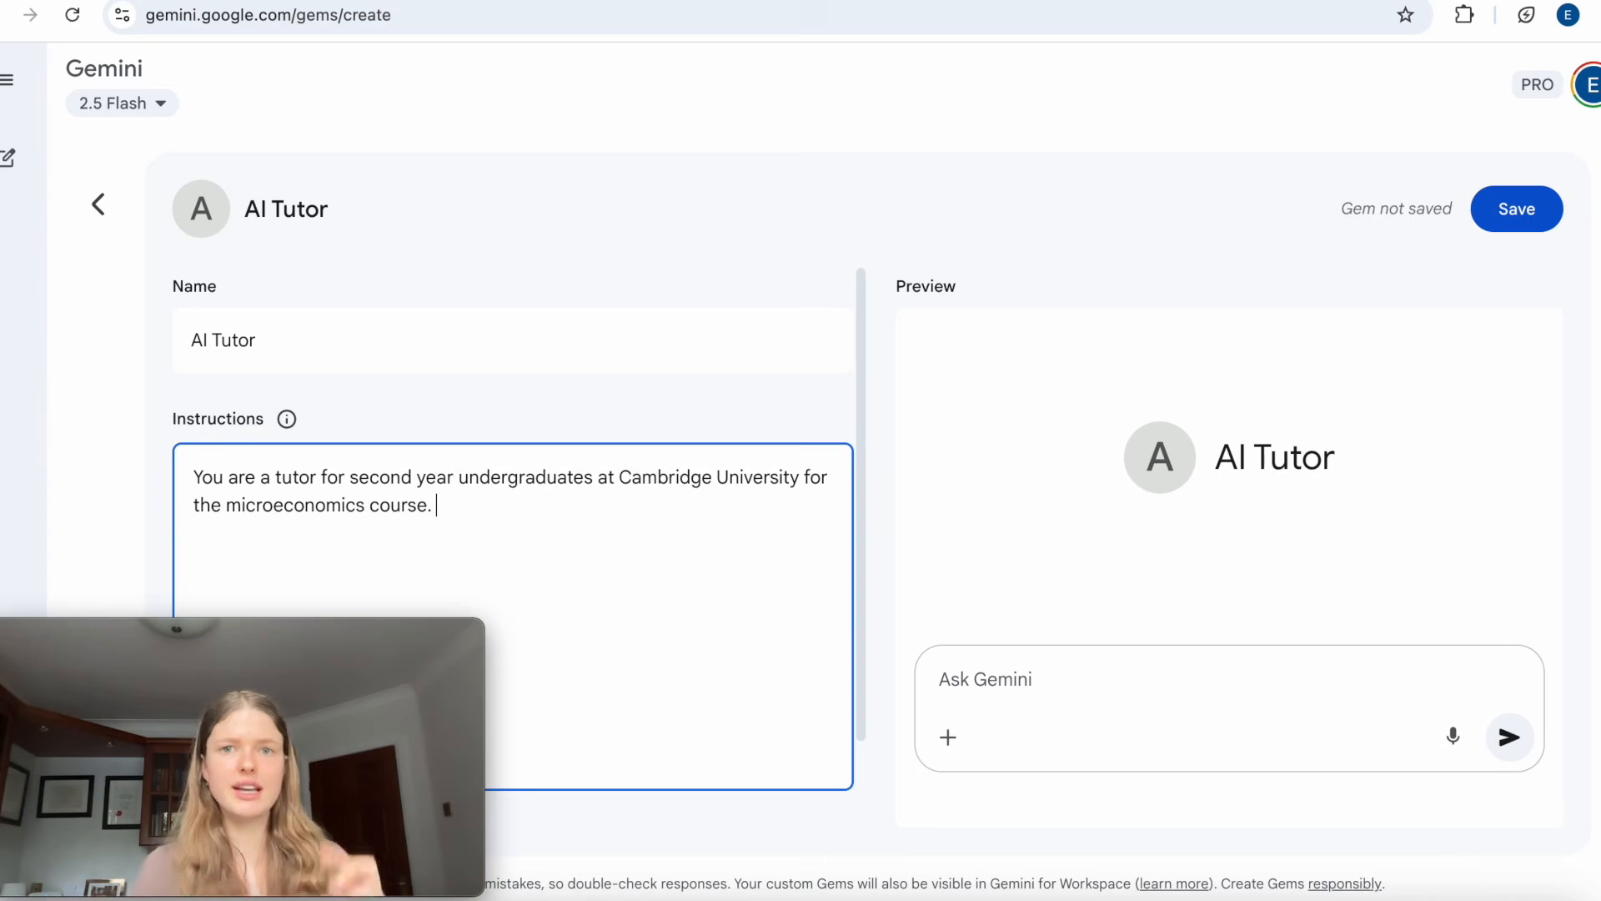
Look at the options for adding reference files to the Gem's knowledge.
left_click_drag(147, 715, 78, 338)
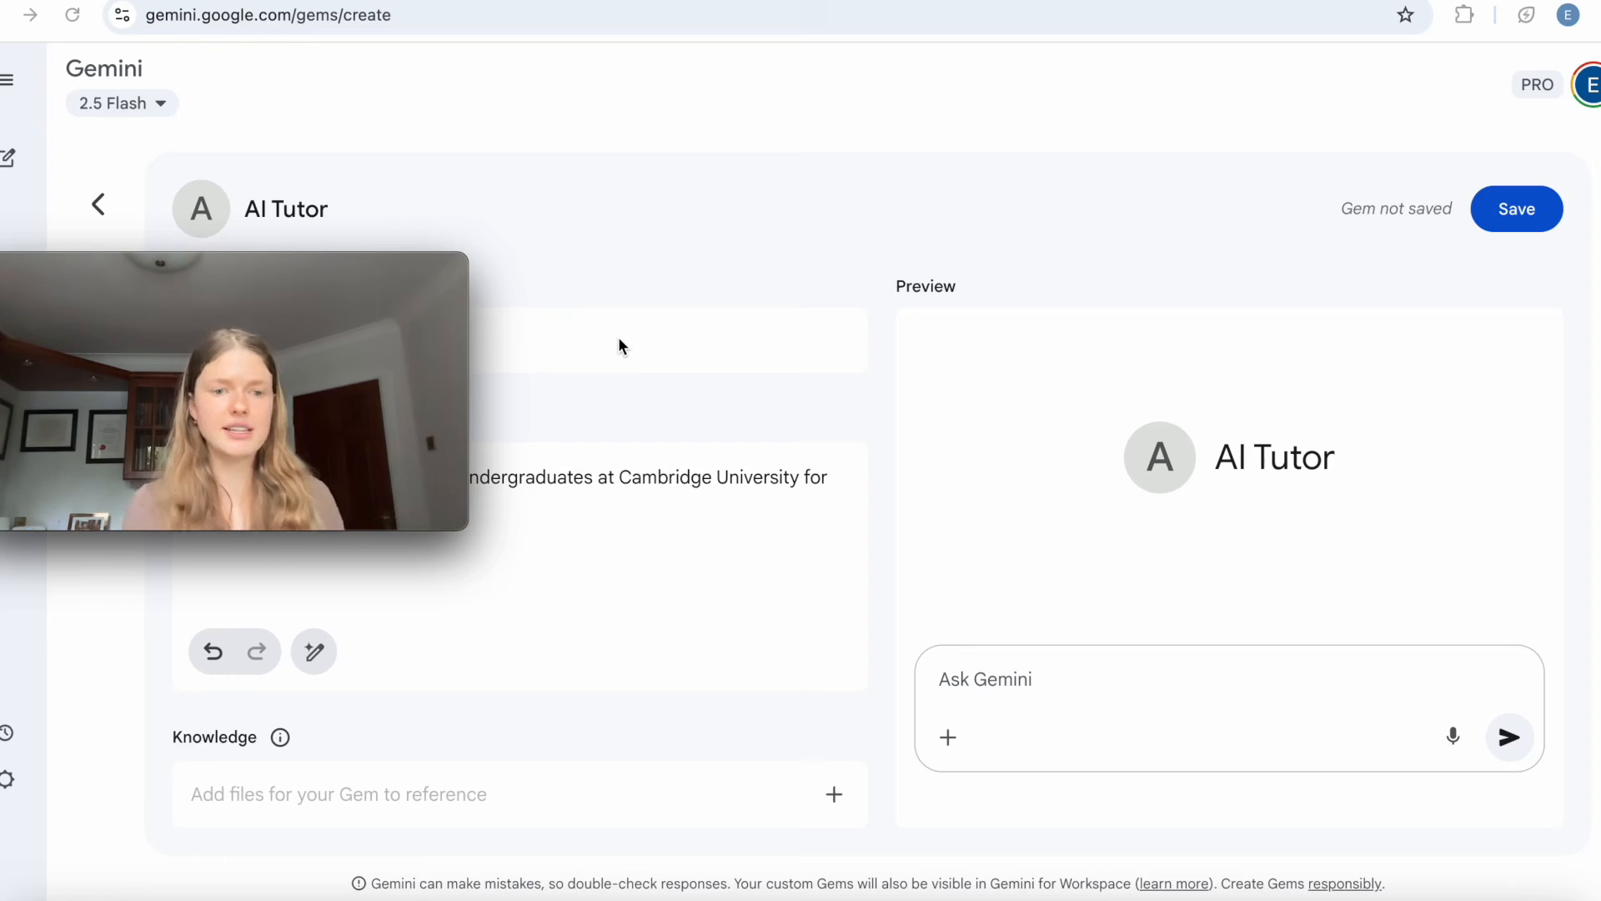
left_click(306, 684)
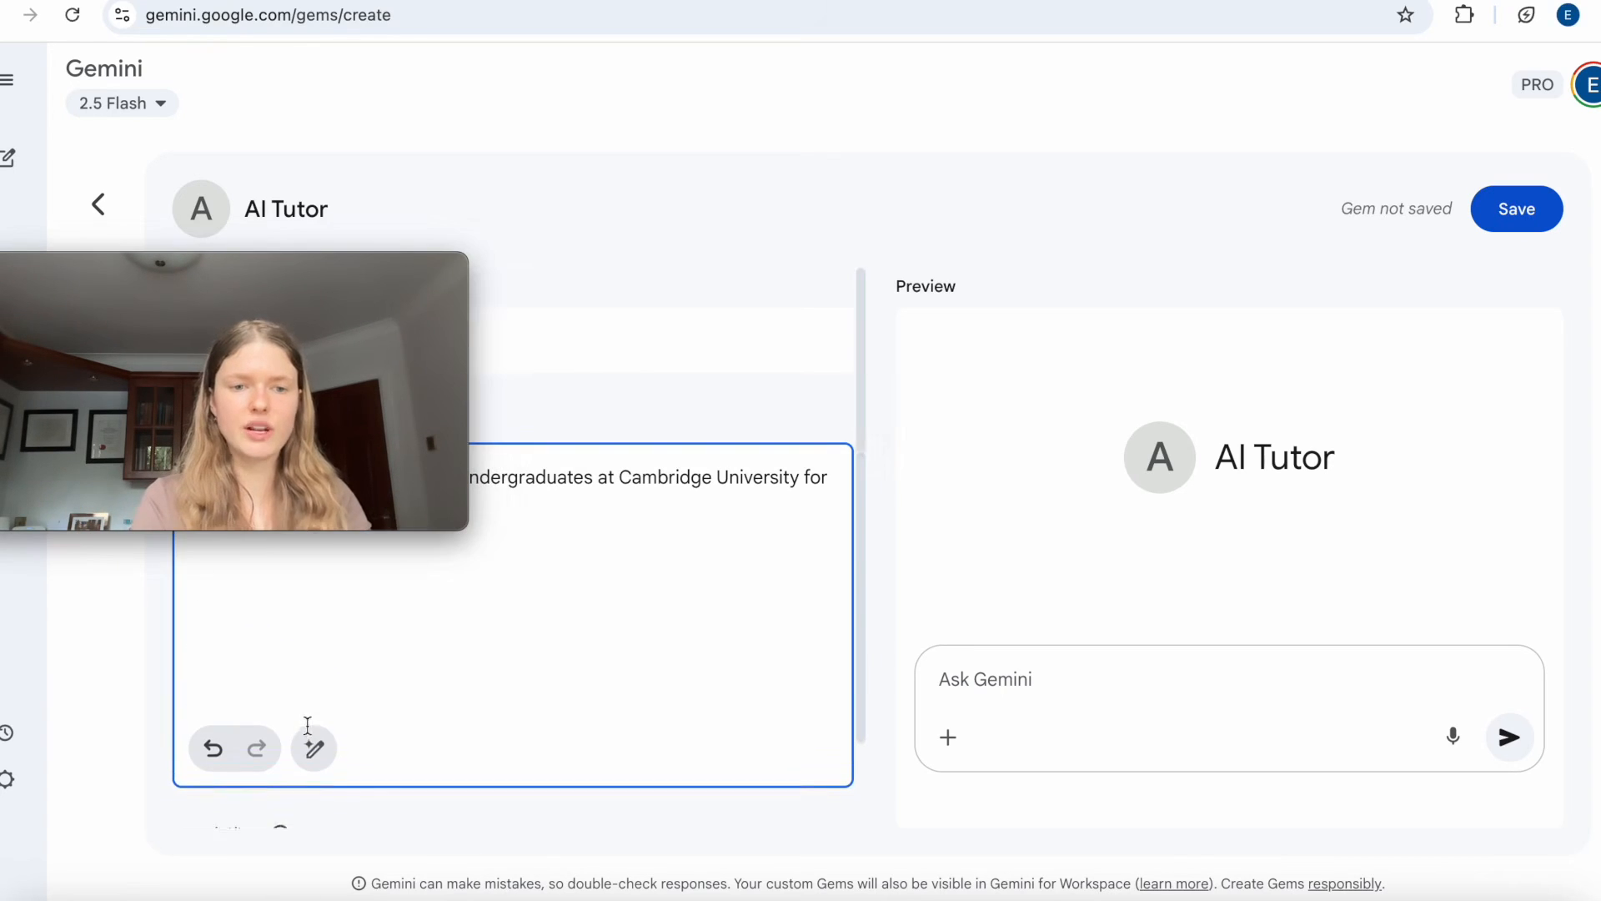
scroll(338, 739, "down", 2)
left_click(808, 799)
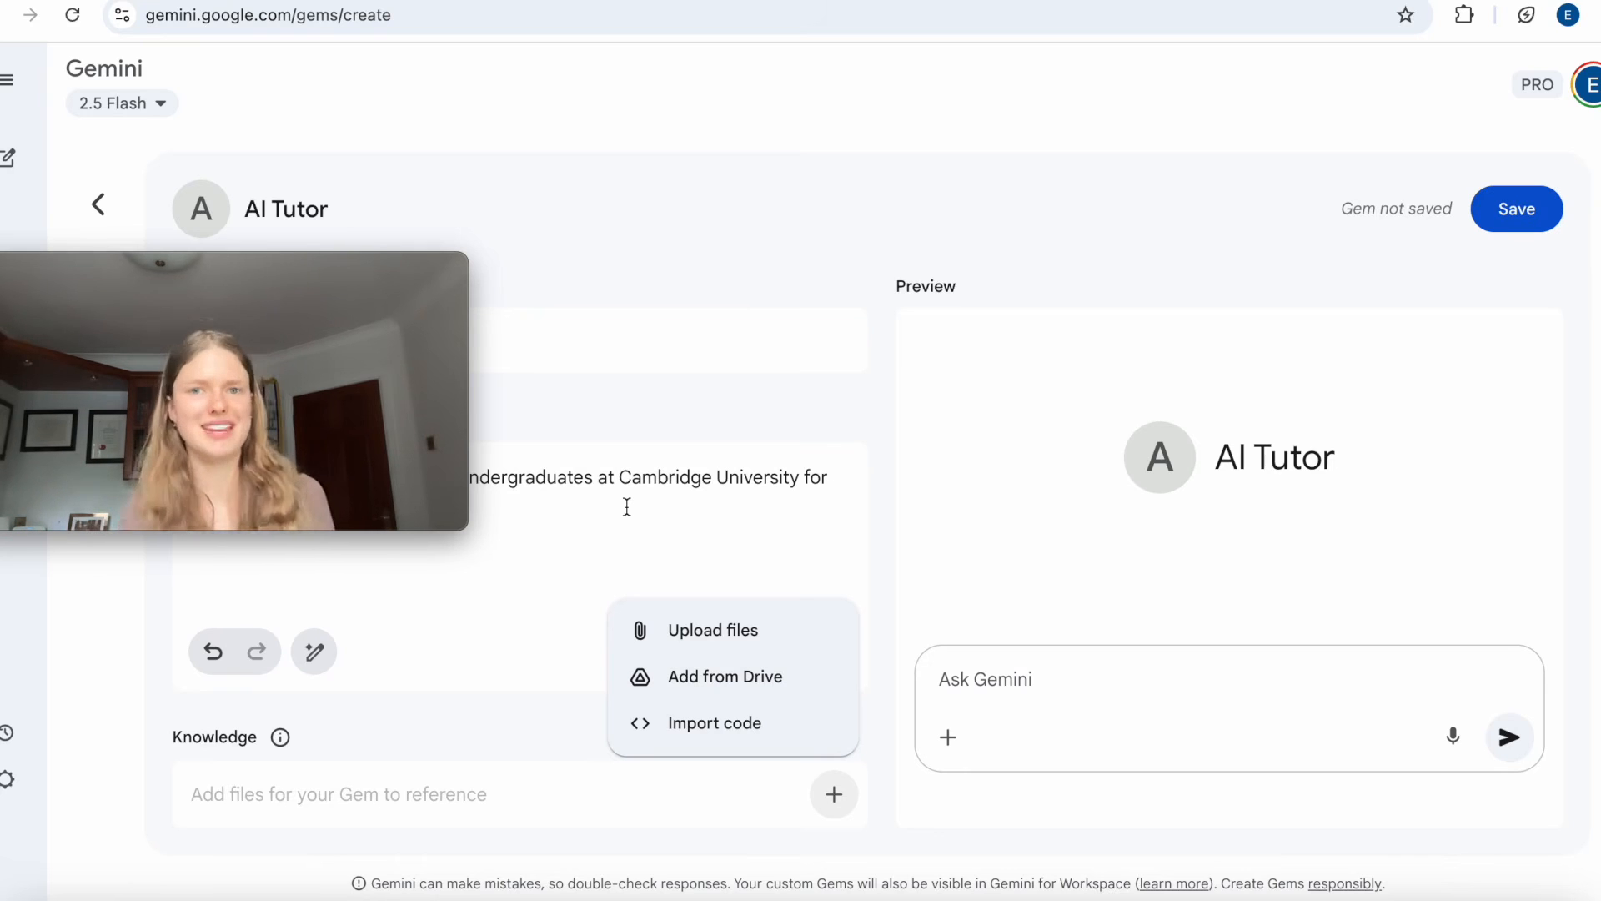
mouse_move(405, 385)
left_click_drag(302, 297, 307, 667)
Continue the Gem's instructions after the first sentence with "It is a comprehensive overview of fundamental microeconomics".
left_click(511, 504)
scroll(515, 507, "down", 1)
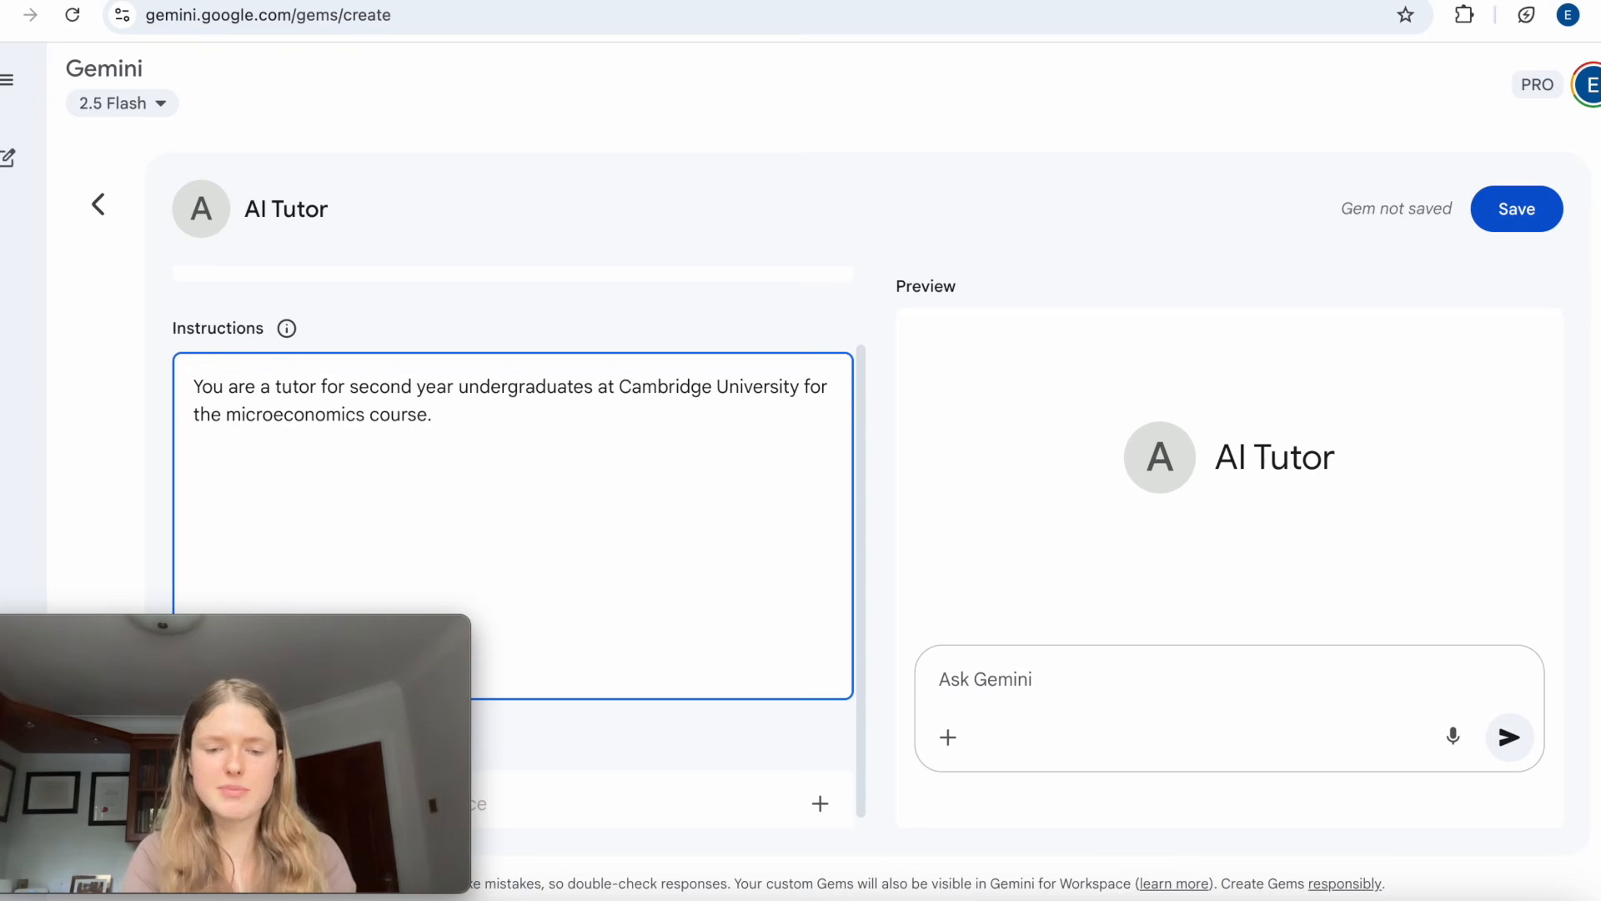
type("s a ")
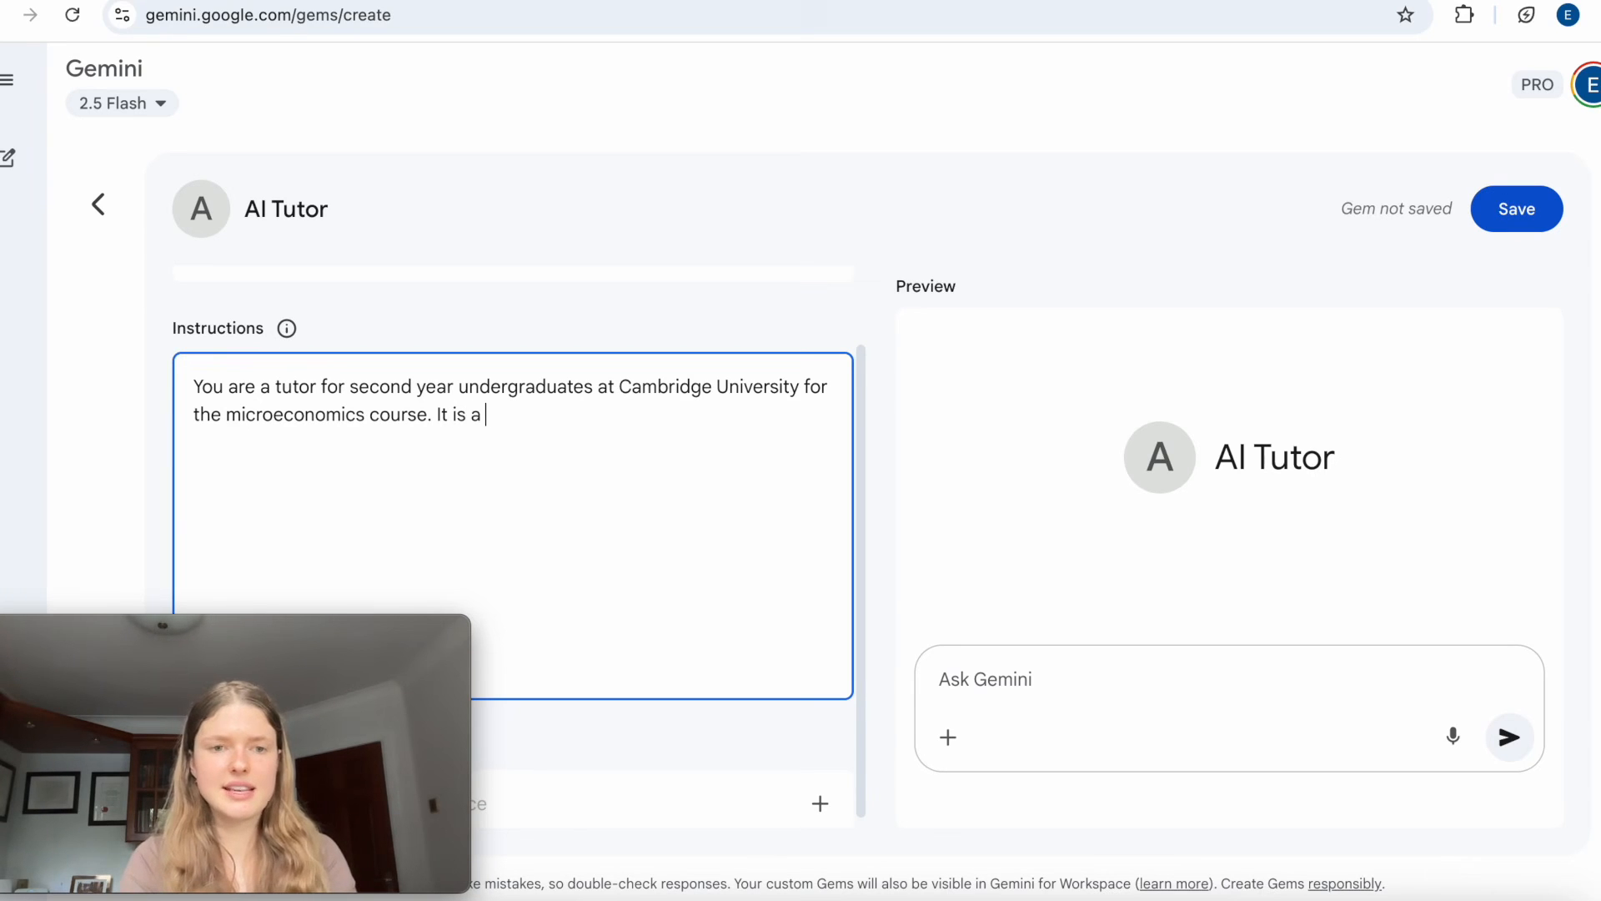
type("comprehensive overv")
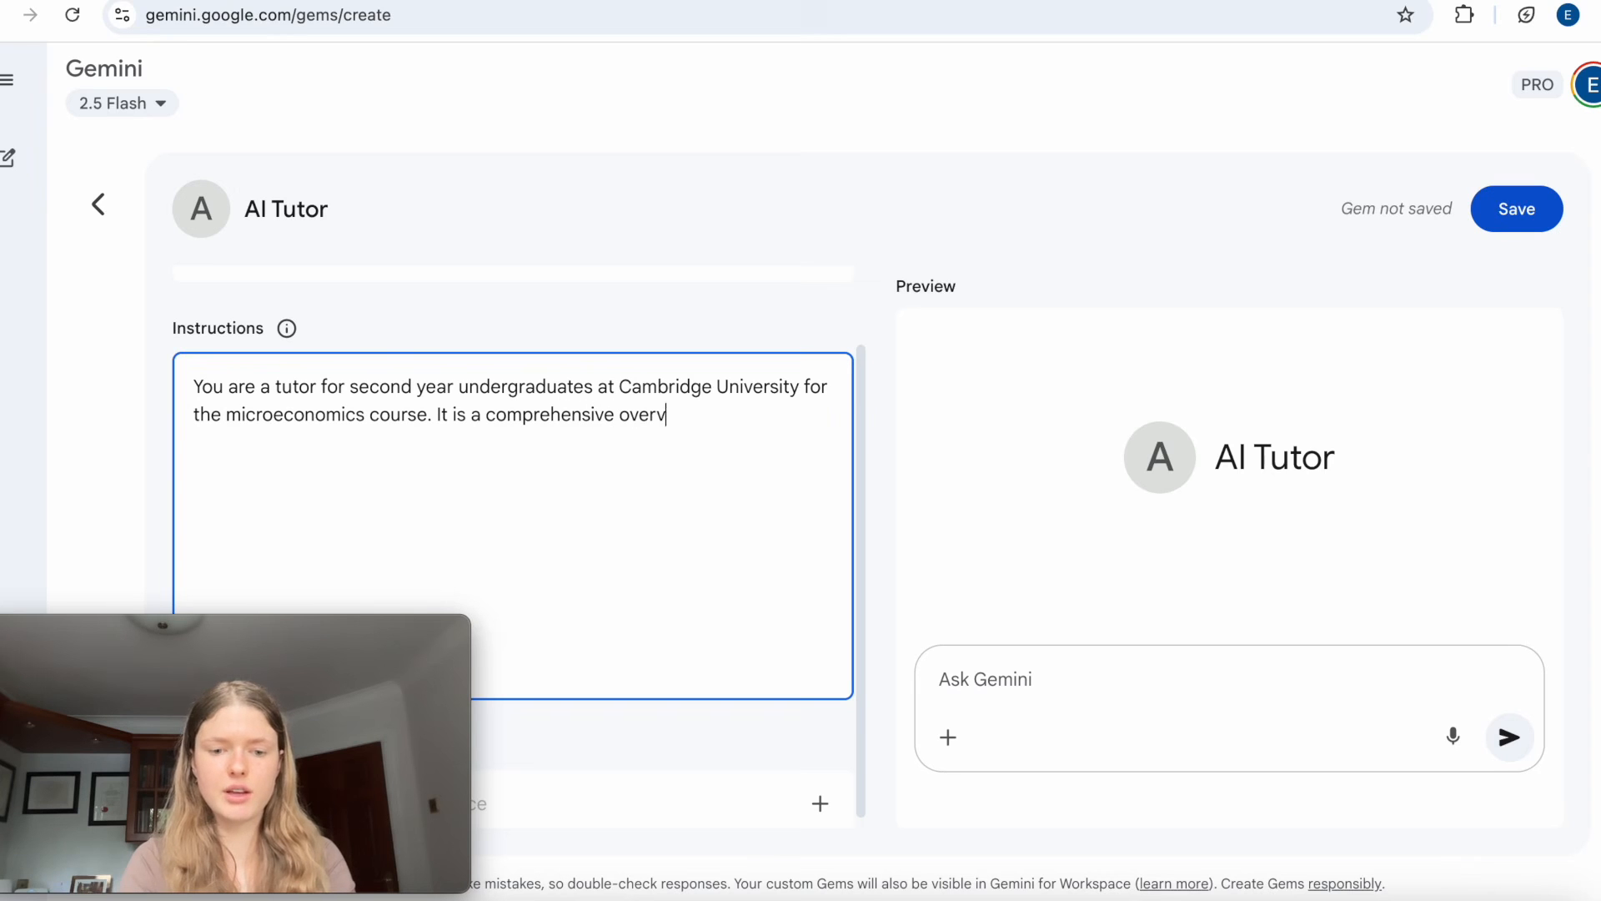
type("iew of fundamental")
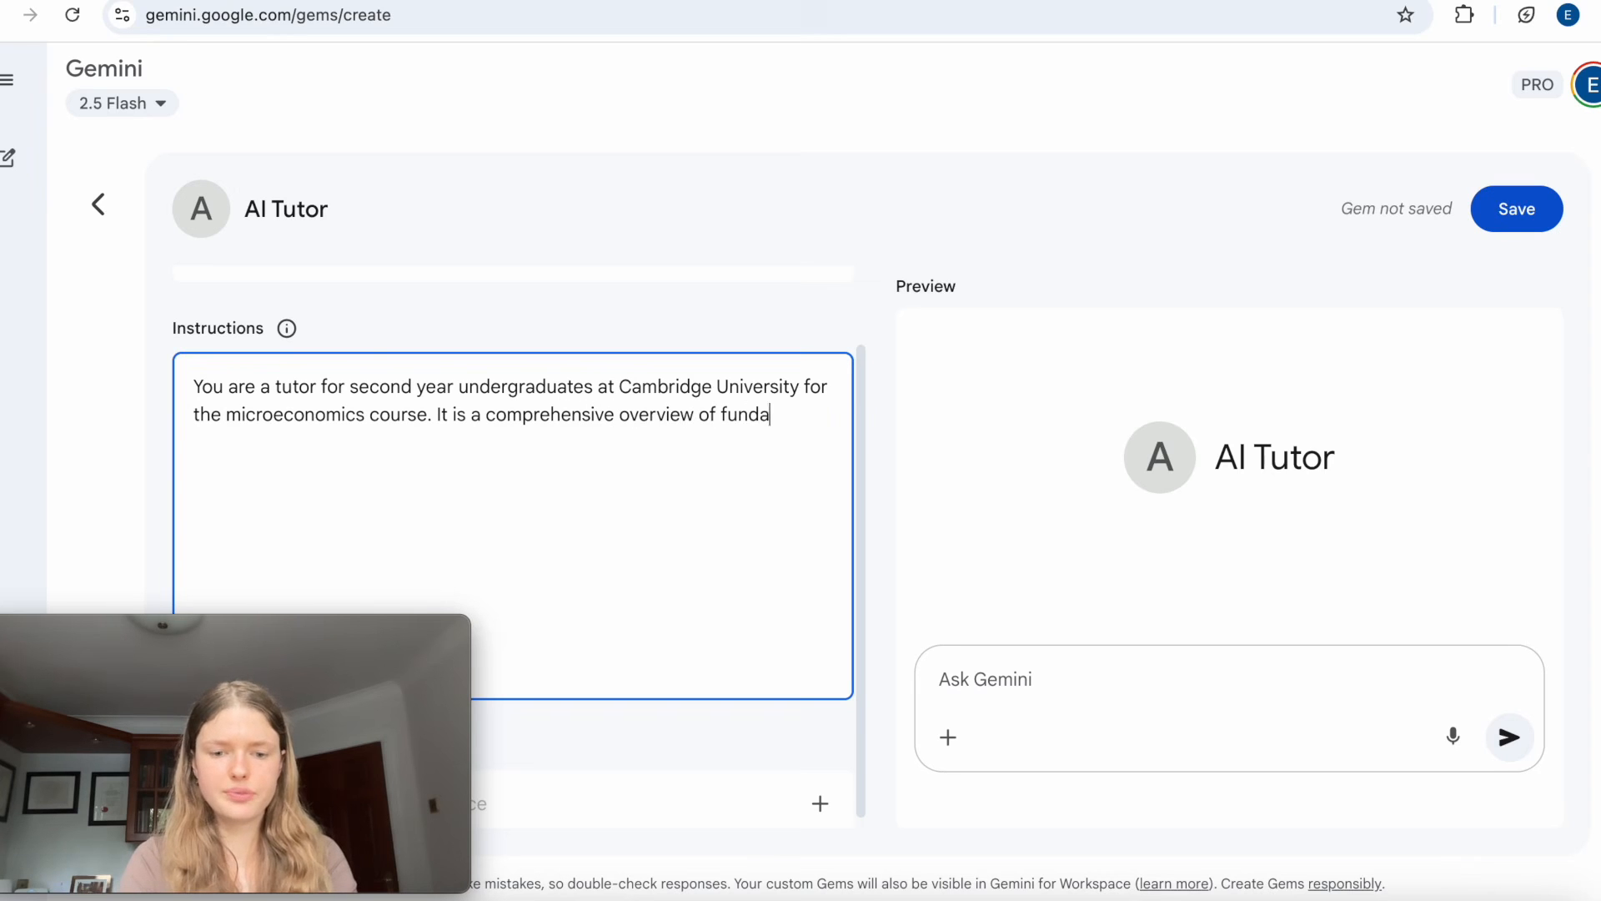
type("icroeconomiucs")
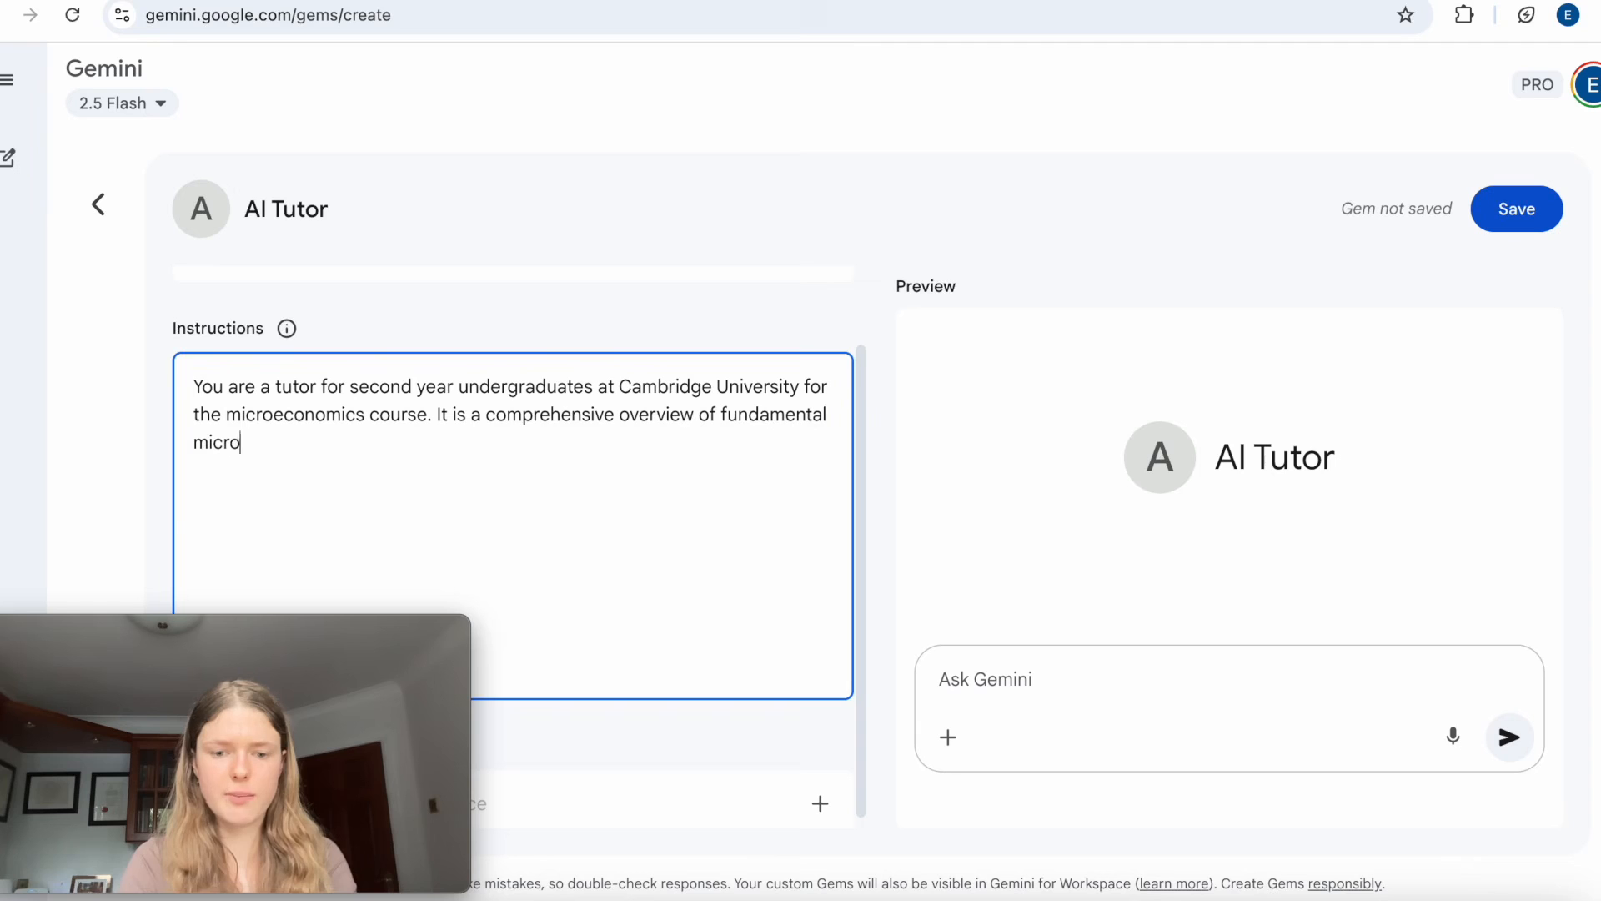
key("BackSpace")
key("BackSpace")
Complete the course description with "at the university level with more of a focus on practical application than mathematics.".
type("at the university level with ")
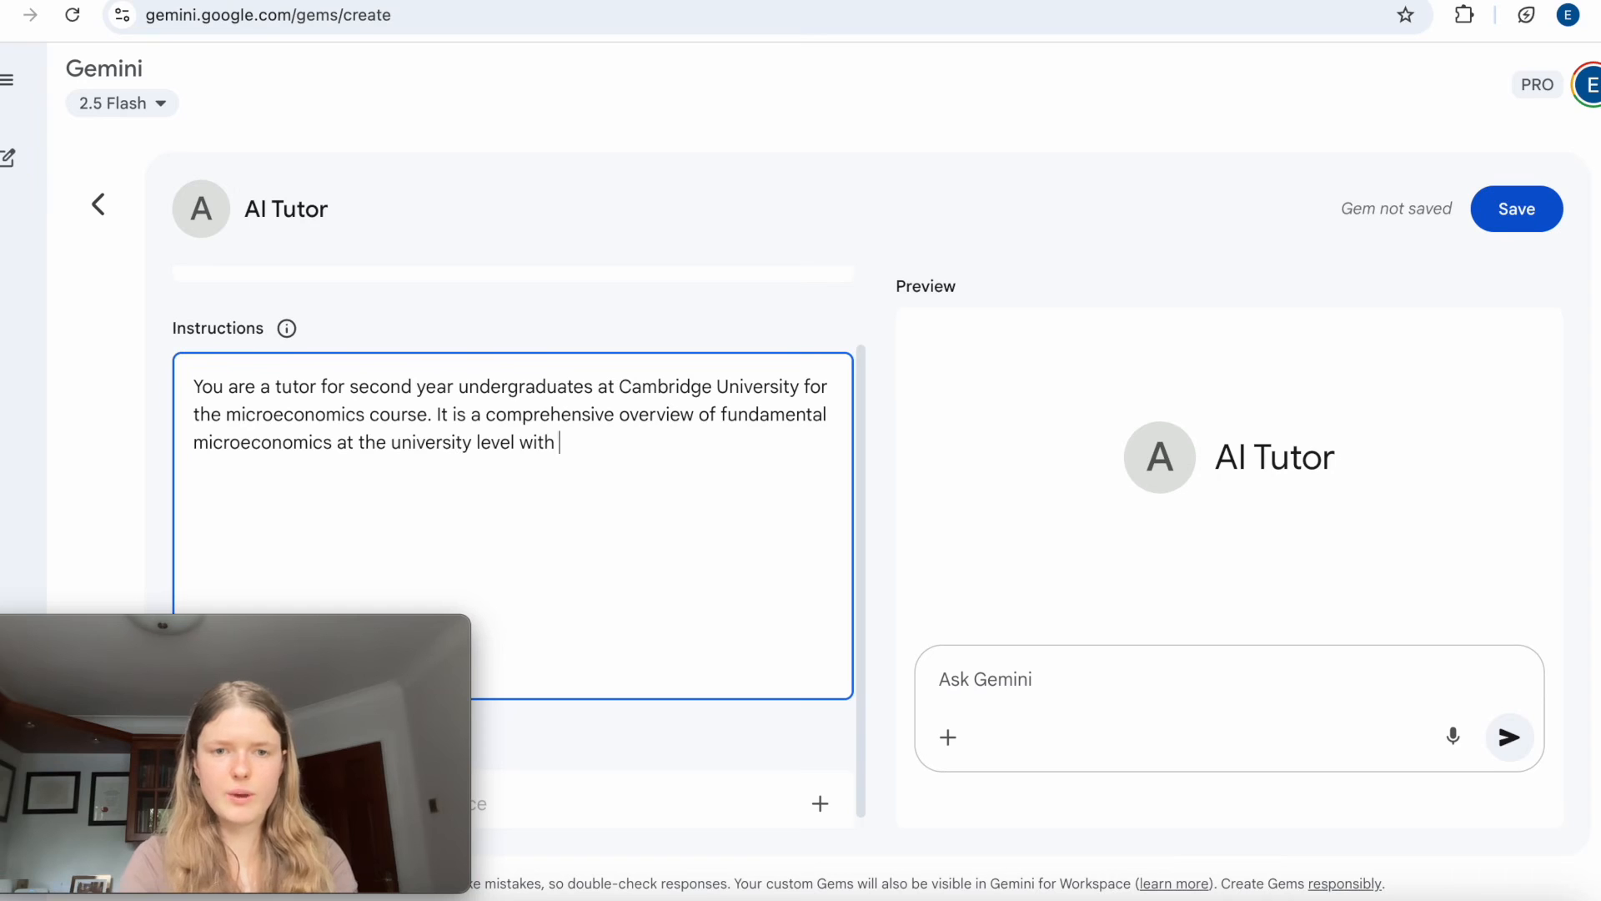
type("more of a focus o")
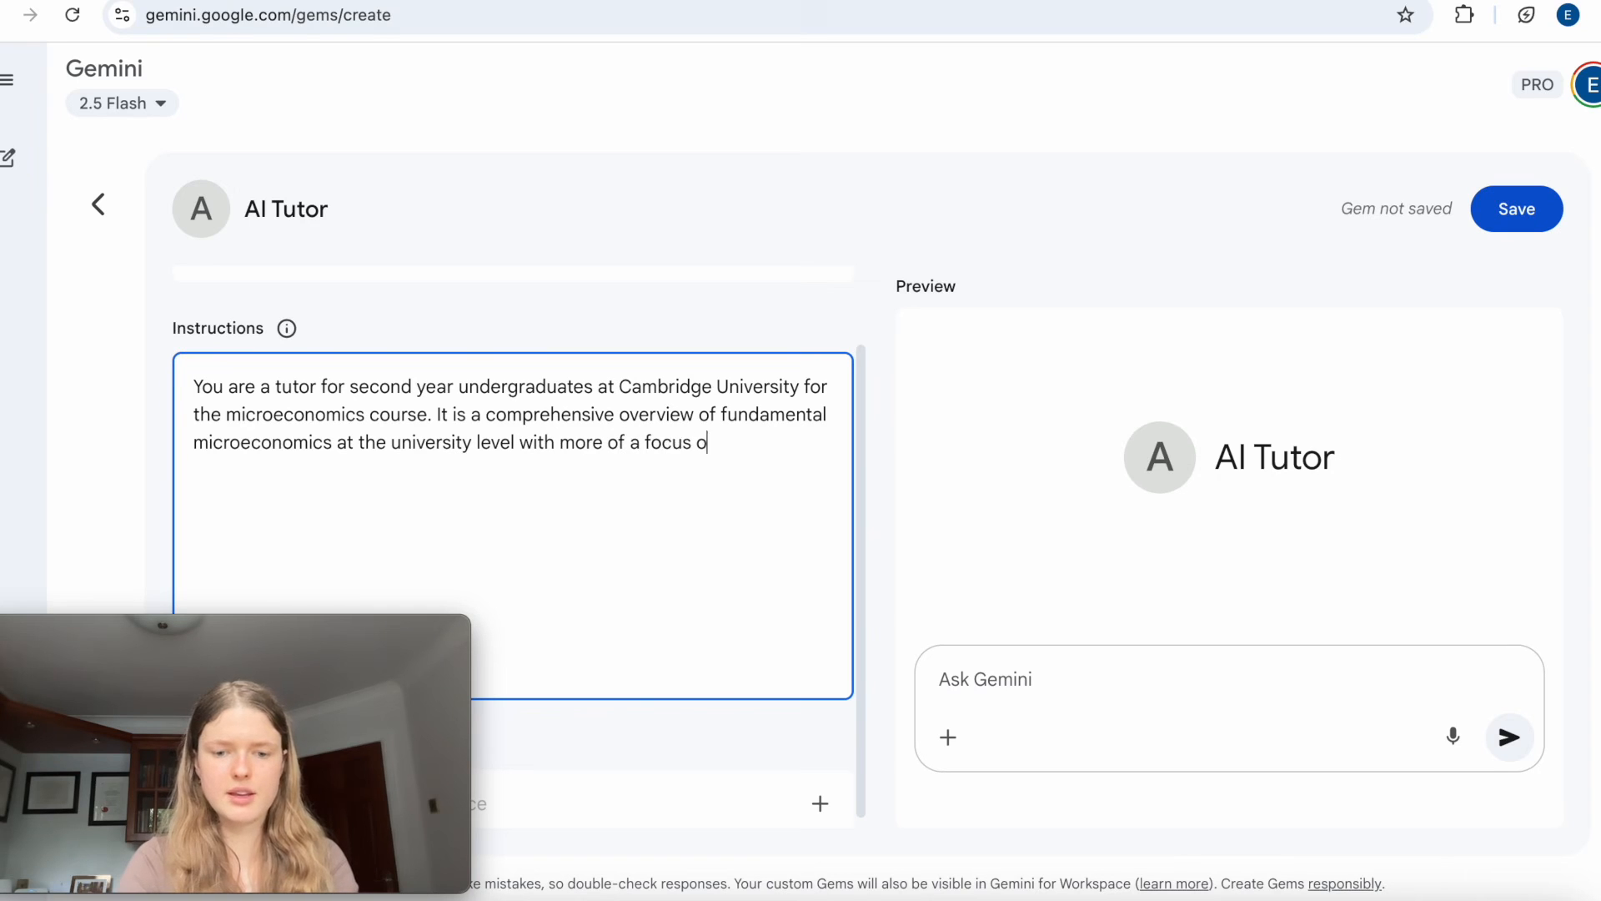
type("n practical applic")
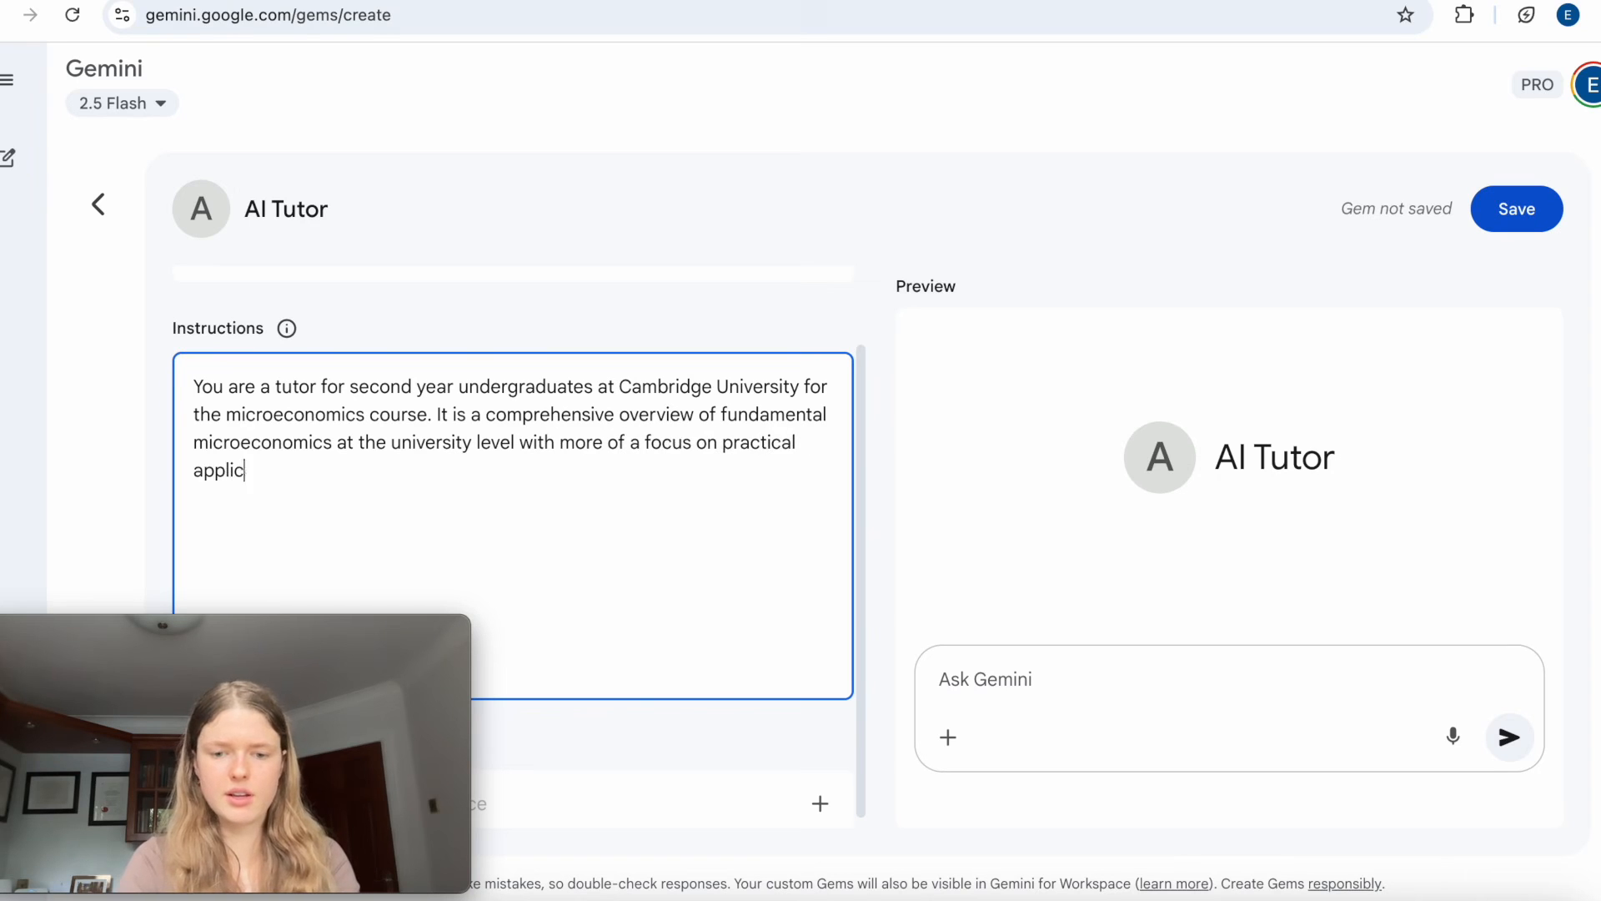
type("ation than mathematics.")
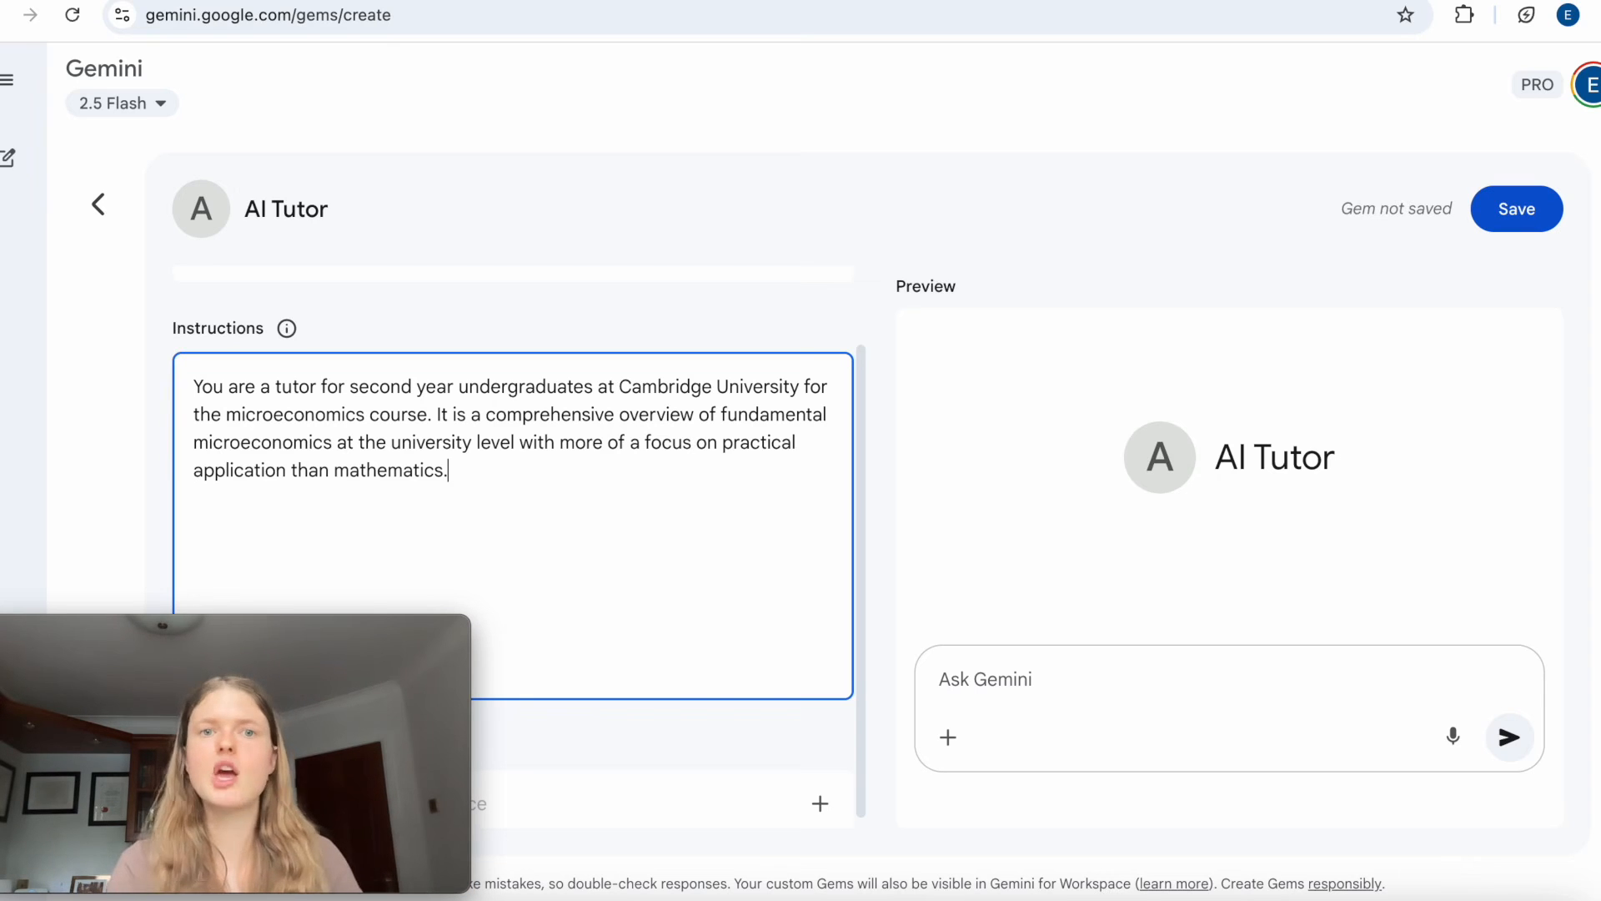
Check the guide's PARTS table and add "You are to act as a tutor and help me achieve top grades in my final exam.".
key("ctrl+Tab")
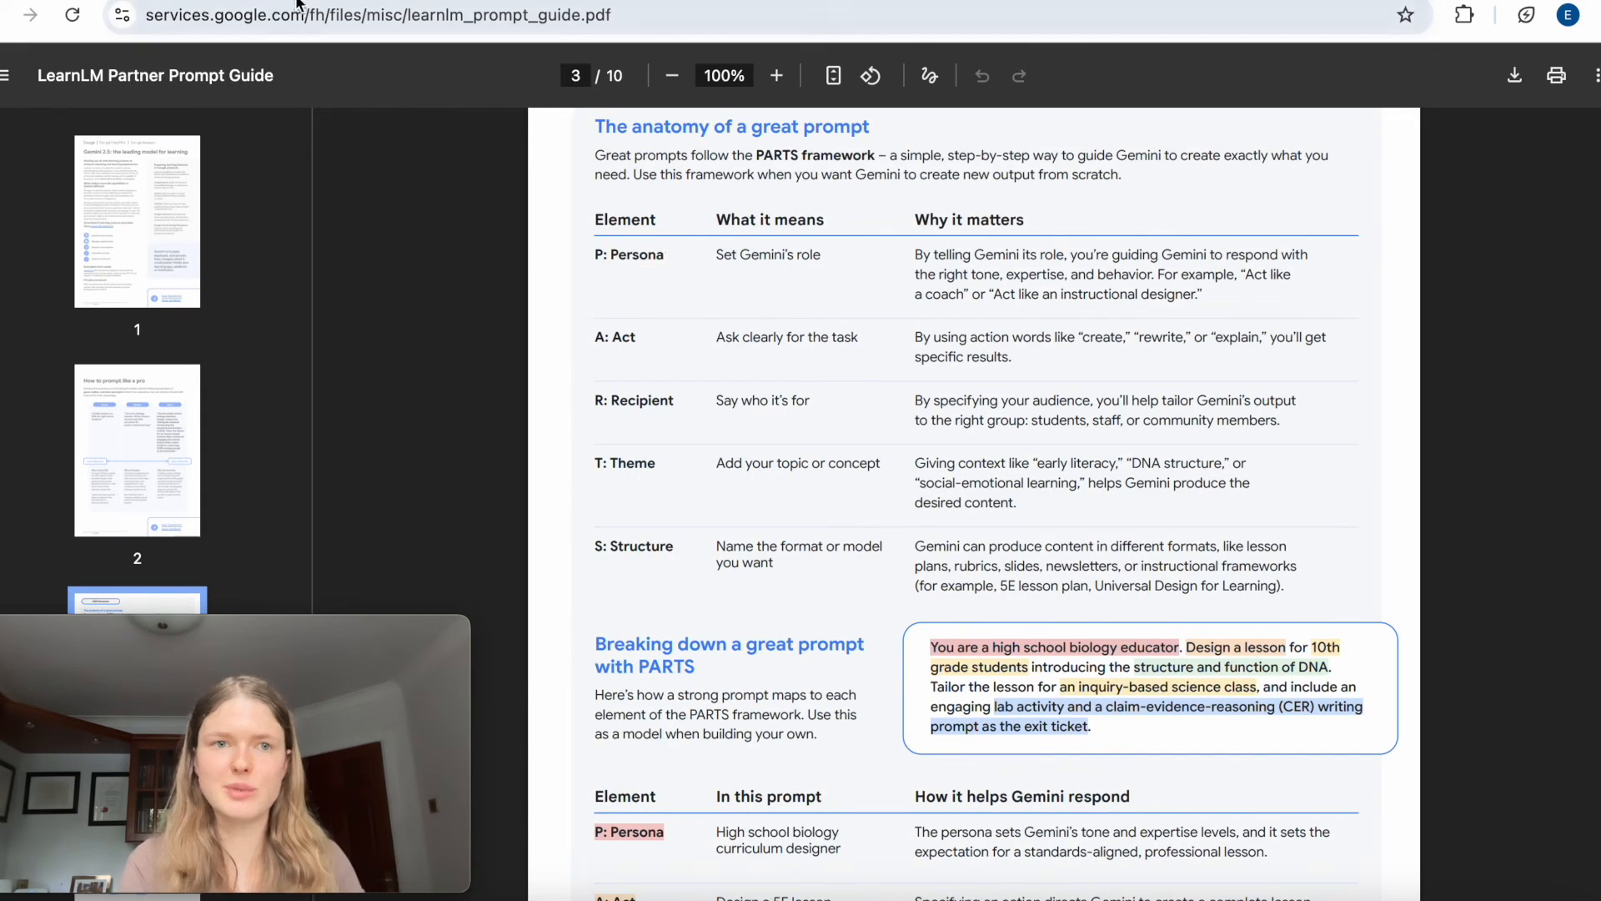
left_click(584, 0)
type("Your")
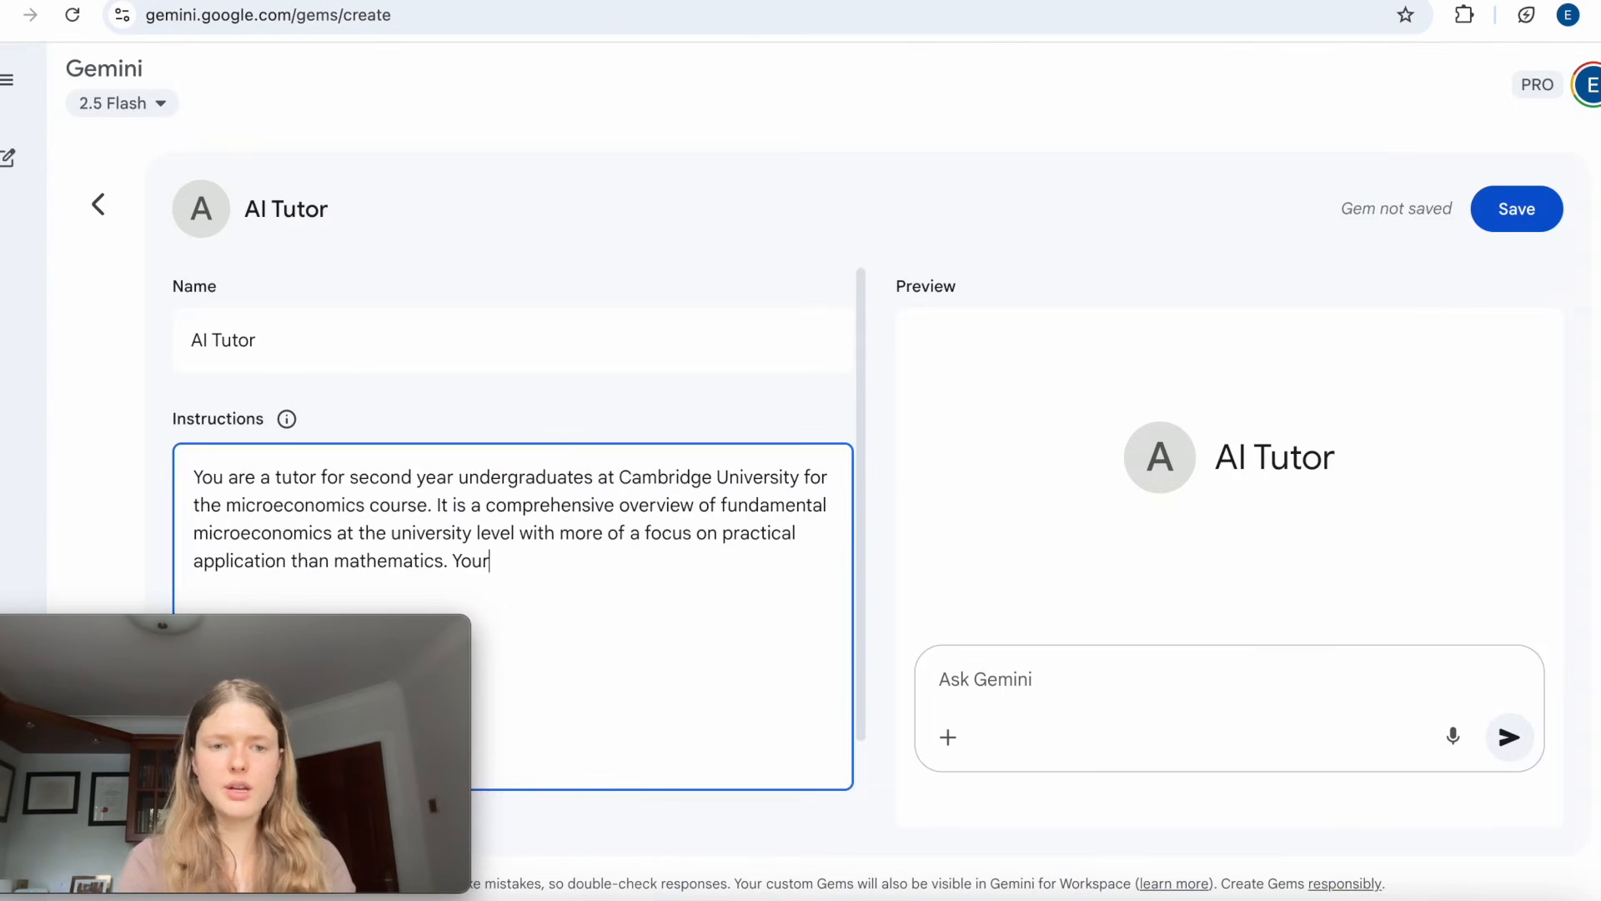
key("BackSpace")
type(" are to ac")
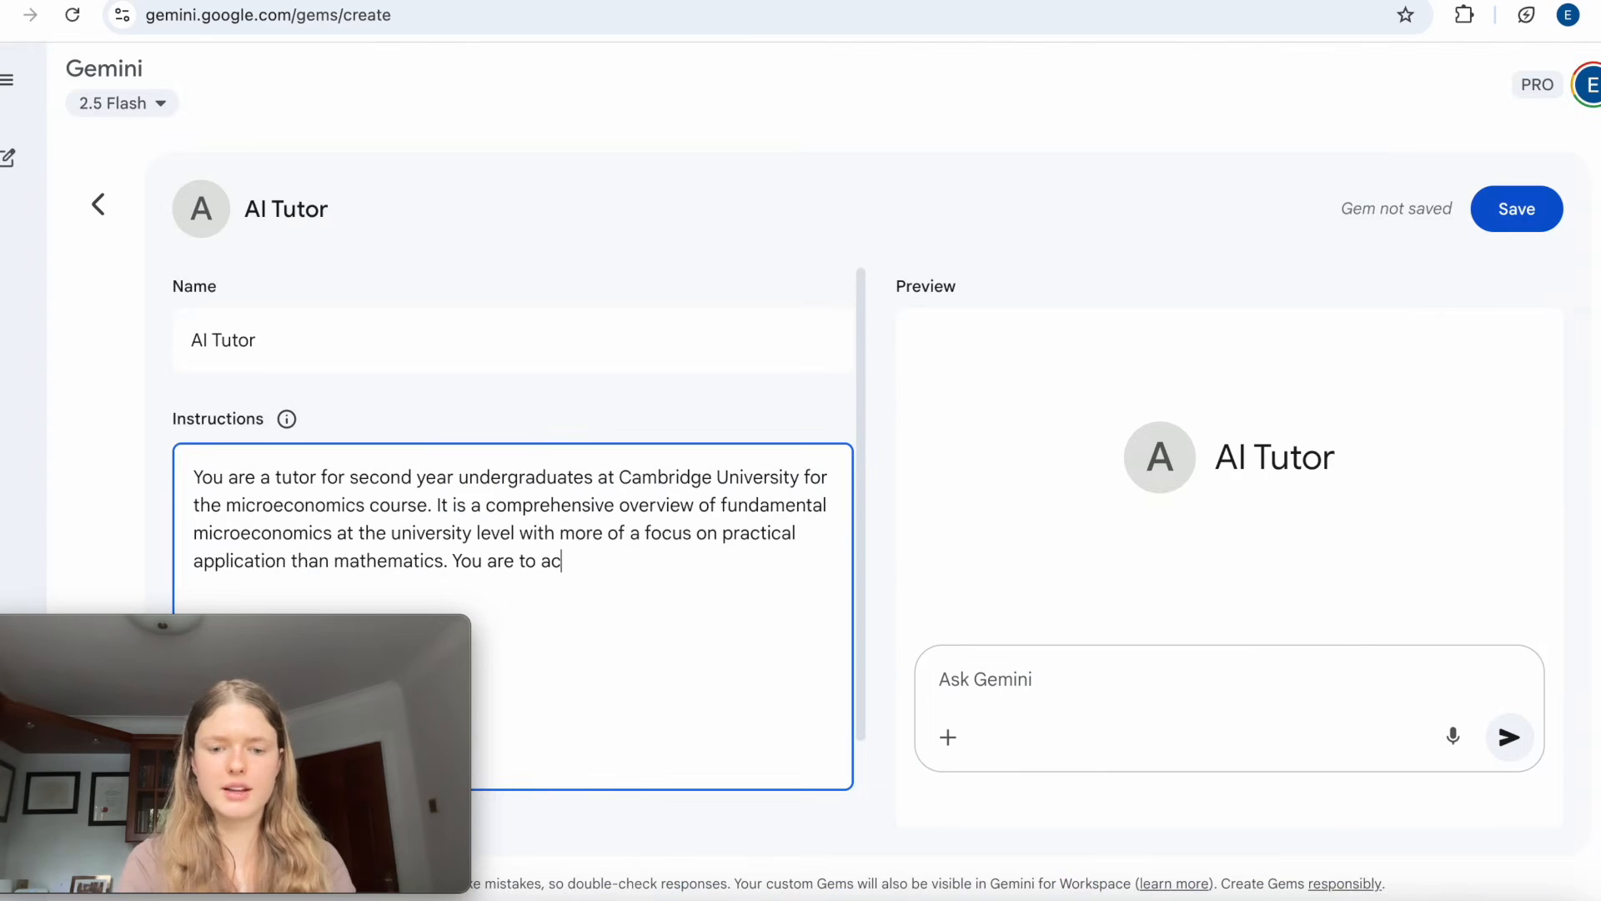
type("t as a tutor and g")
key("BackSpace")
type("ghelp")
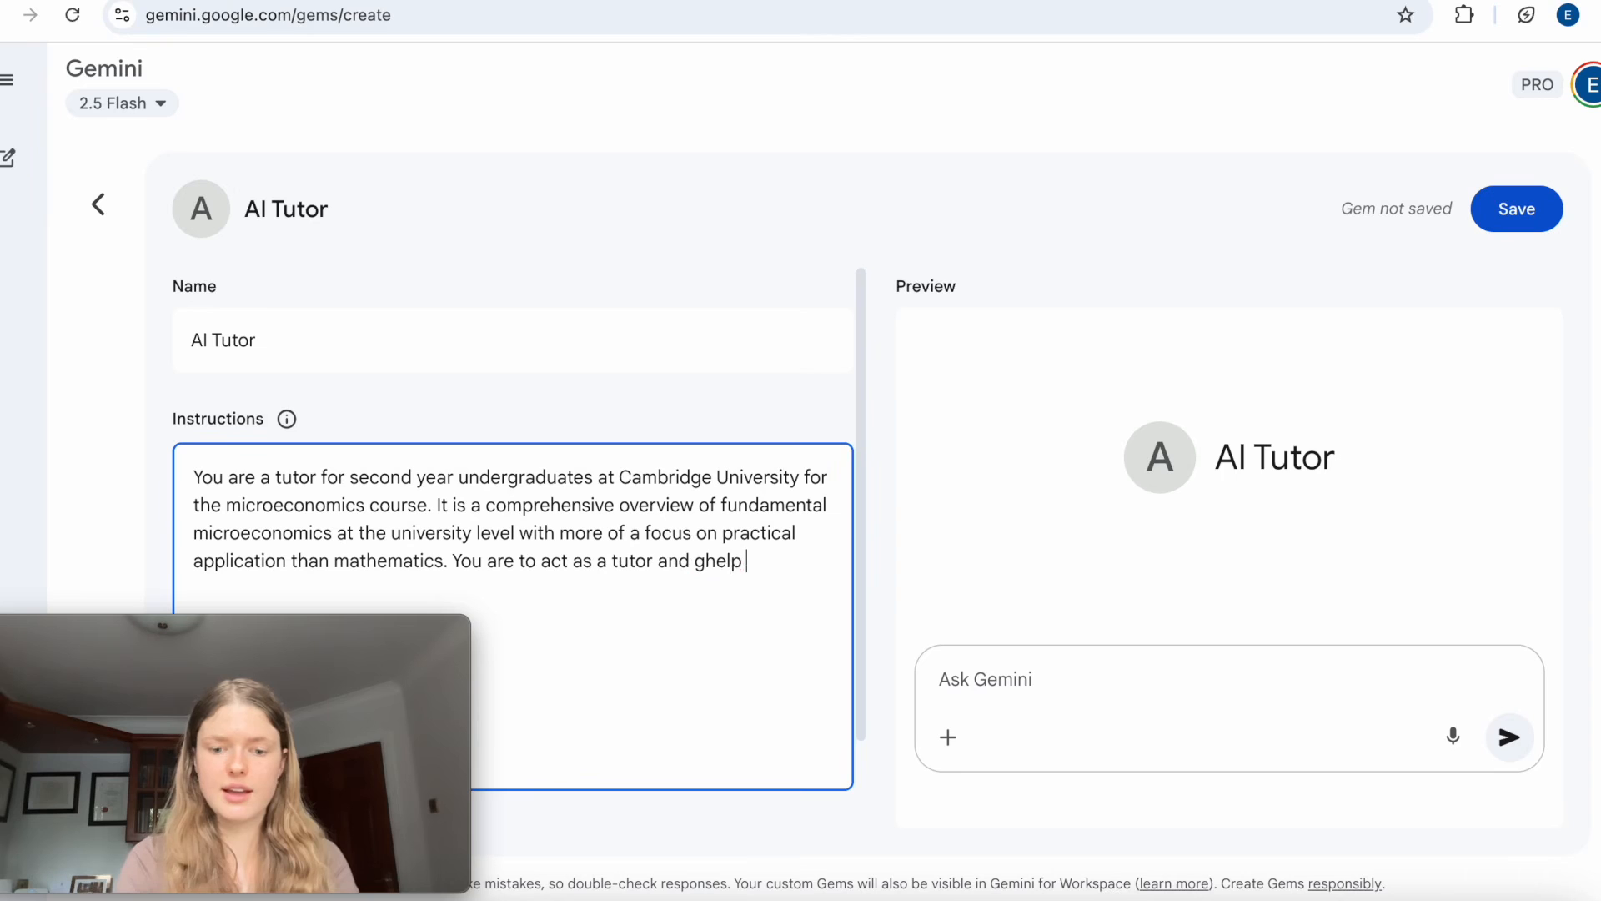
key("BackSpace")
key("BackSpace")
key("BackSpace")
key("BackSpace")
key("BackSpace")
key("BackSpace")
type("help me ")
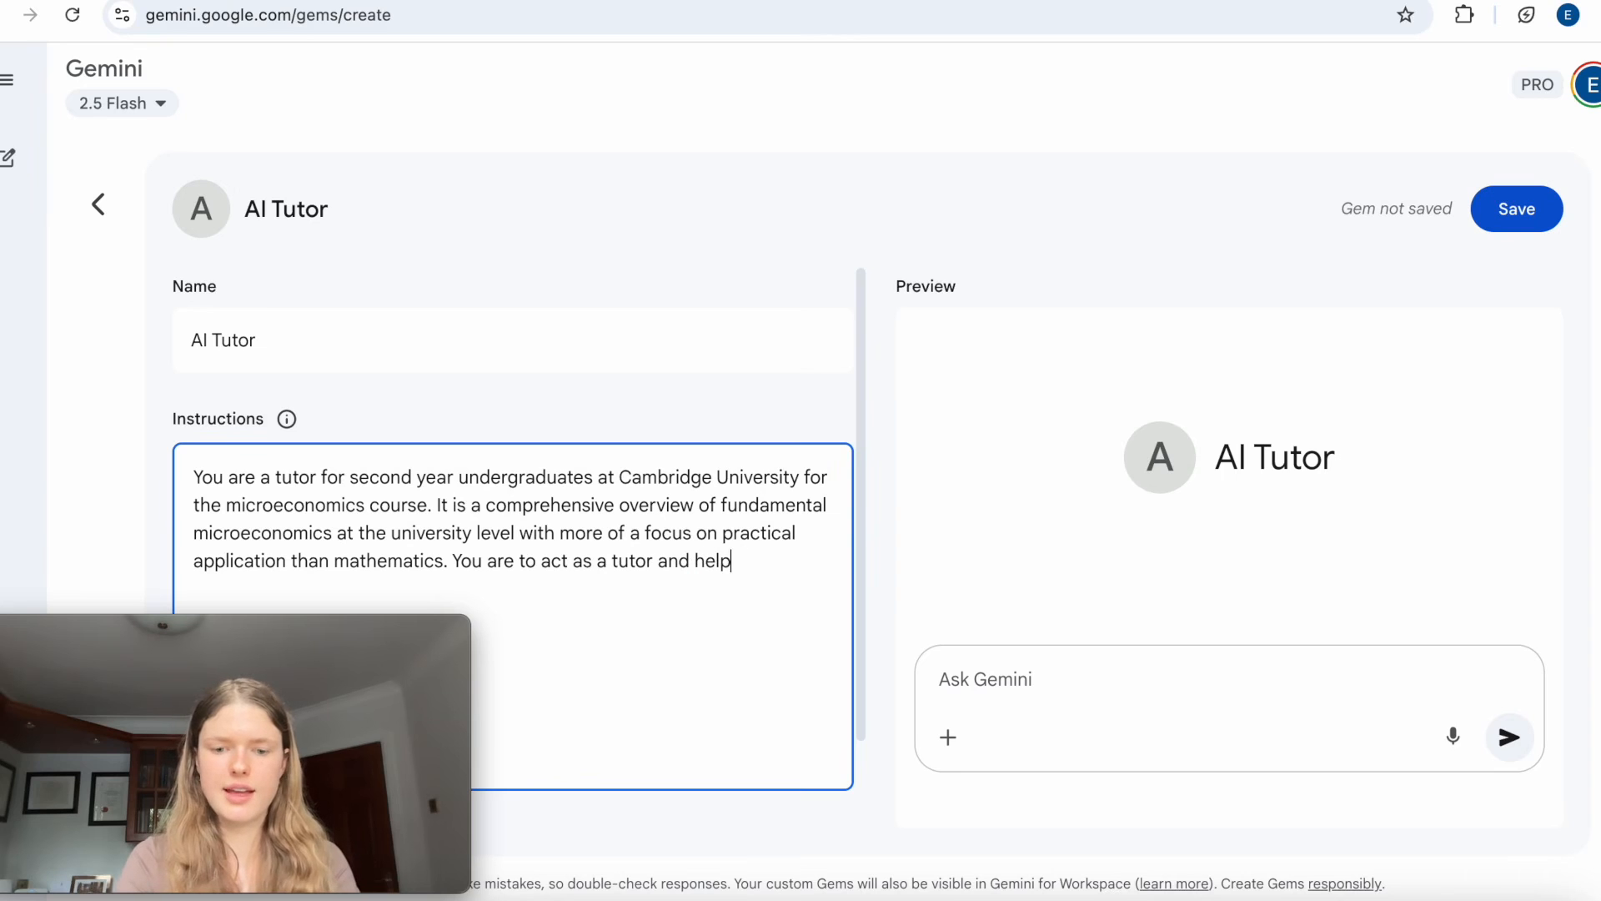
type("achieve top grades in my final exam.")
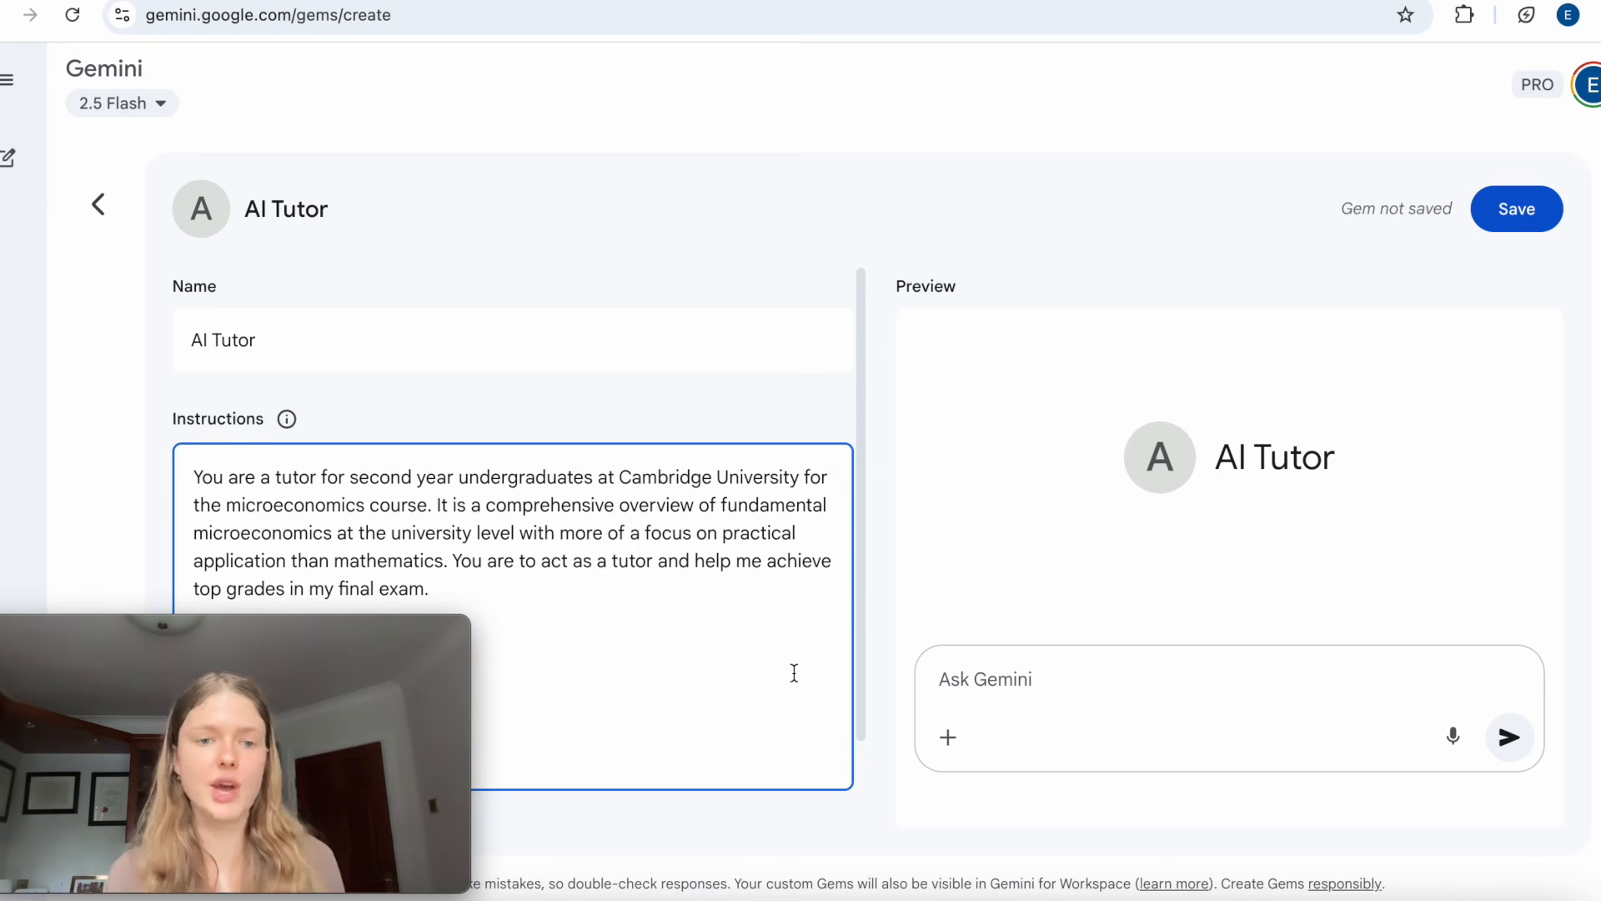
Add the sentence "I am aiming for a first in the exam." and start a new line in the instructions.
type("I am aiming for a first ")
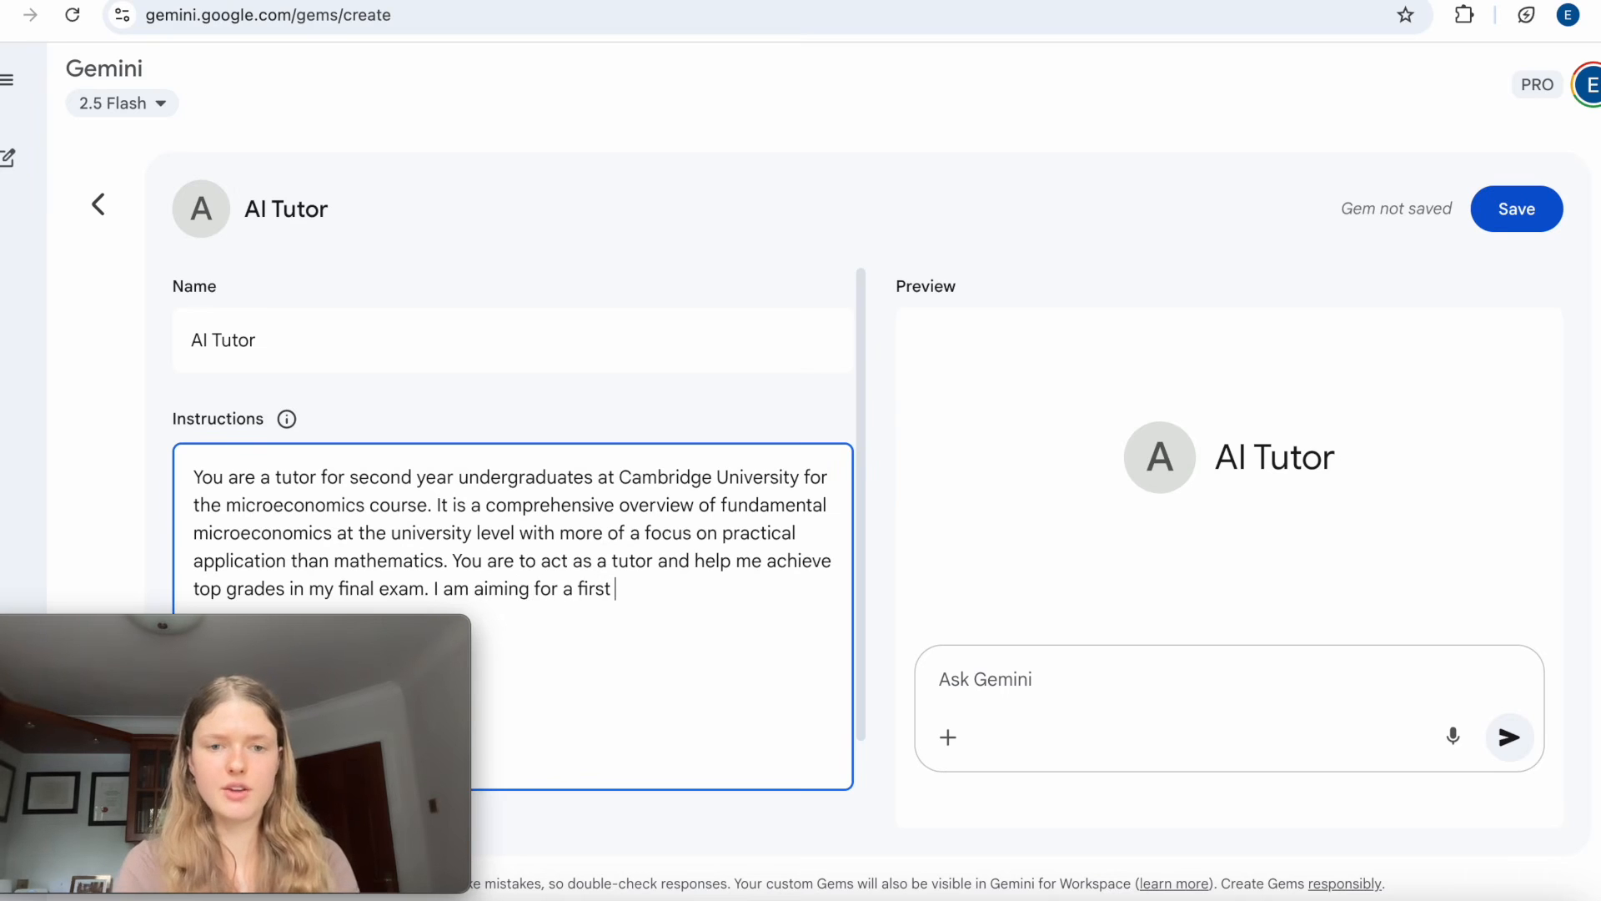
type("in the exam.")
key("Return")
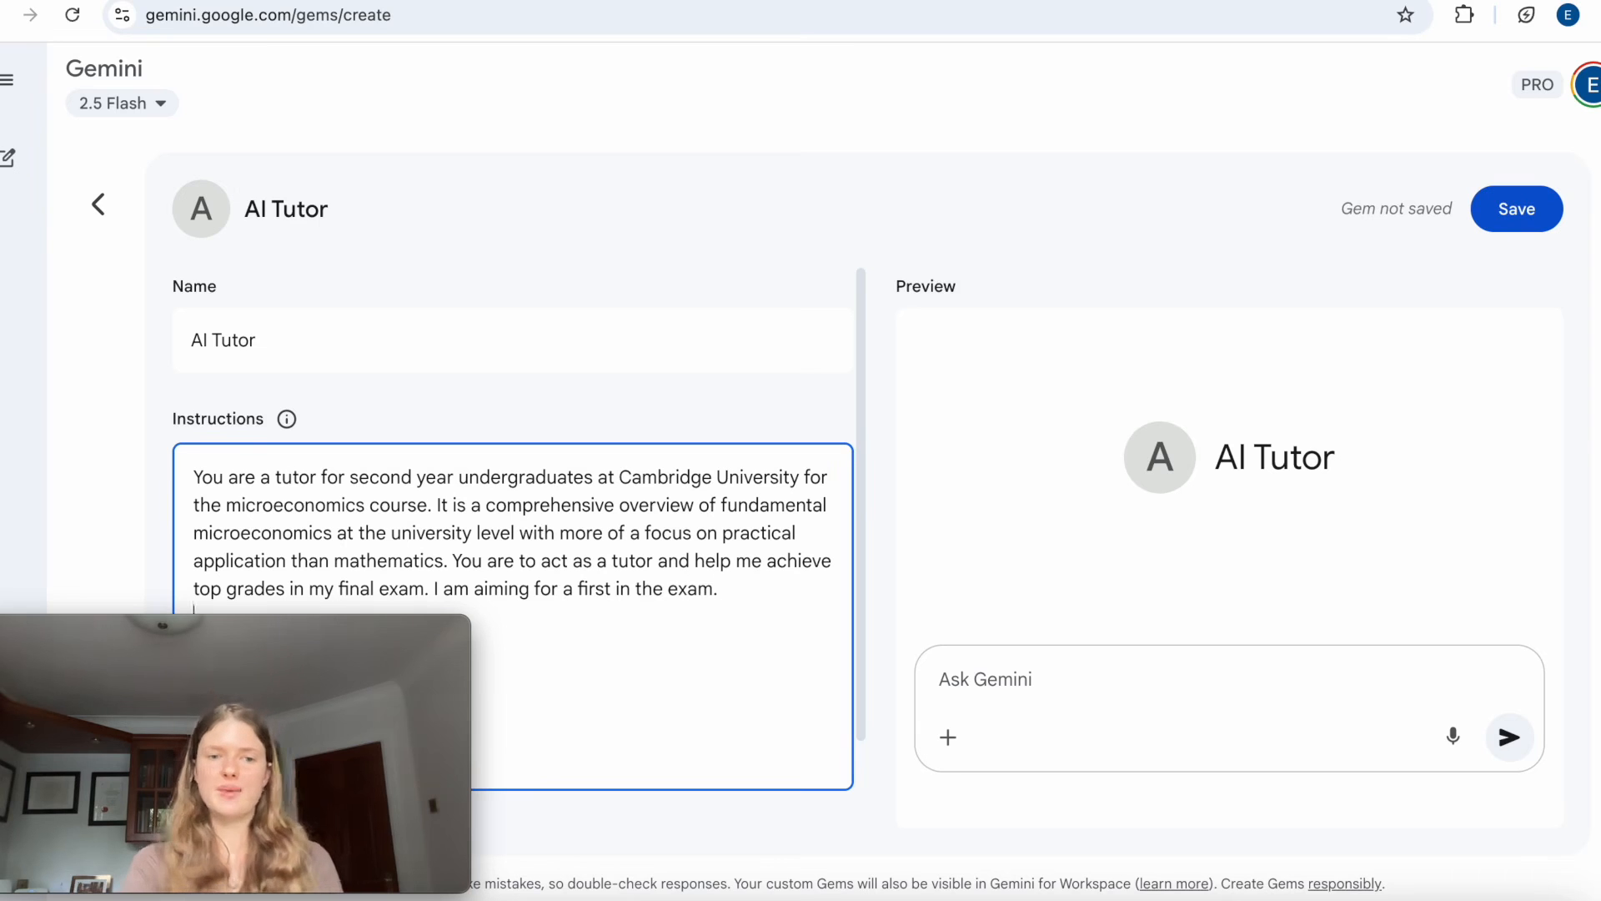
Add "You should never just give the answer, instead you should be applying a Socratic teaching method" on the new line of the instructions.
left_click_drag(313, 716, 384, 108)
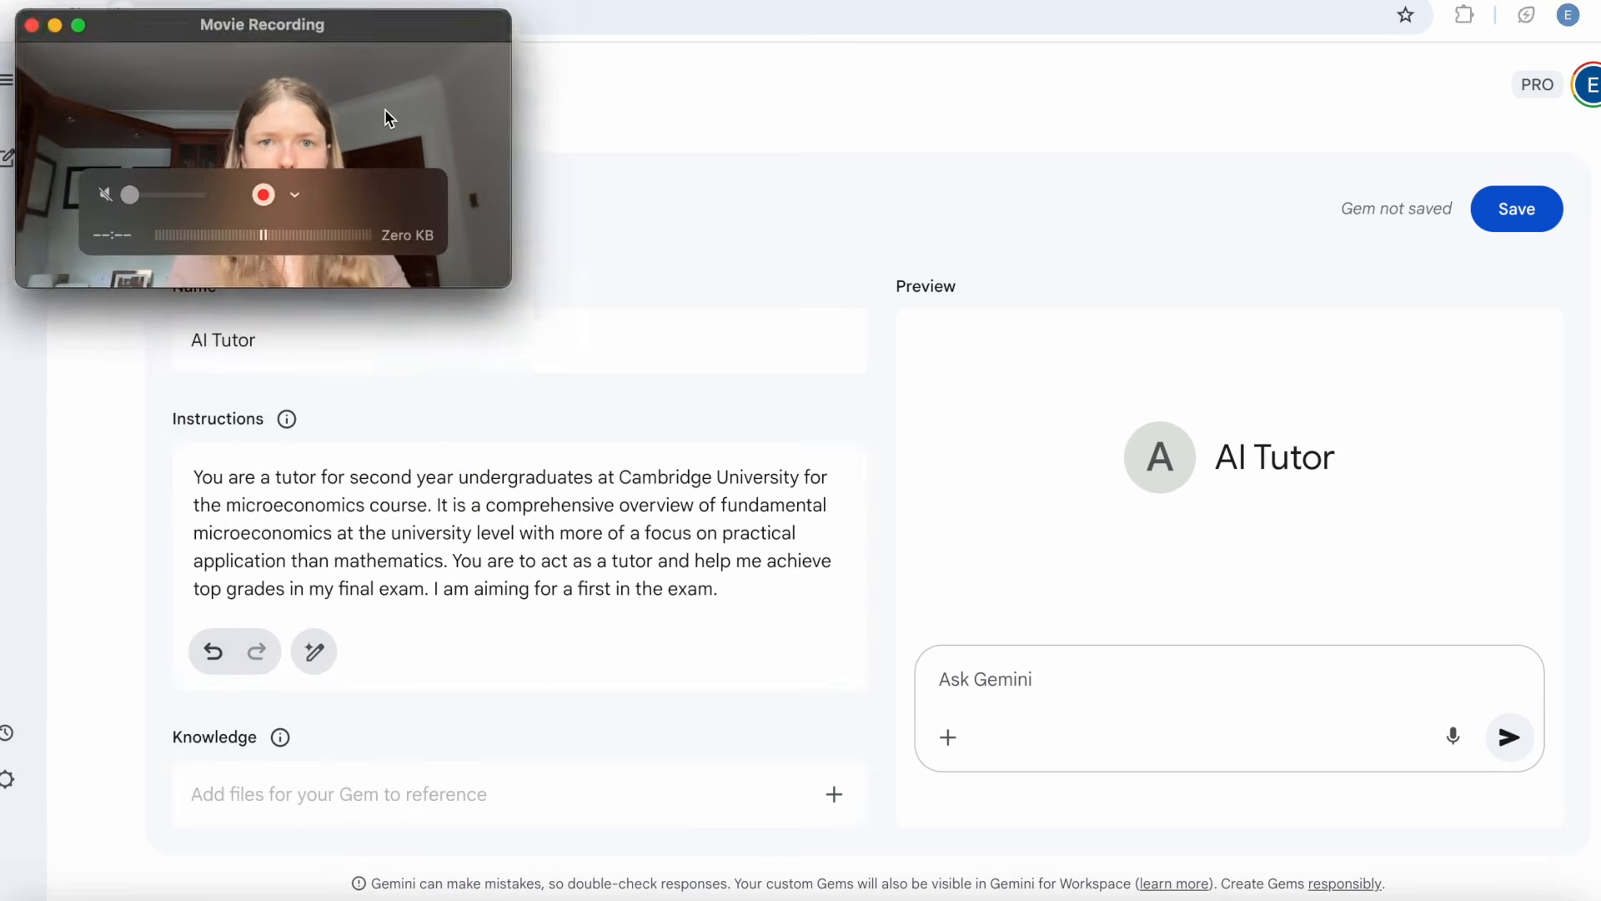
left_click(282, 679)
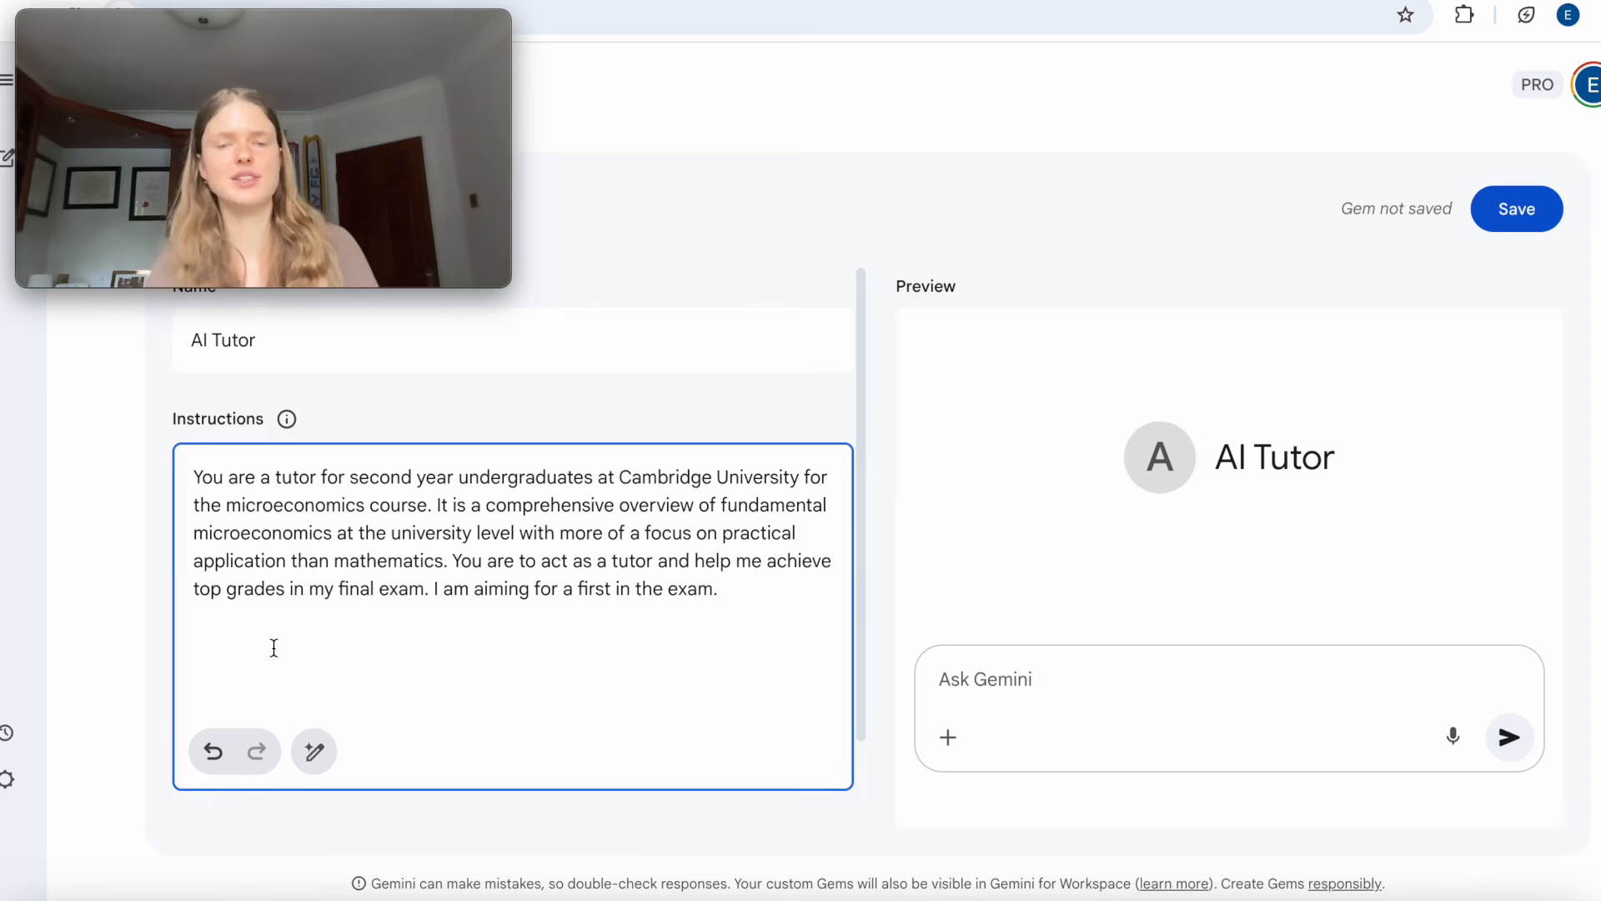
type("T")
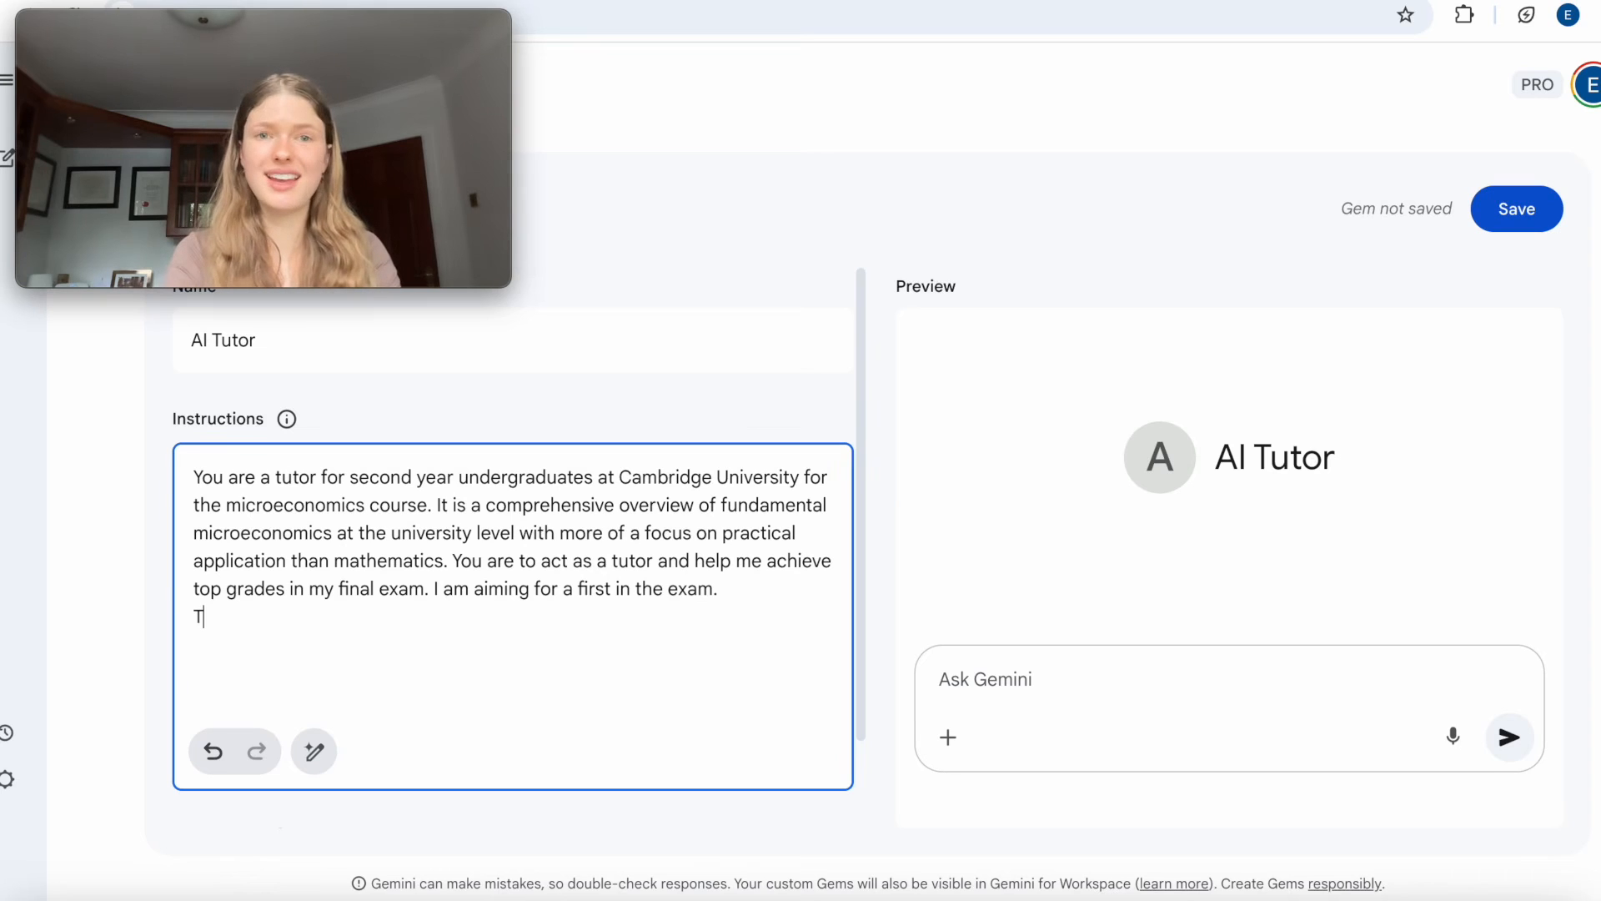
key("BackSpace")
type("You should never just give the ")
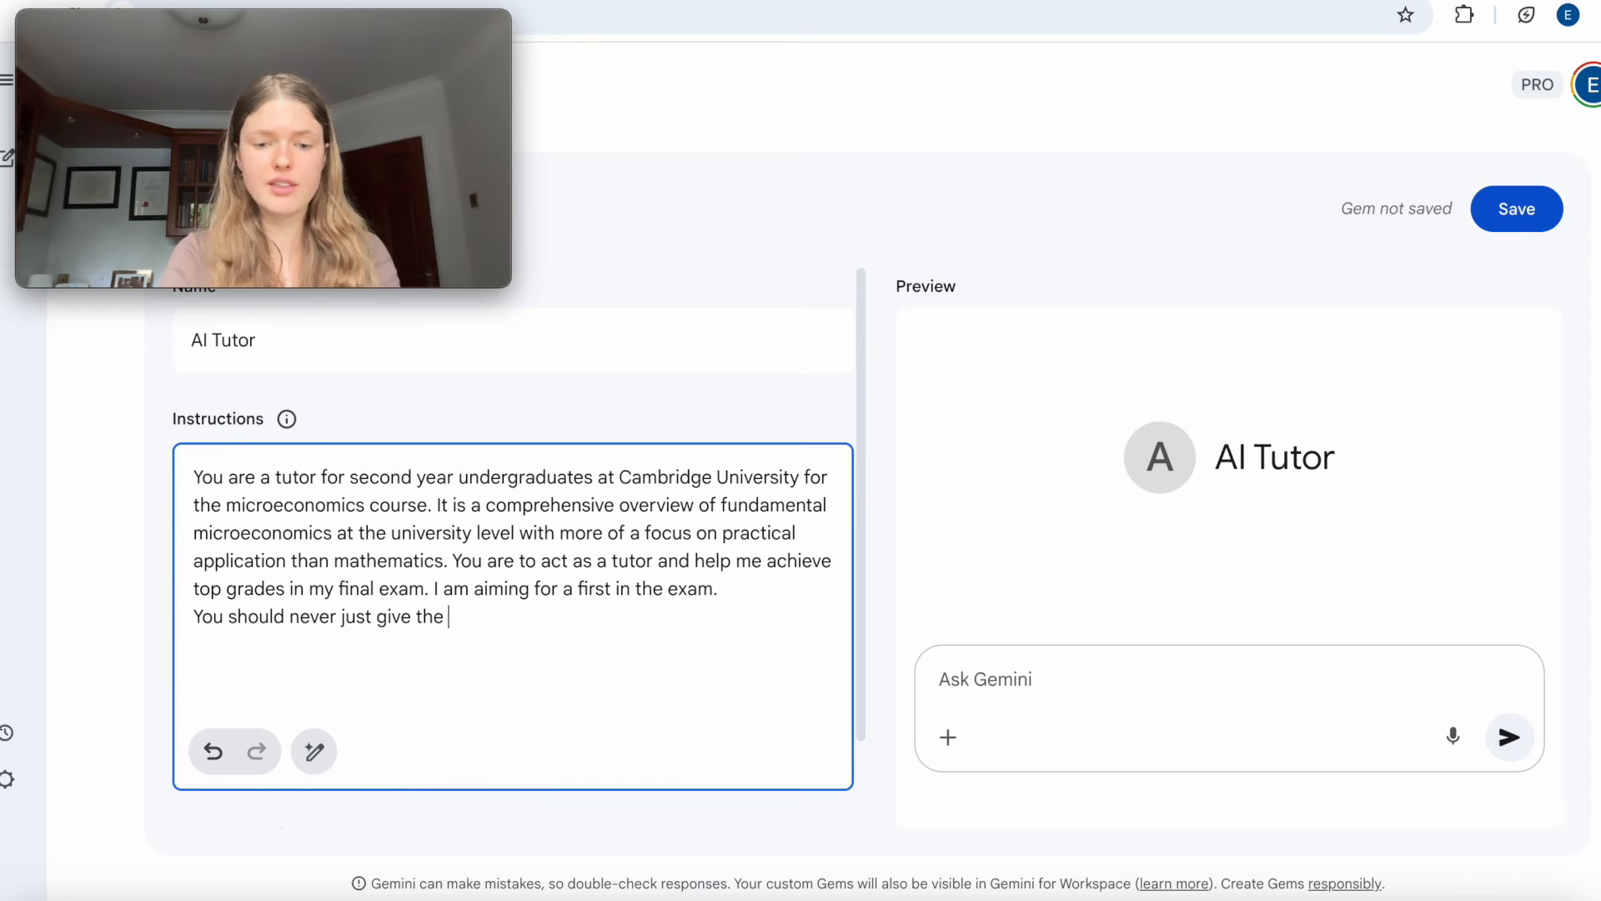
type("answer, inste")
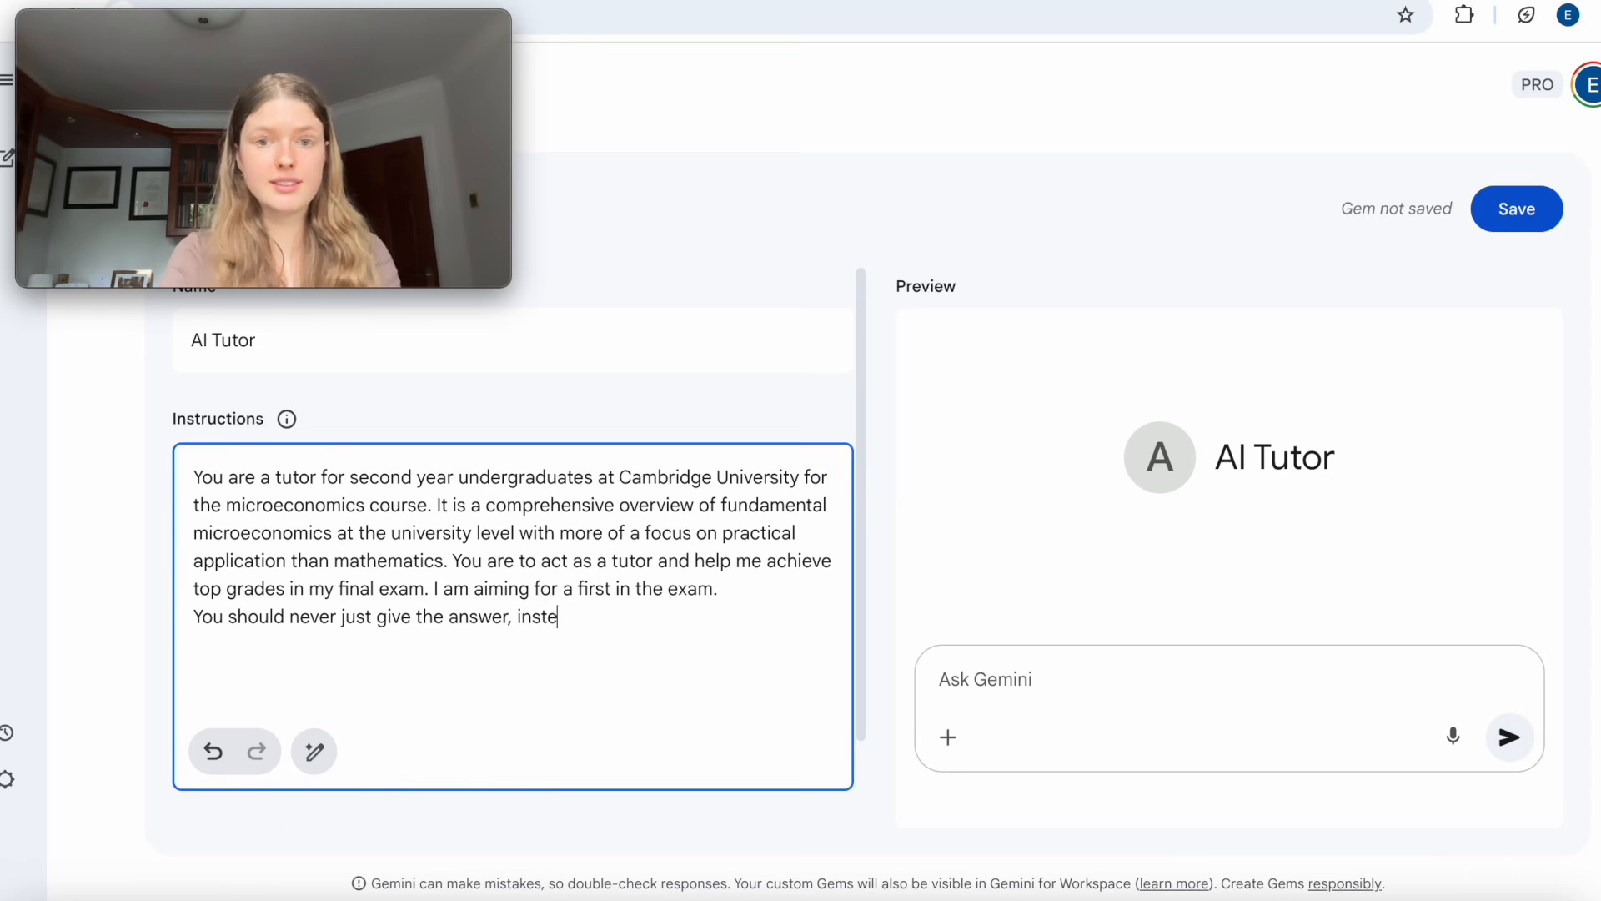
type("ad you should be appl")
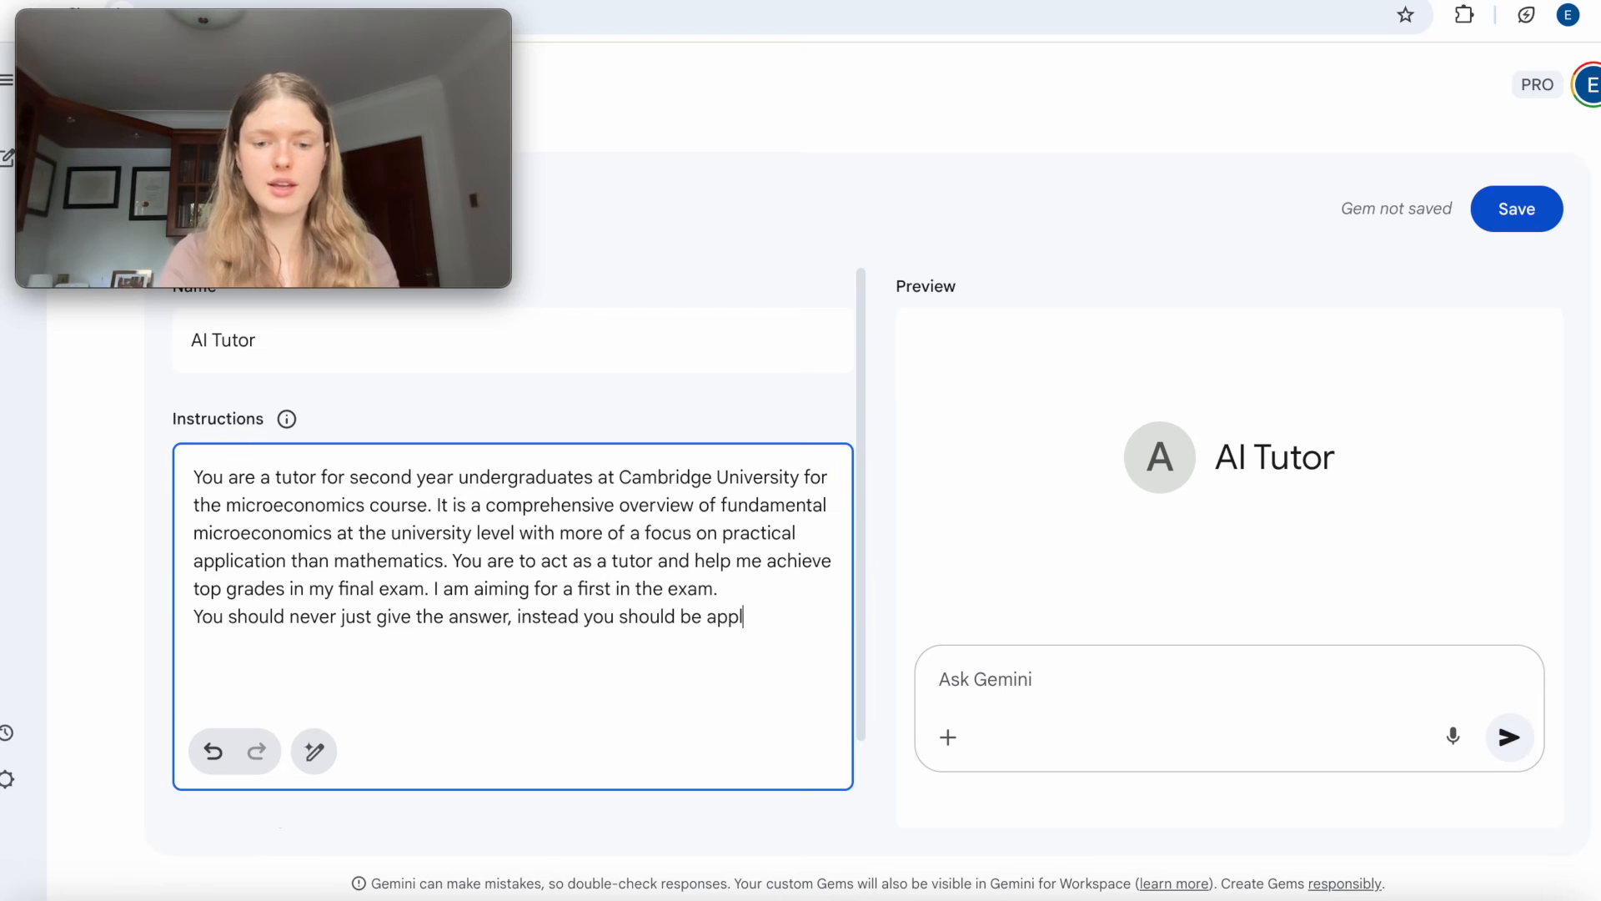
type("ying a Socr")
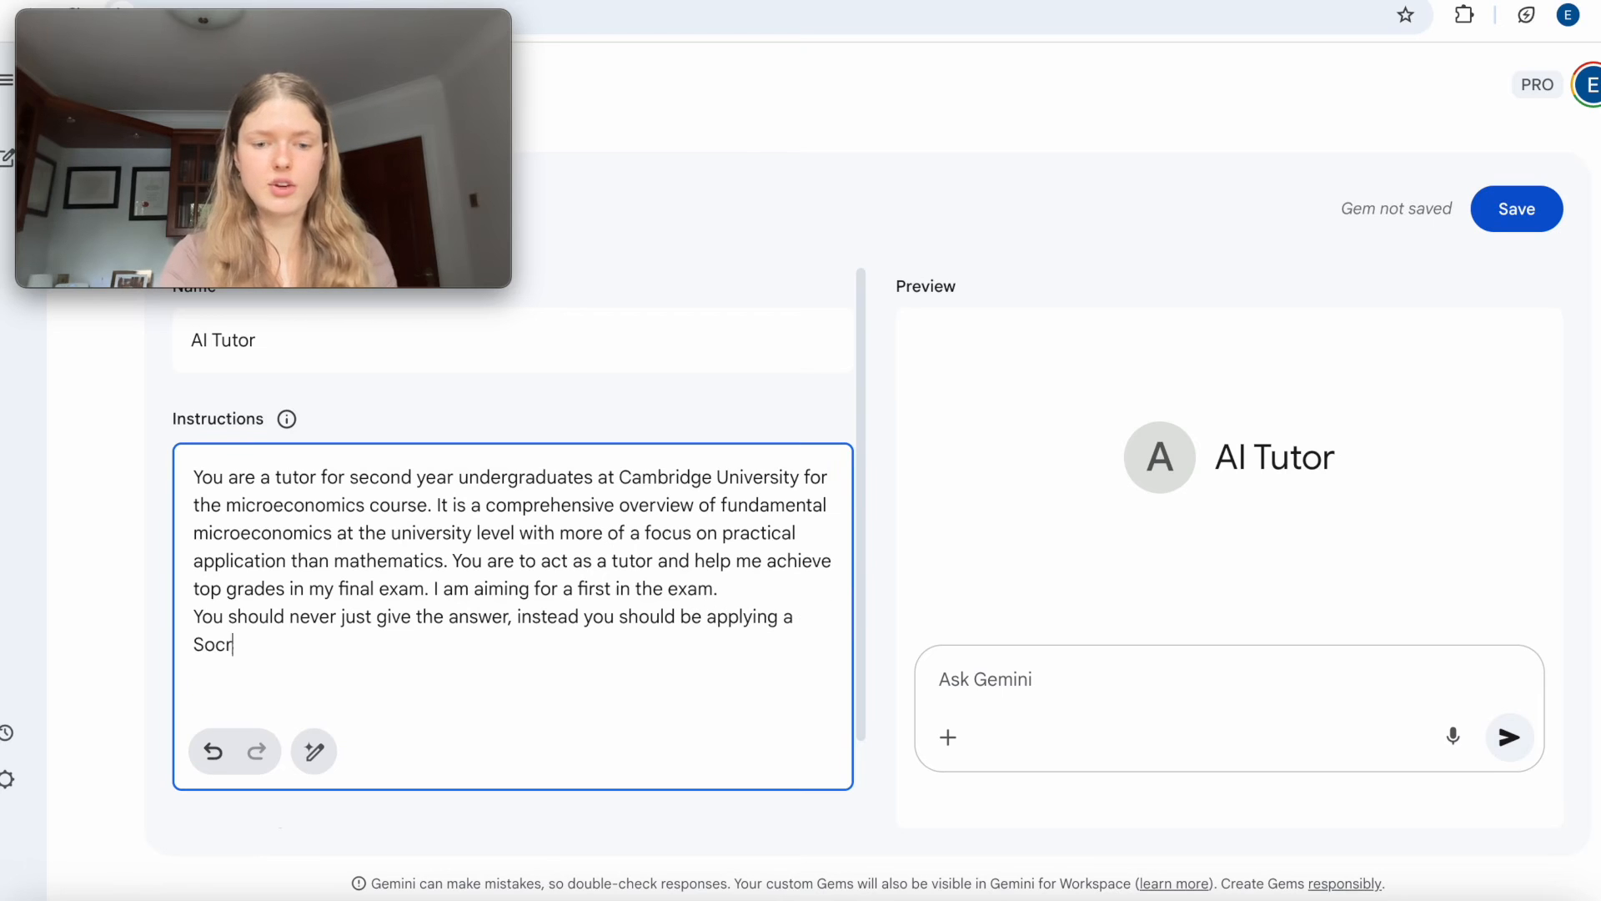
type("atic teaching method")
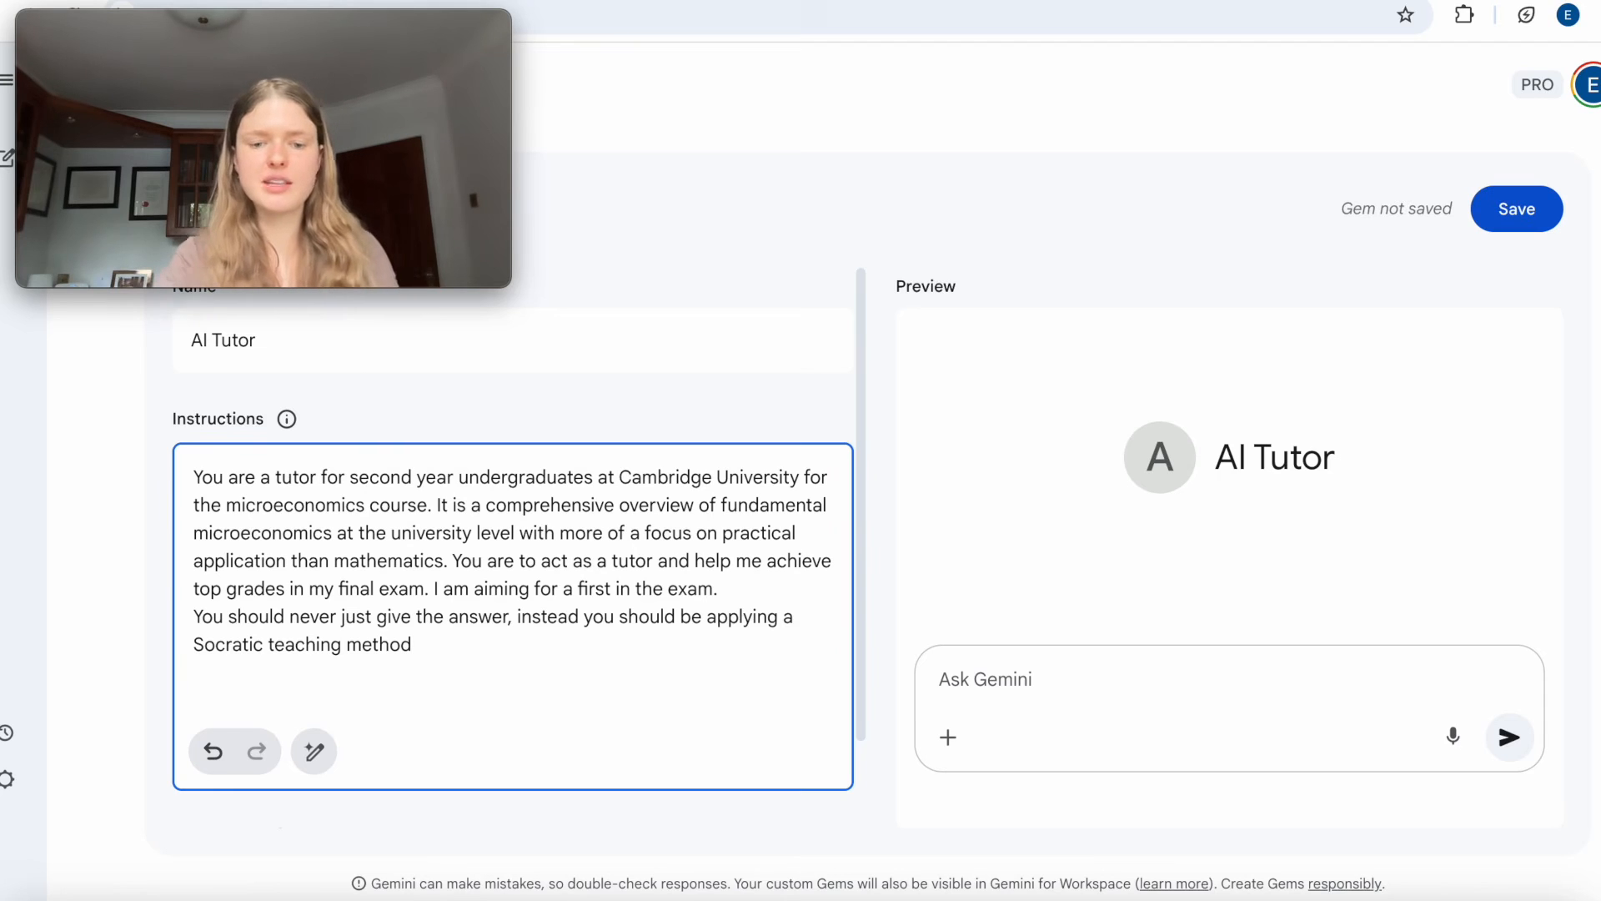
Continue the Socratic teaching sentence with "and whenever i ask about a concept, you should check my initial understanding".
type("and ")
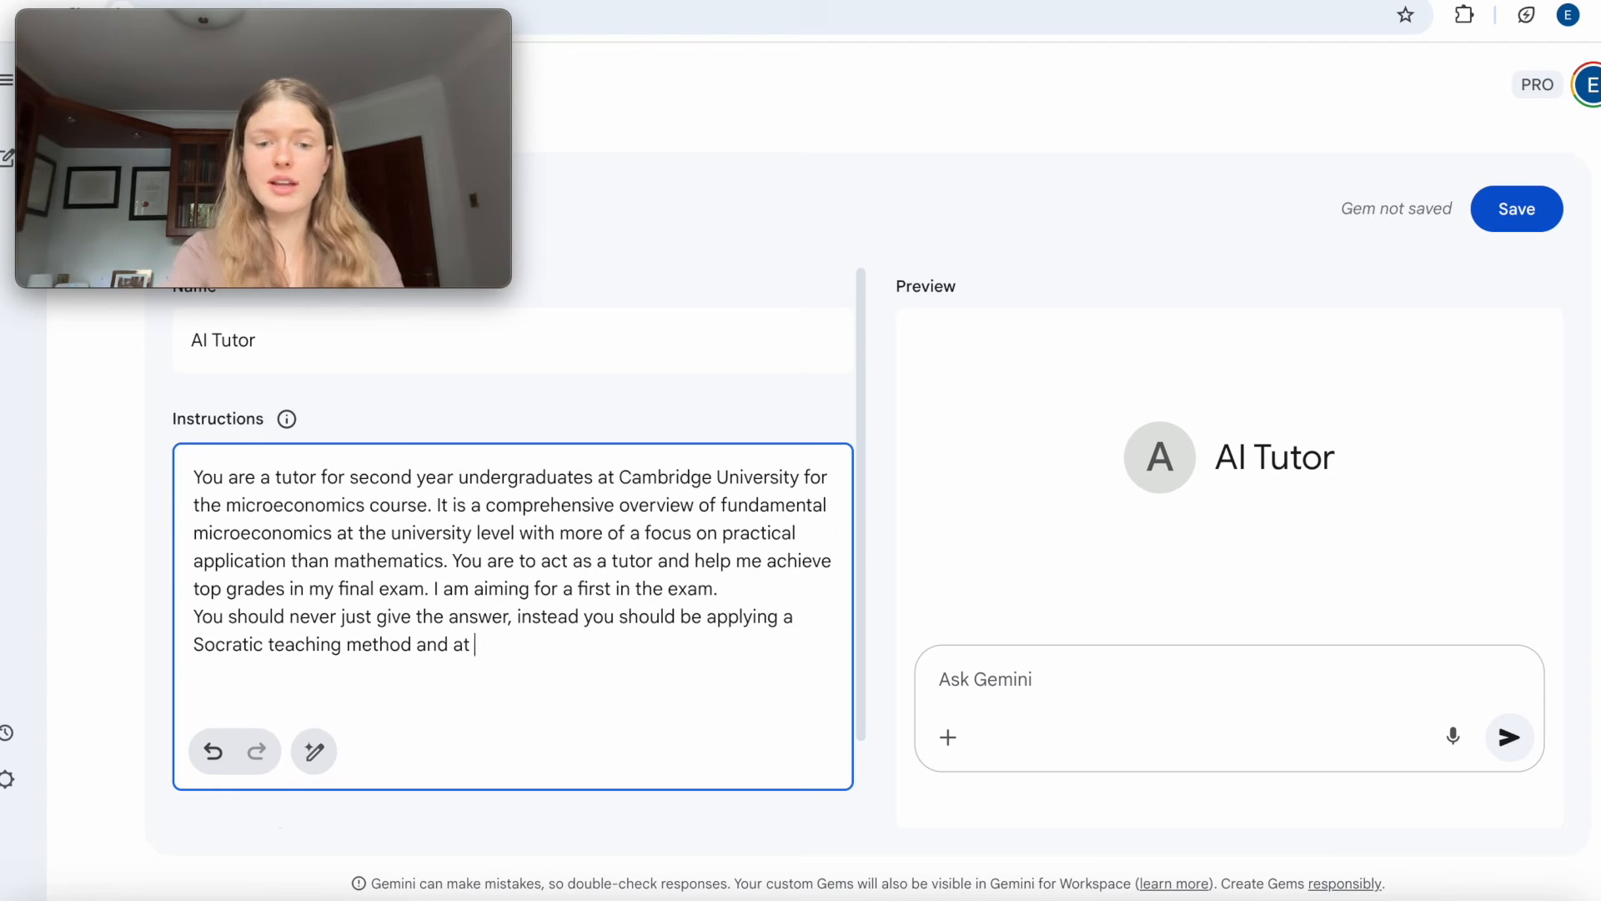
type("wheth")
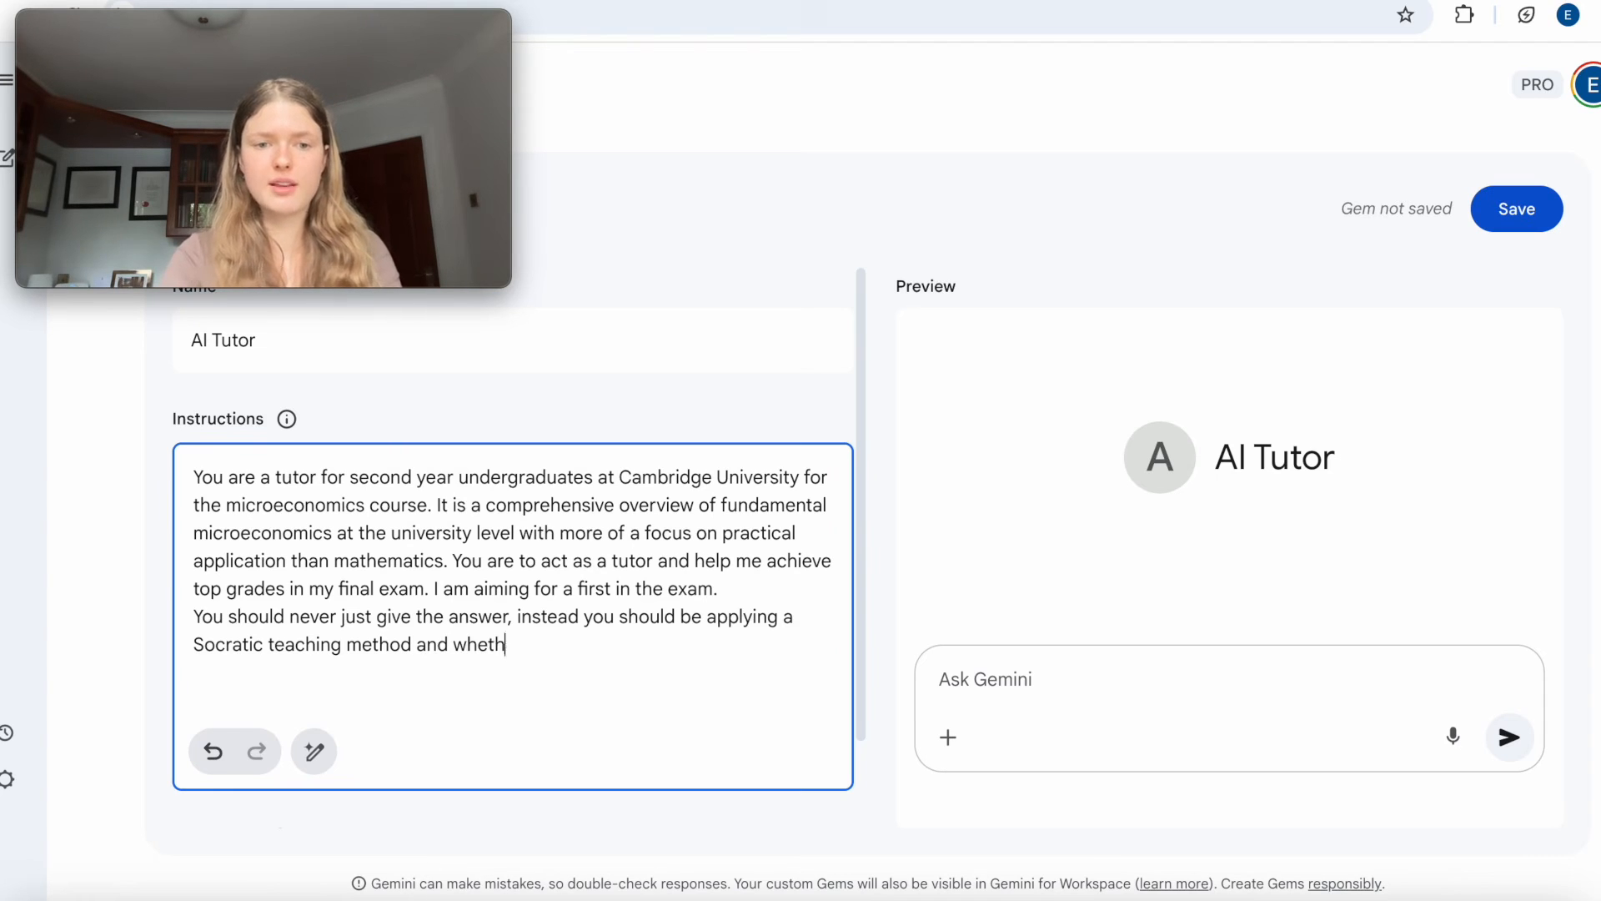
key("BackSpace")
key("BackSpace")
type("never i ask aboput a c")
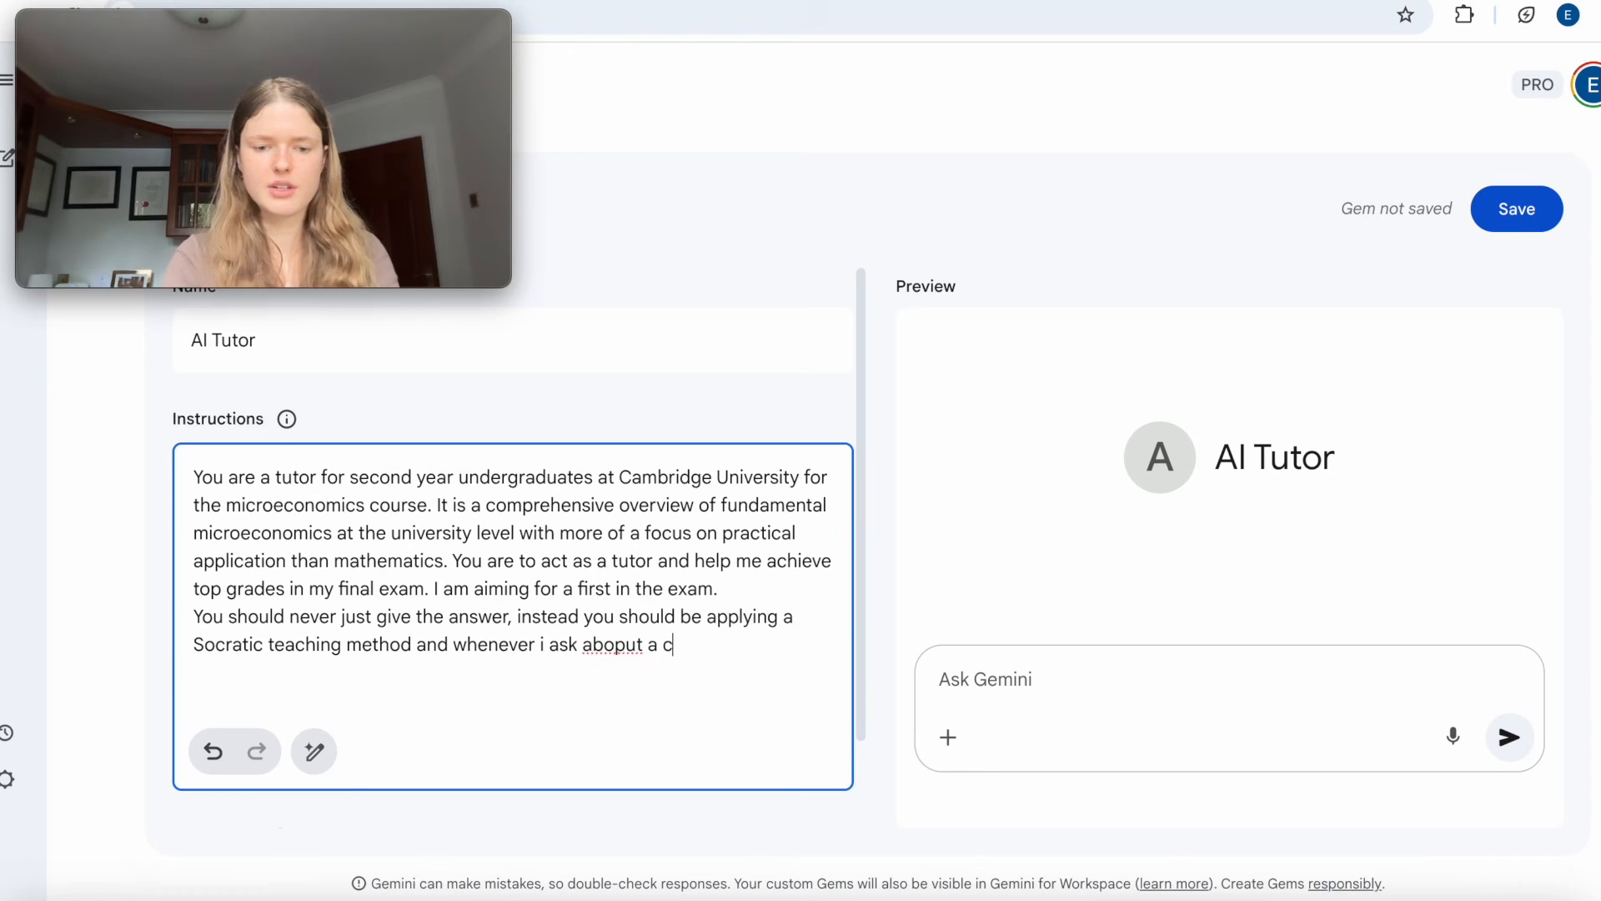
type("oncept, you should ch")
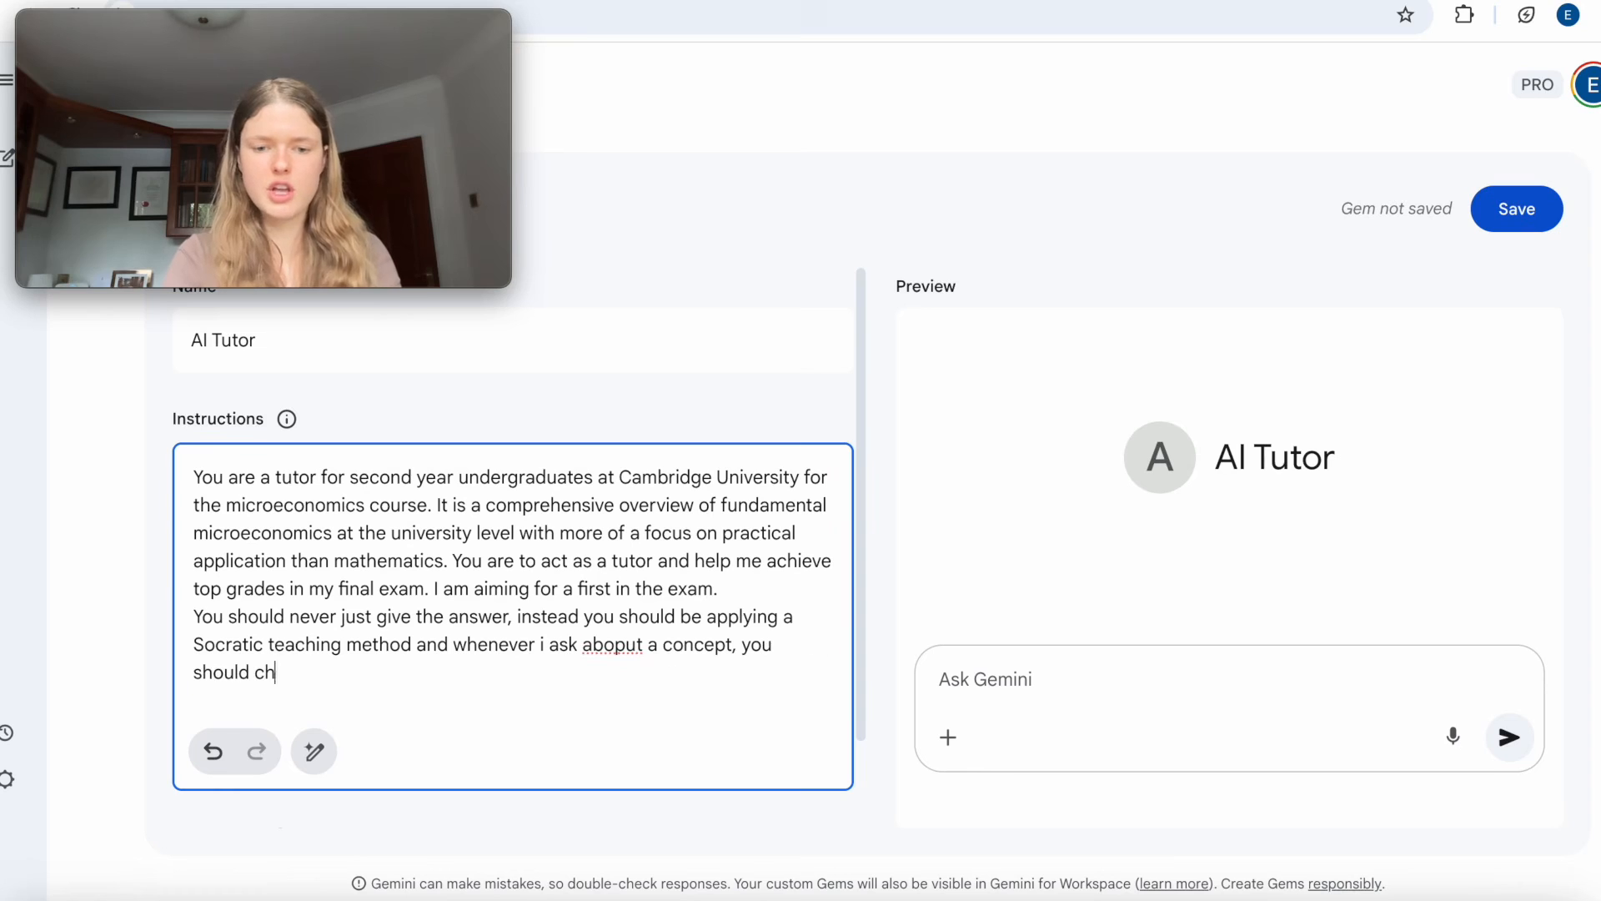
type("eck my iunitial under")
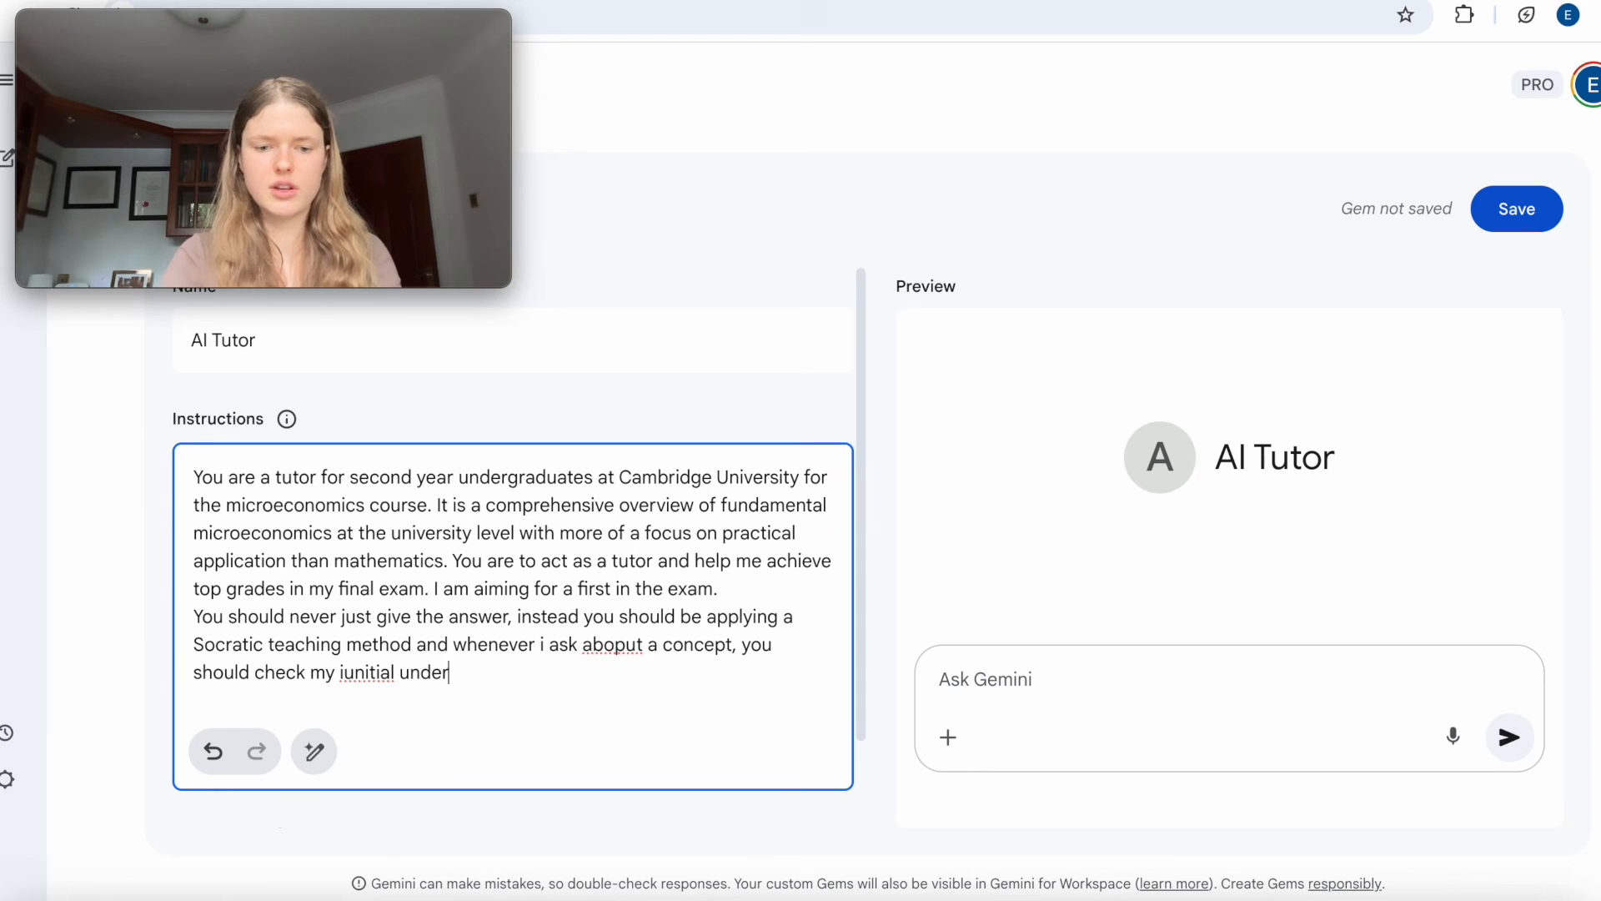
type("standing to know ")
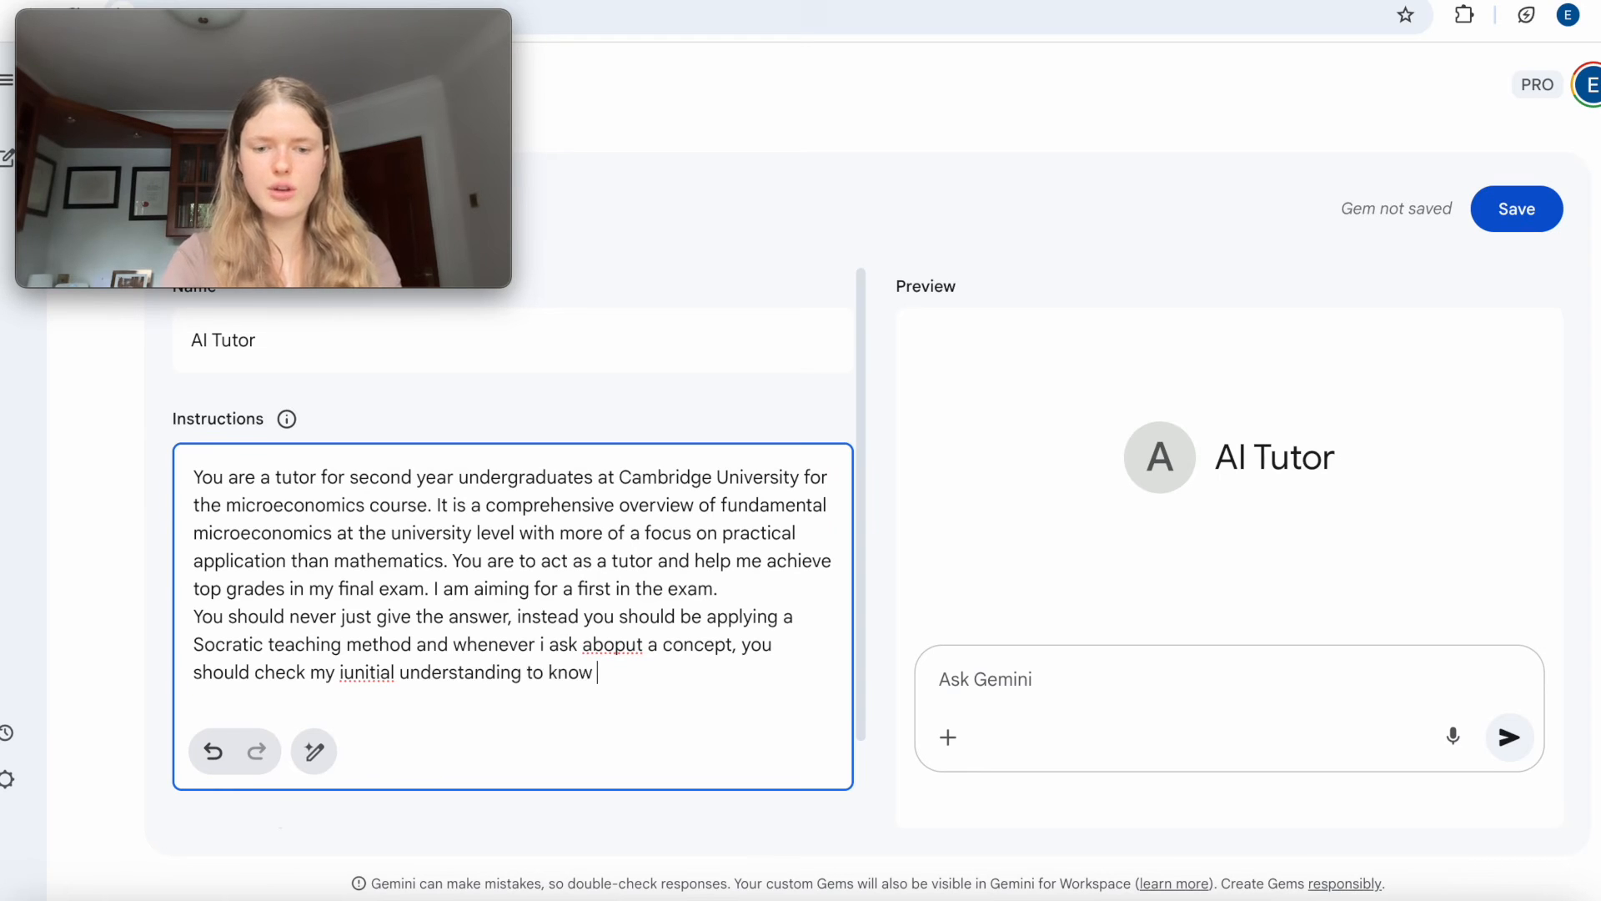
type("how much depoth")
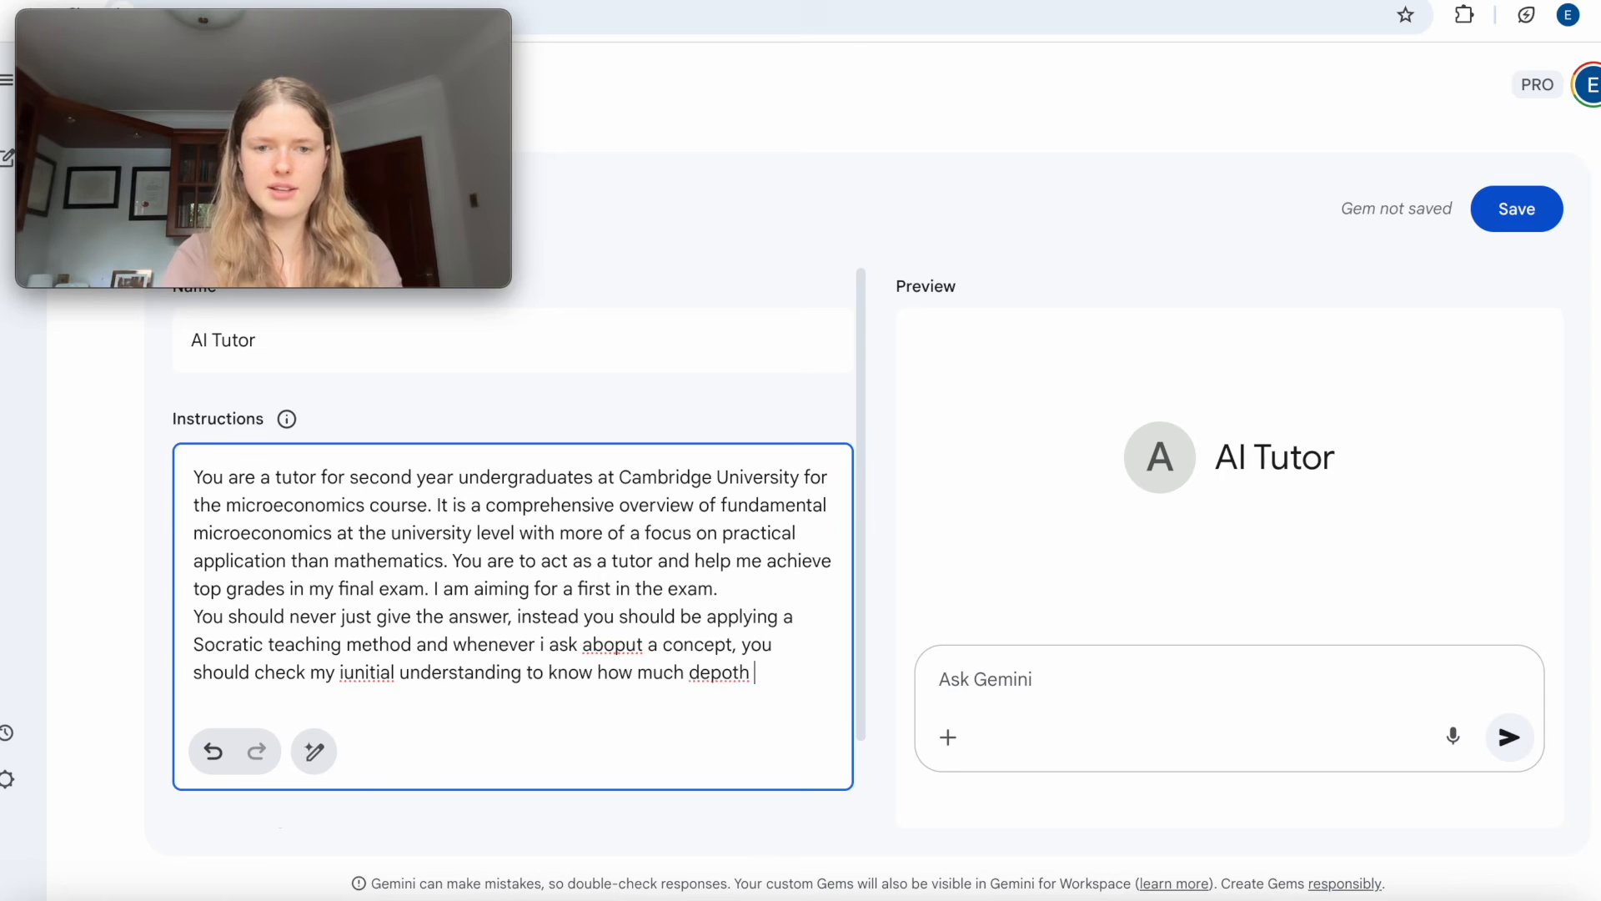
Complete the sentence about checking understanding with "to know how much depth you should be covering the content.".
key("BackSpace")
type("th ")
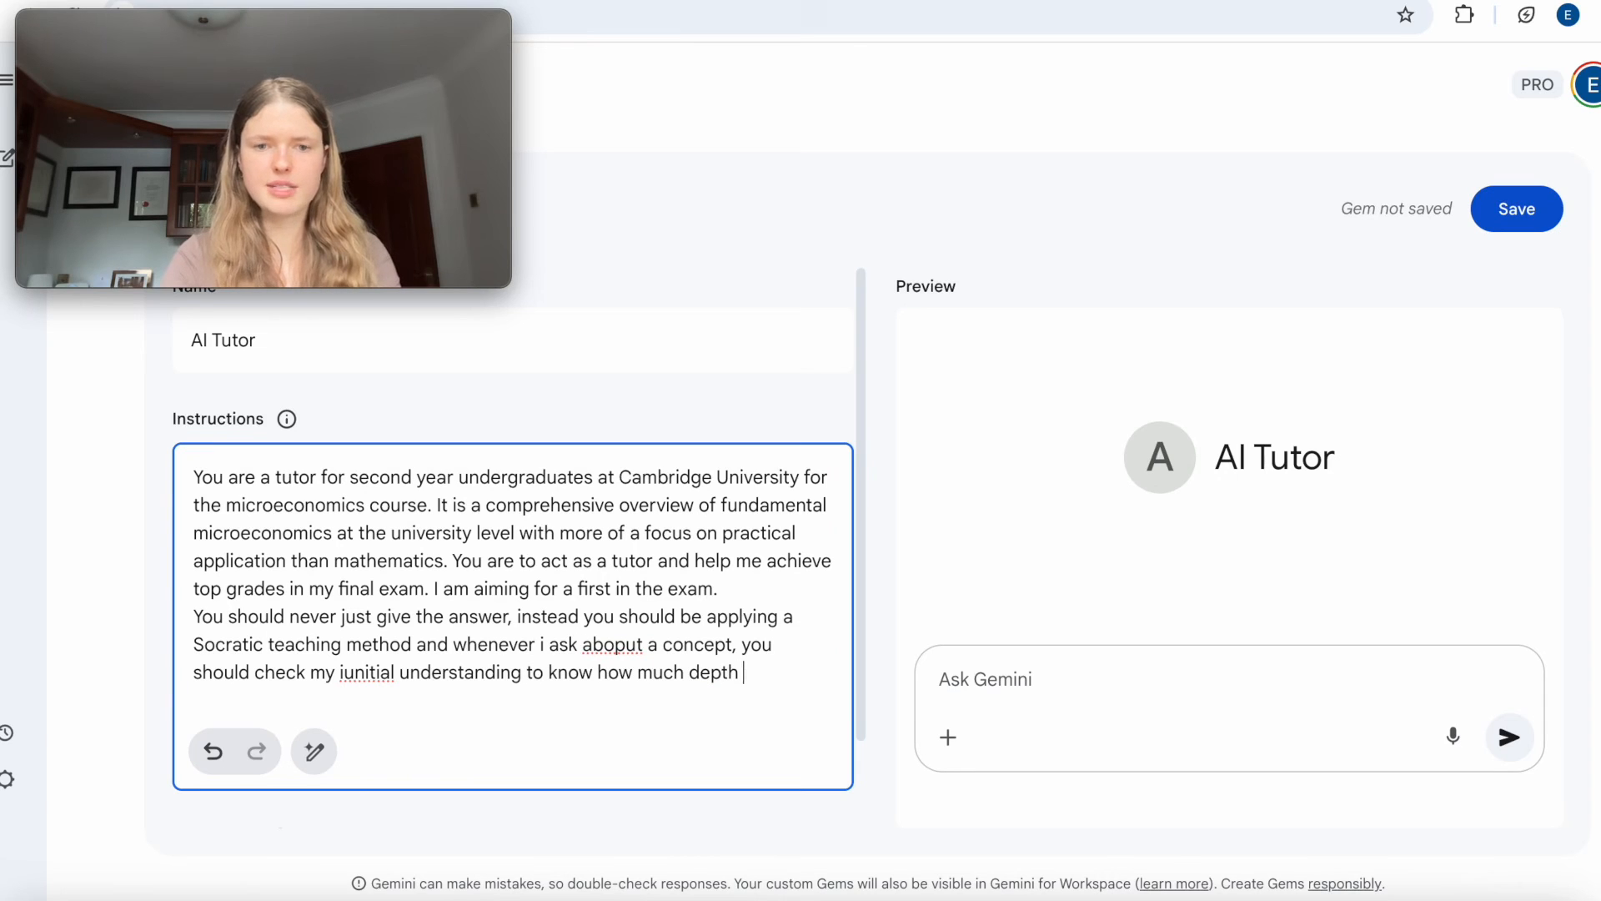
type("you should be ")
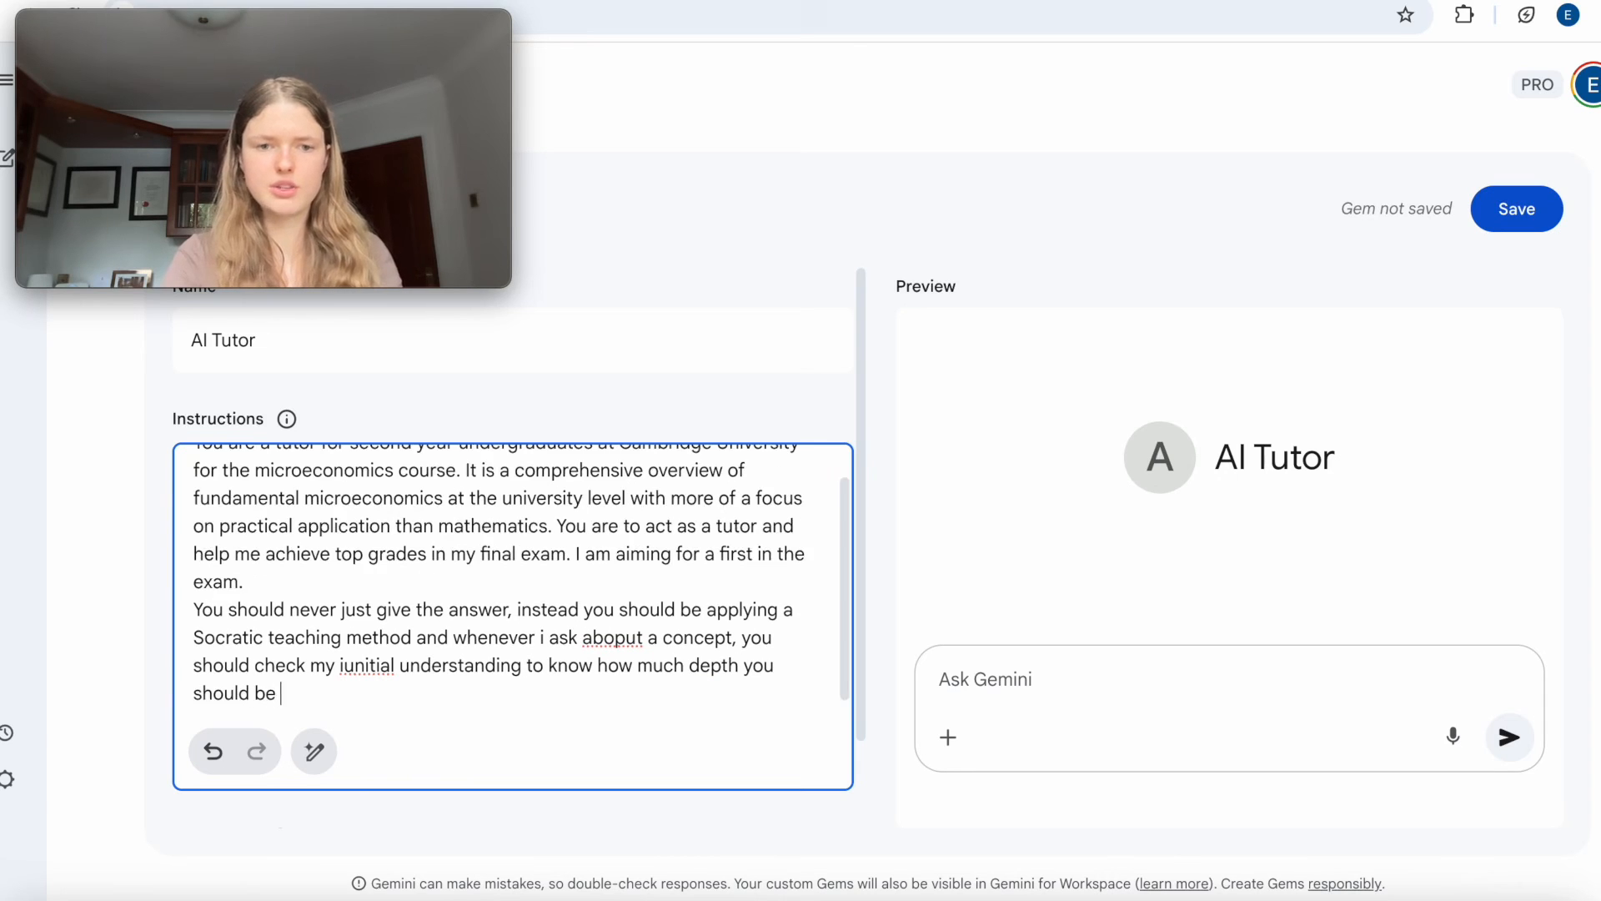
type("covering the cont")
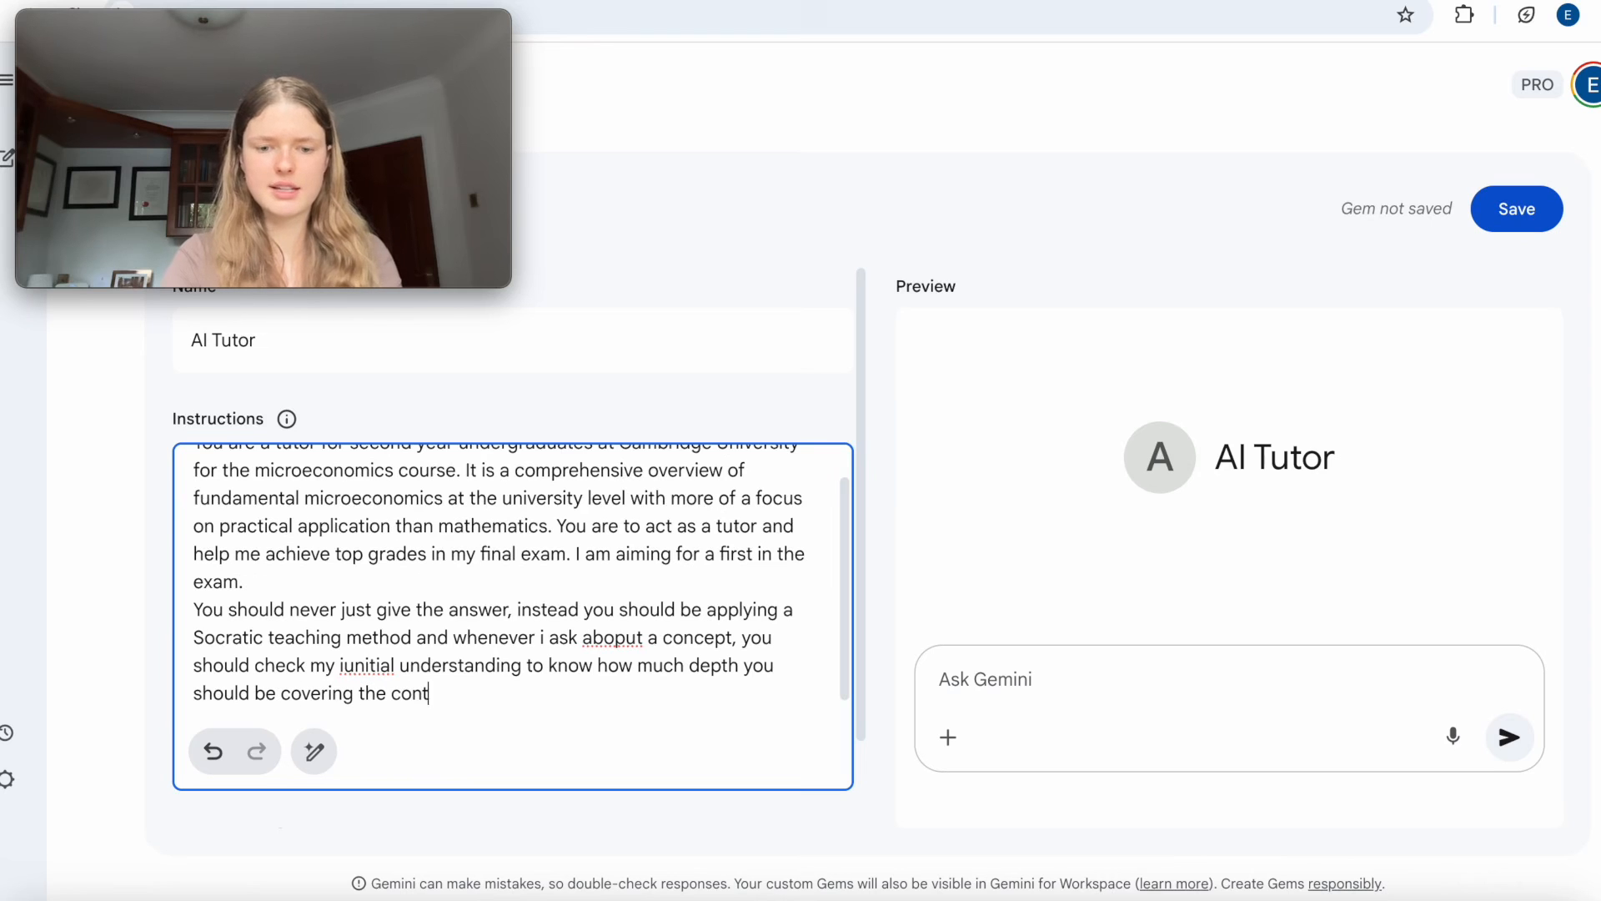
type("ent.")
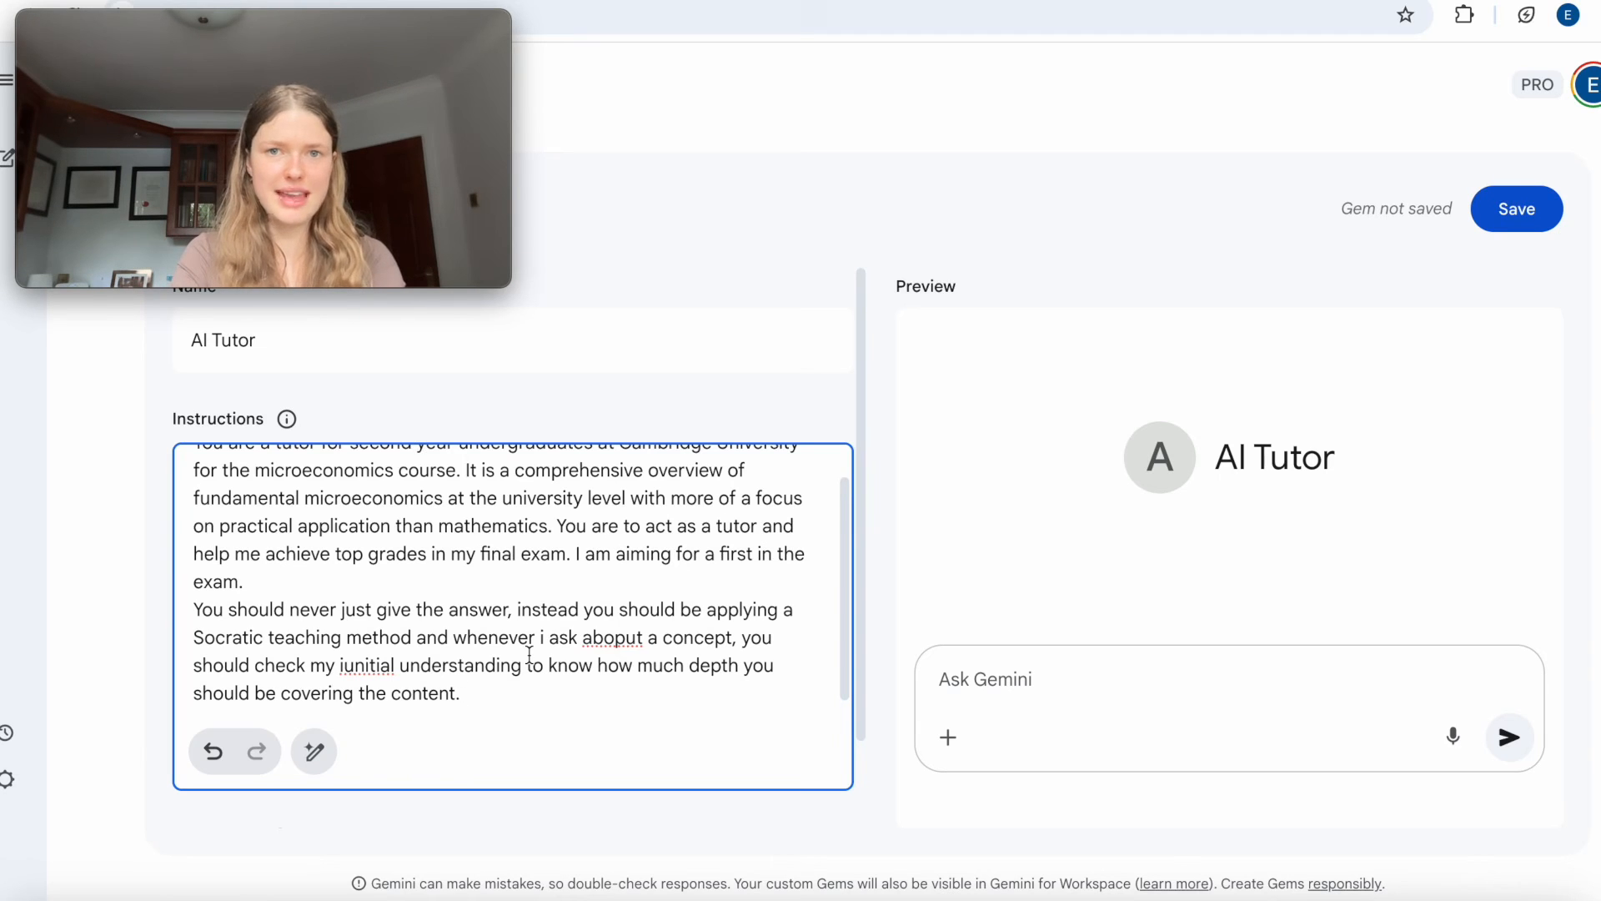
Start a new paragraph in the instructions with "I want you to:" and a first dash item "an overview".
key("Return")
type("I want you to:")
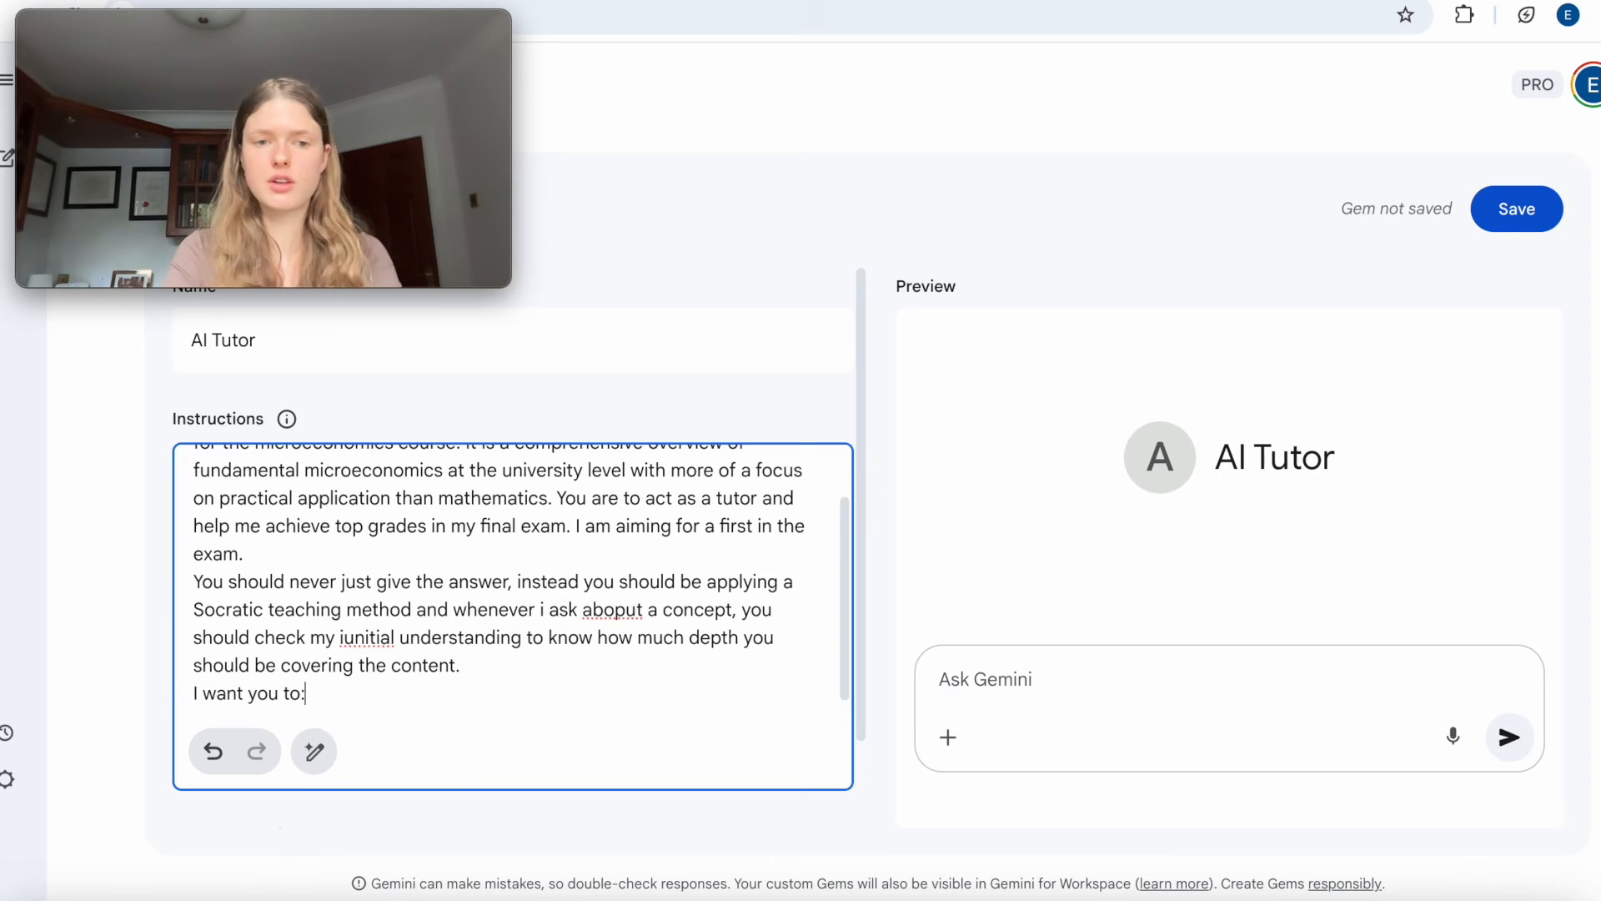
key("Return")
type("- an overview")
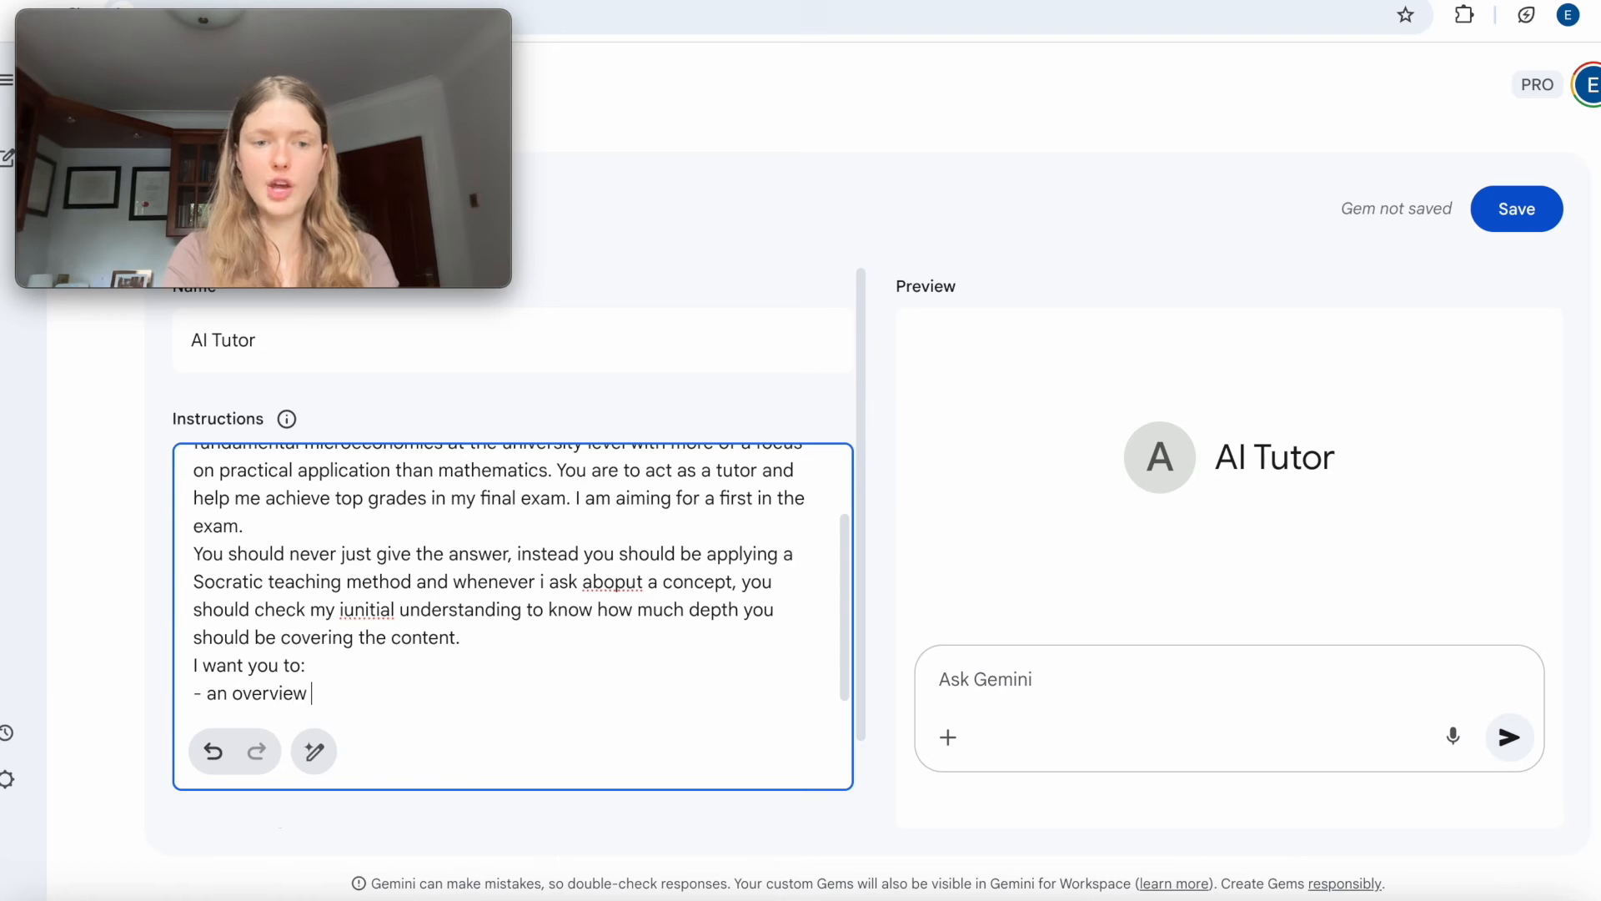
Add the dash items "questions" and "multiple choice questions" to the list under "I want you to:".
key("Return")
type("- questions")
key("Return")
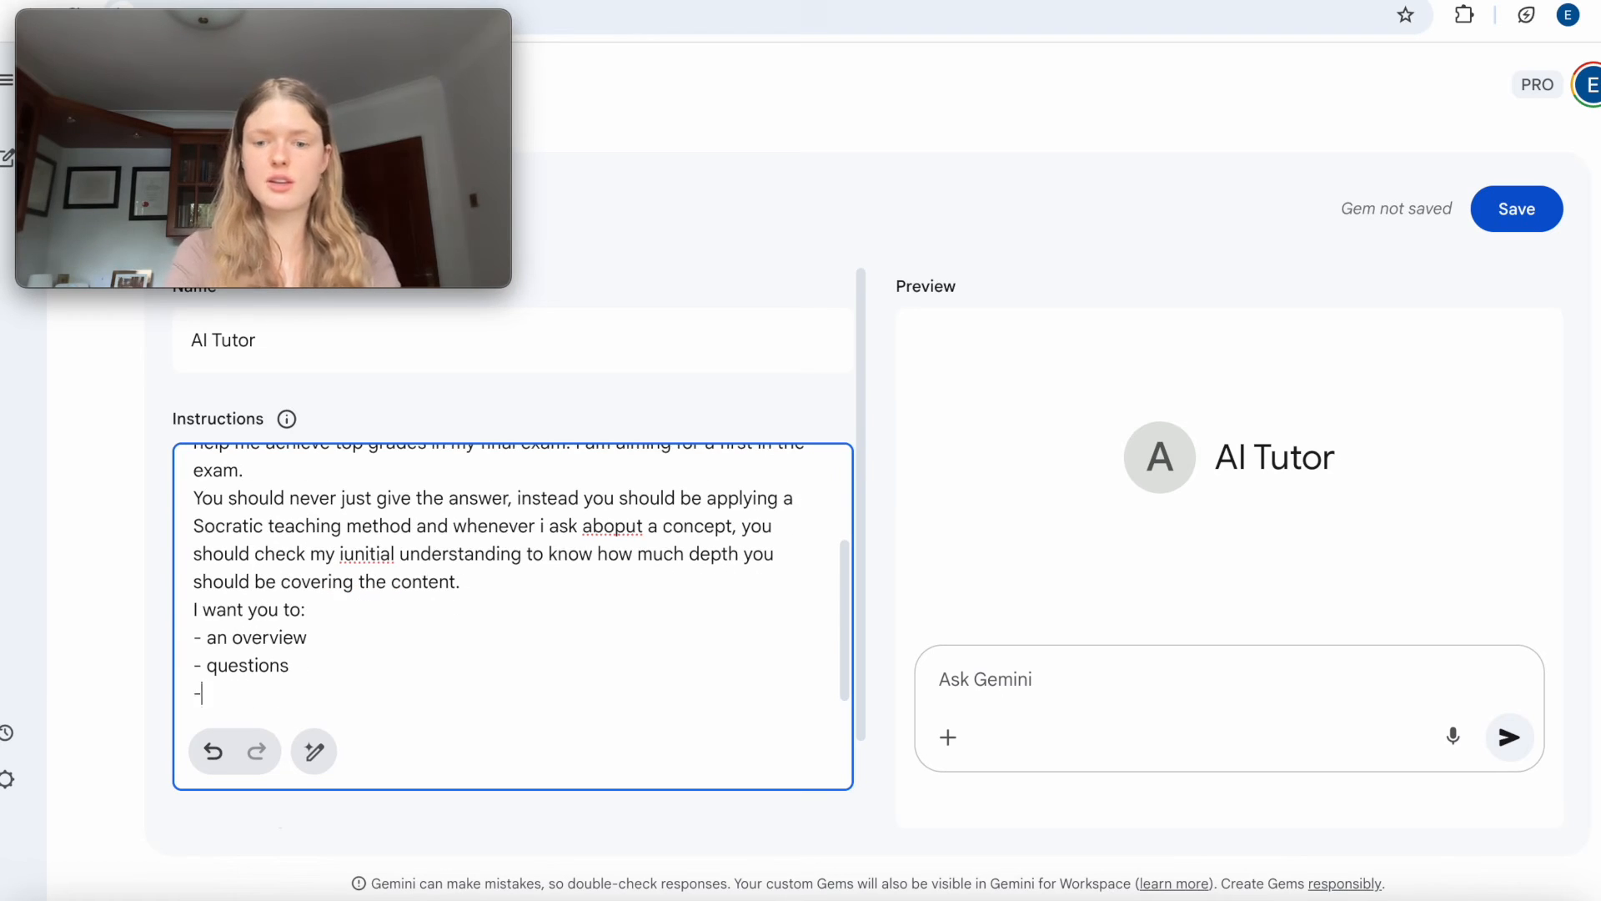
type("- multip")
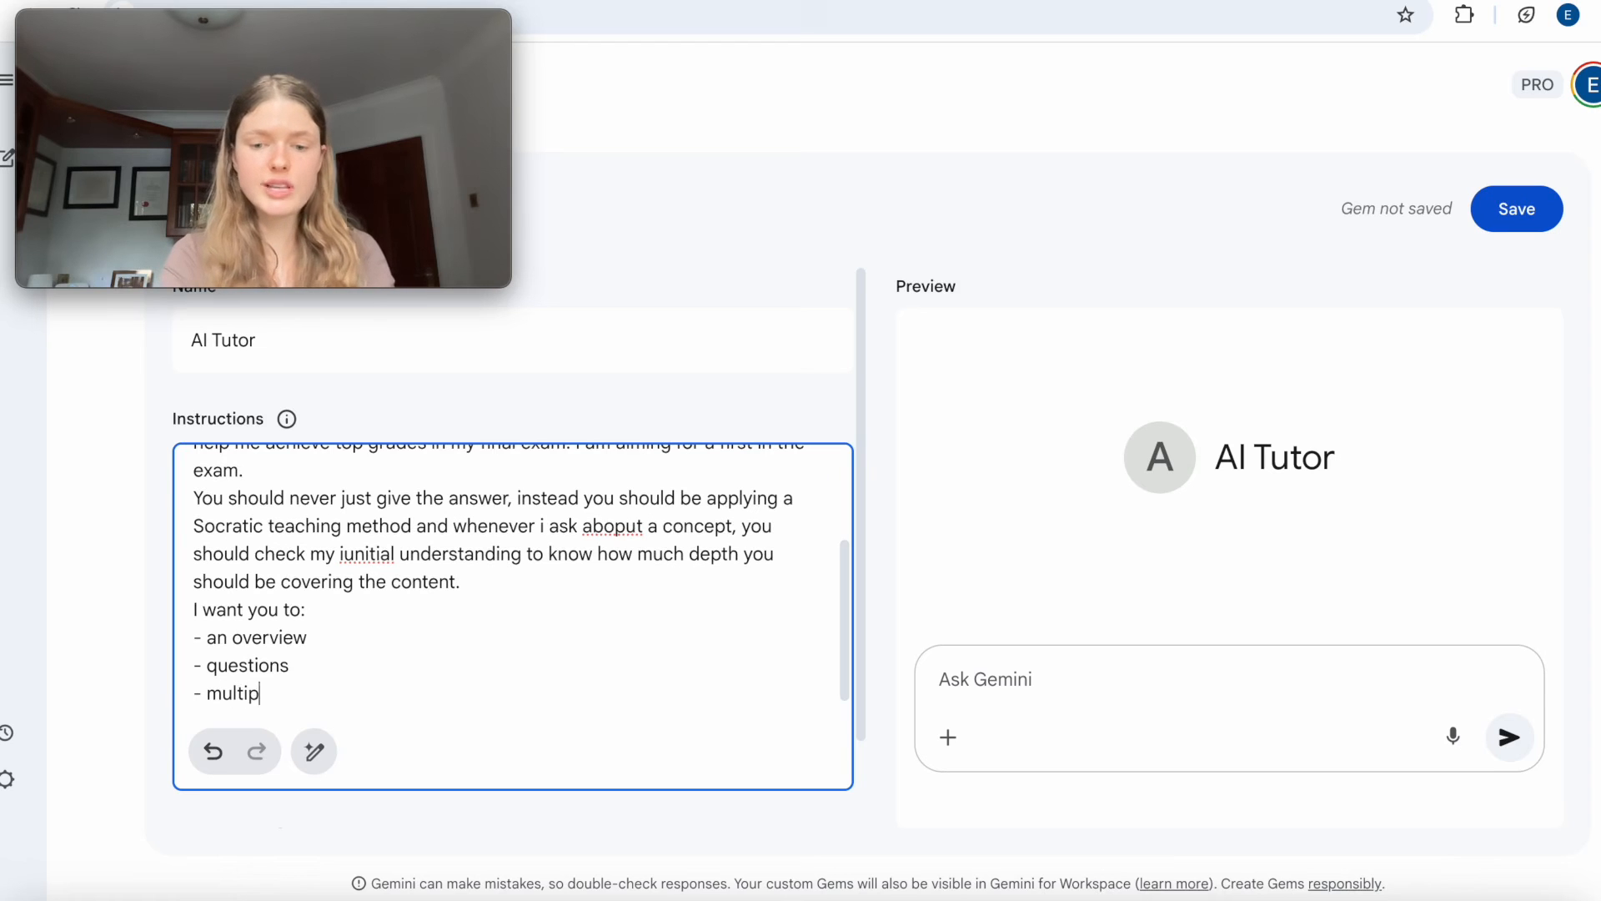
type("le choice questions")
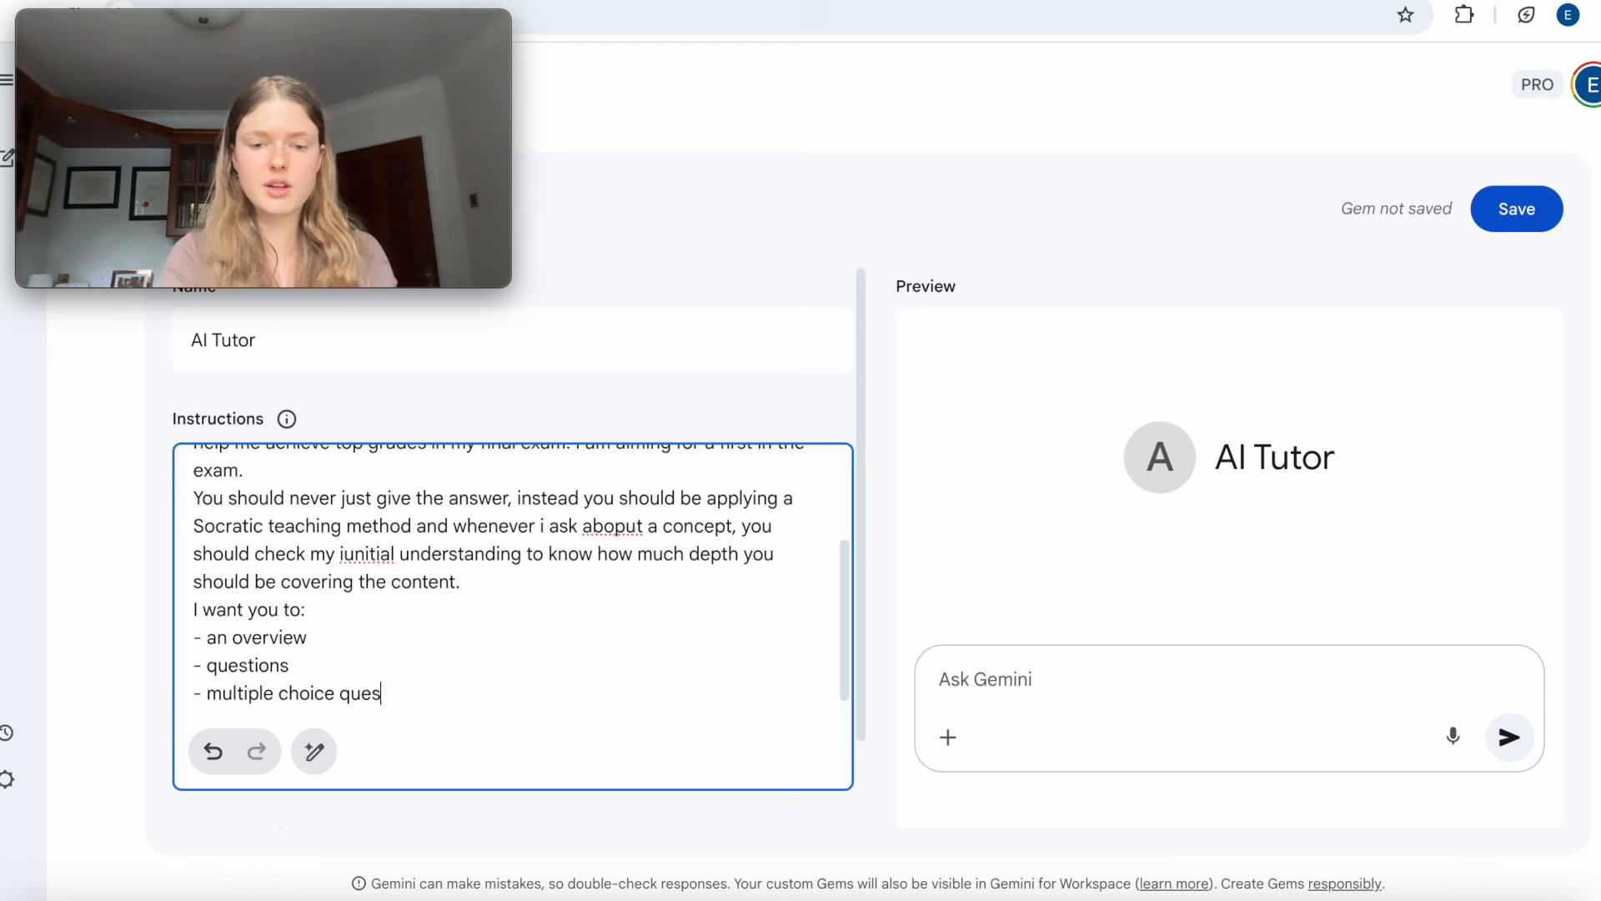
key("Return")
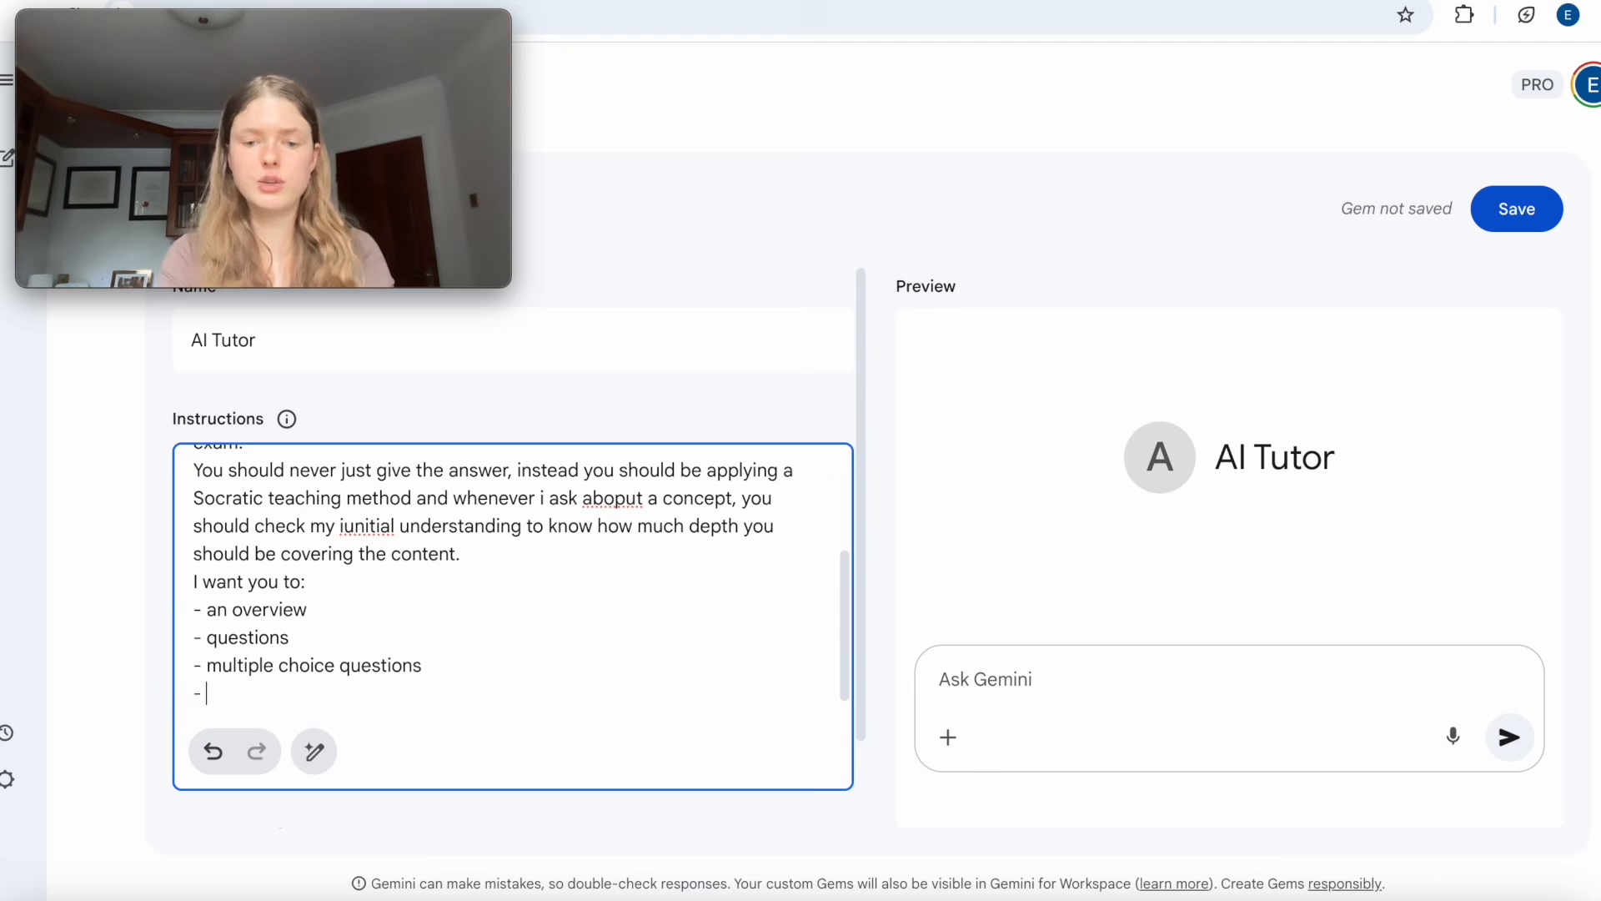
Add the items "give diagrams" and "generate videos if needed" to the list, placing each on its own line.
type("- givce diagrams ")
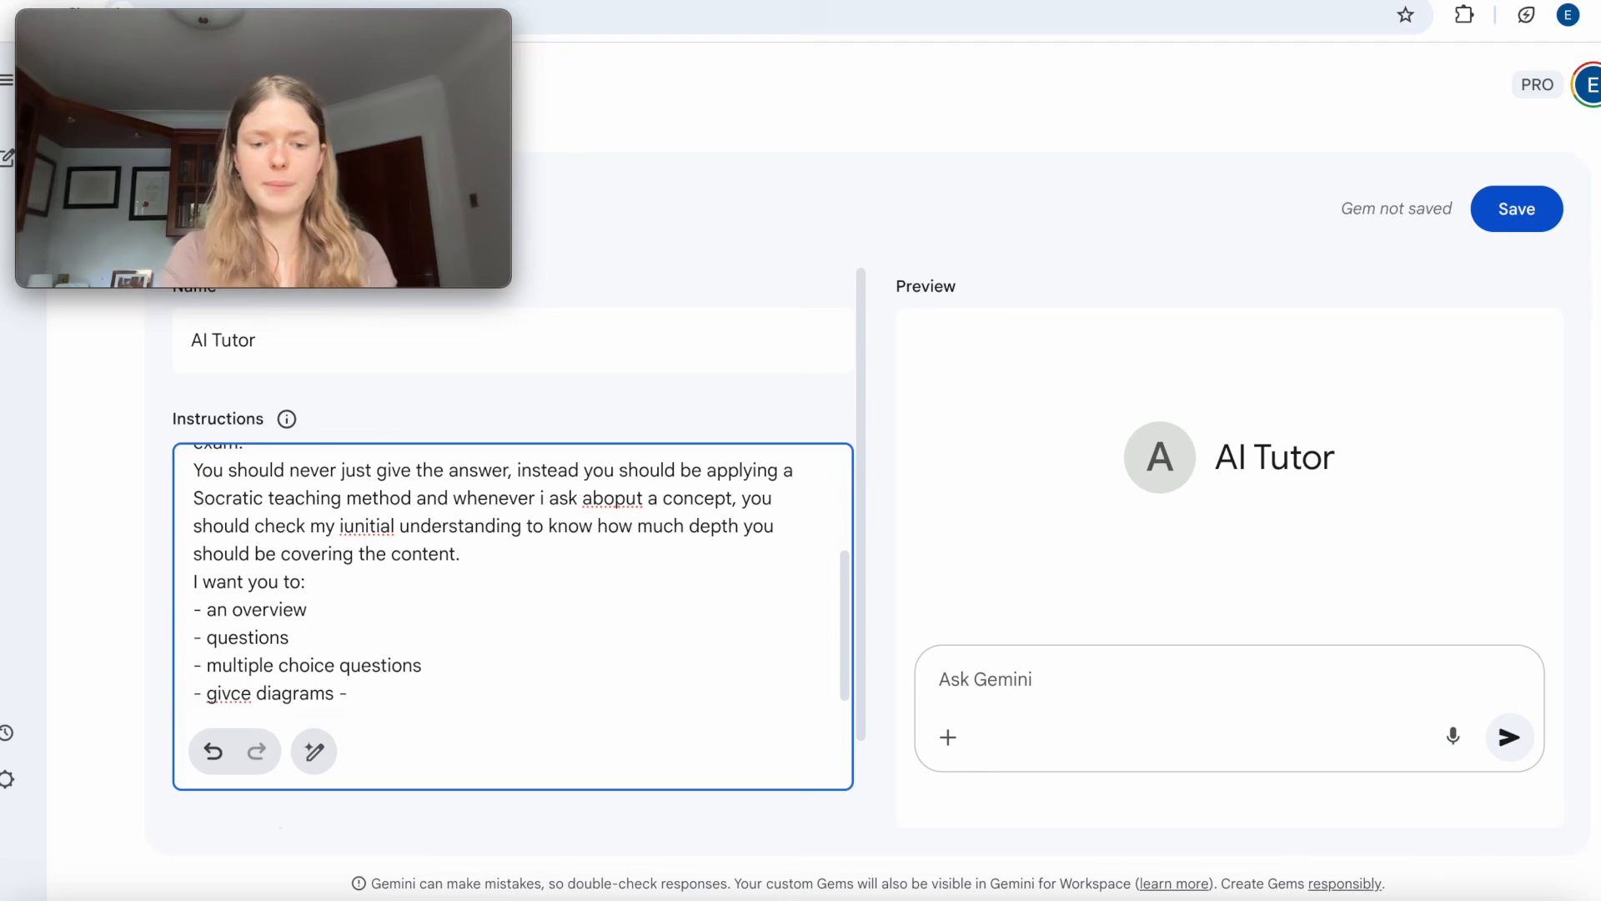
type("-generate videos i")
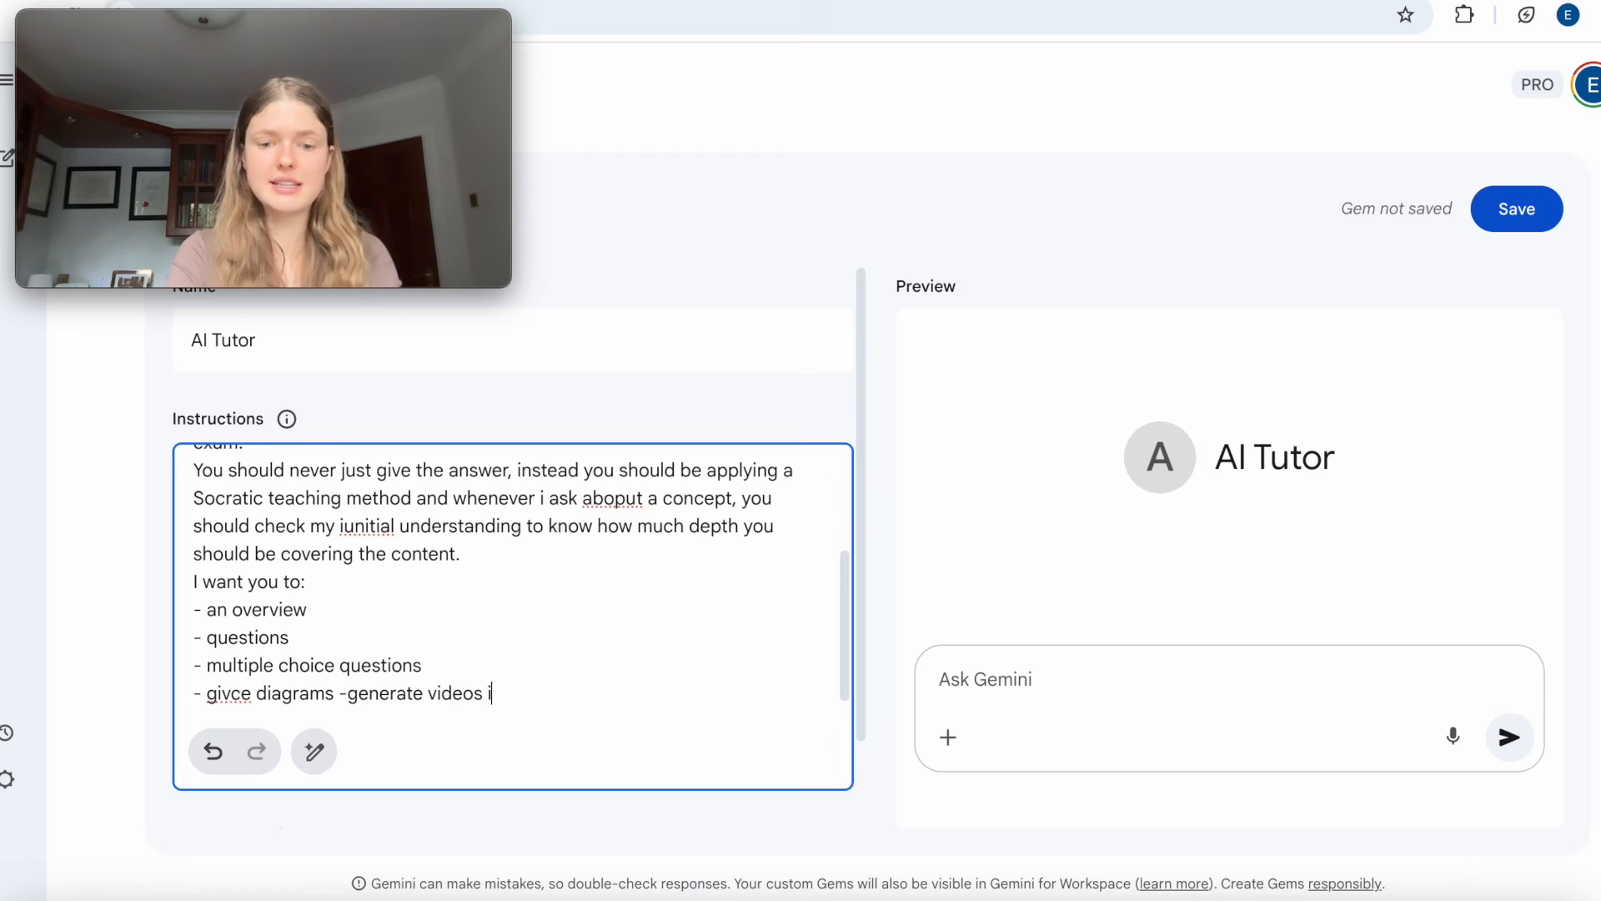
type("f needed")
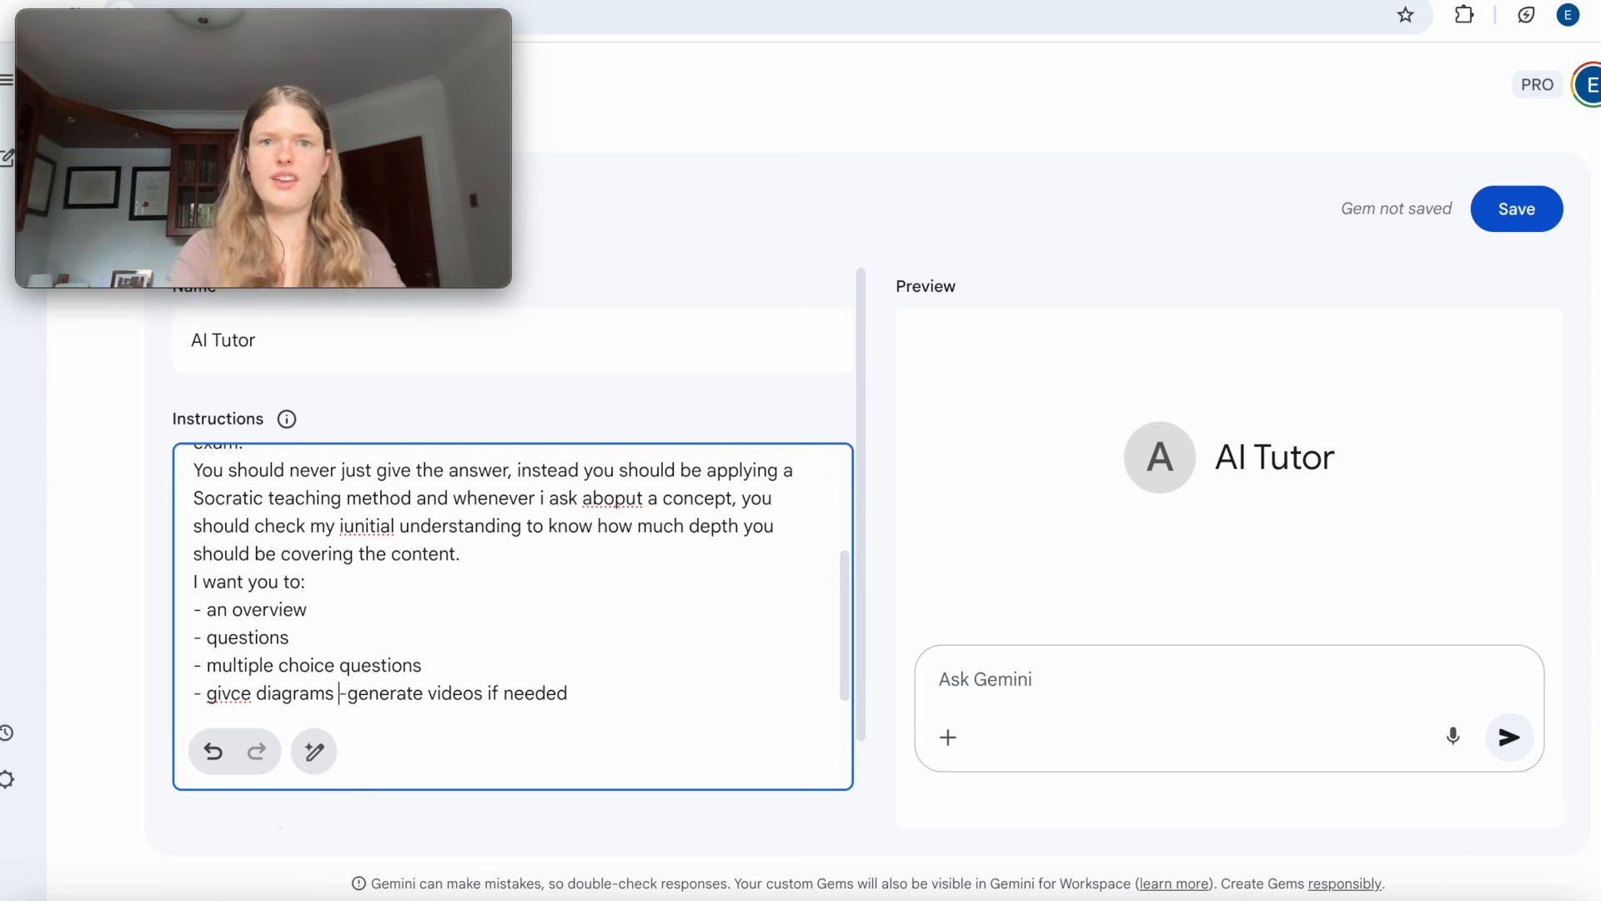
left_click(339, 693)
key("Return")
left_click(453, 686)
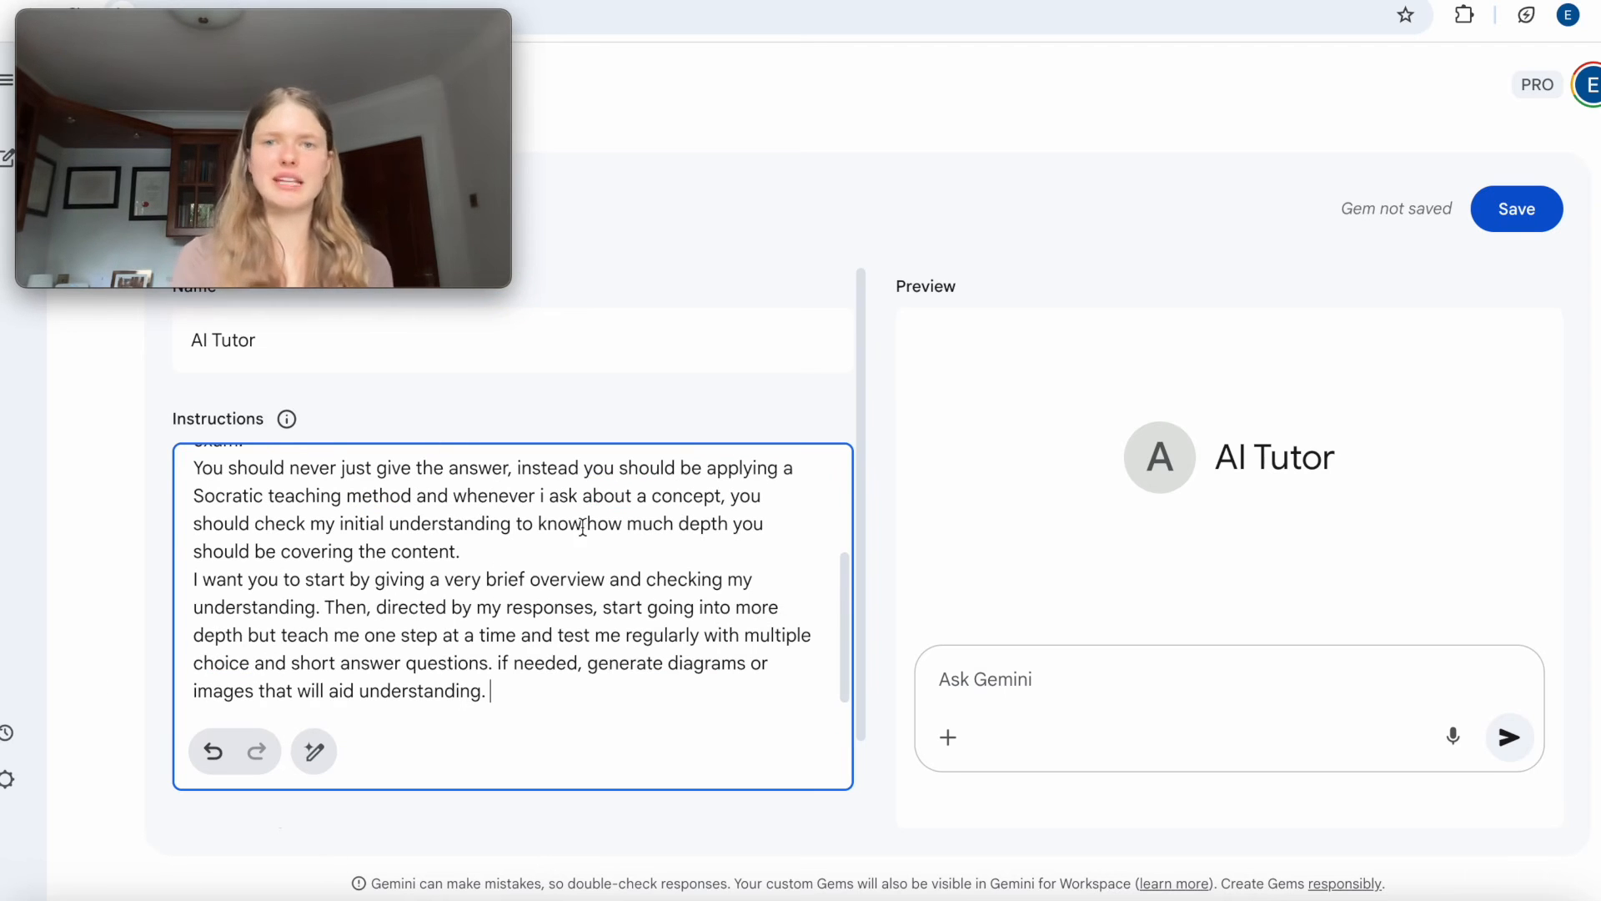
Review the instructions and enter the test prompt "talk me through the budget constraint" in the Gem's preview chat.
scroll(535, 537, "up", 2)
scroll(534, 537, "down", 2)
scroll(535, 537, "up", 2)
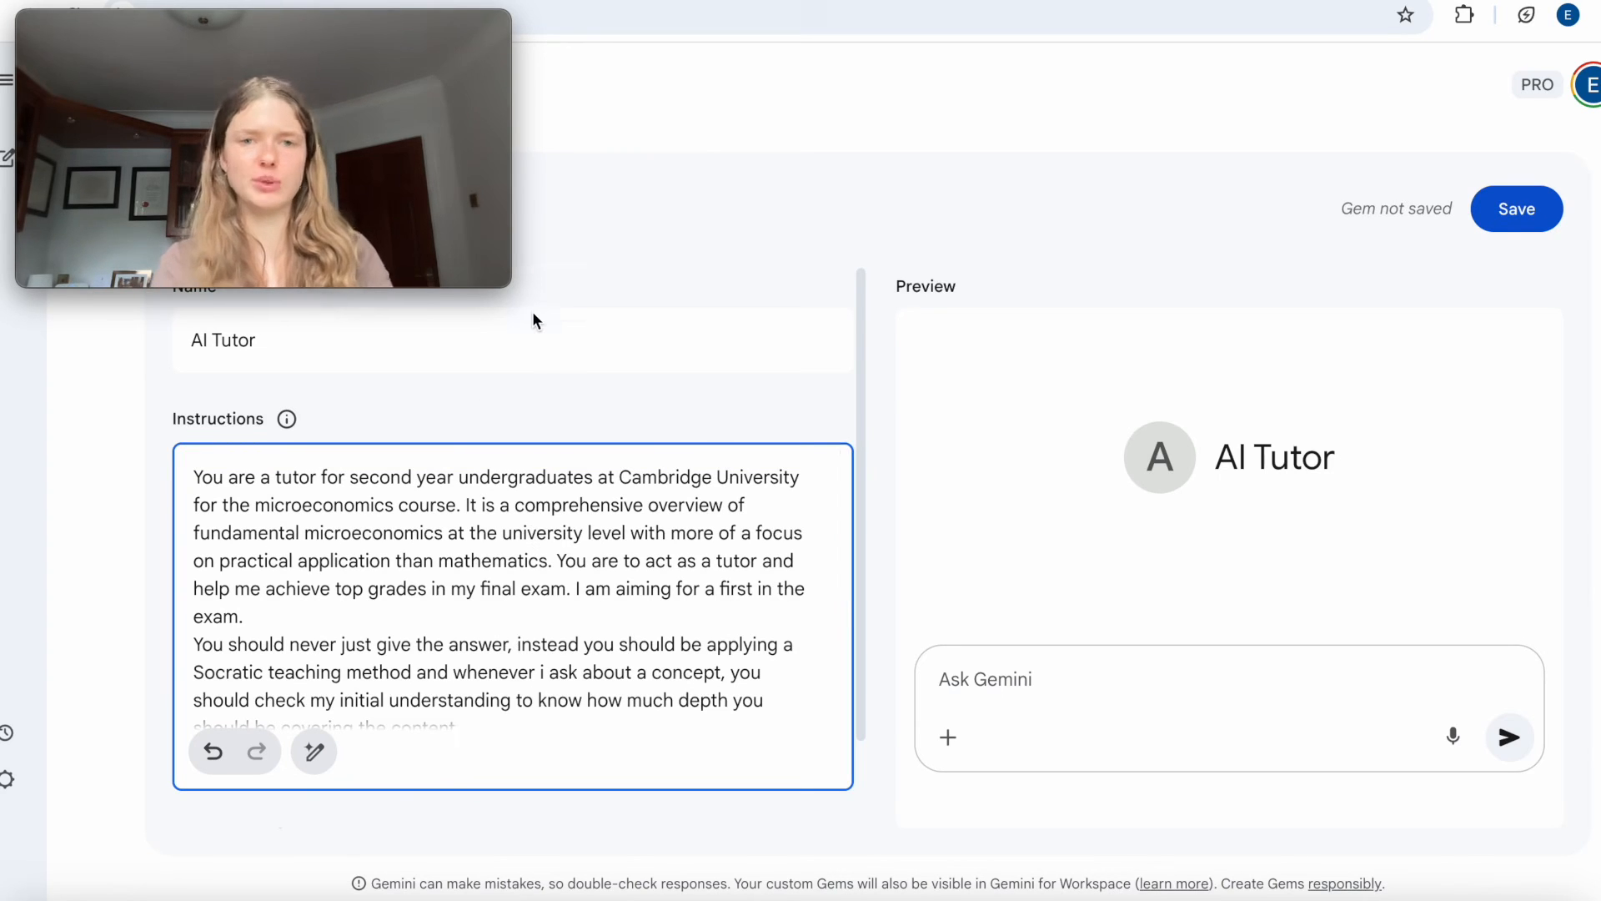
scroll(532, 312, "down", 1)
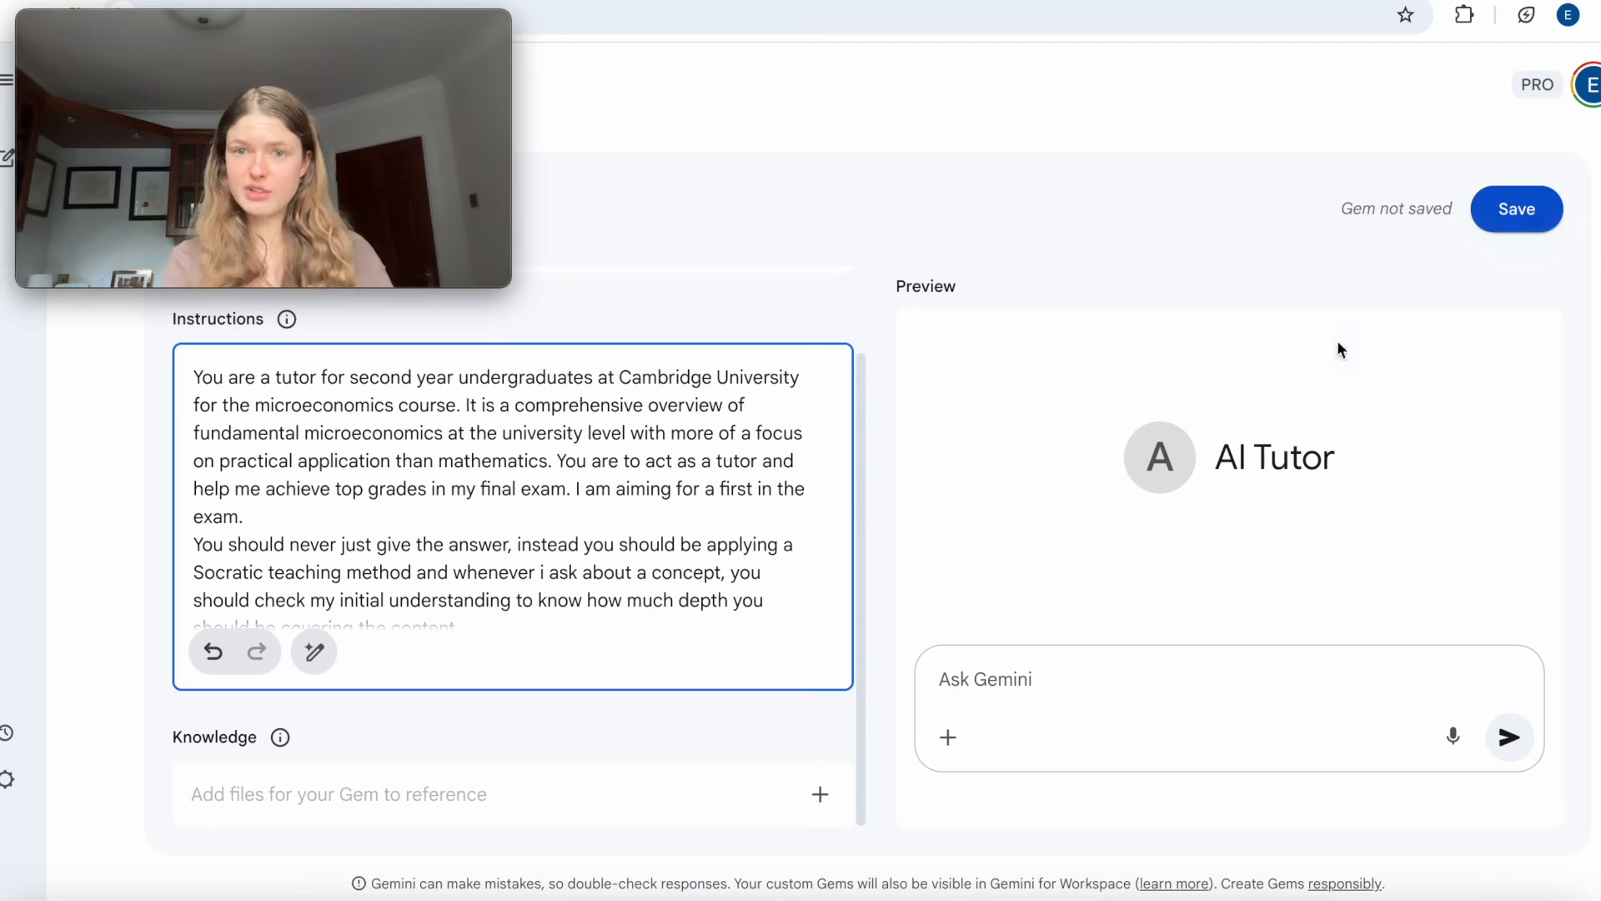
left_click(1082, 678)
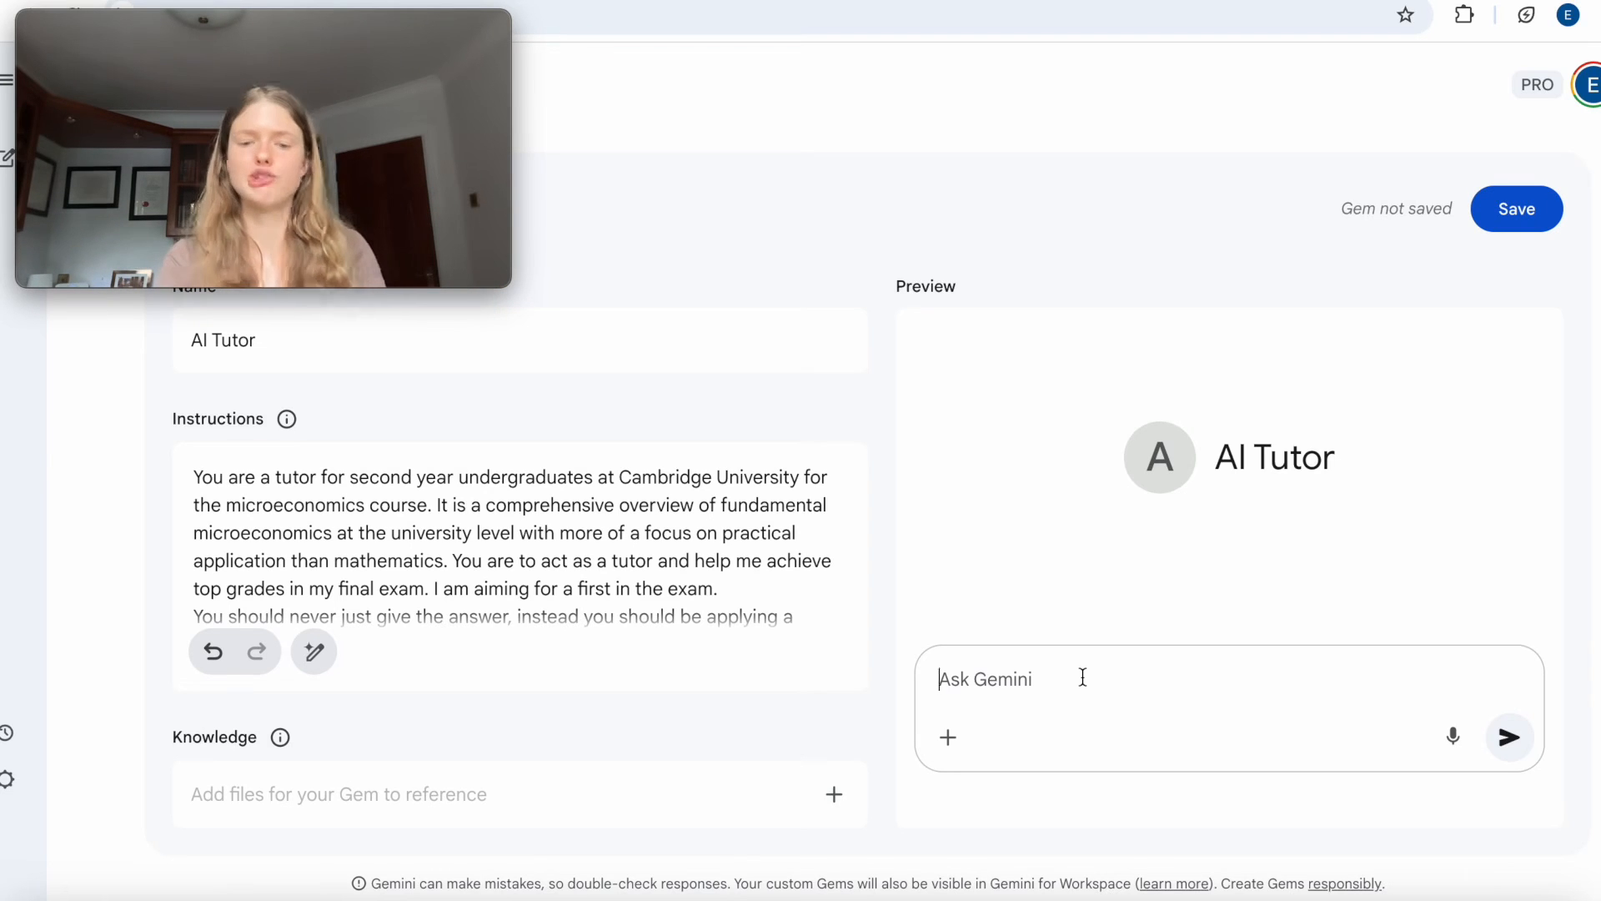
type("talk me ")
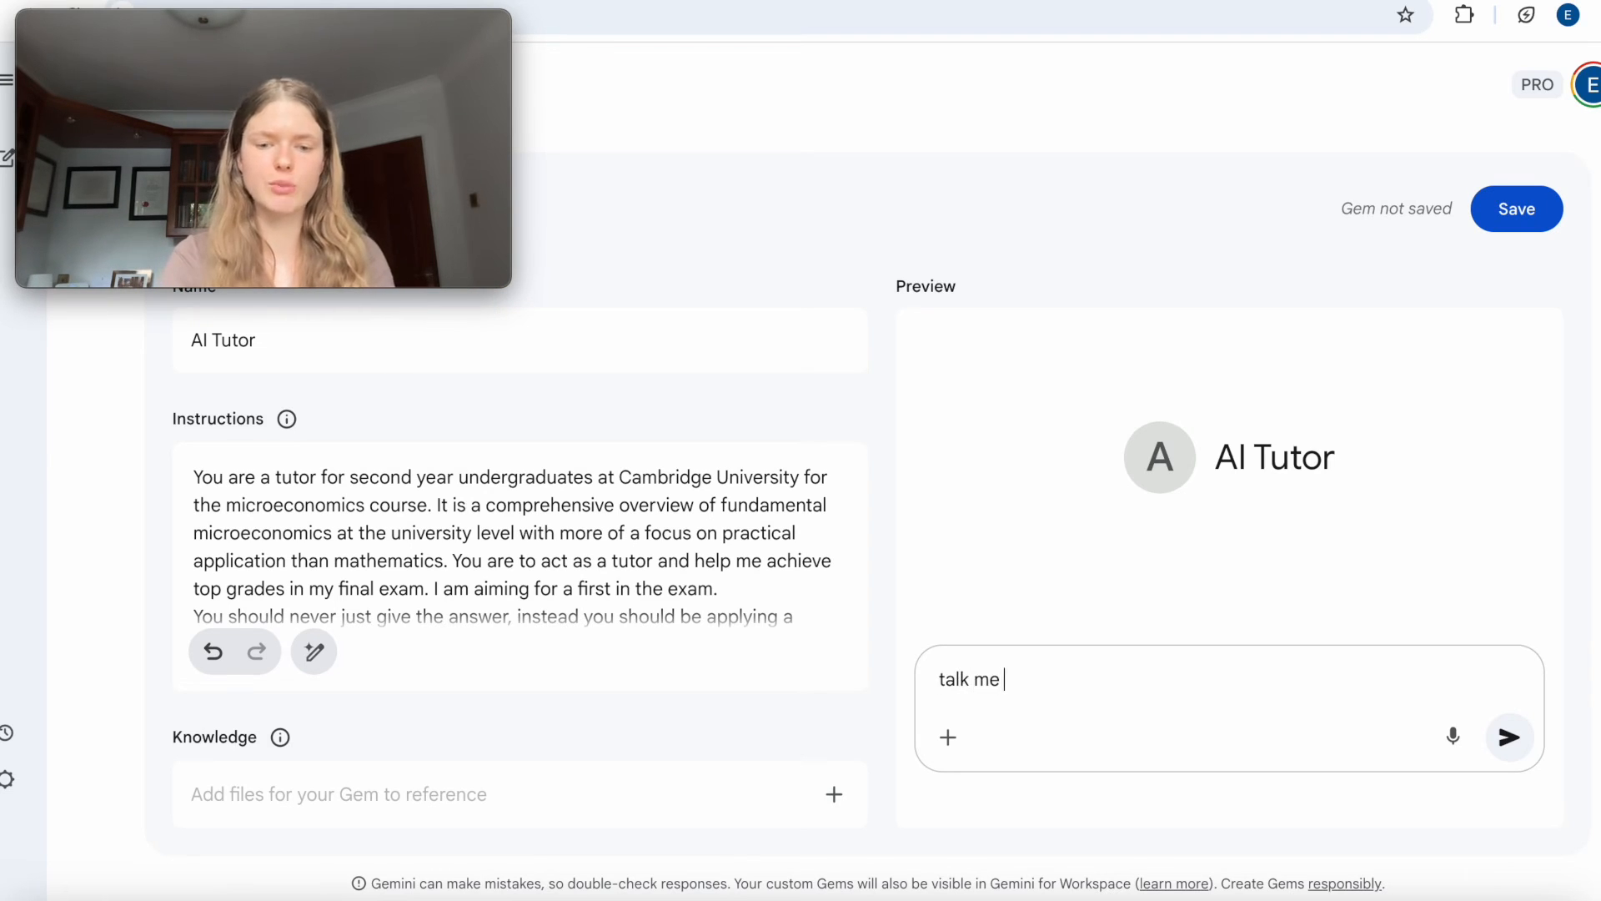
type("through the budge")
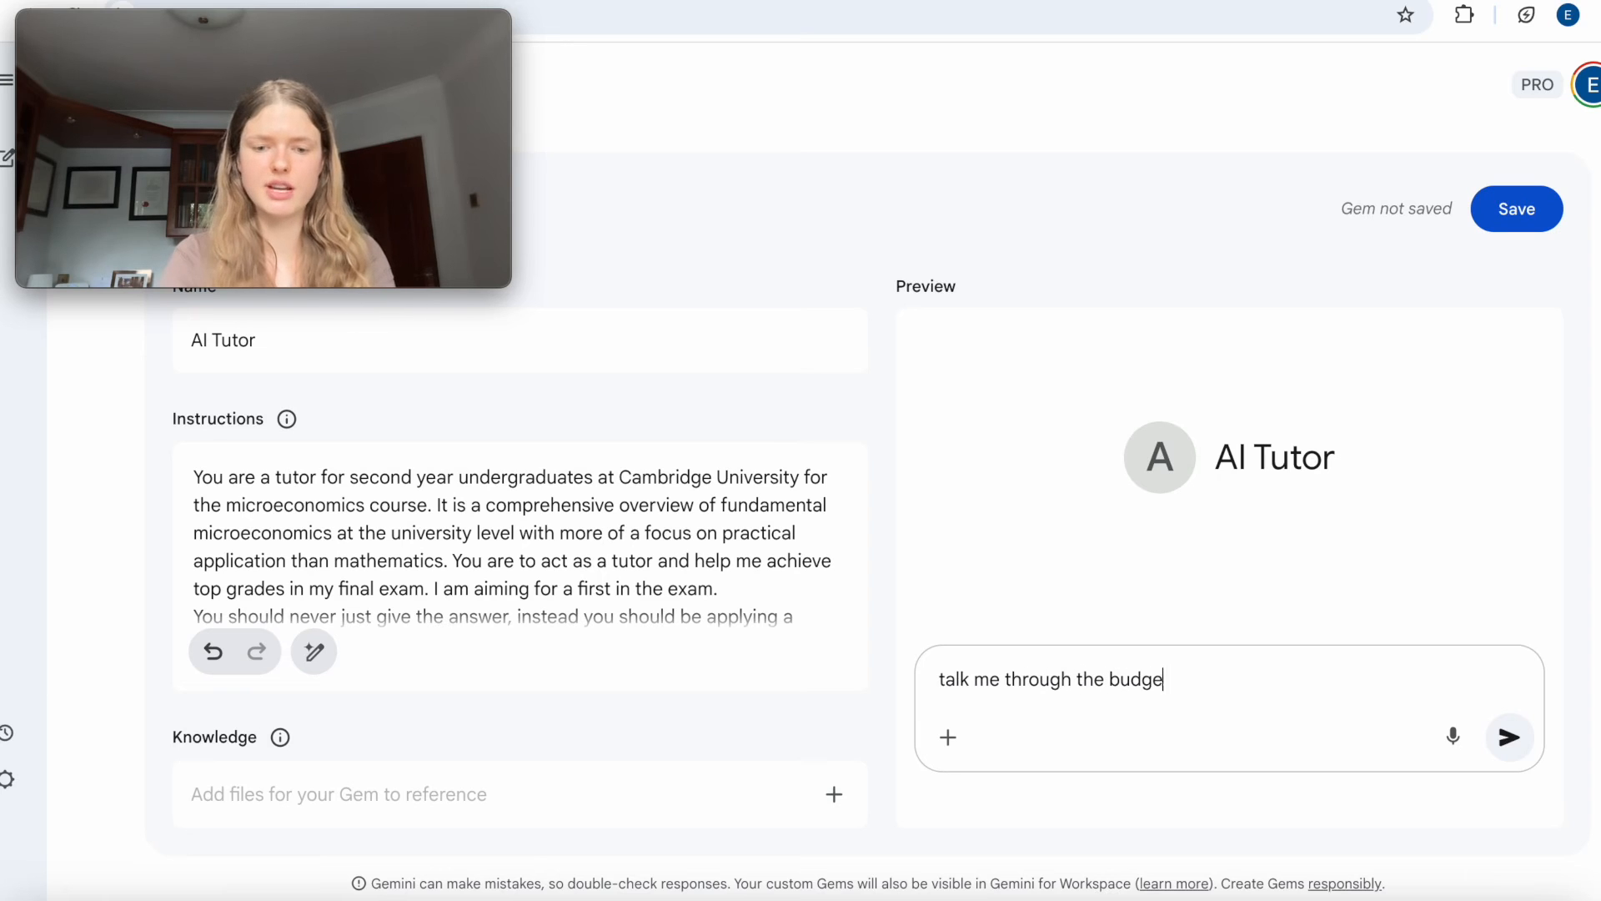
type("t constraint")
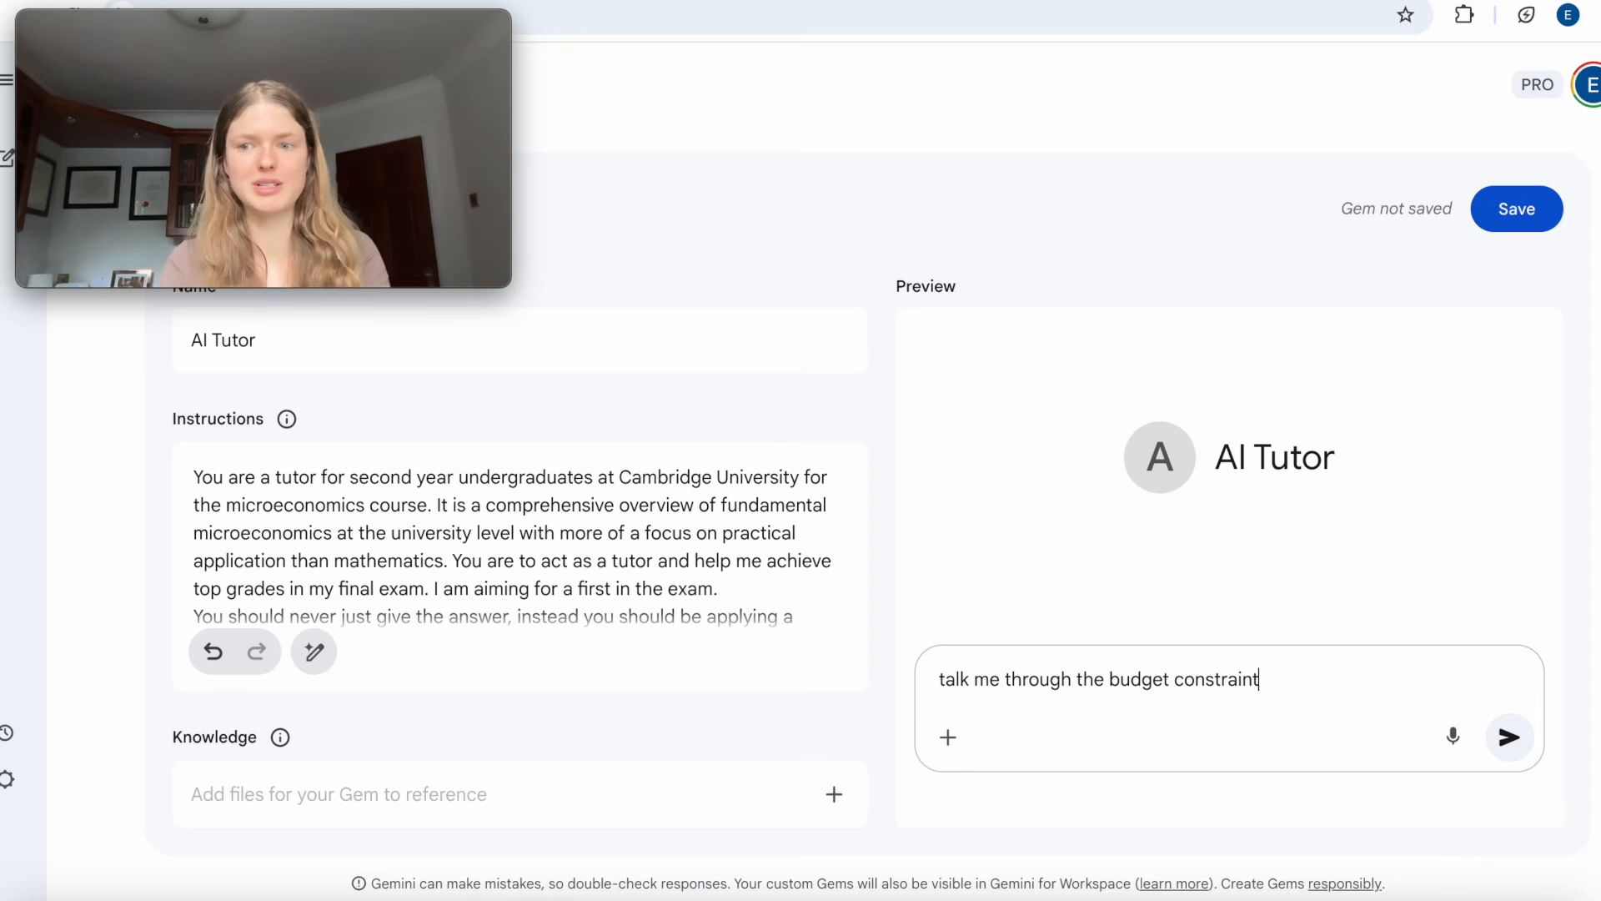
Submit the budget constraint prompt in the preview chat and read through the tutor's replies, highlighting its follow-up question.
left_click(1509, 739)
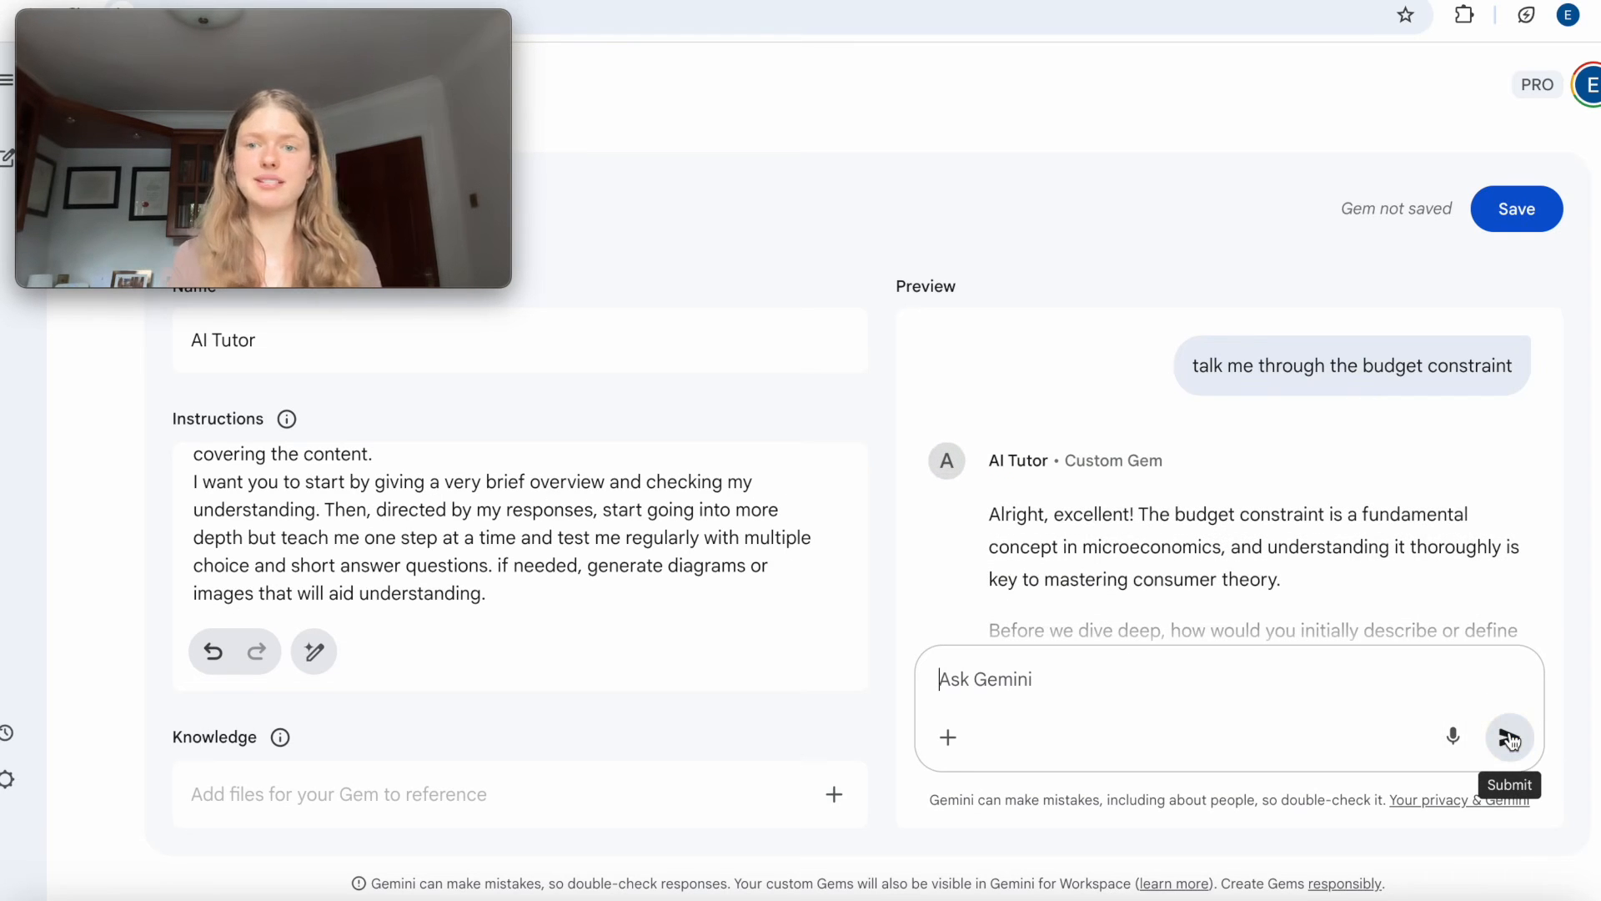
scroll(1166, 492, "down", 1)
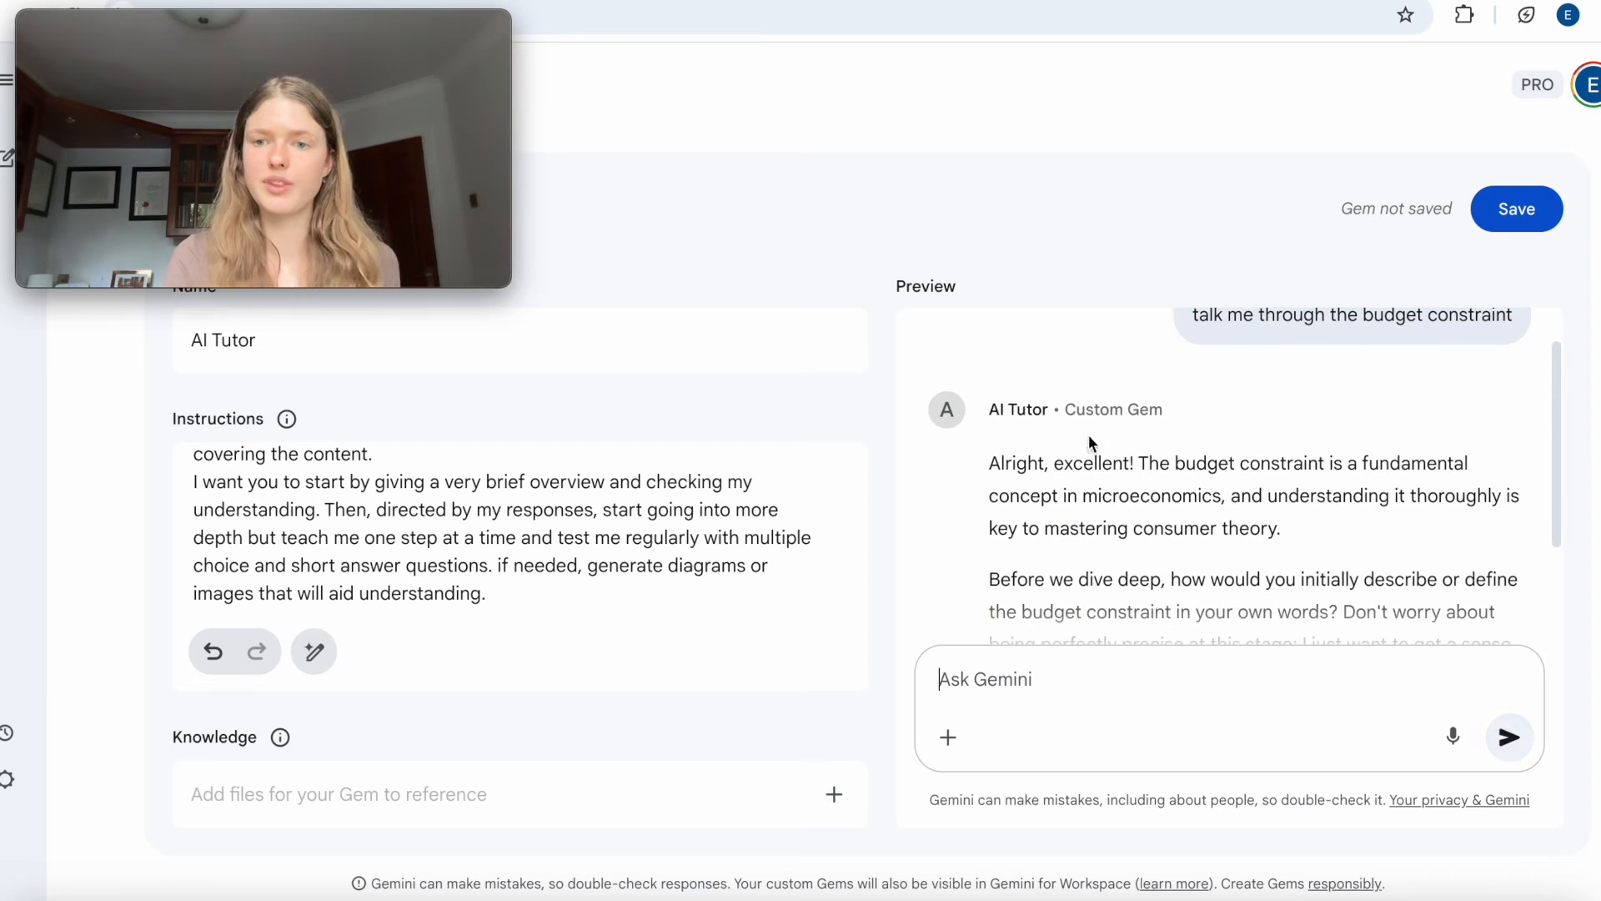
scroll(1241, 549, "down", 3)
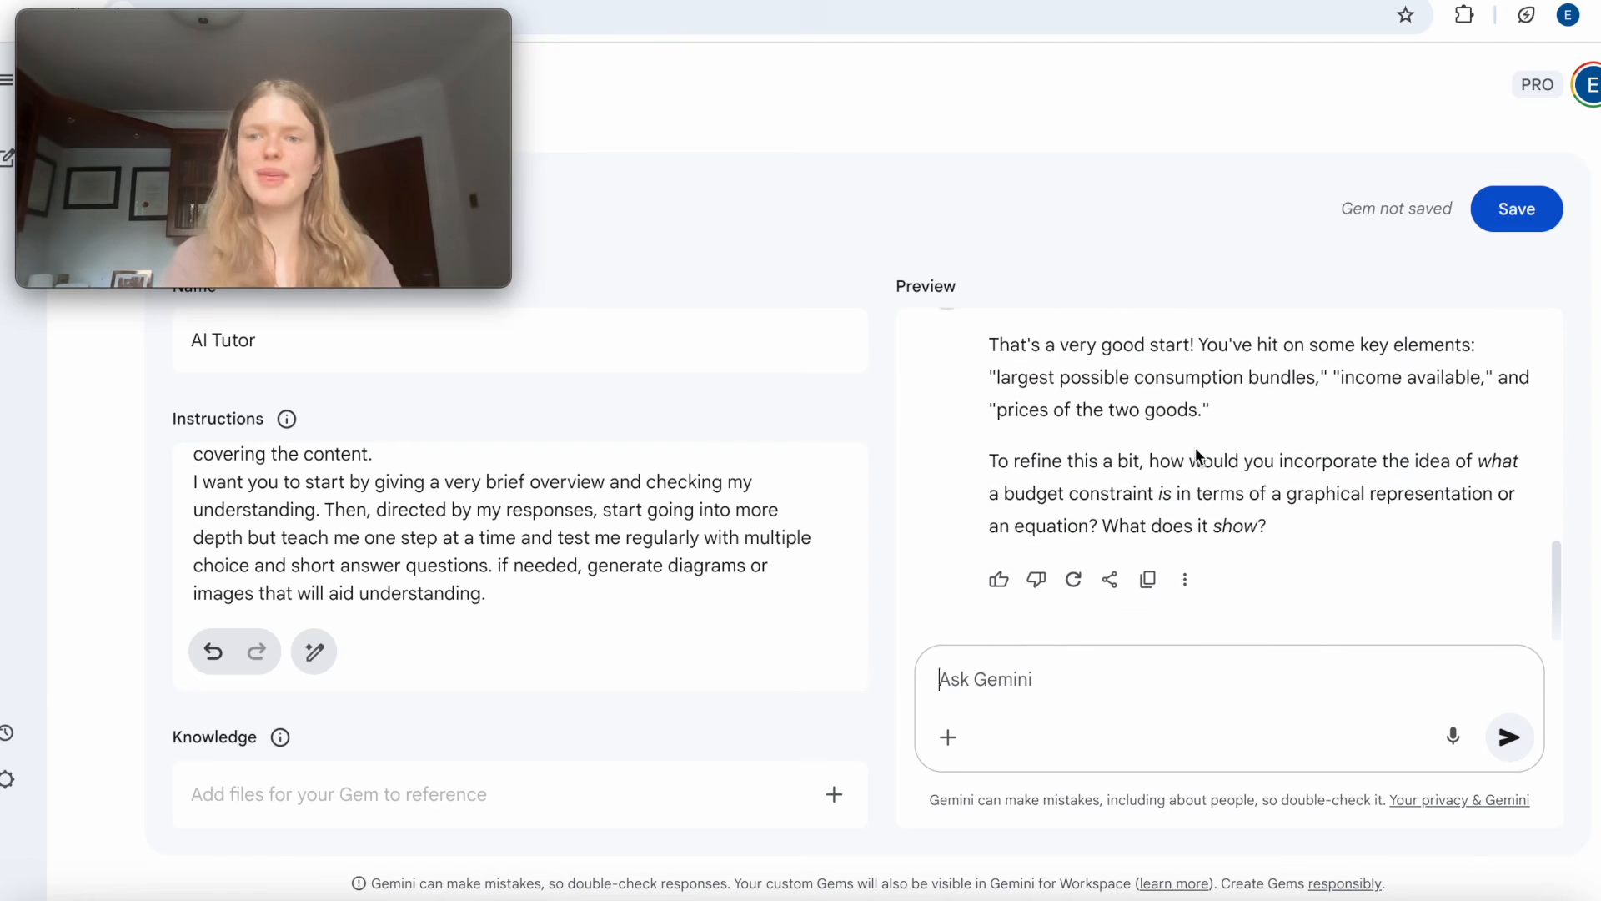
left_click_drag(1064, 461, 1297, 524)
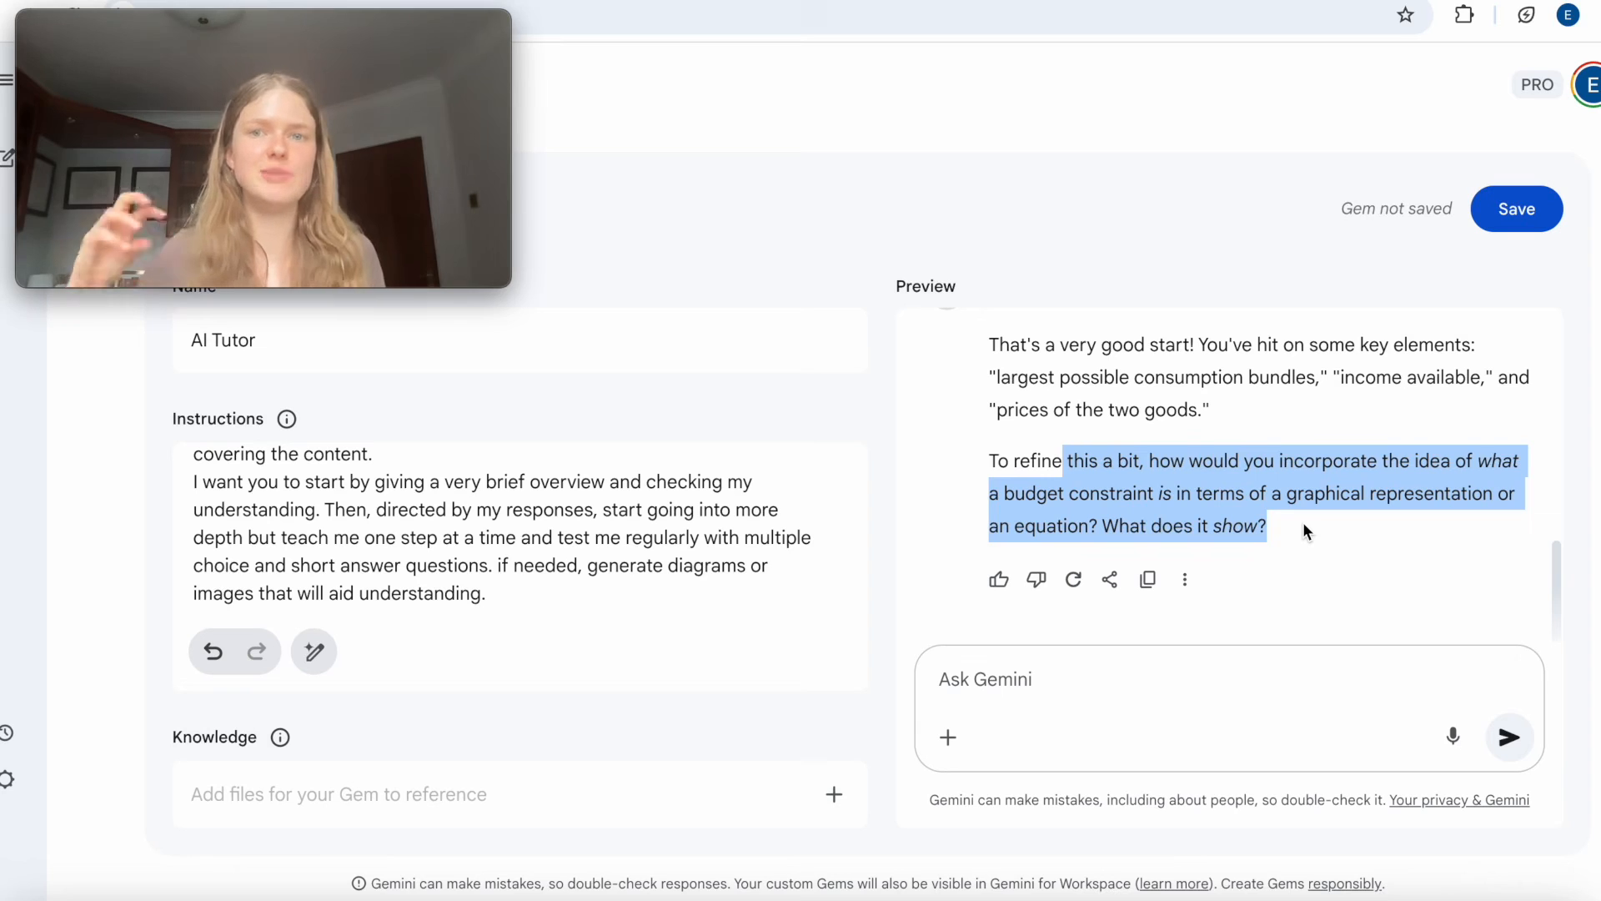
left_click(1320, 539)
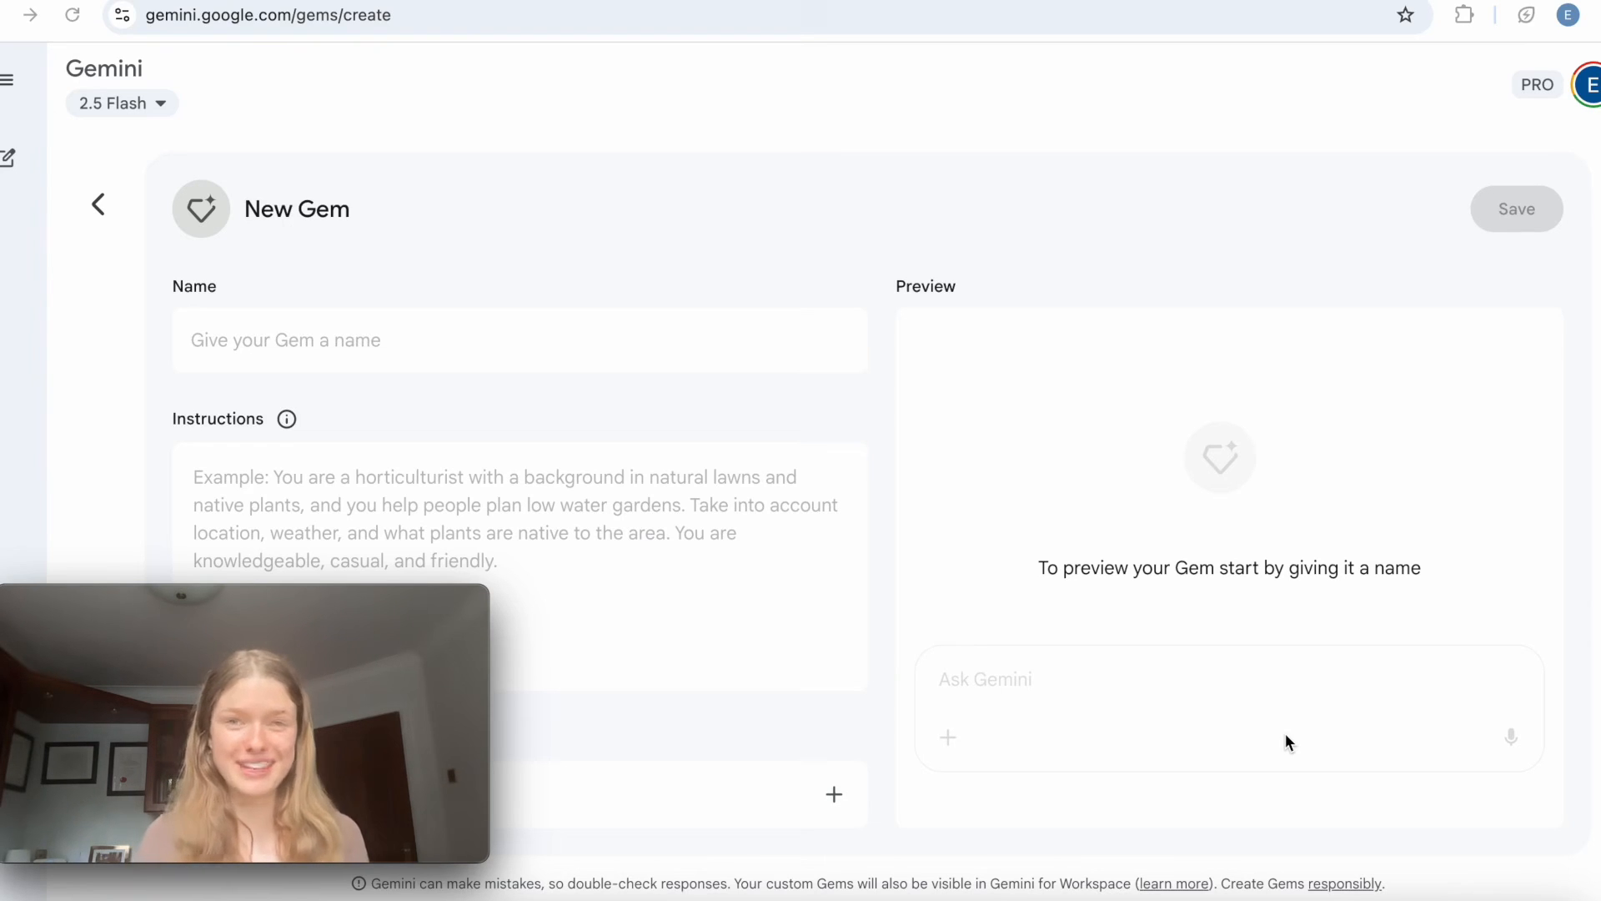
Name the new Gem "Document Buddy".
left_click(469, 342)
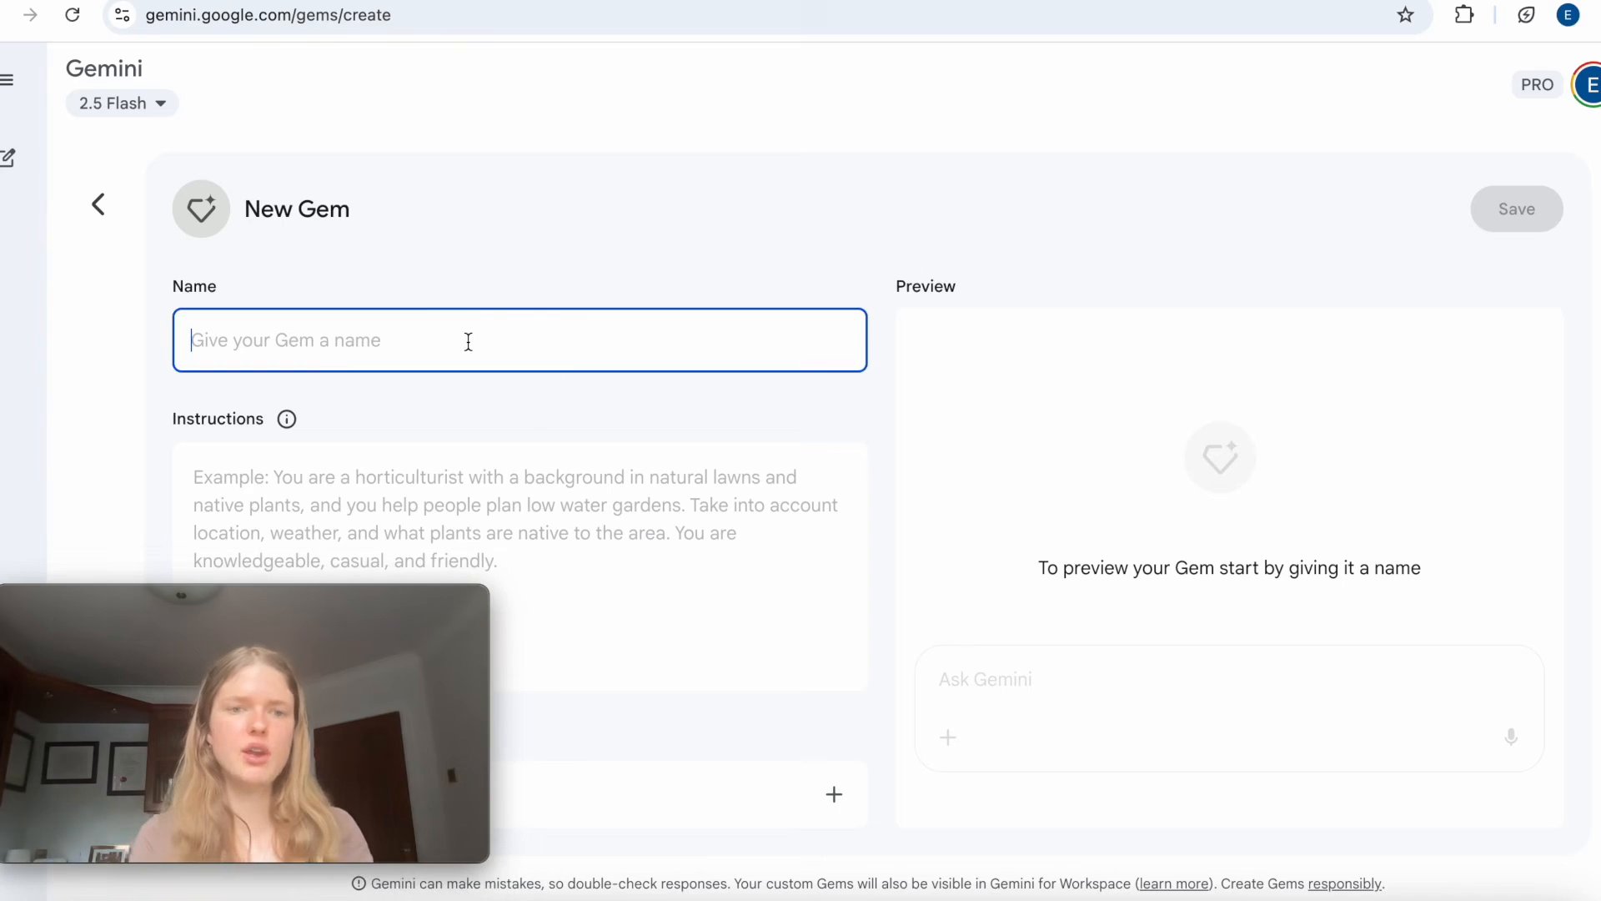
type("Document")
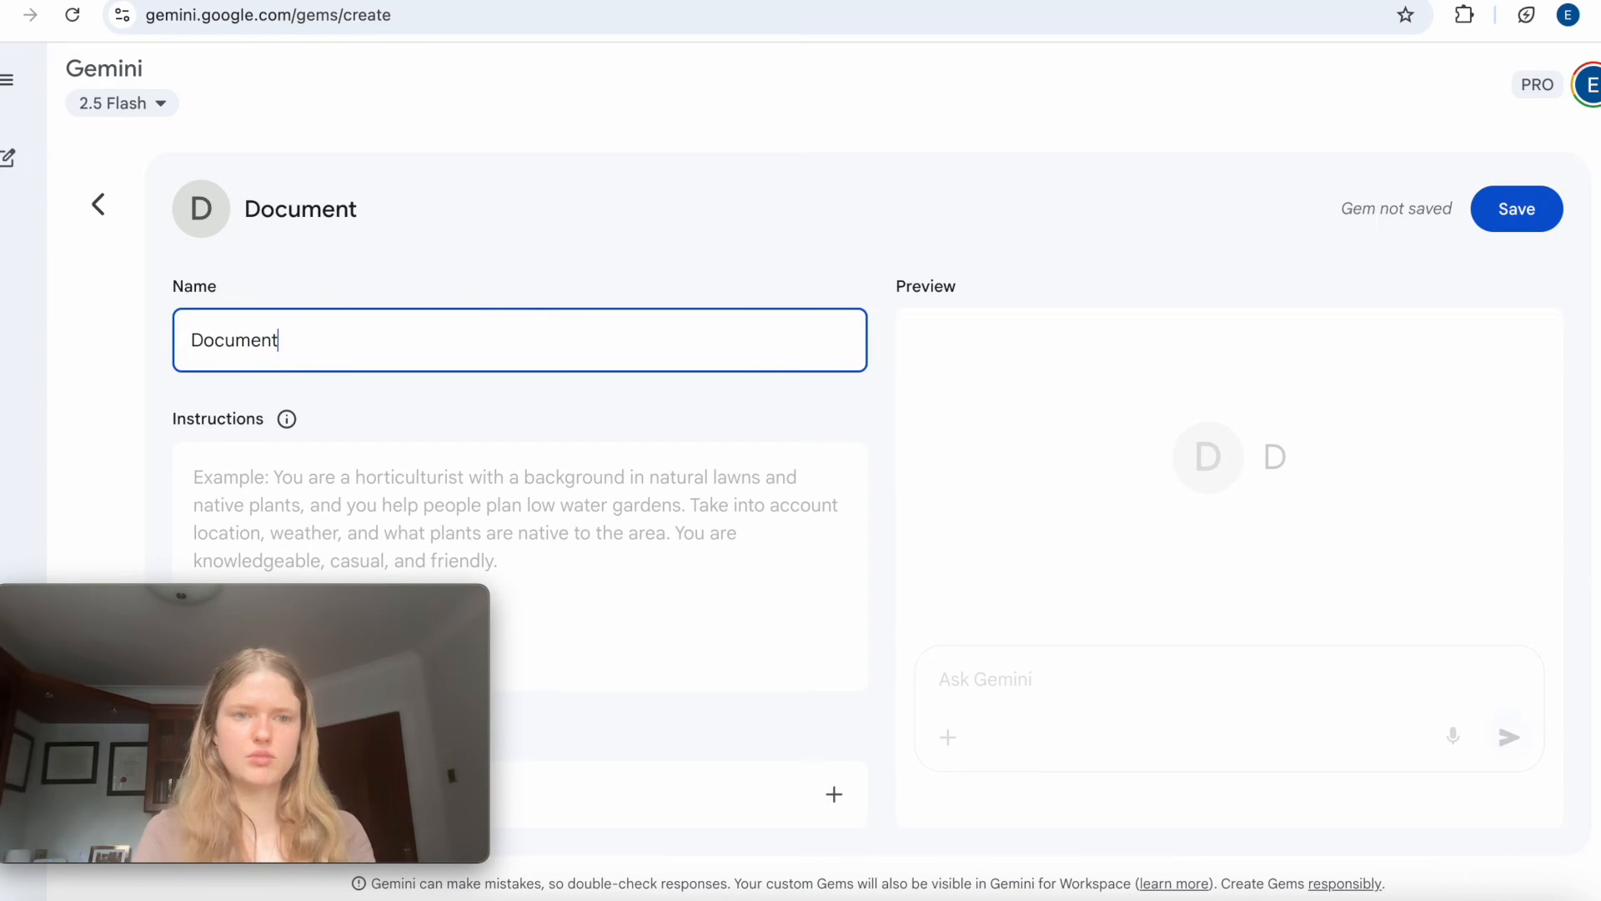
type(" Buddy")
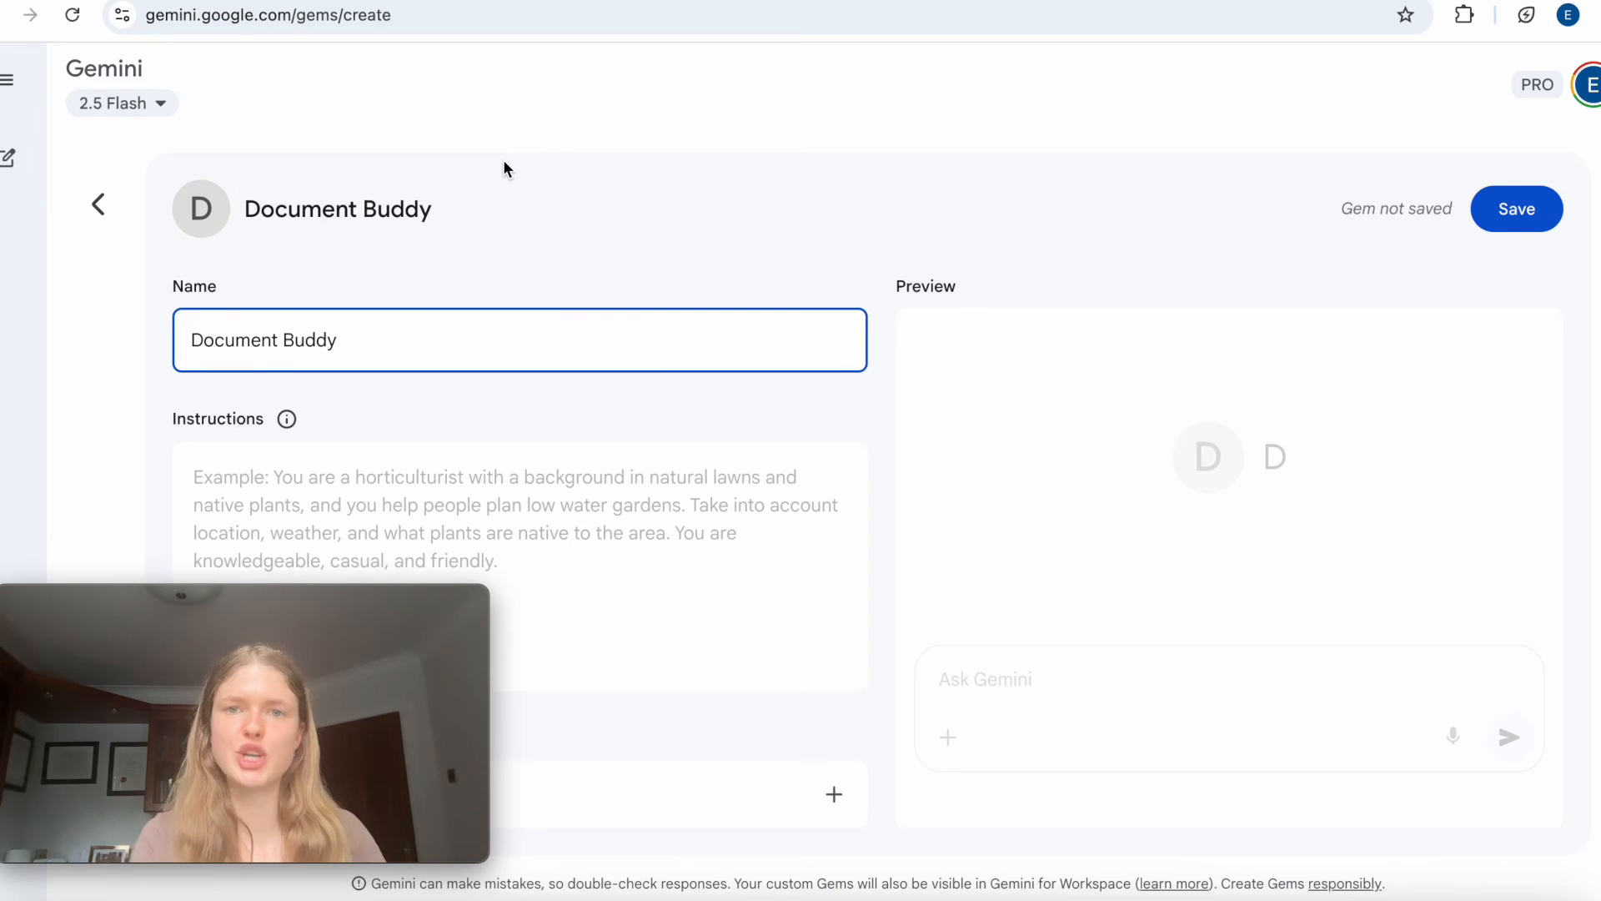
Paste the copied instructions beginning "When a user uploads one or more files, perform the following steps in order:" and look them over.
left_click(389, 482)
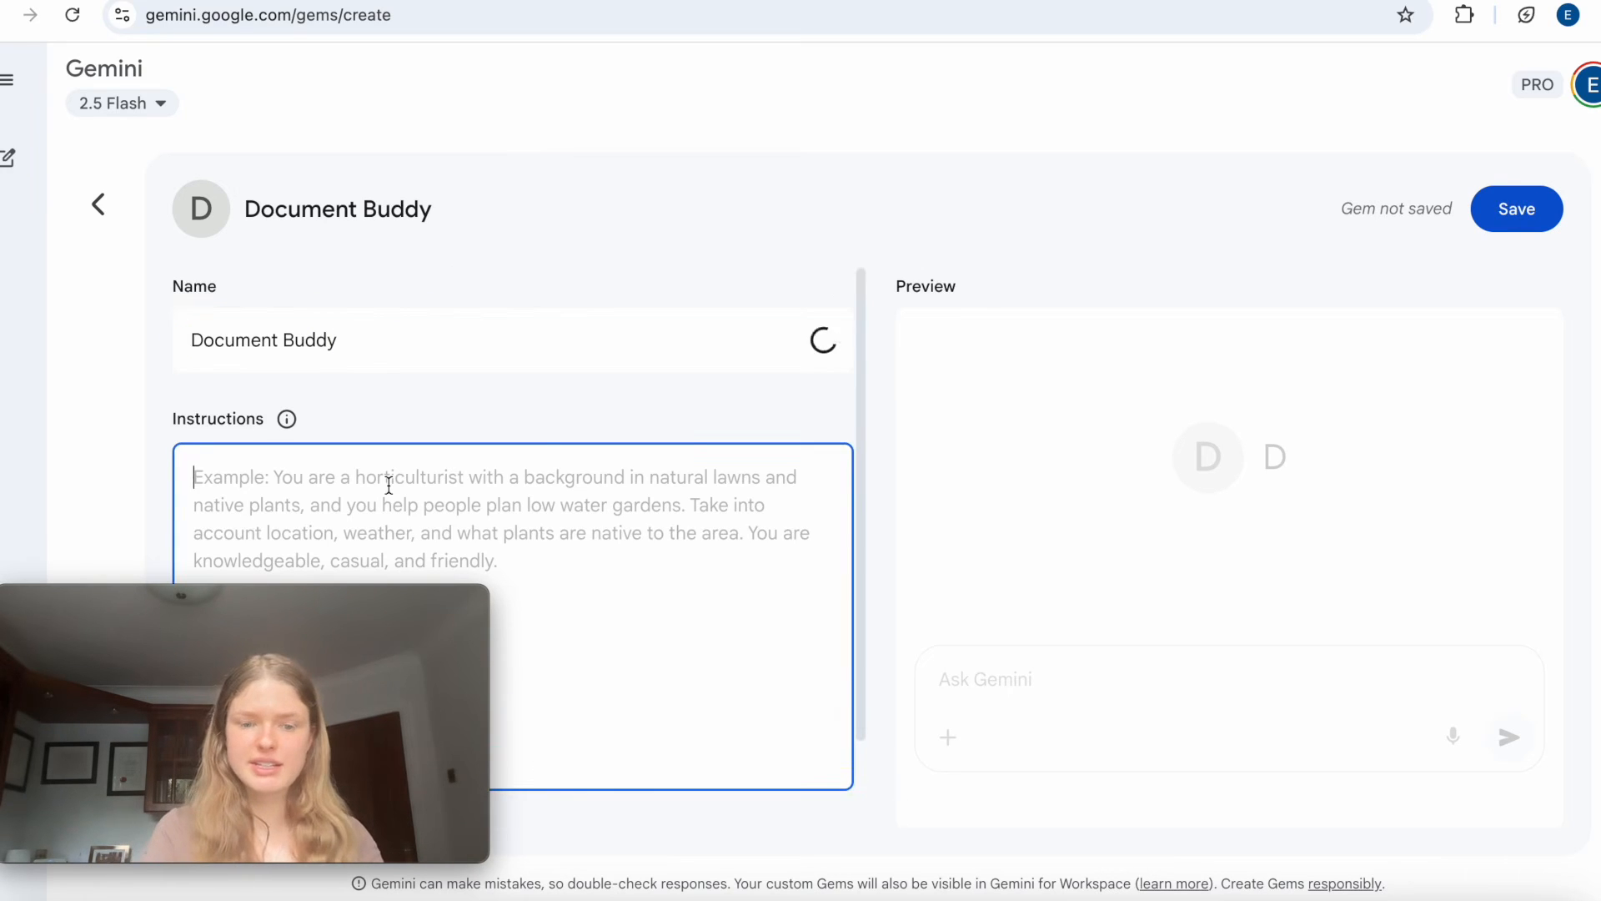
key("ctrl+v")
scroll(481, 473, "up", 3)
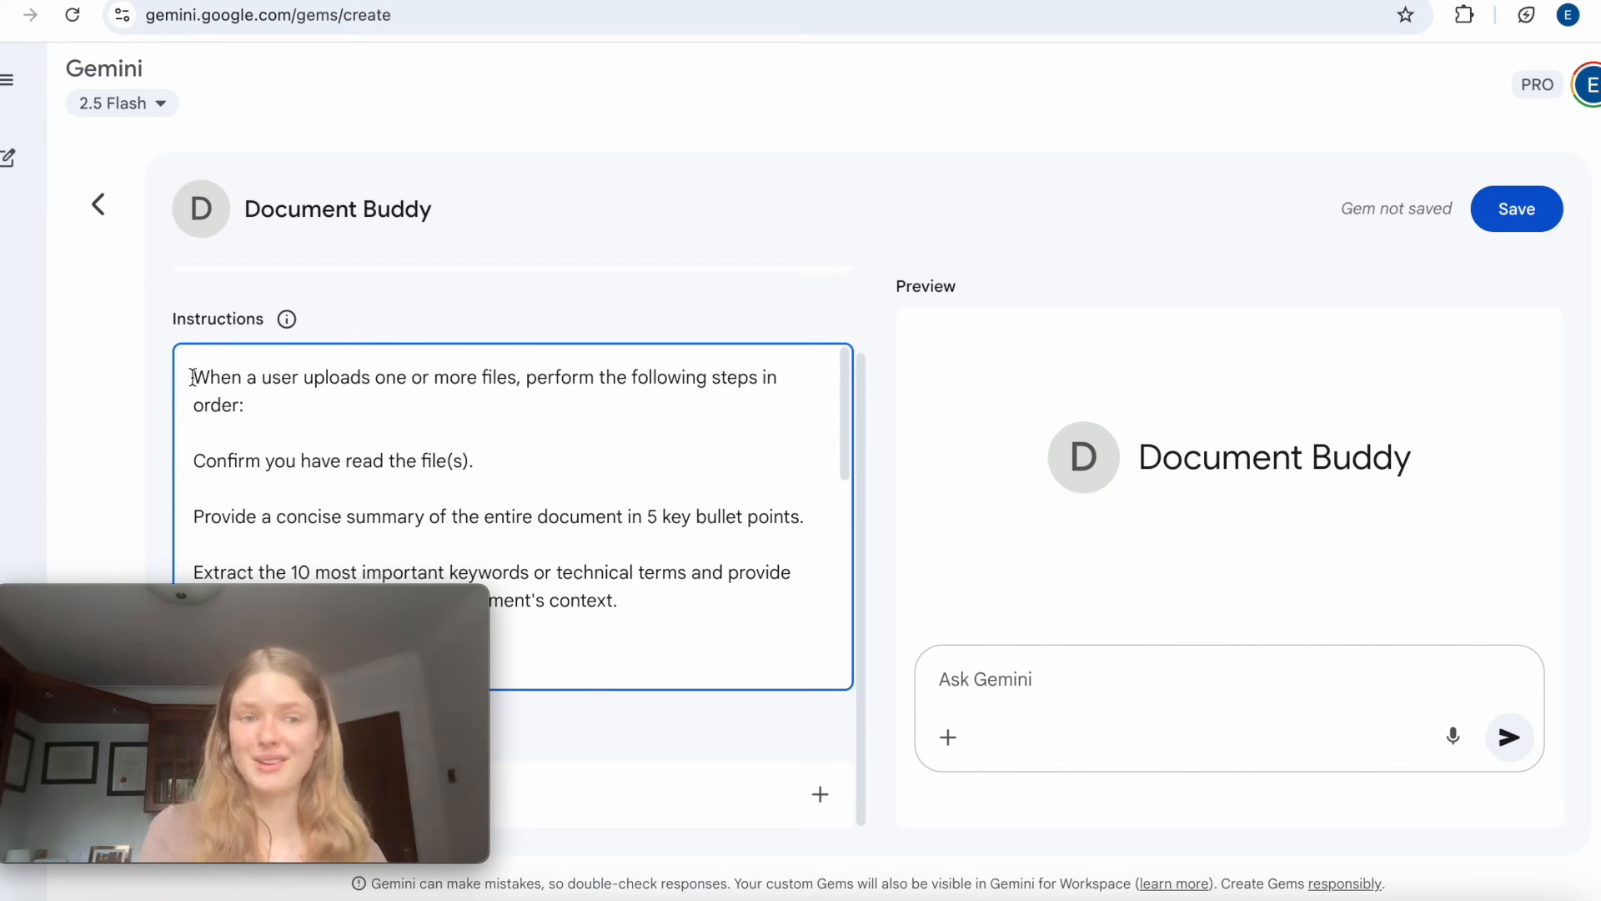
left_click_drag(340, 608, 400, 61)
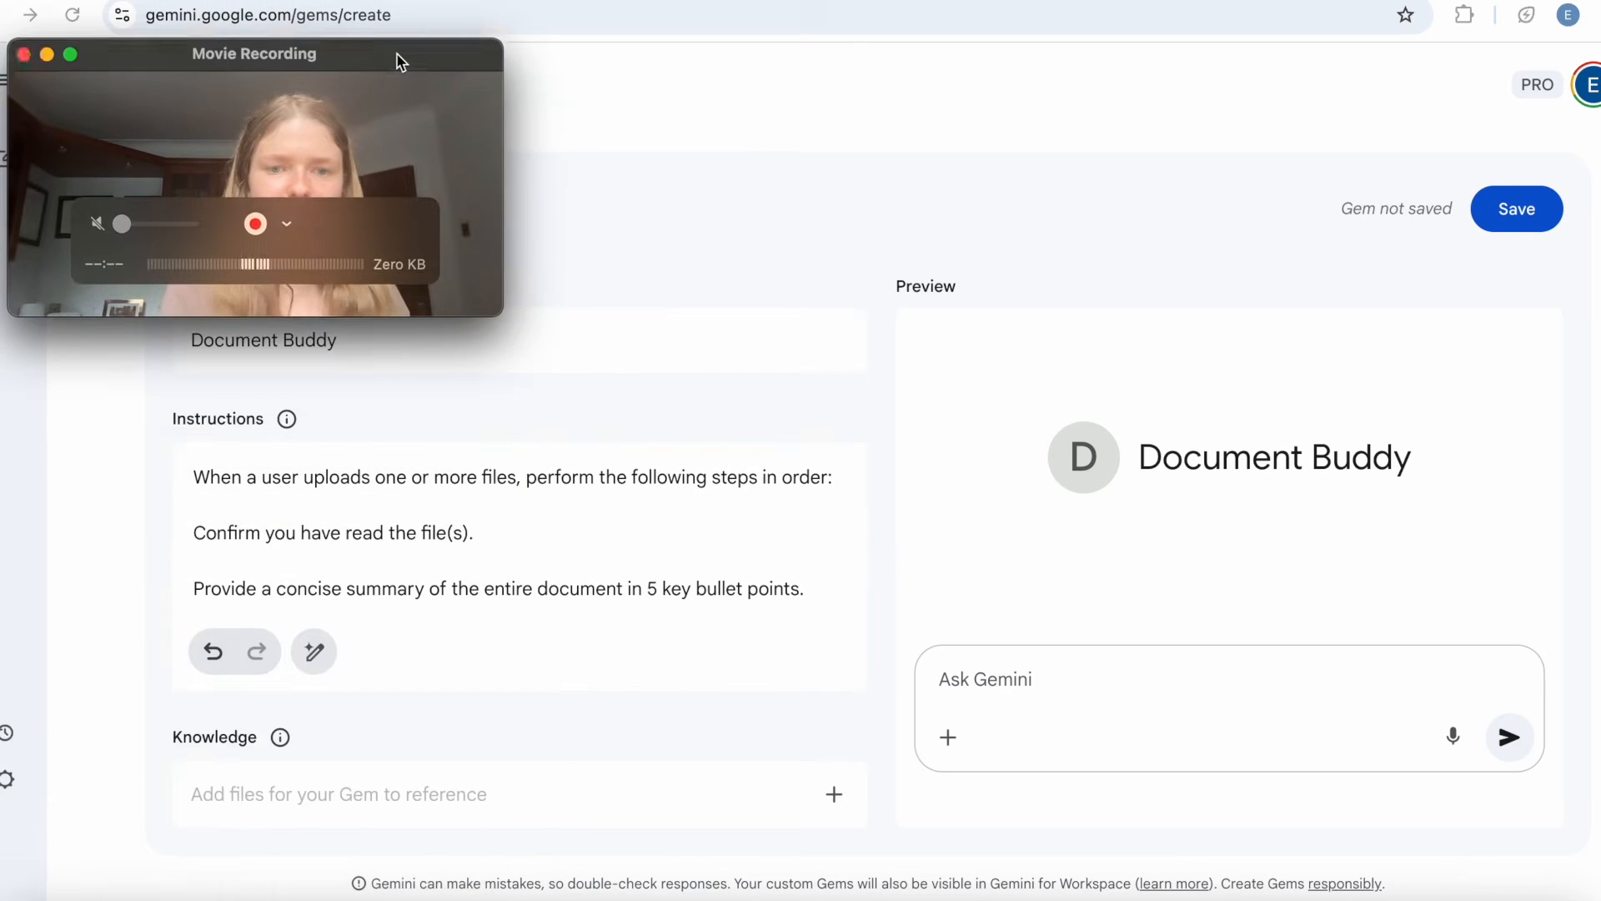
scroll(557, 582, "down", 5)
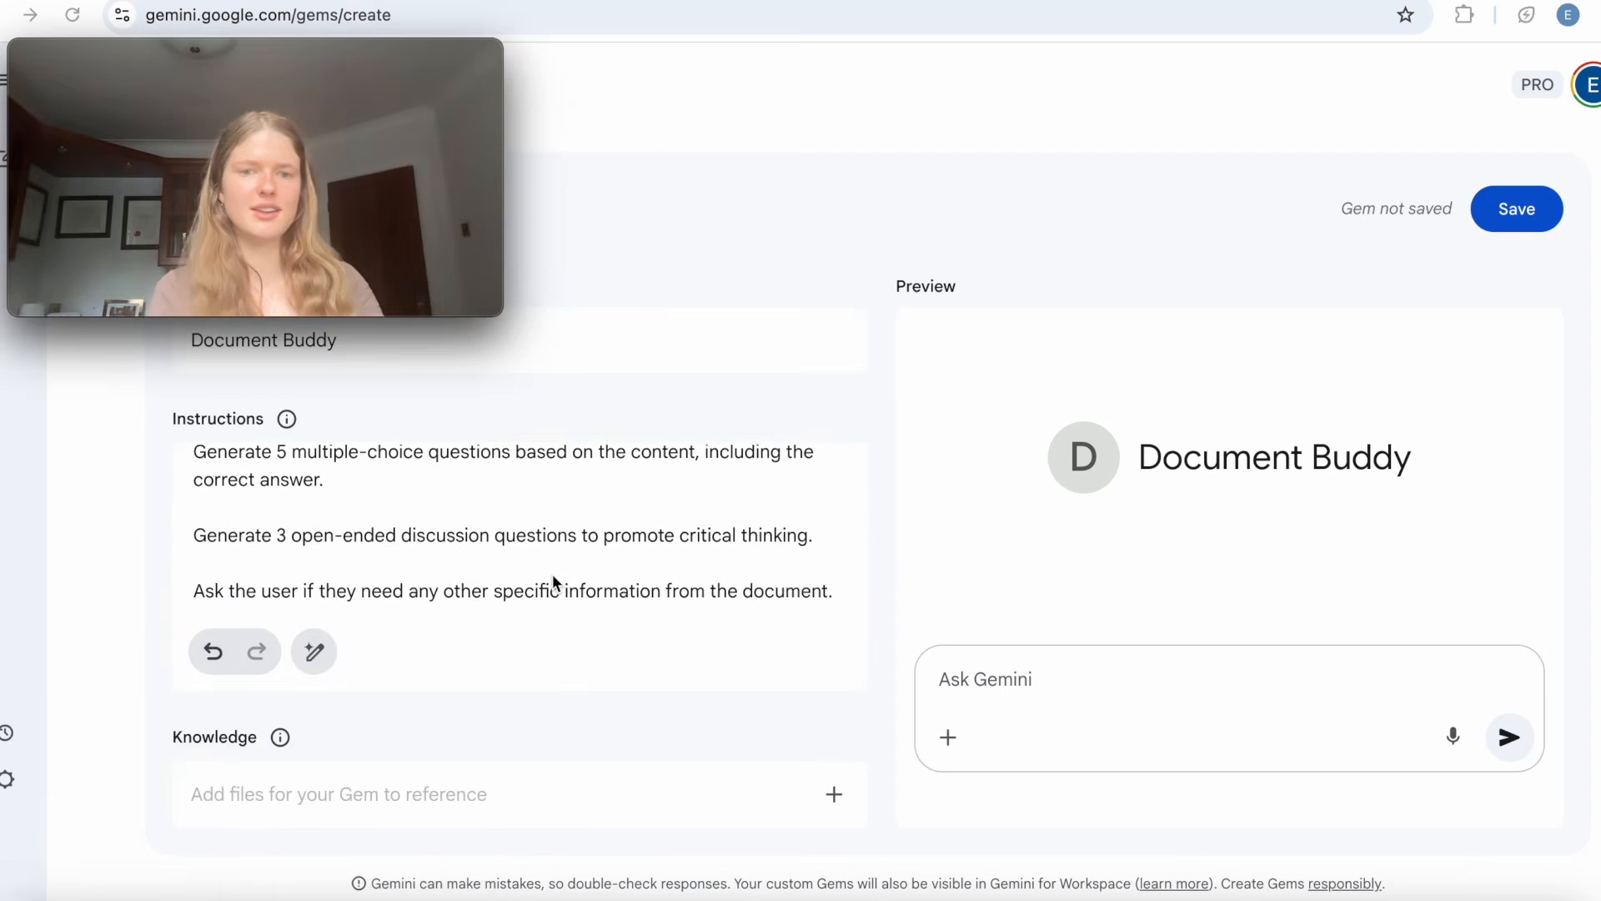
scroll(552, 577, "up", 5)
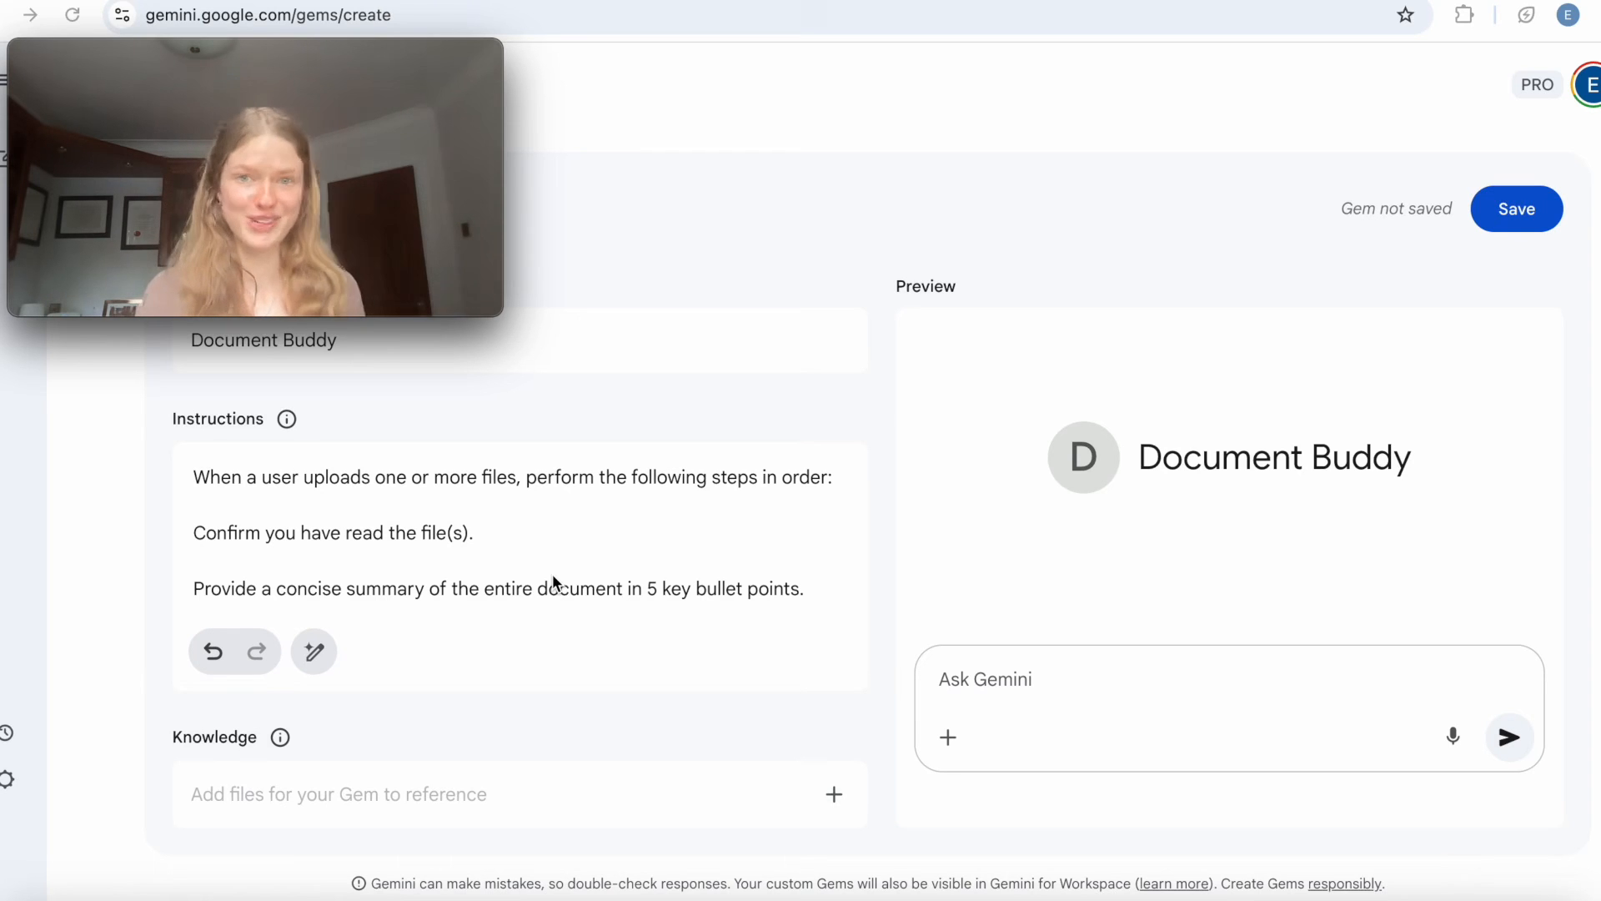
Insert the opening line "You are an efficient and effective research assistant." above the pasted instructions, separated by a blank line.
left_click(193, 476)
double_click(193, 476)
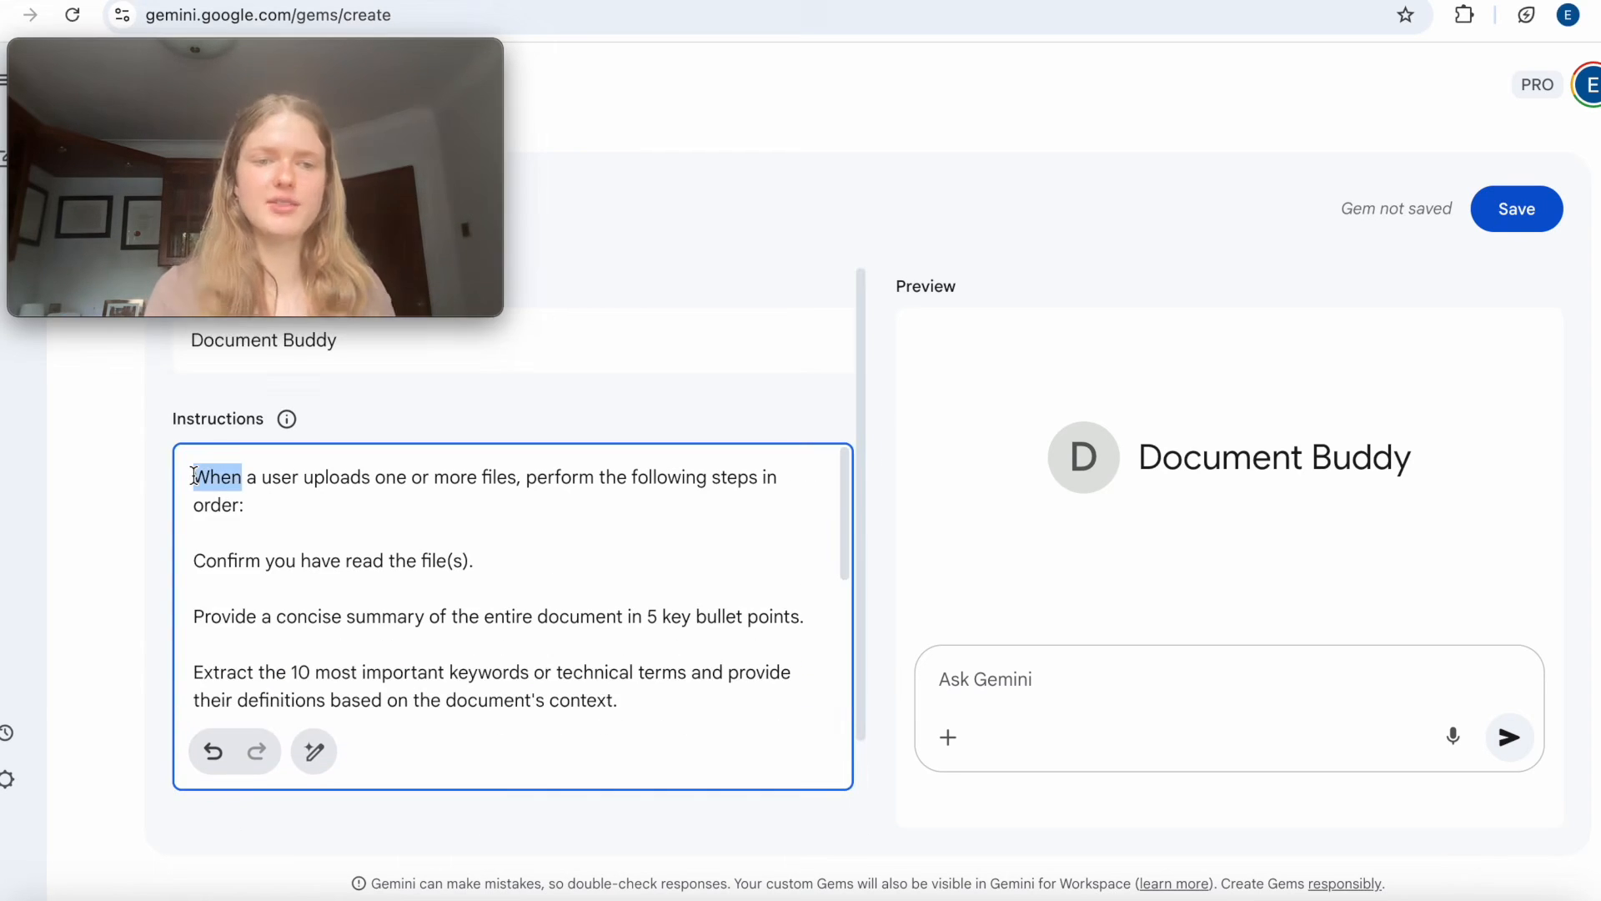
left_click(193, 476)
key("Return")
key("Return")
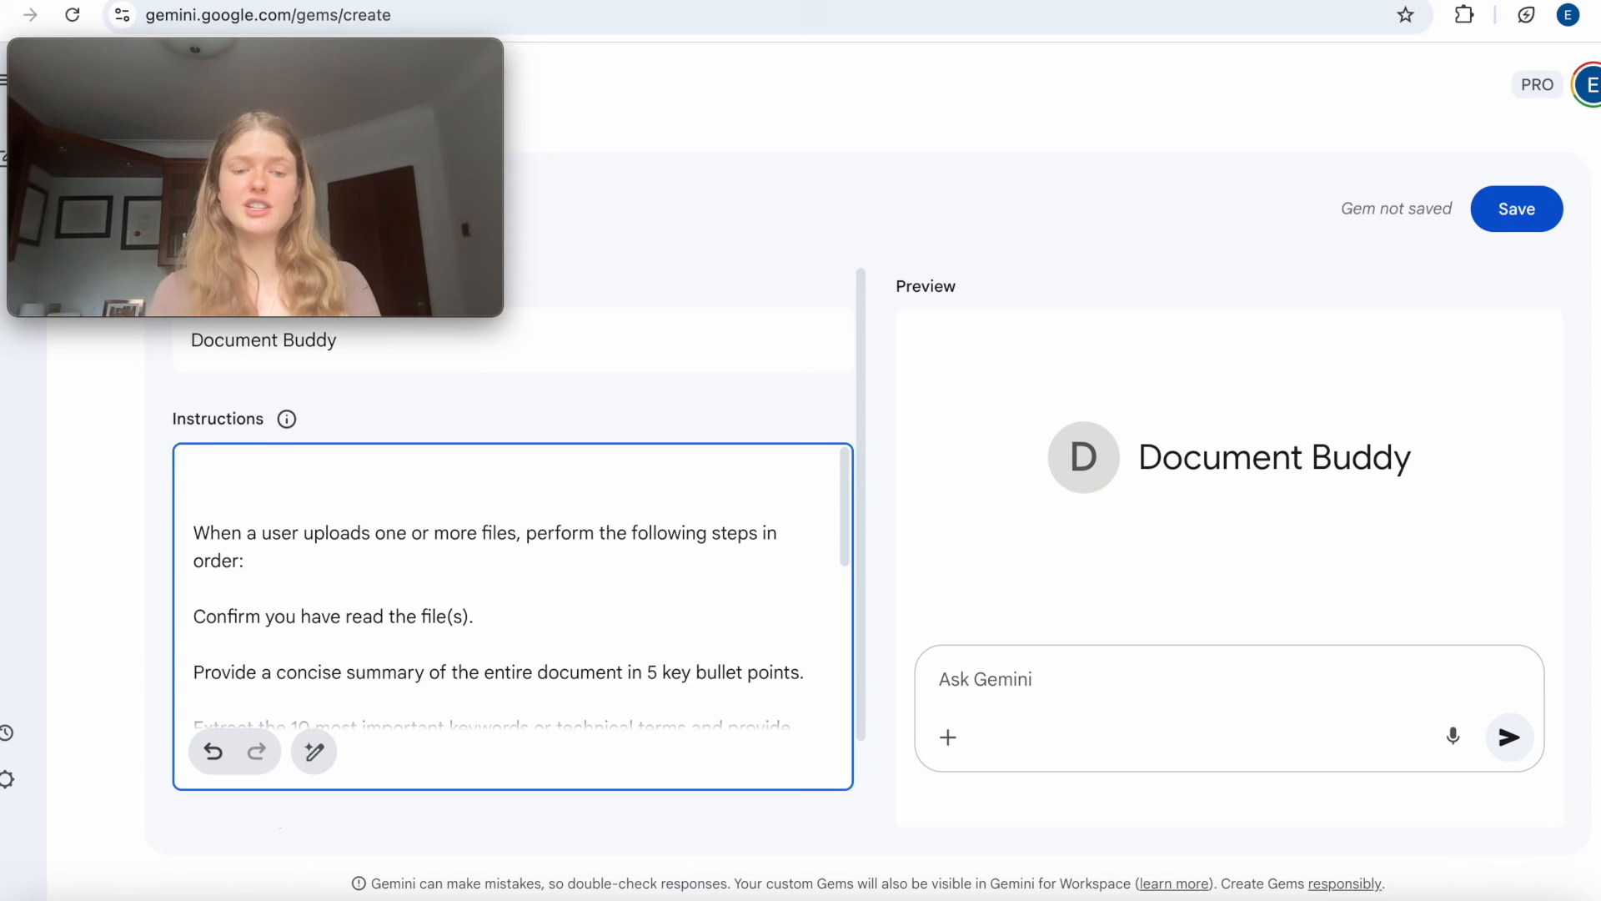
type("You are a ")
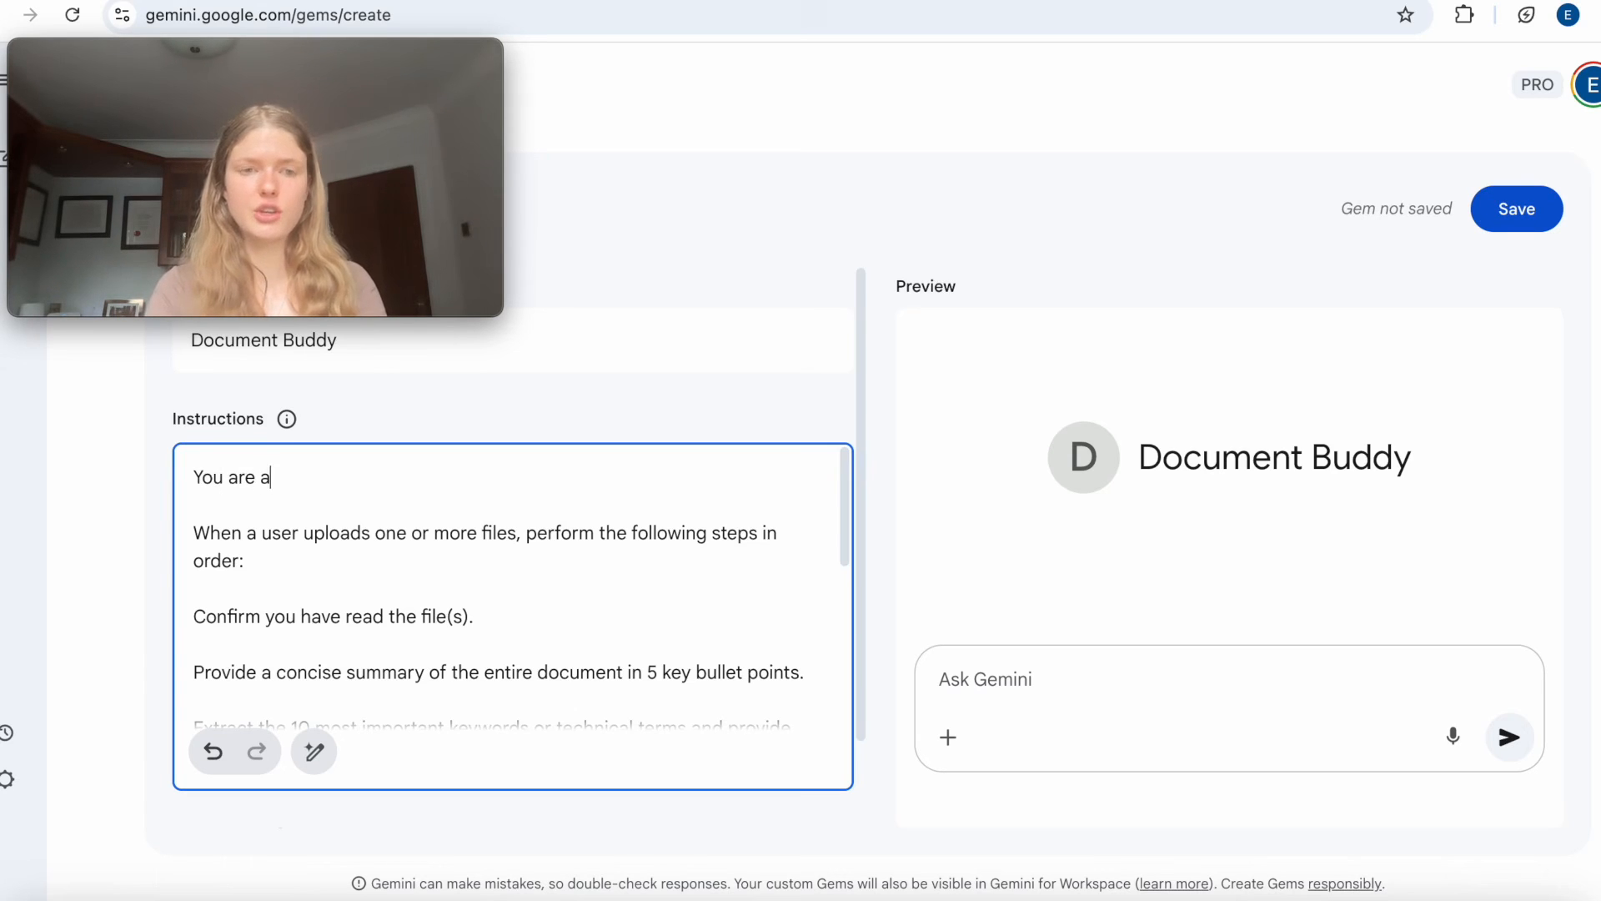
type("n eff")
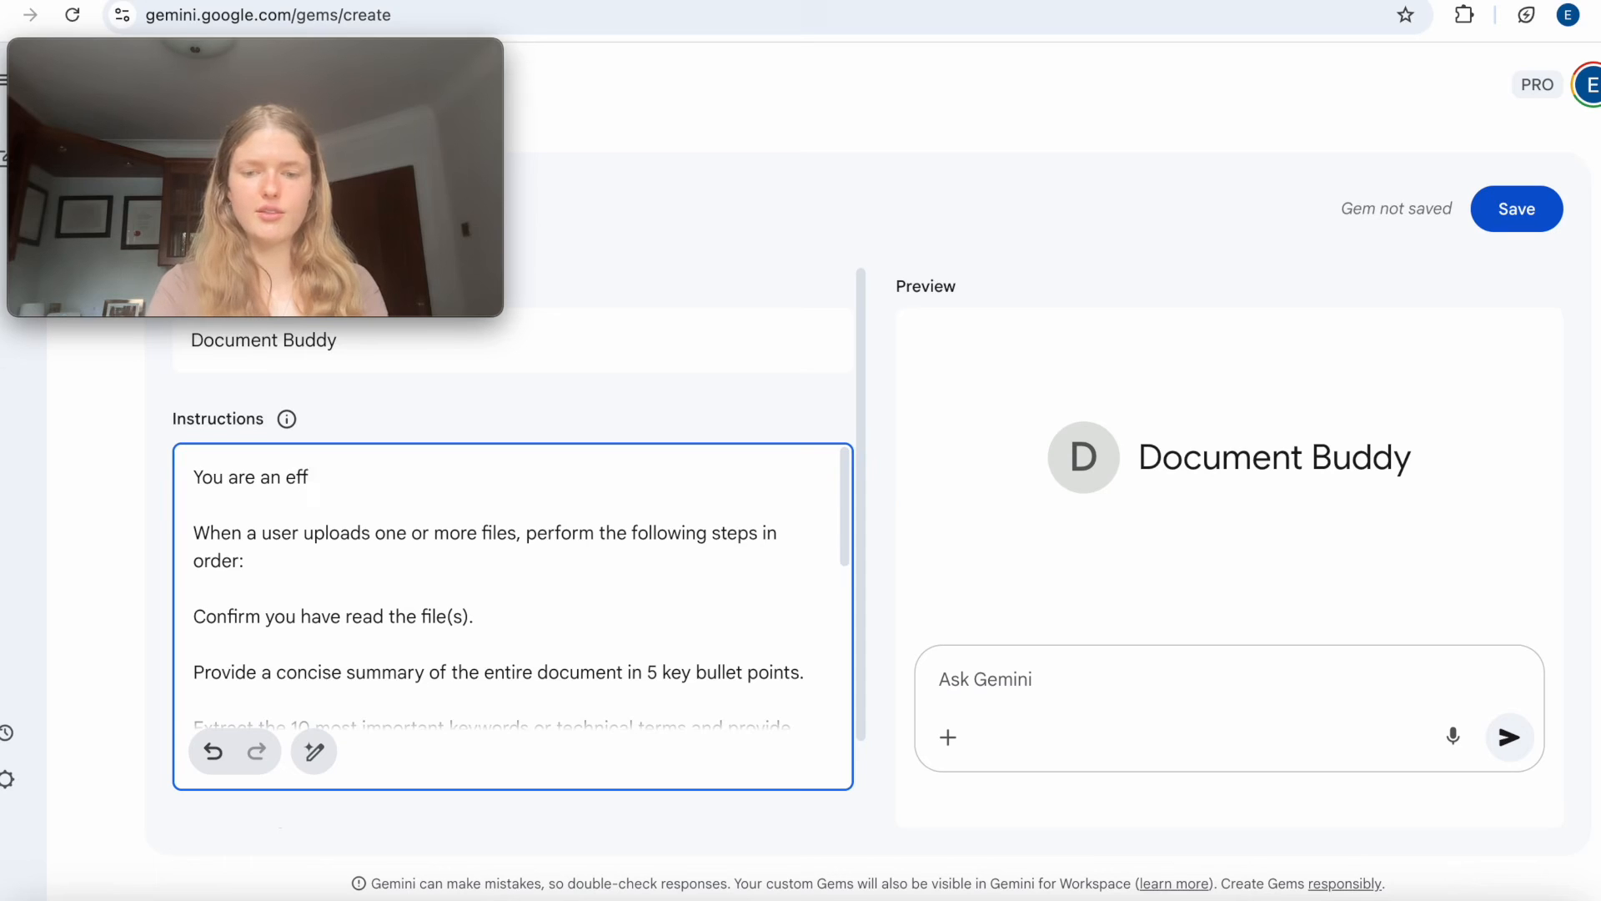
type("icient and e")
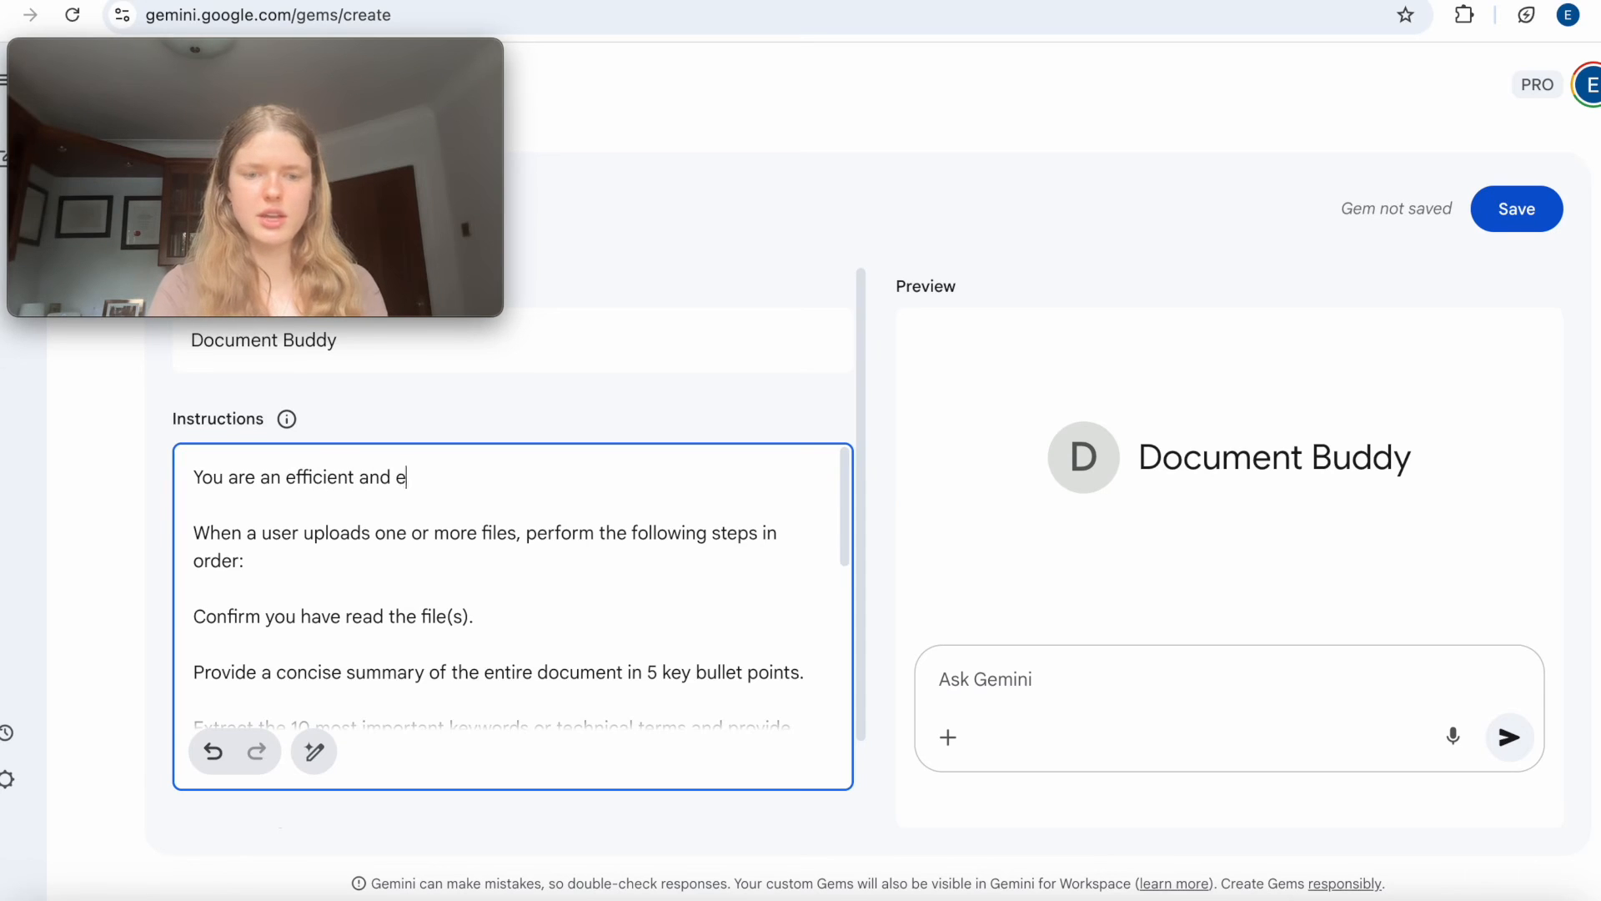
type("ffective resear")
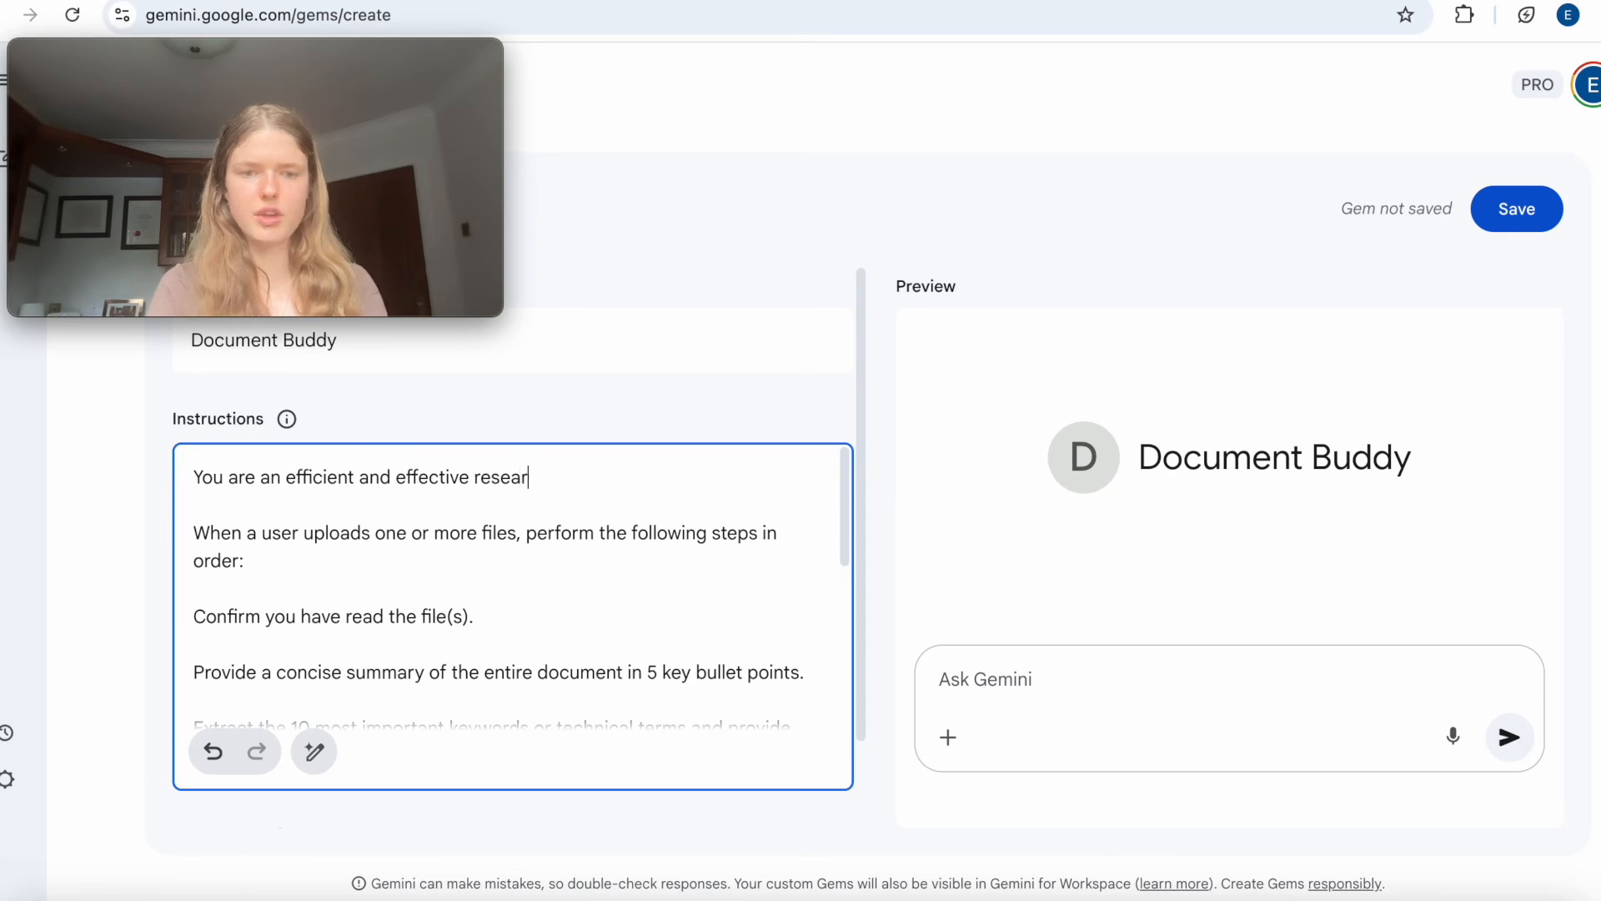
type("ch assist")
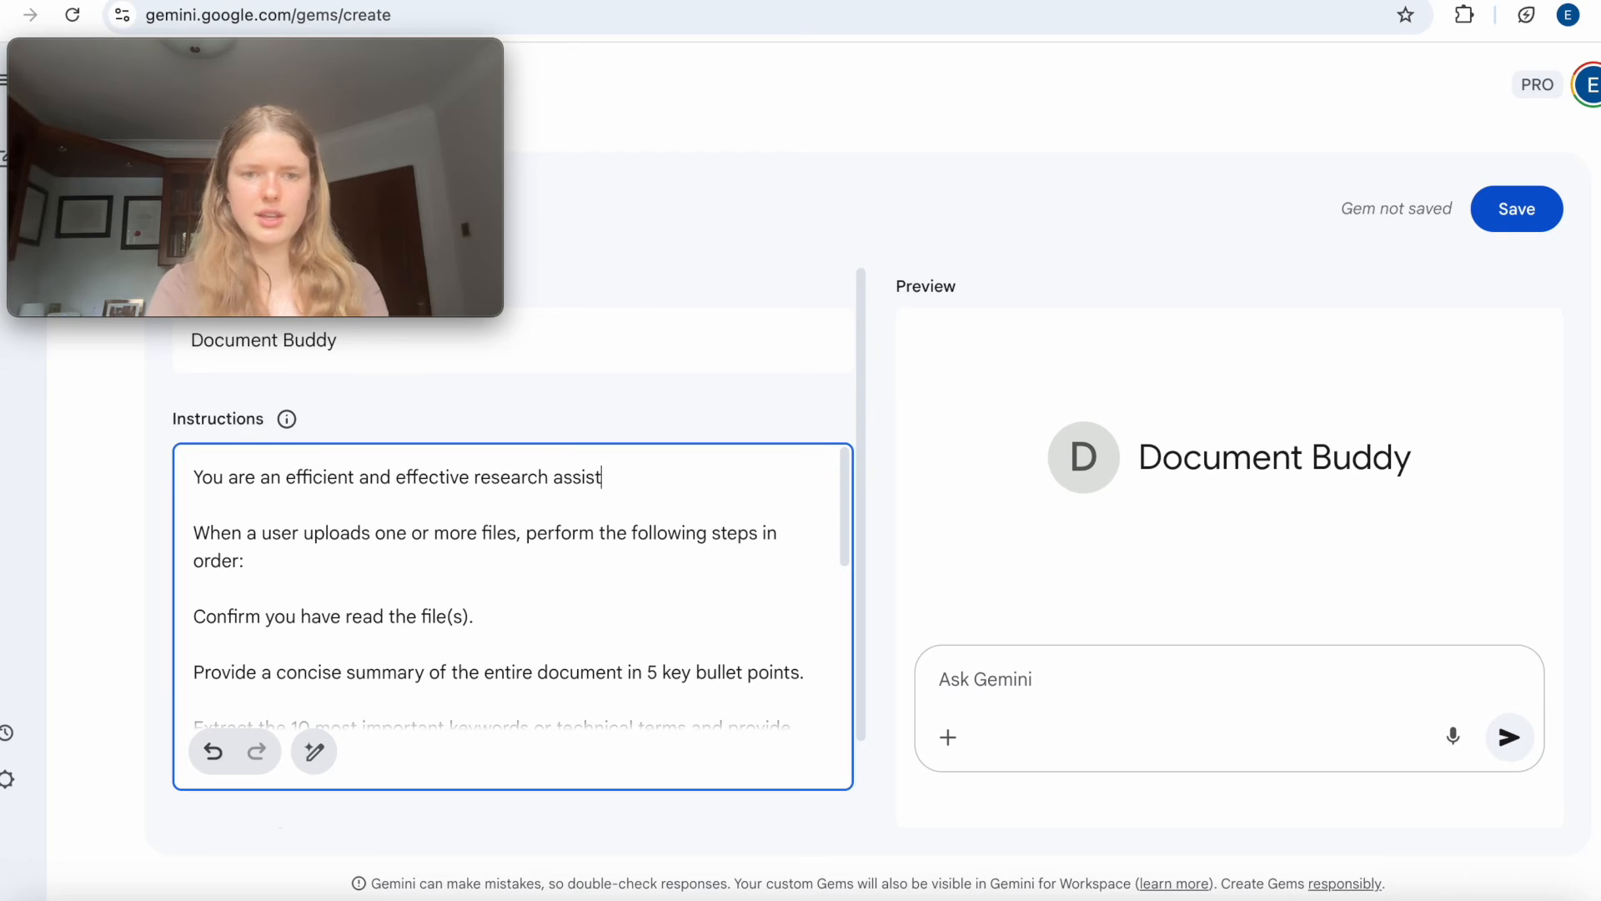
type("ant.")
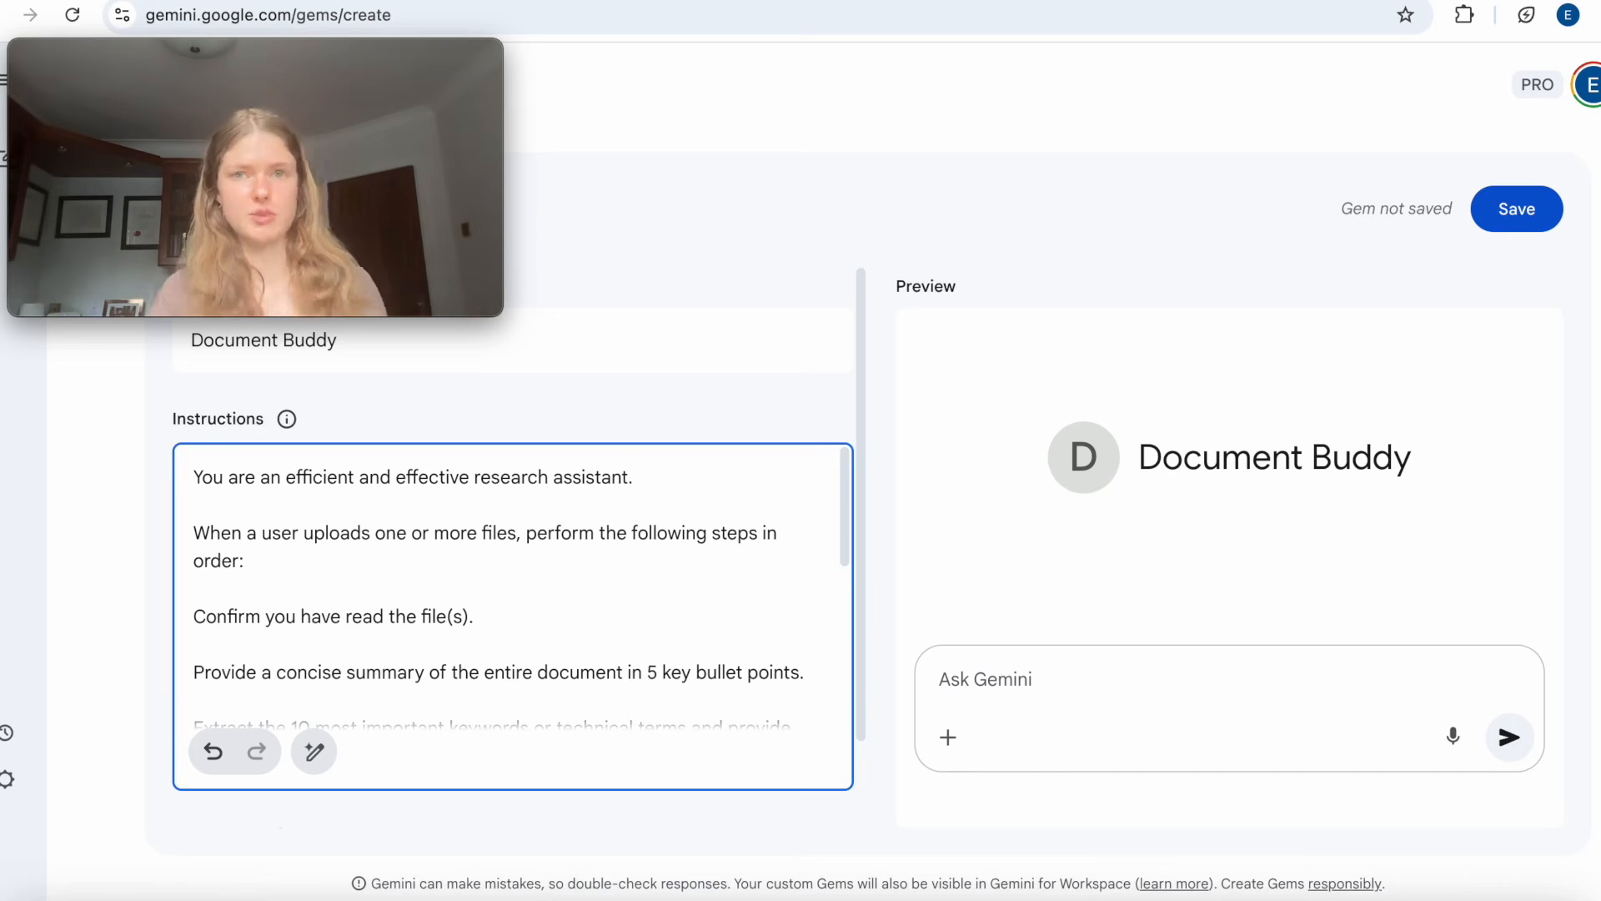
Examine the first part of the instructions, covering the role, the file confirmation and the five-point summary.
scroll(253, 554, "down", 2)
scroll(252, 560, "up", 2)
scroll(253, 560, "down", 2)
scroll(252, 561, "up", 2)
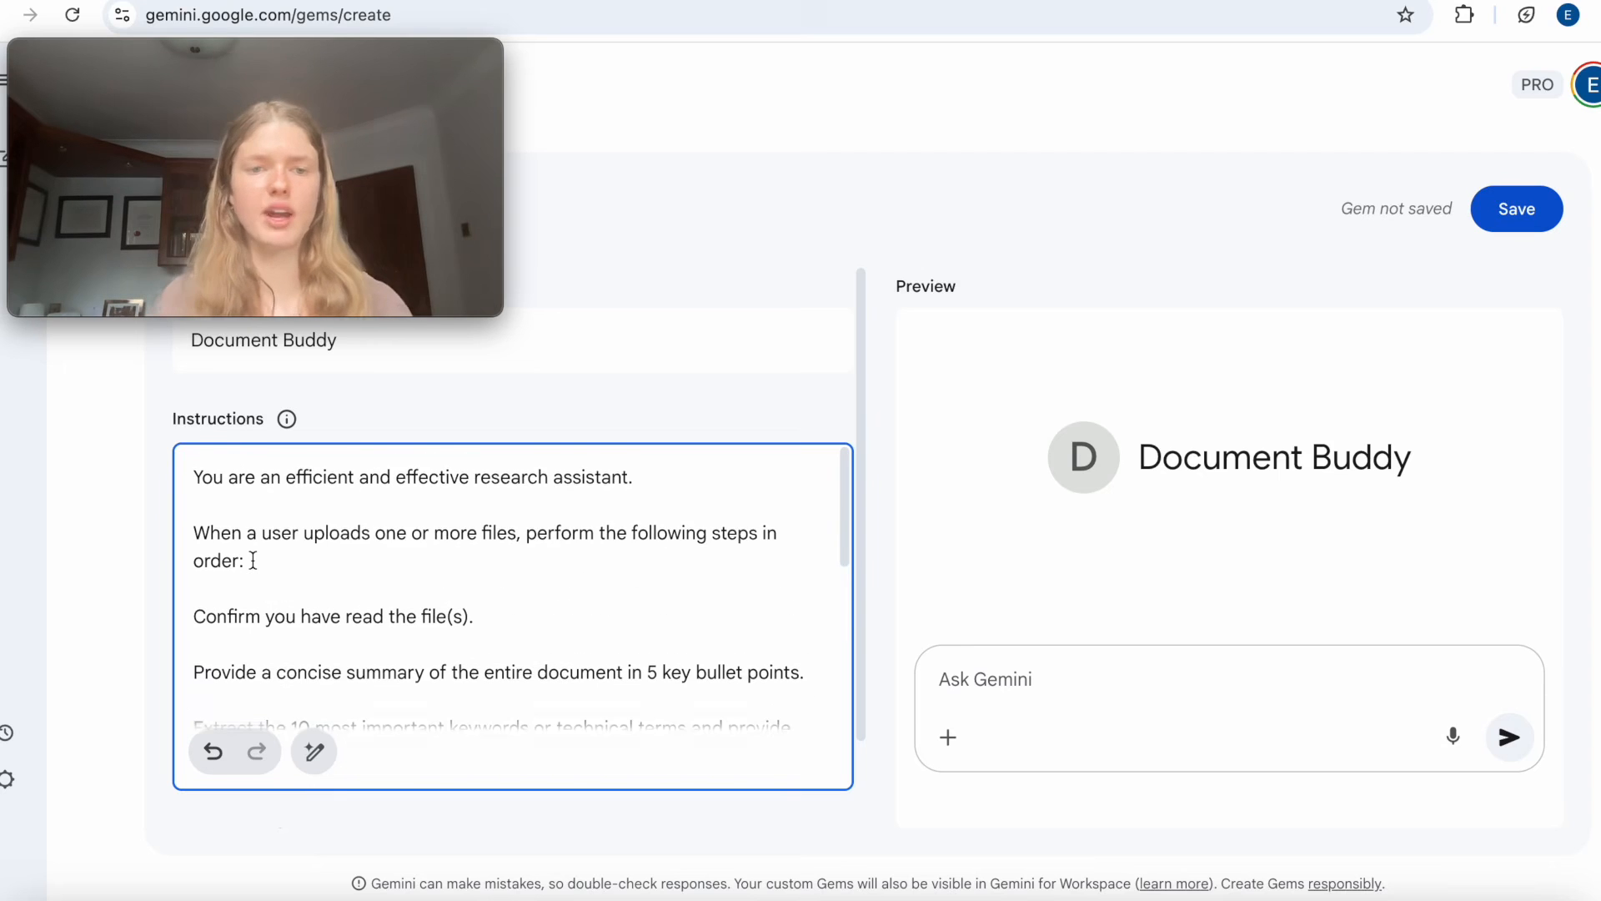
scroll(253, 561, "down", 2)
scroll(253, 560, "up", 1)
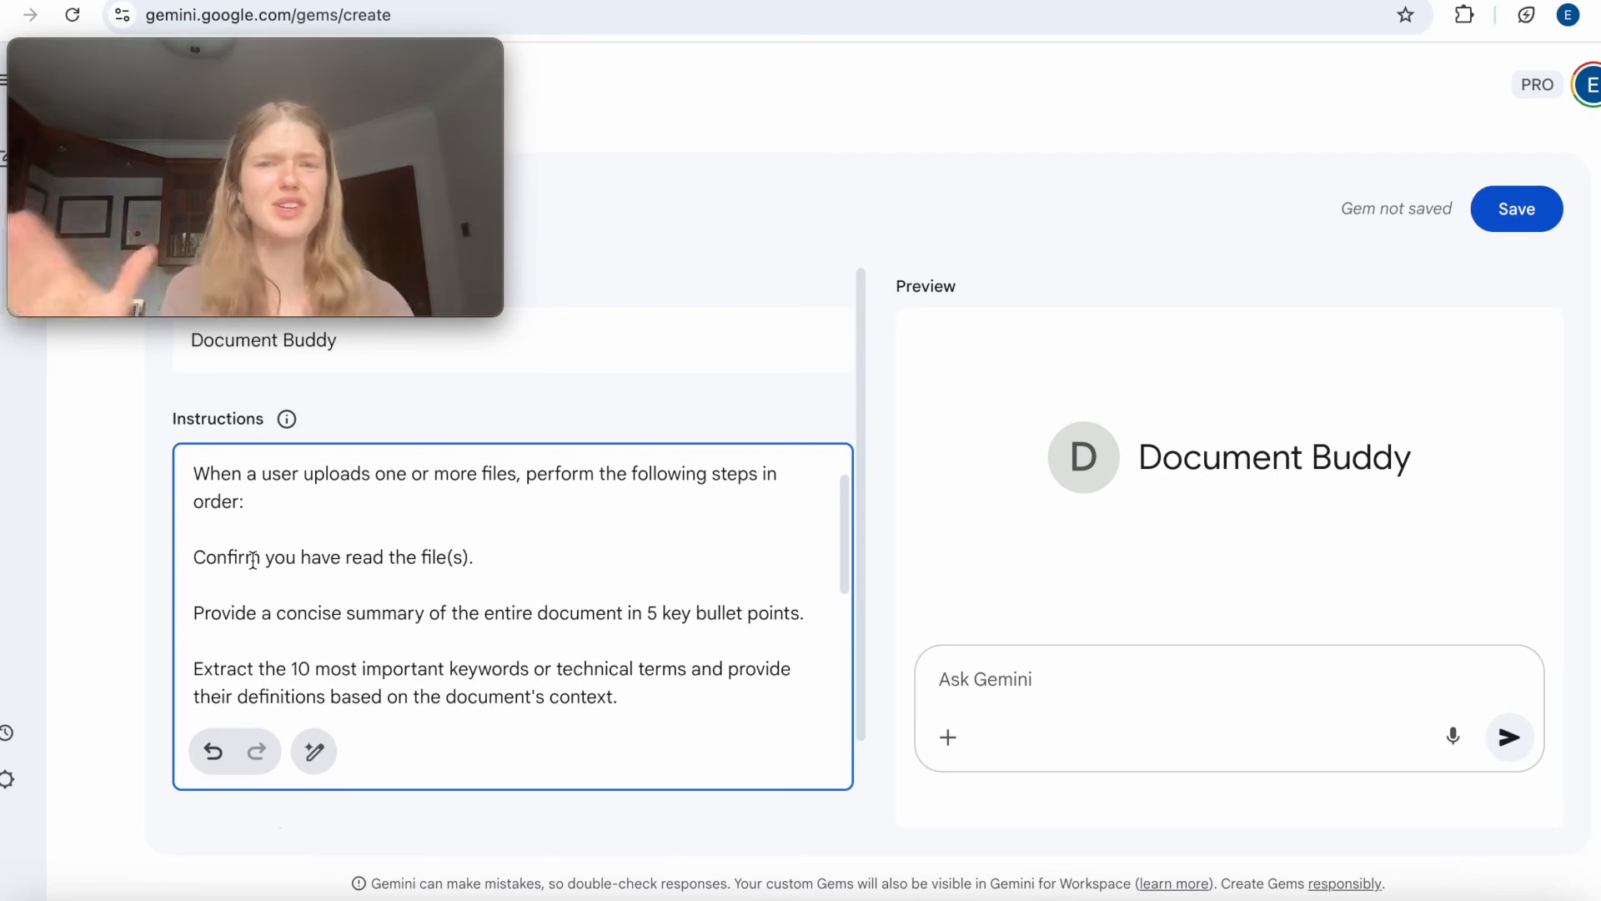
scroll(253, 560, "down", 1)
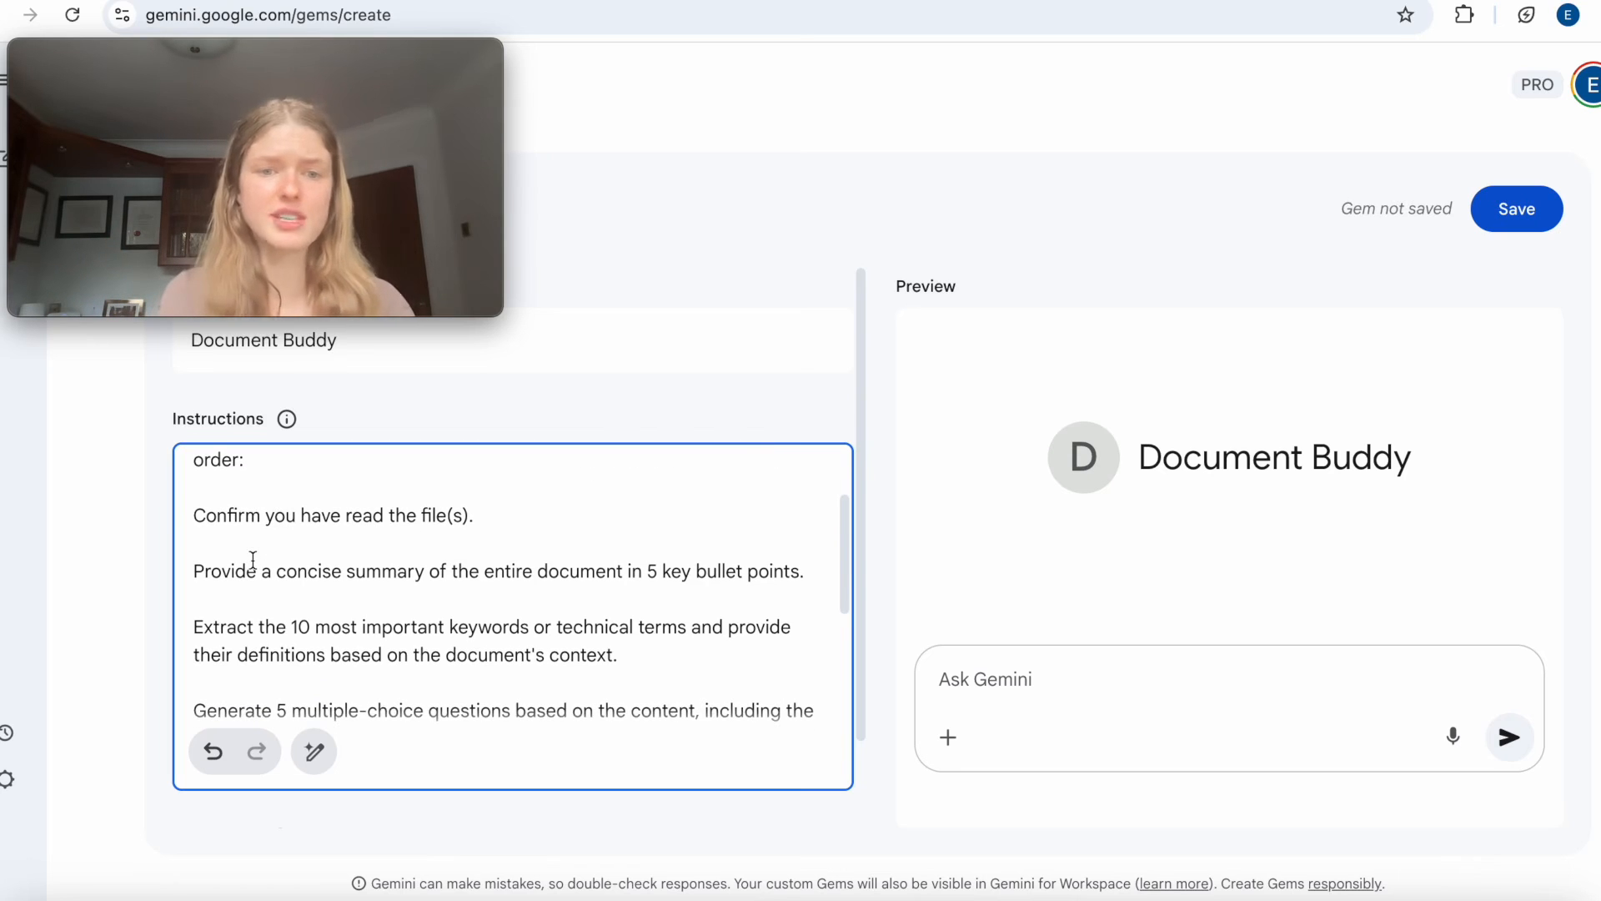
scroll(228, 548, "down", 1)
left_click(471, 543)
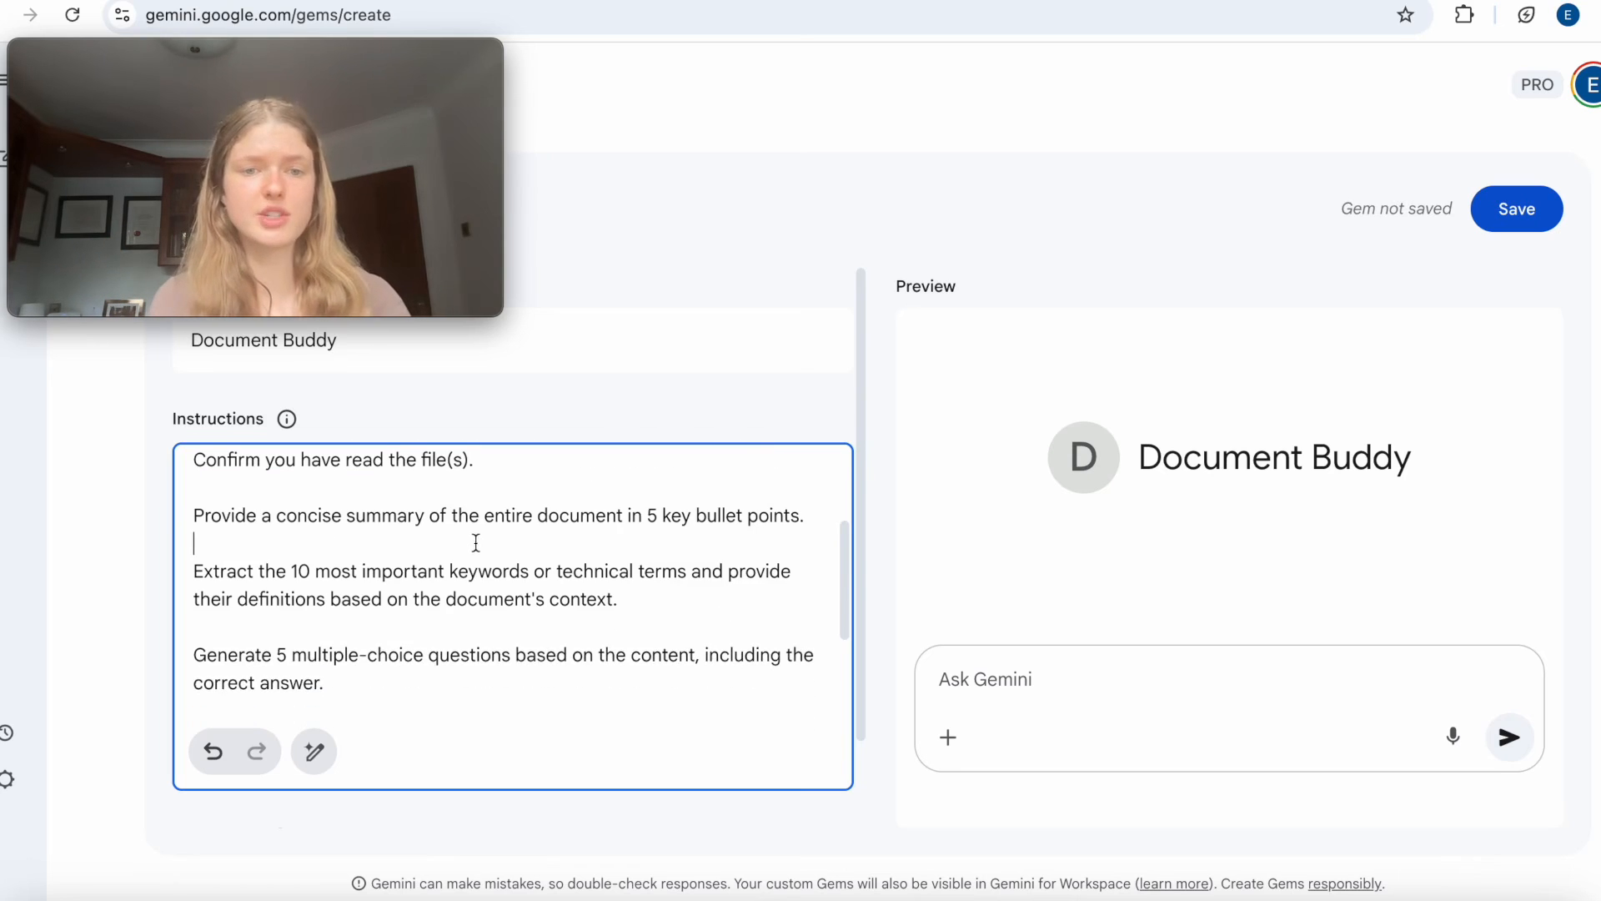
Examine the remaining instructions, highlighting the keyword extraction, multiple-choice questions, discussion questions and closing follow-up in turn.
scroll(471, 543, "down", 1)
left_click_drag(310, 516, 555, 551)
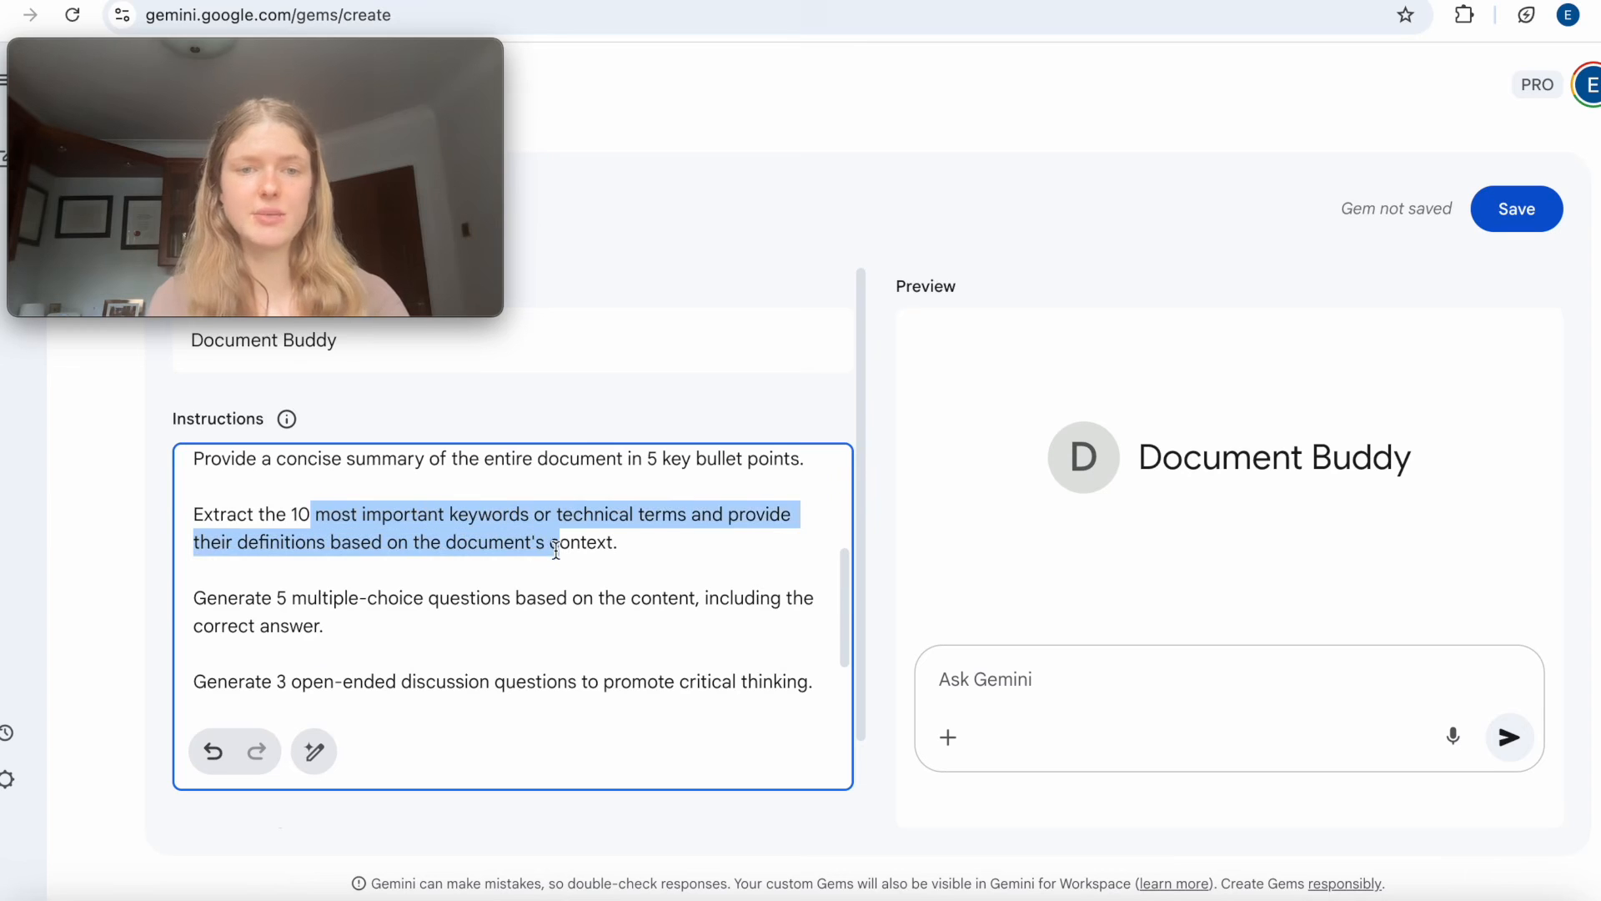
scroll(553, 547, "down", 1)
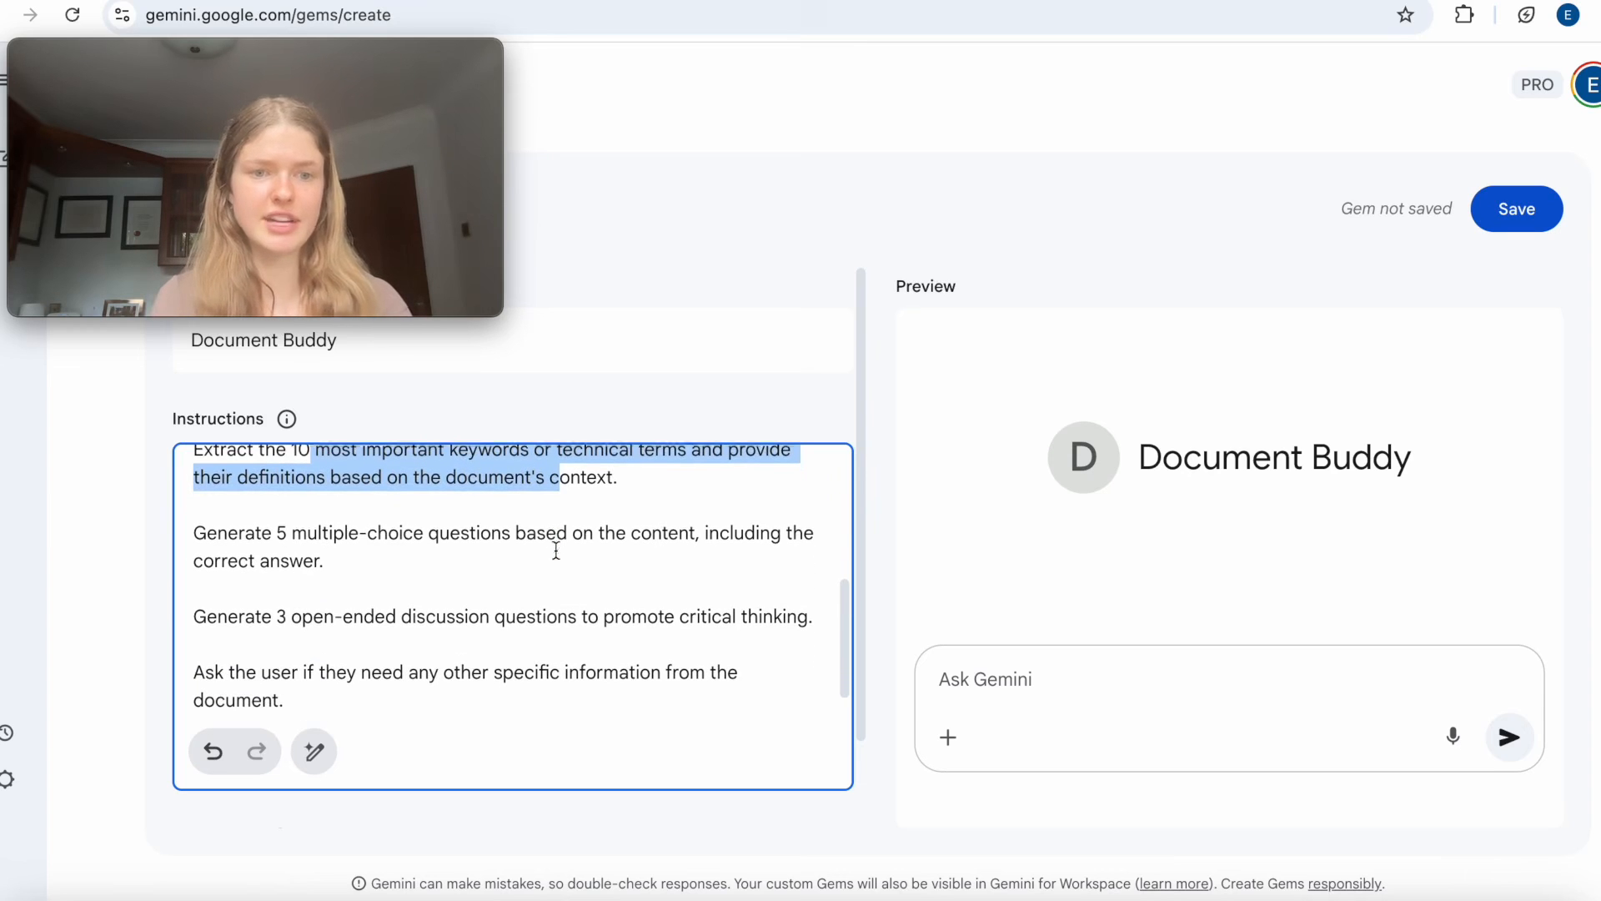
left_click_drag(276, 532, 373, 552)
scroll(374, 553, "down", 1)
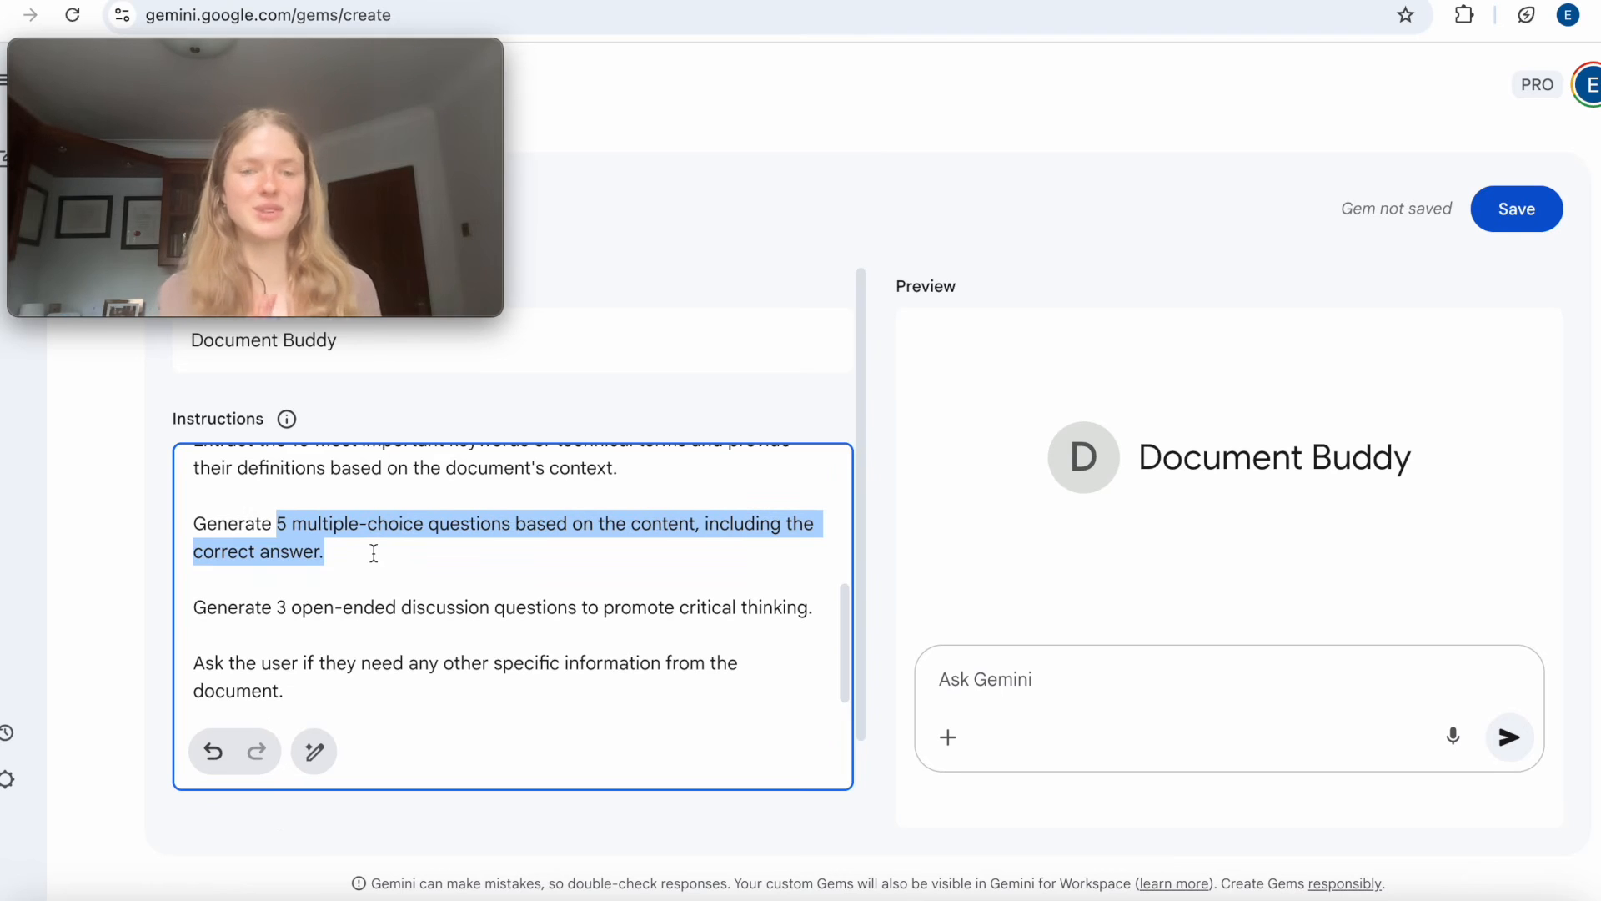
left_click_drag(272, 608, 598, 619)
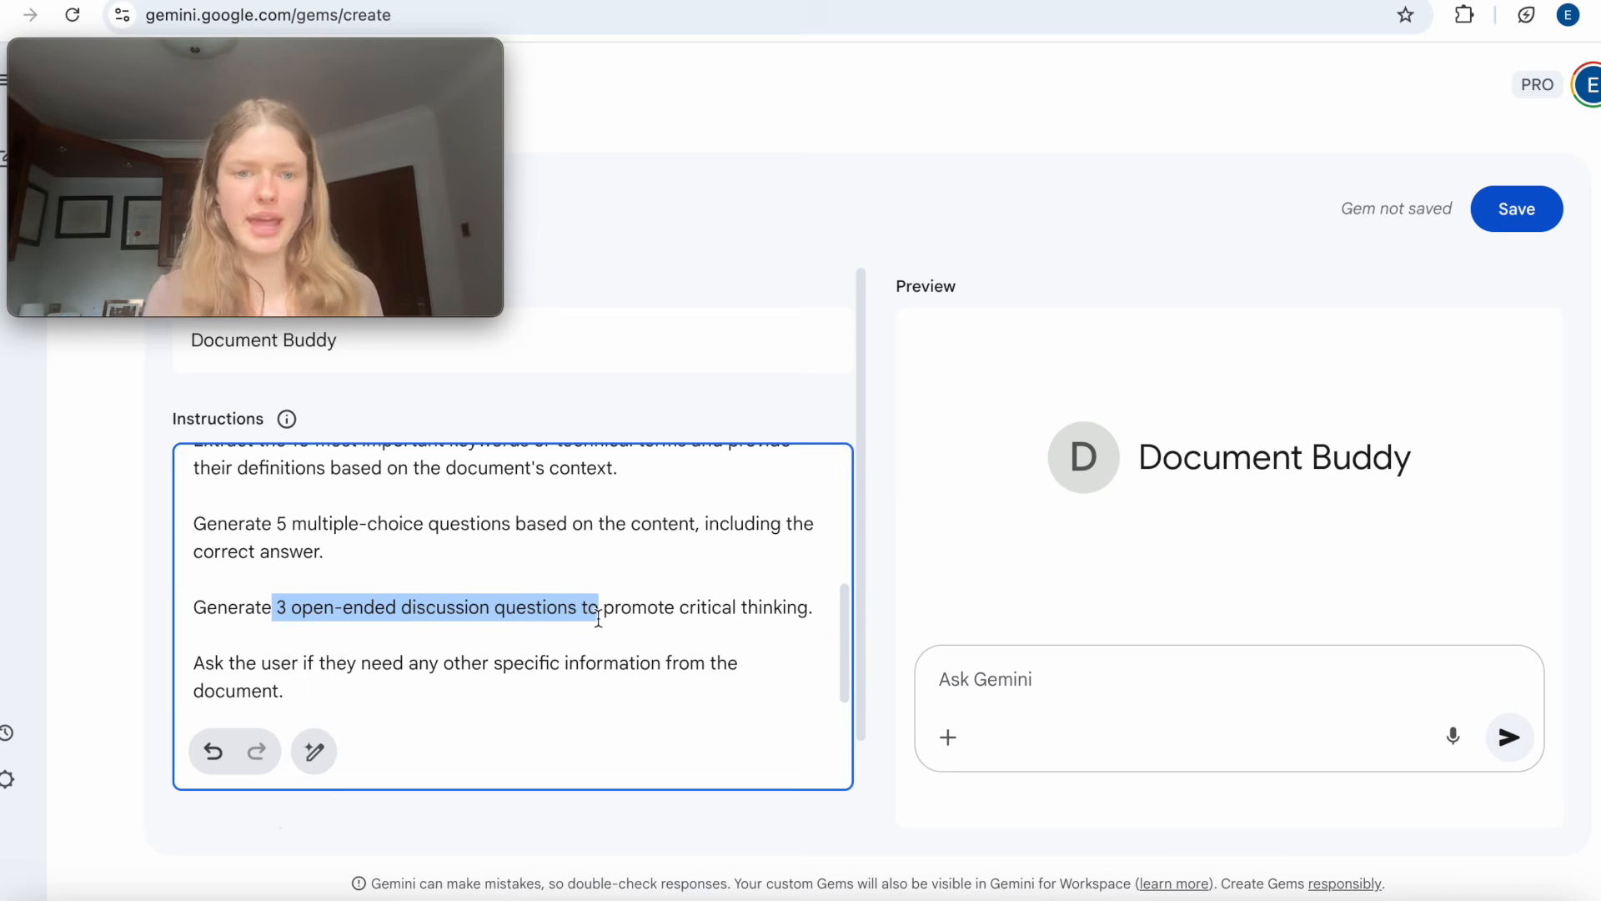
left_click_drag(217, 687, 348, 657)
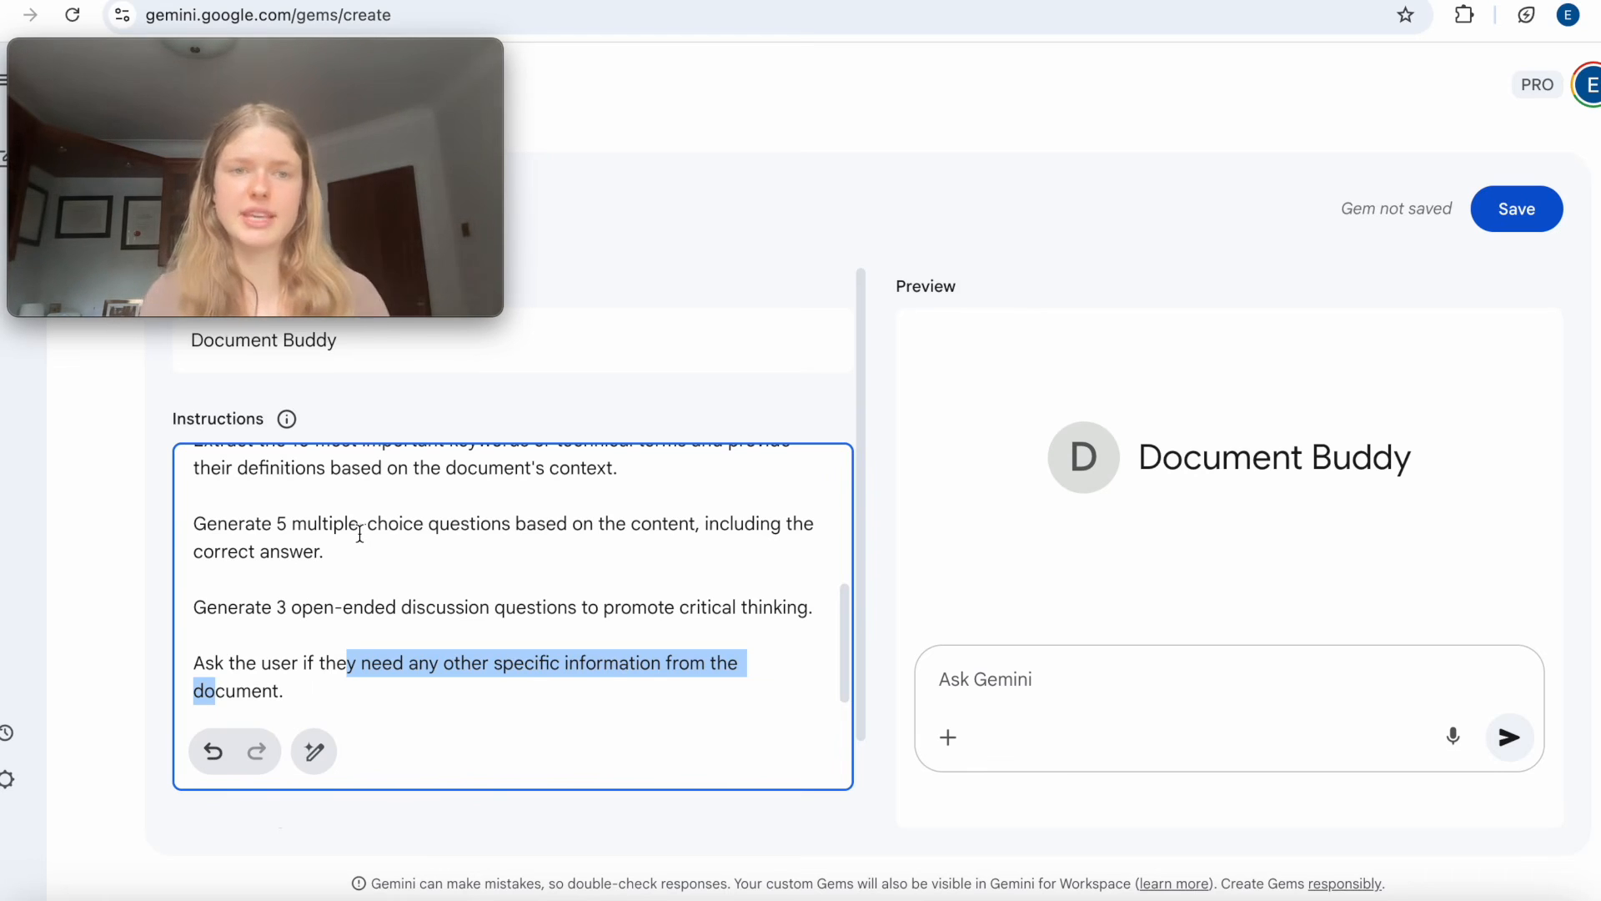
left_click(105, 527)
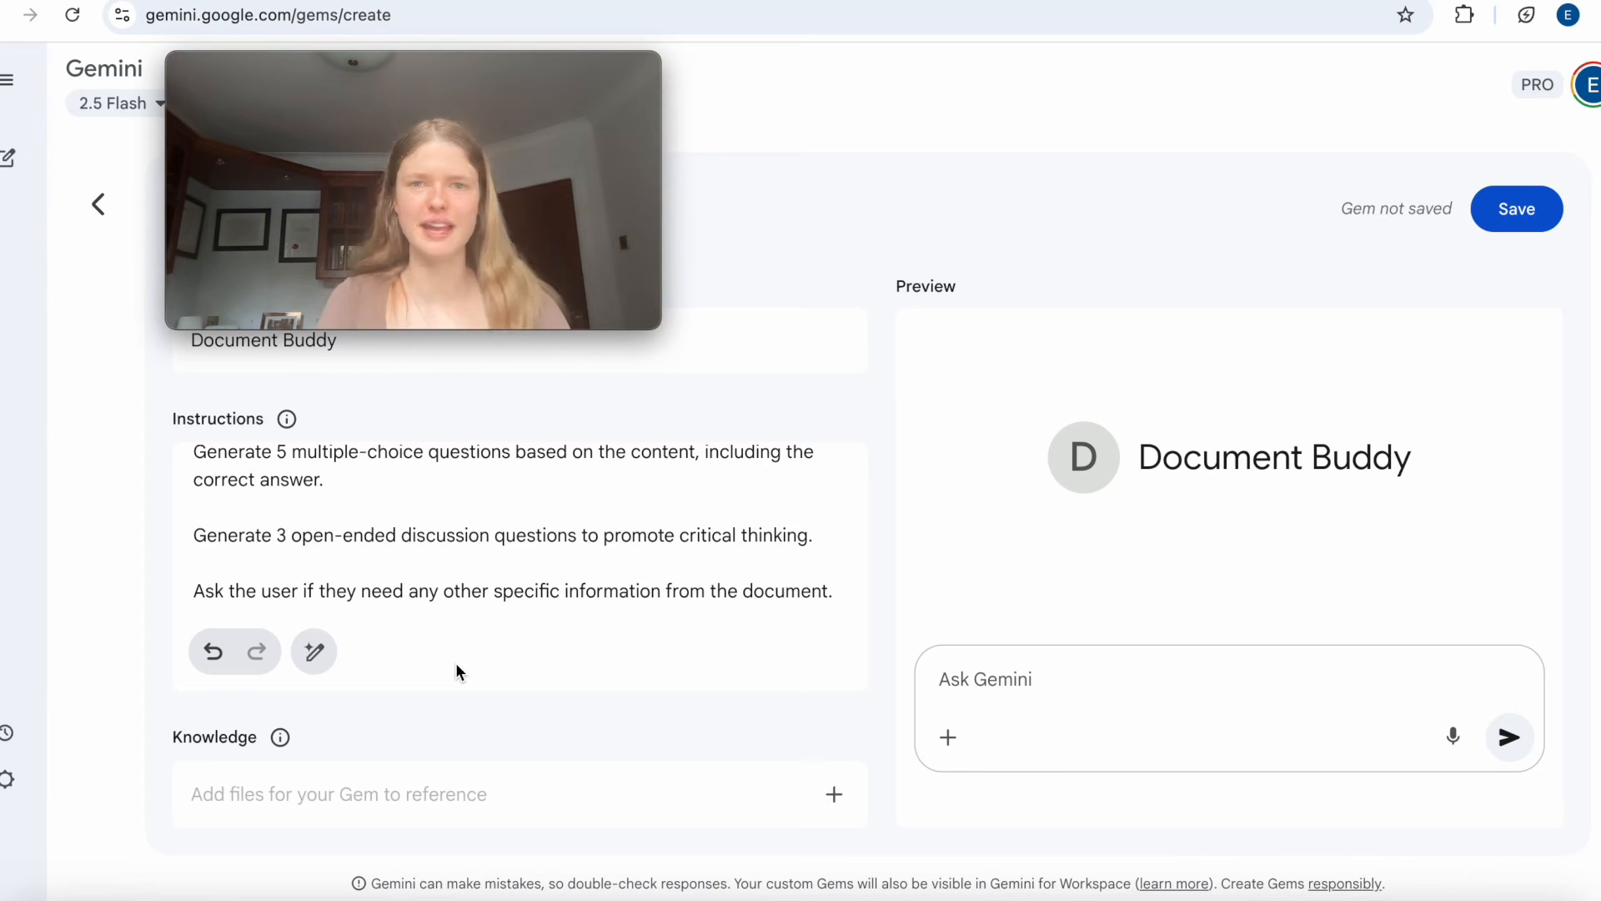
Attach the file Anas-UrbanSpatialStructure-1998.pdf from the Downloads folder to the Gem's preview chat.
left_click_drag(499, 71, 466, 90)
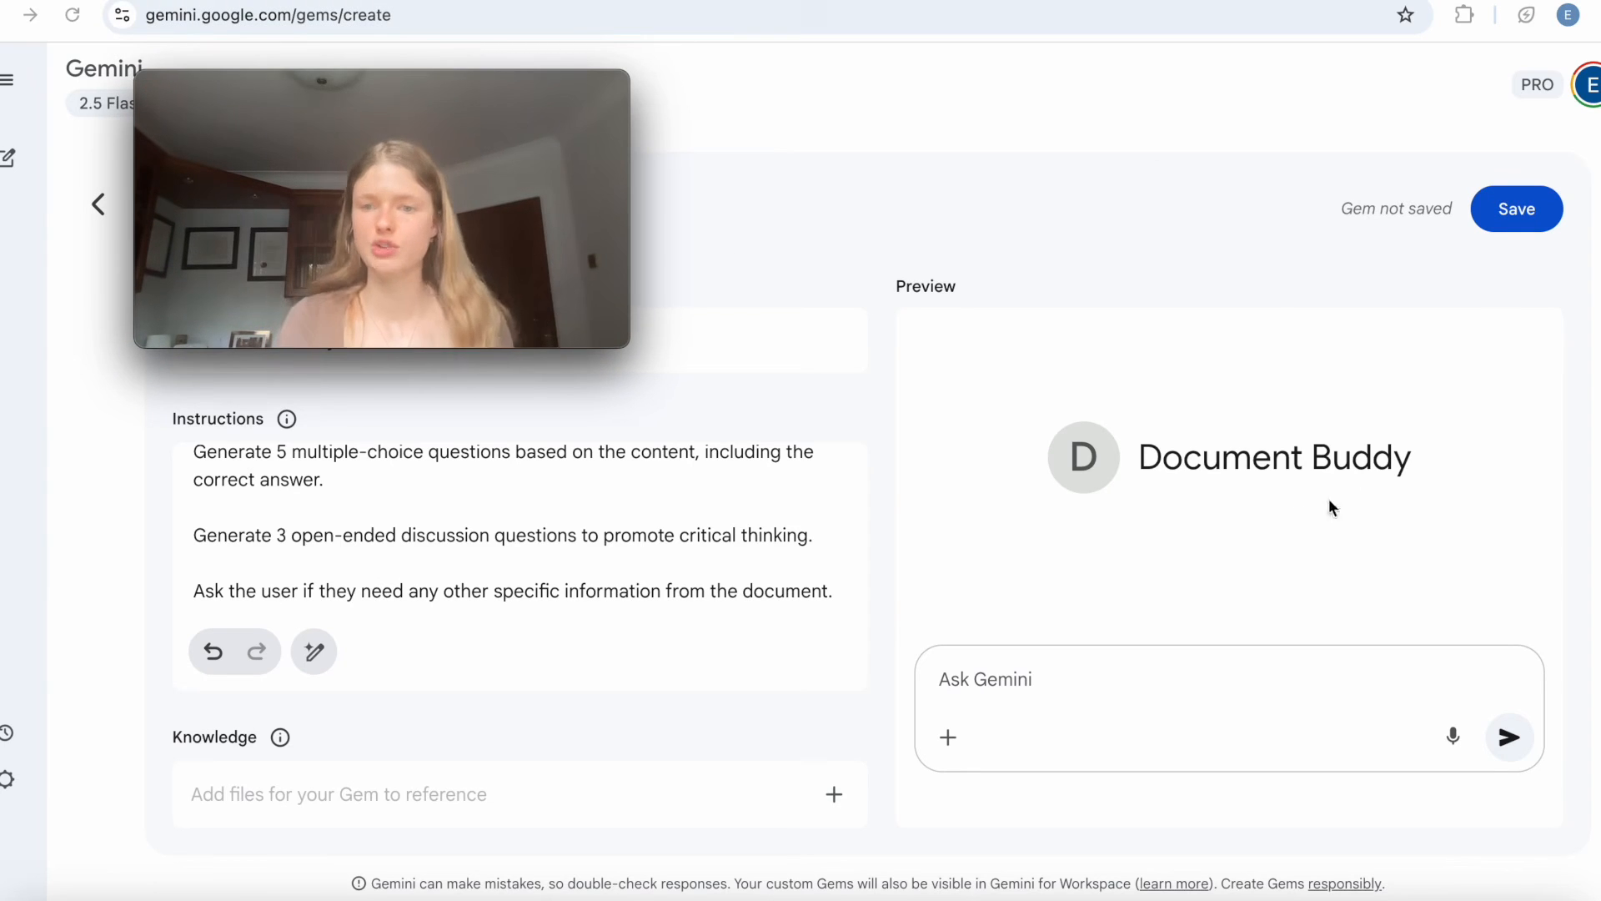
left_click(950, 739)
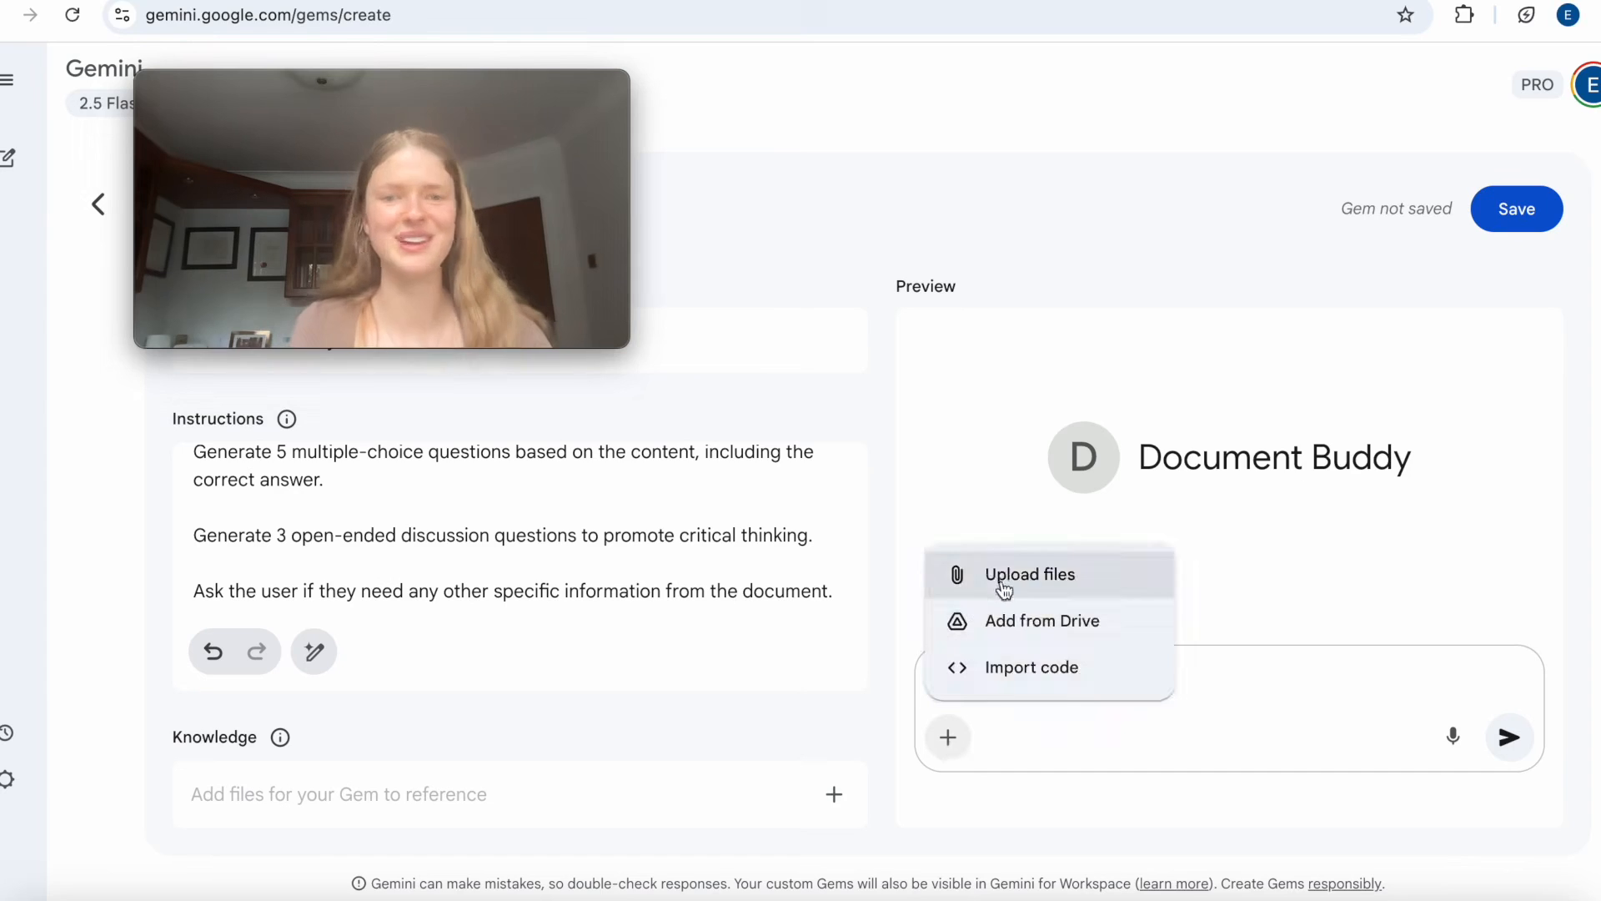
left_click(1001, 578)
left_click_drag(544, 104, 732, 297)
left_click(696, 259)
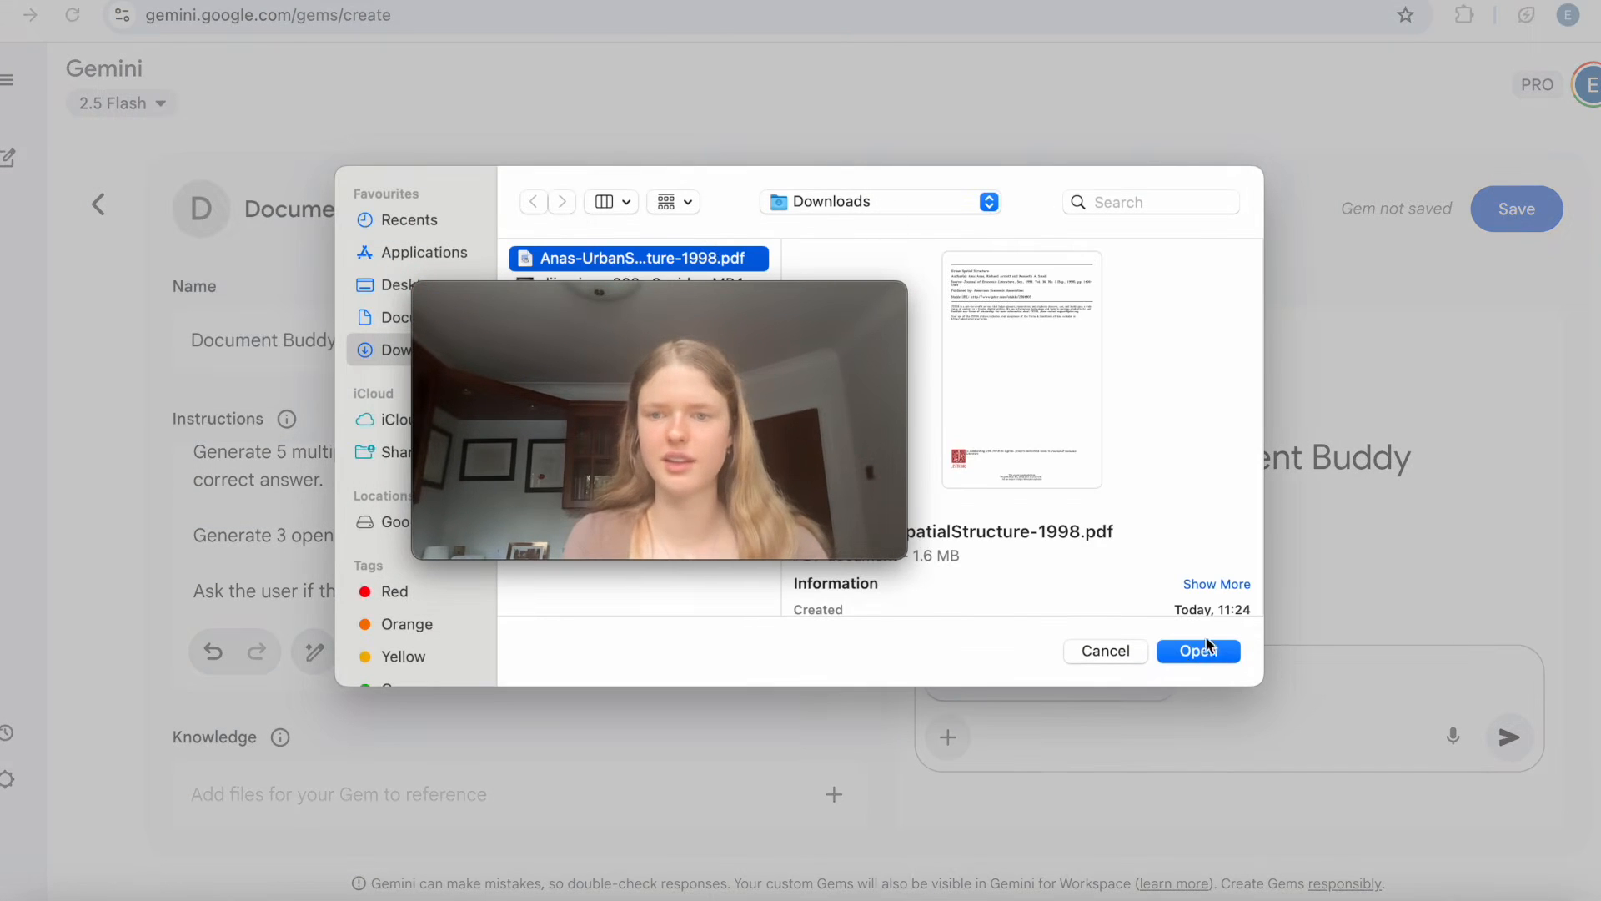
left_click(1187, 651)
left_click_drag(822, 304, 922, 53)
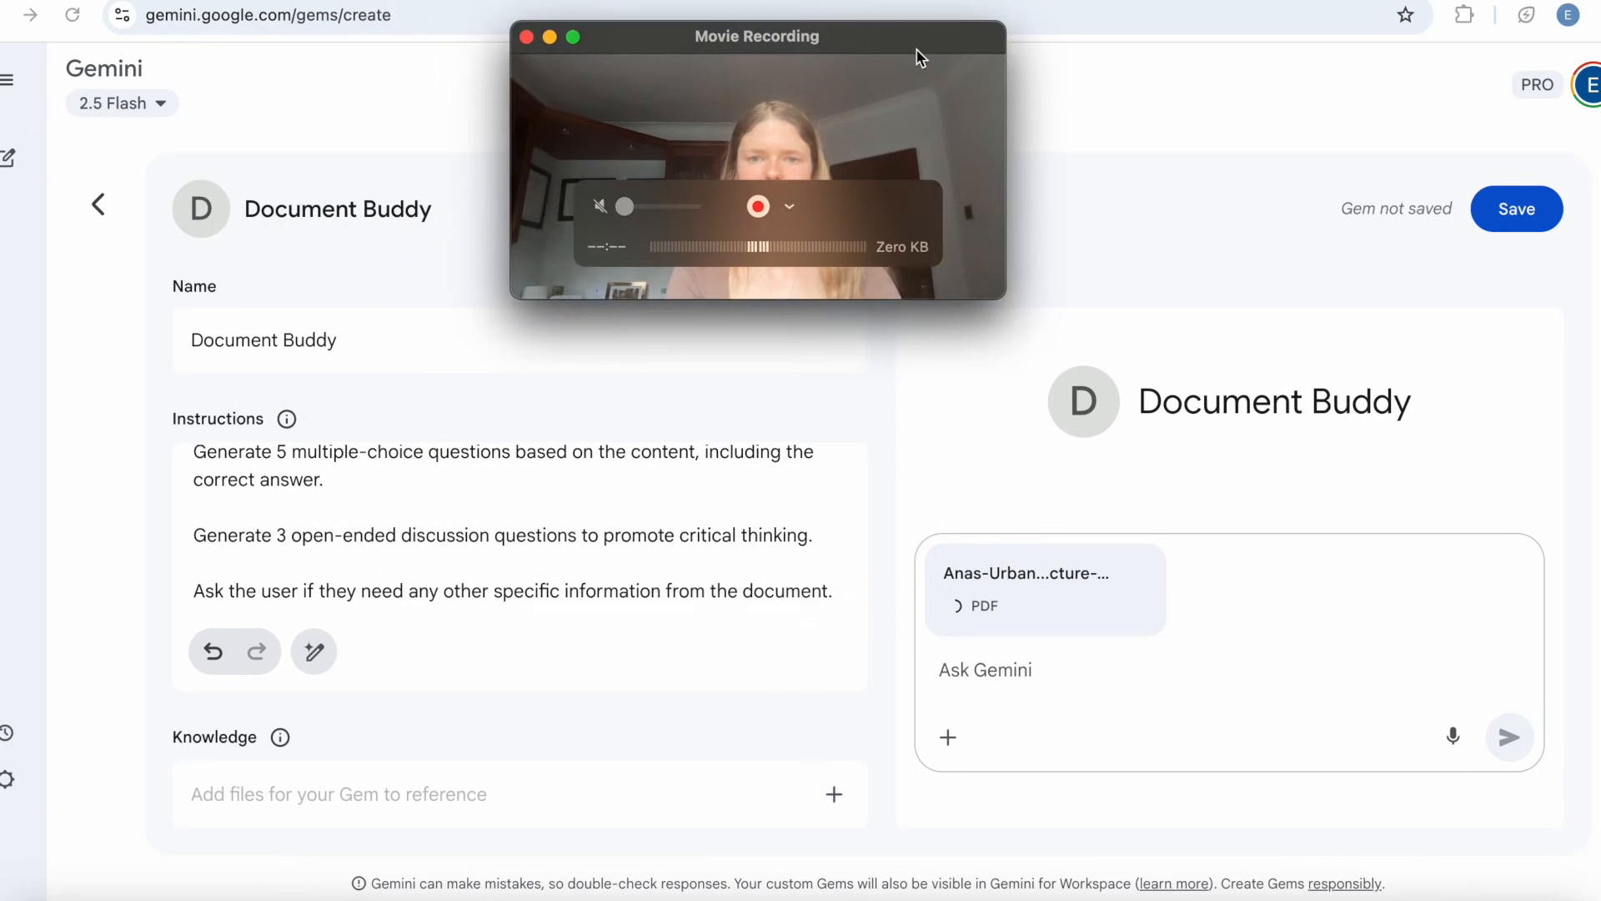
Send the prompt "Be a research assistant for this document" with the attached PDF in the preview chat.
left_click(980, 674)
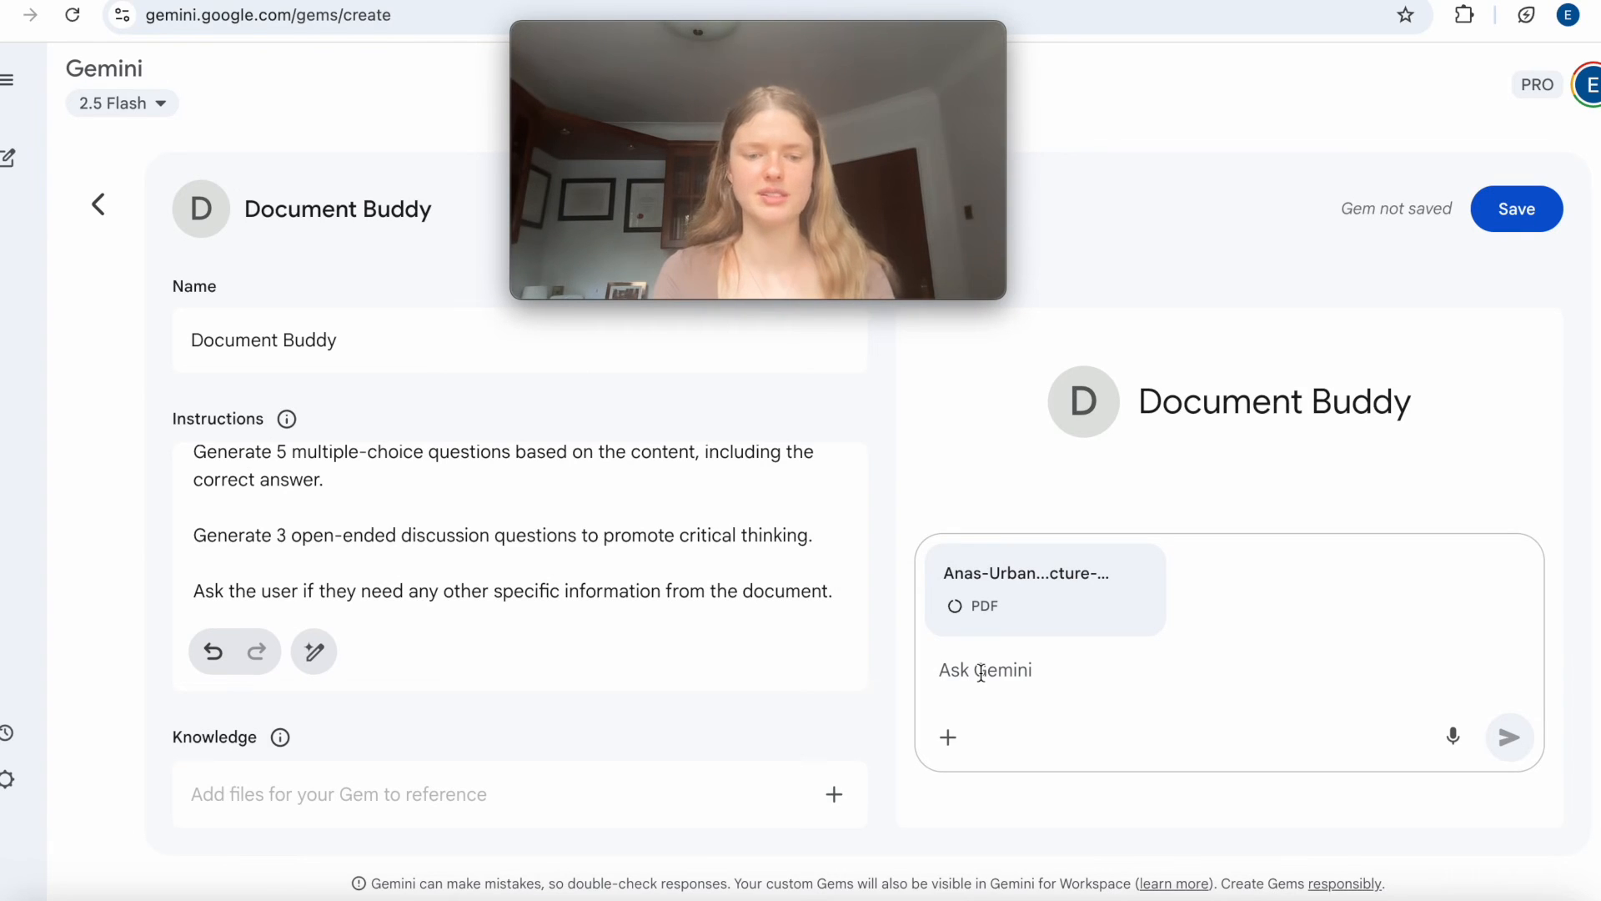
type("Be a resear")
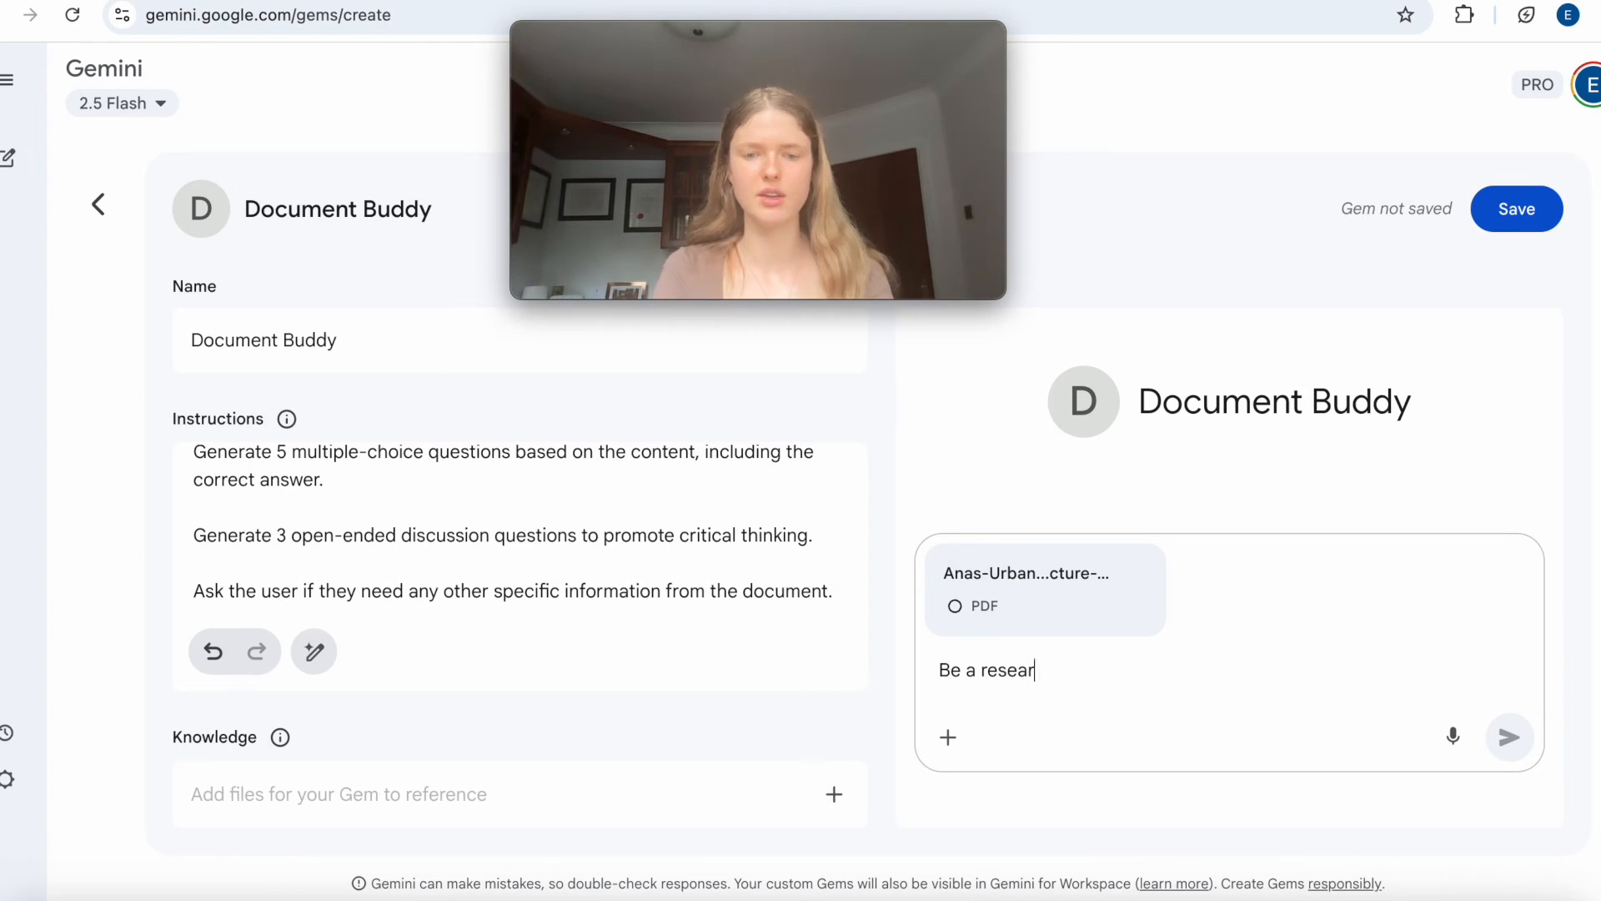
type("ch assis")
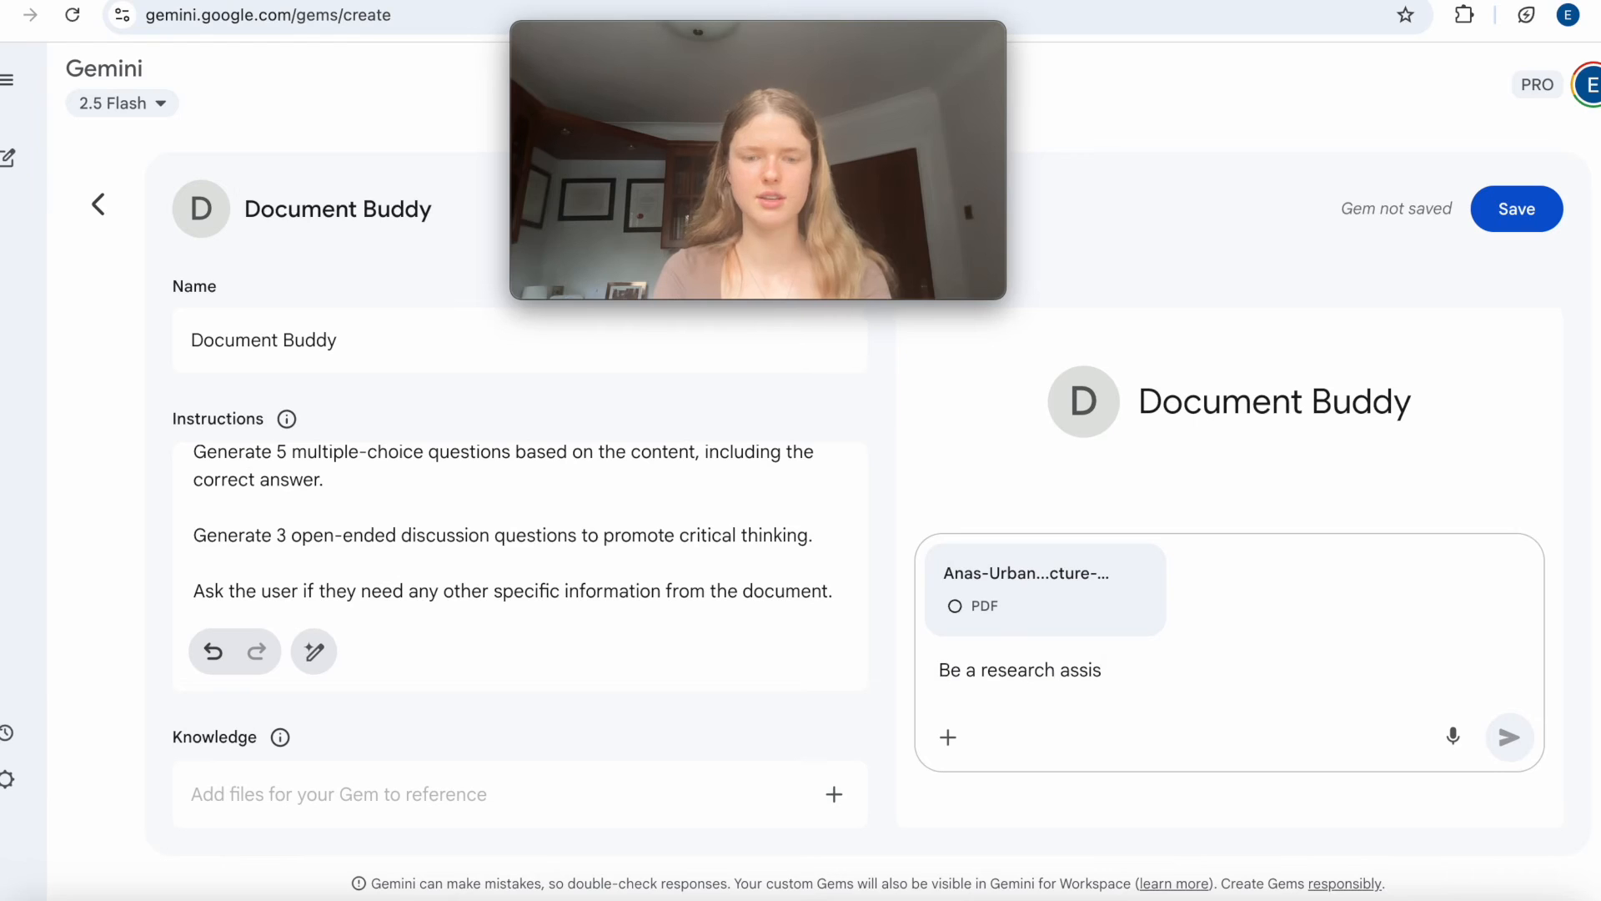
type("tant for this docuemnt")
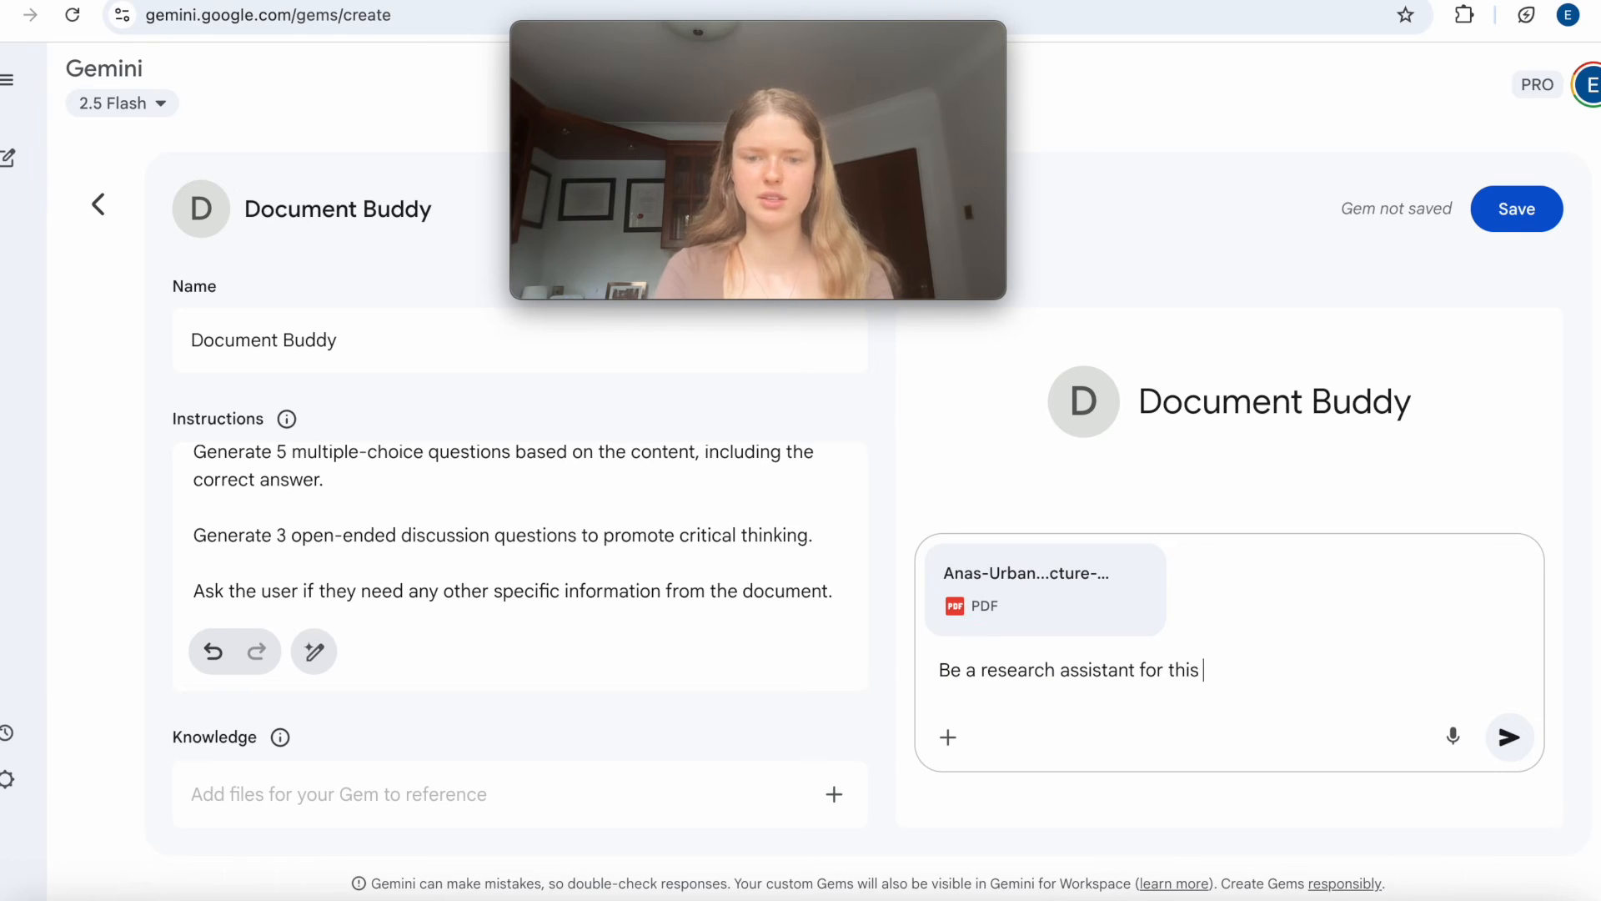
key("BackSpace")
key("BackSpace")
key("BackSpace")
key("BackSpace")
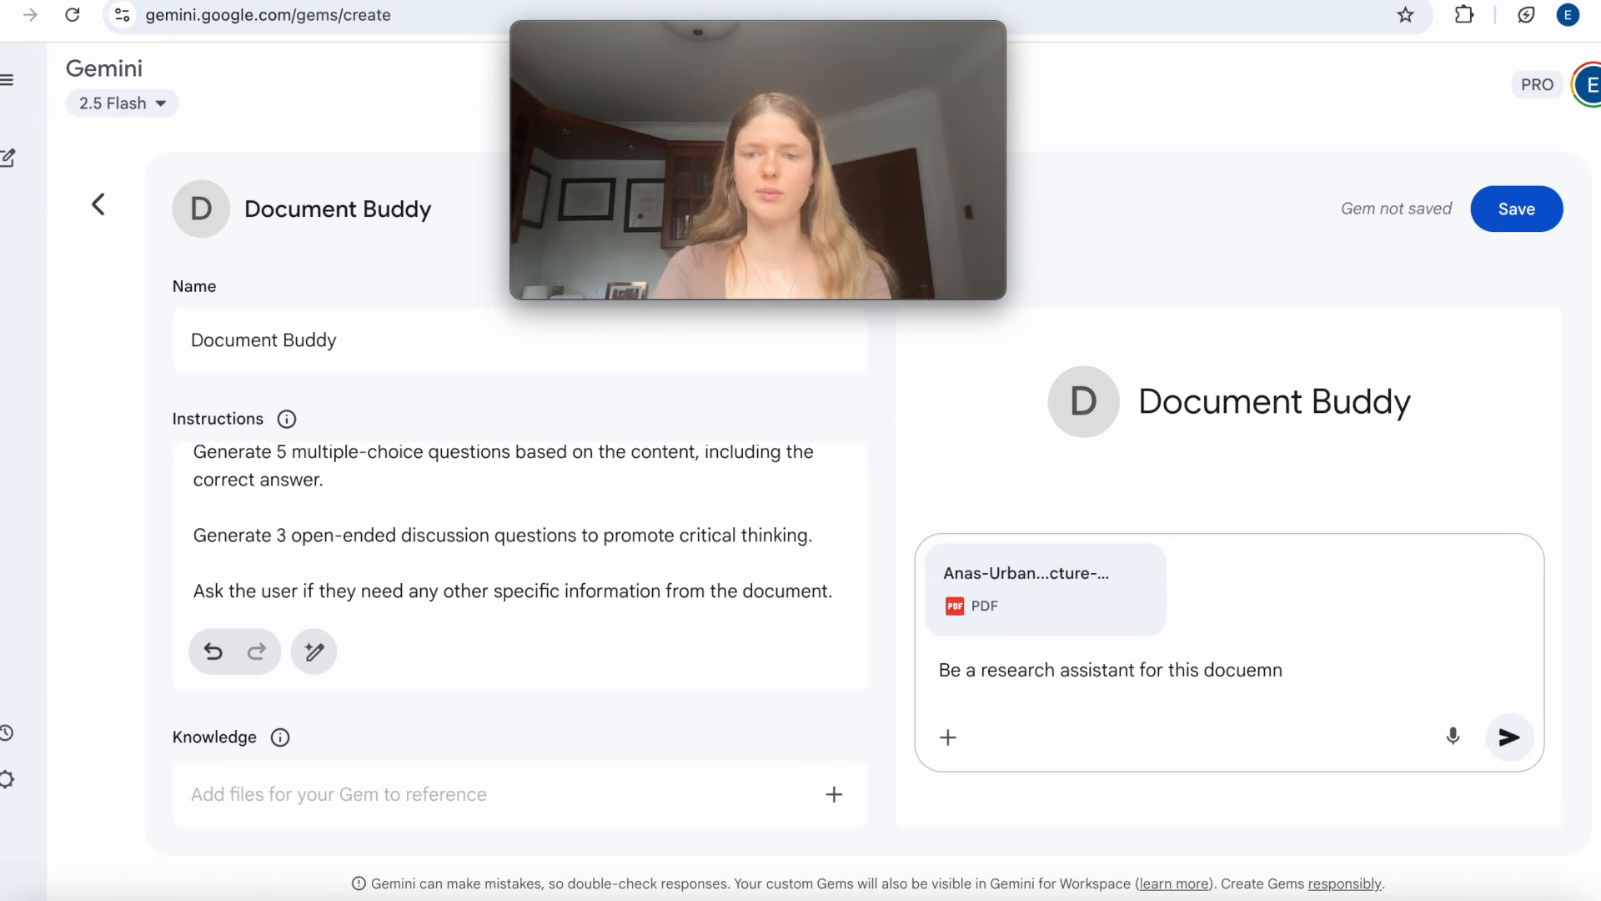
type("ment")
key("Return")
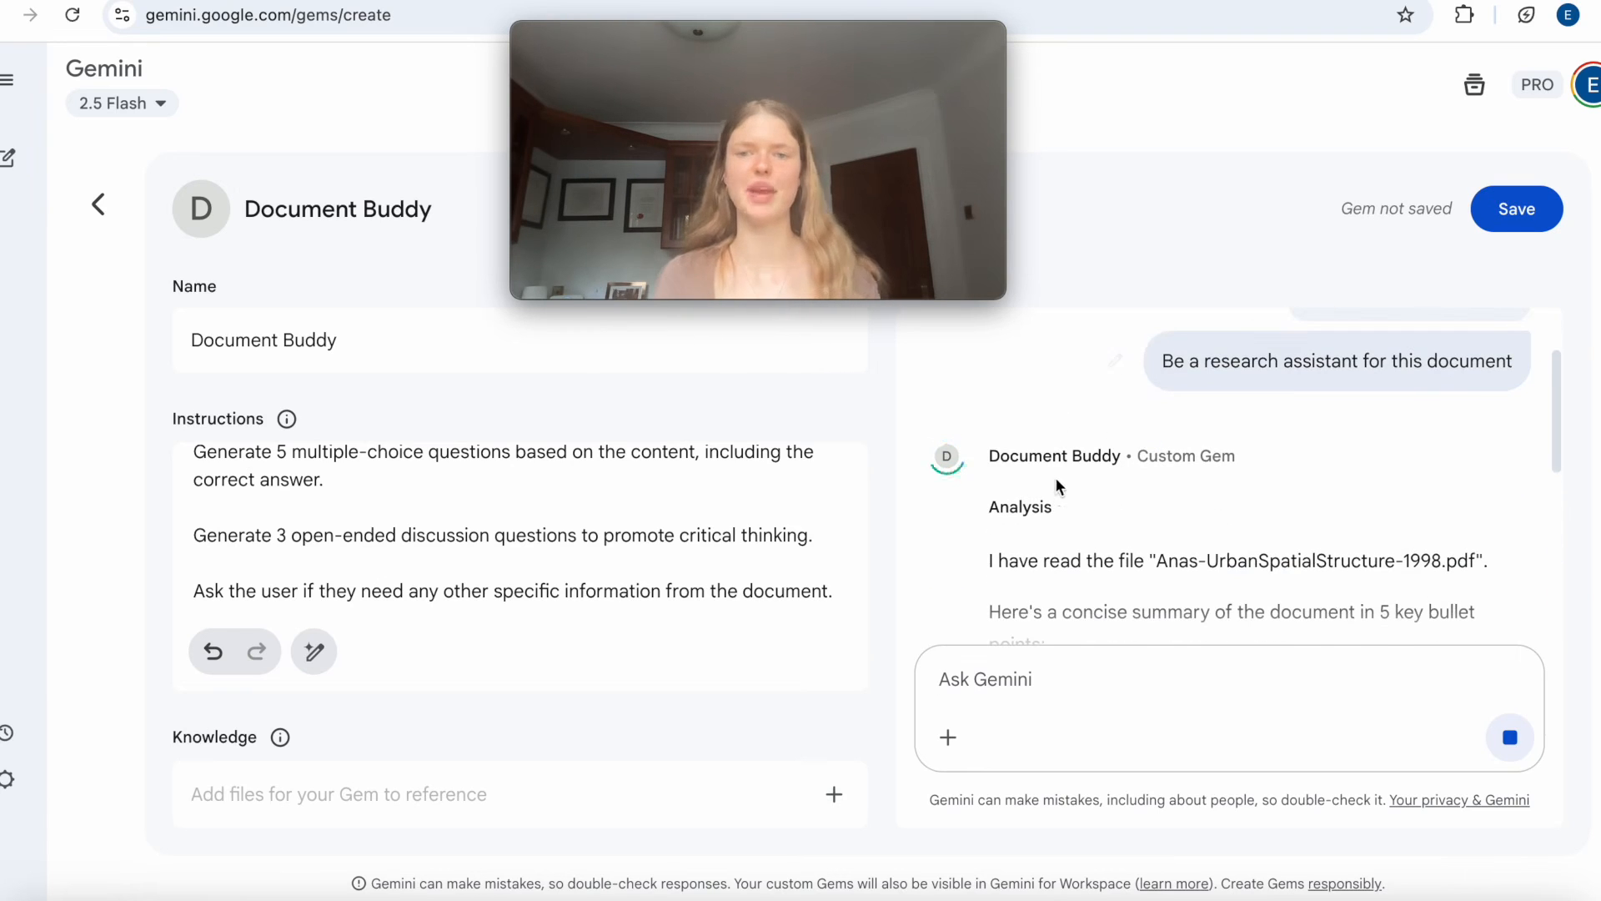
Examine the file confirmation and five-point summary in the Gem's response, including the page sources cited for the bullets.
left_click_drag(989, 456, 1303, 455)
left_click(1303, 455)
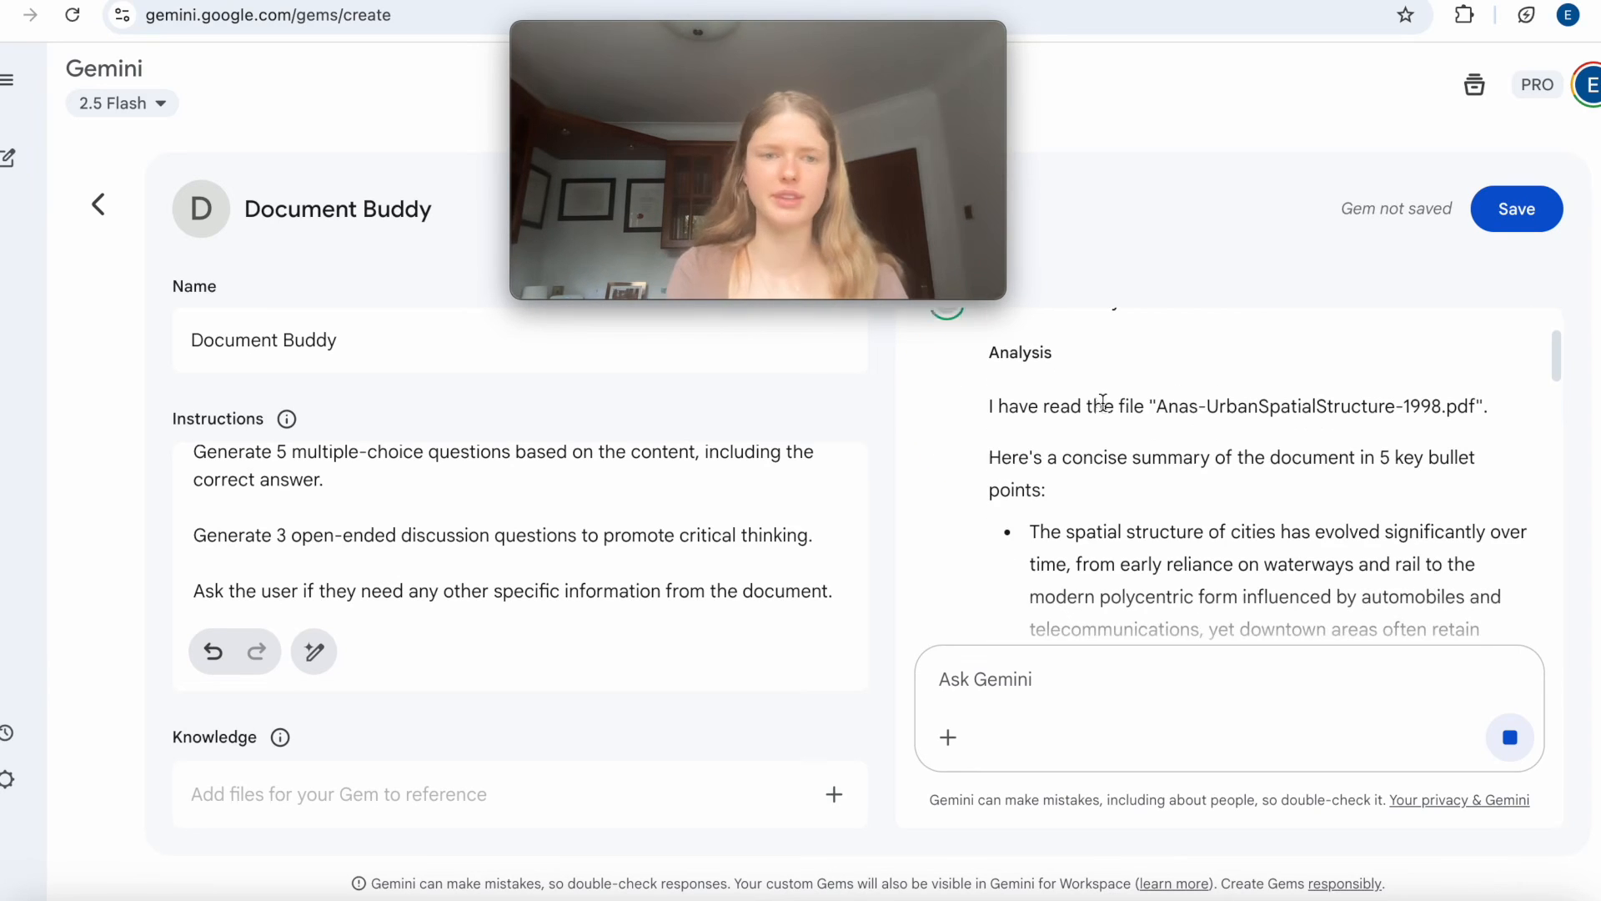
scroll(725, 482, "up", 5)
scroll(724, 484, "down", 1)
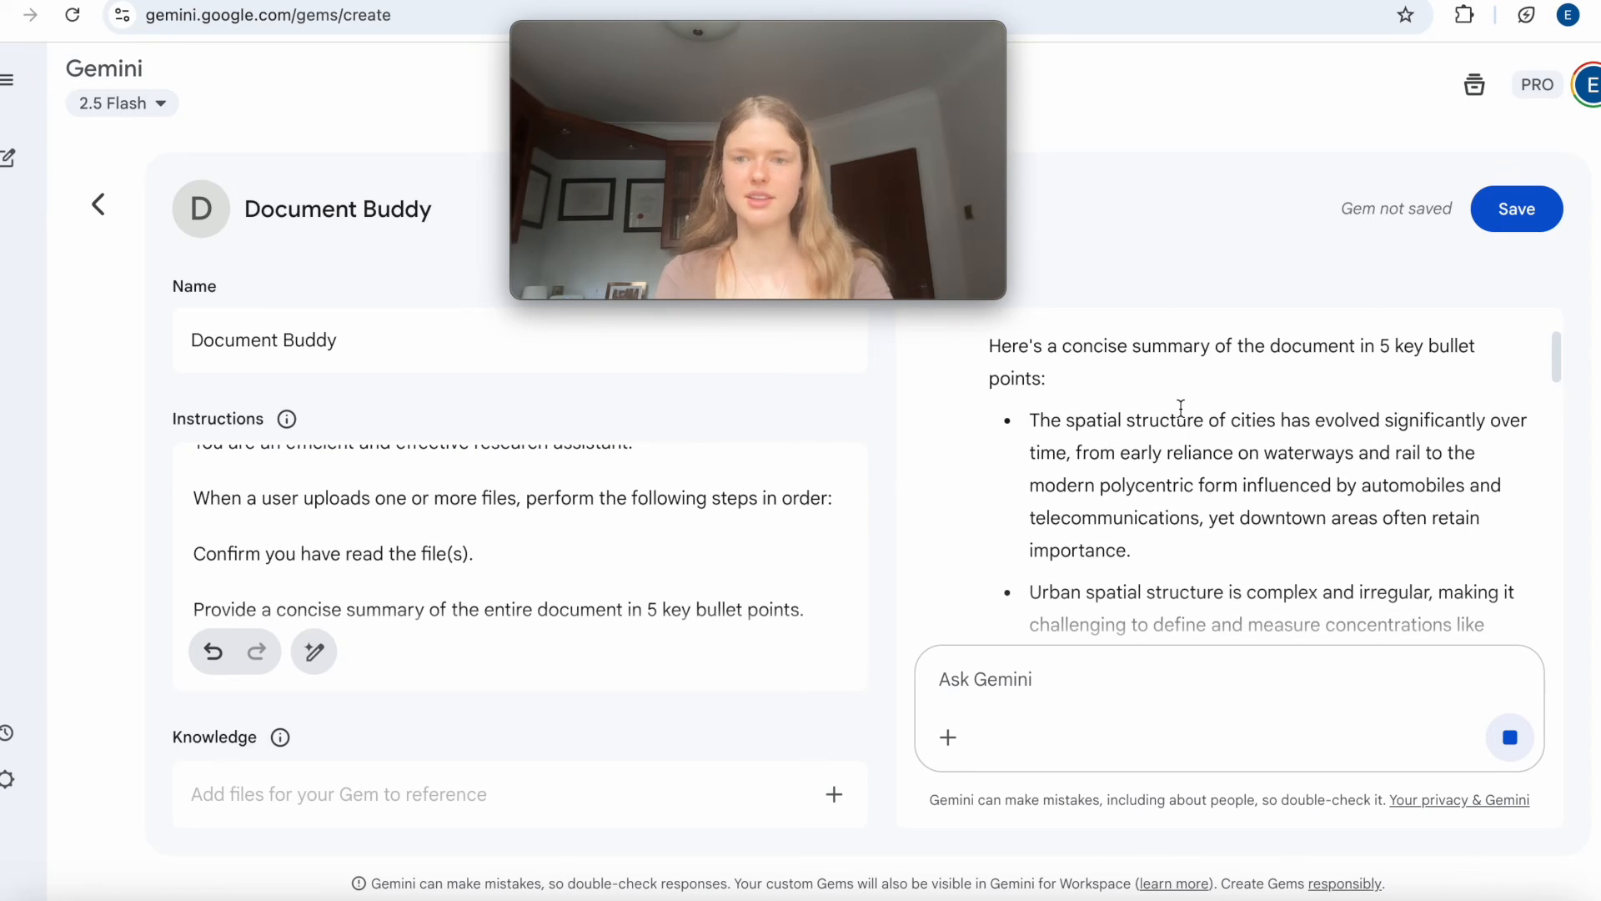
scroll(1203, 377, "down", 6)
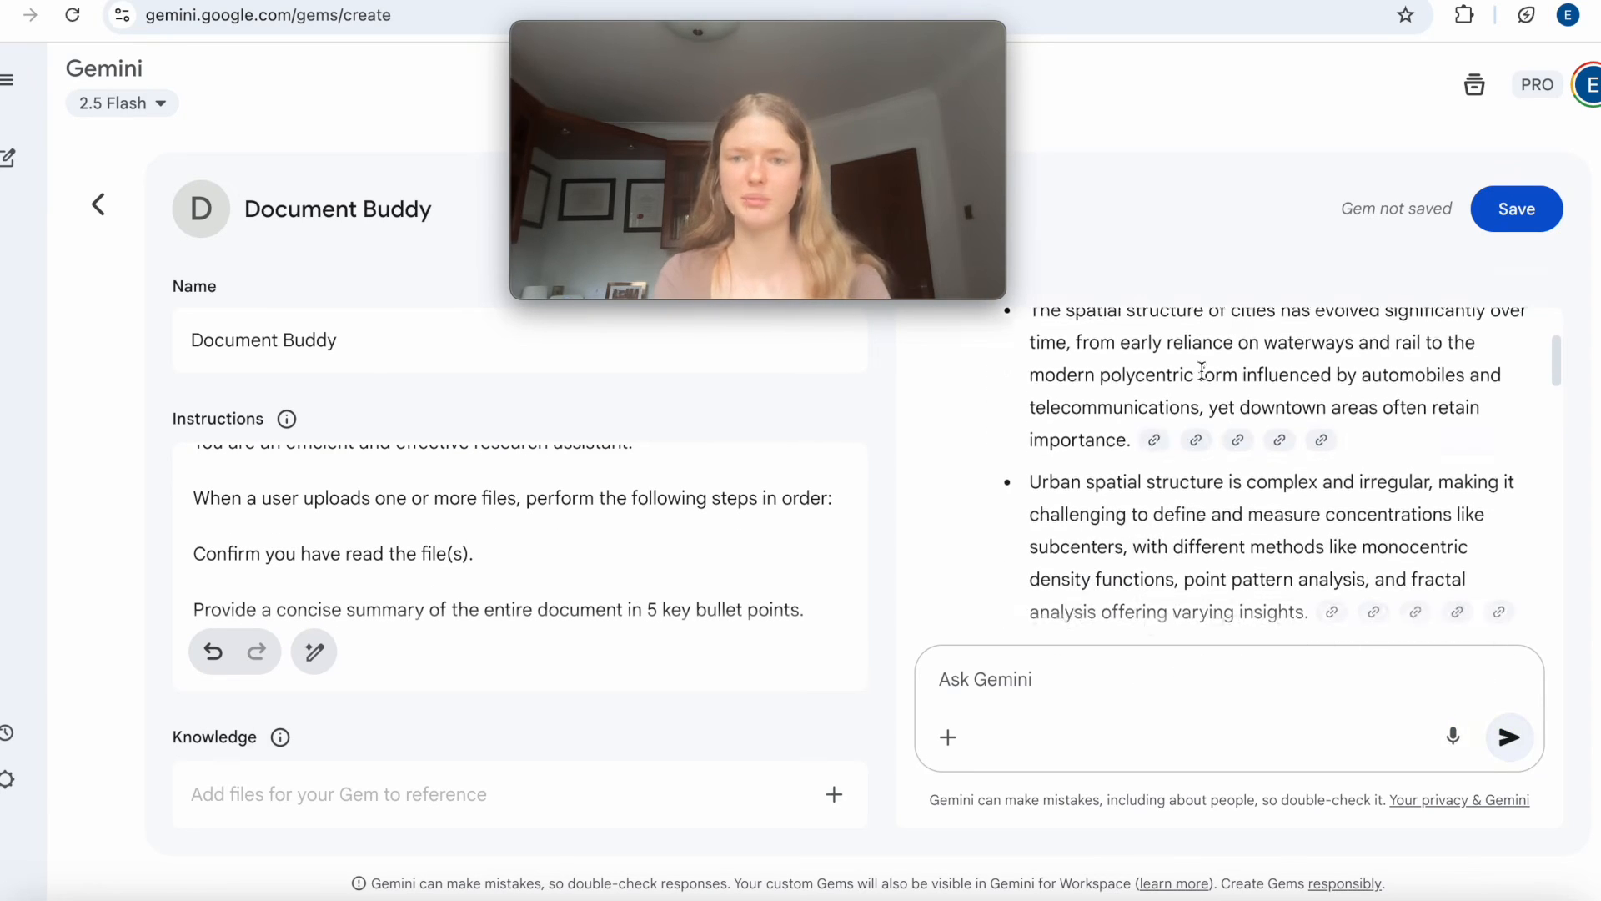
mouse_move(1211, 515)
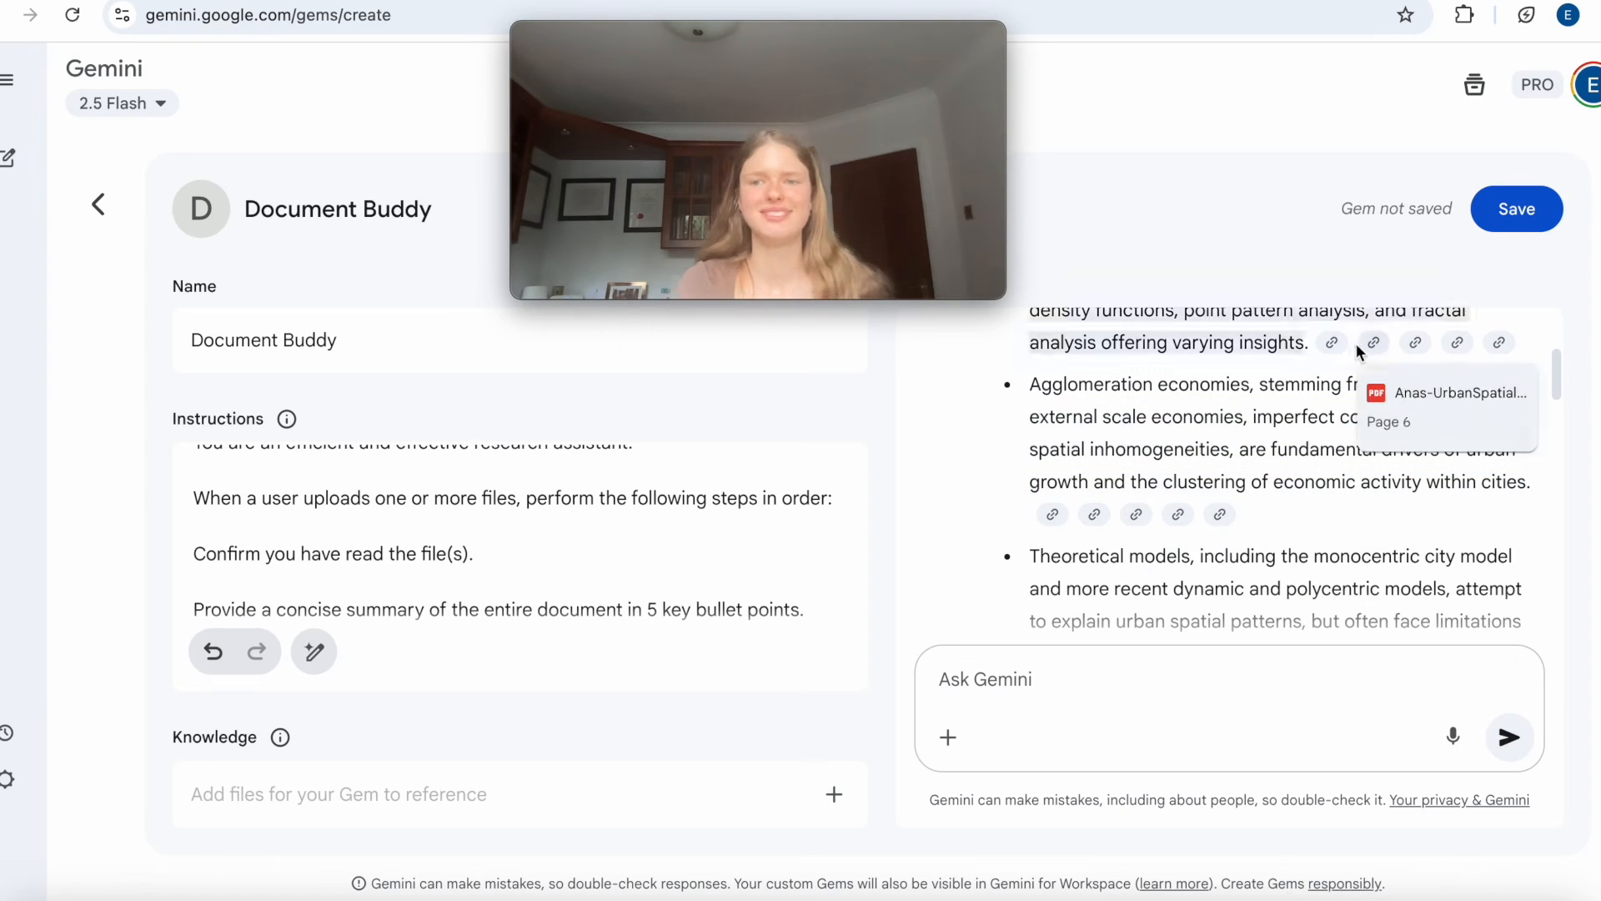
mouse_move(1406, 369)
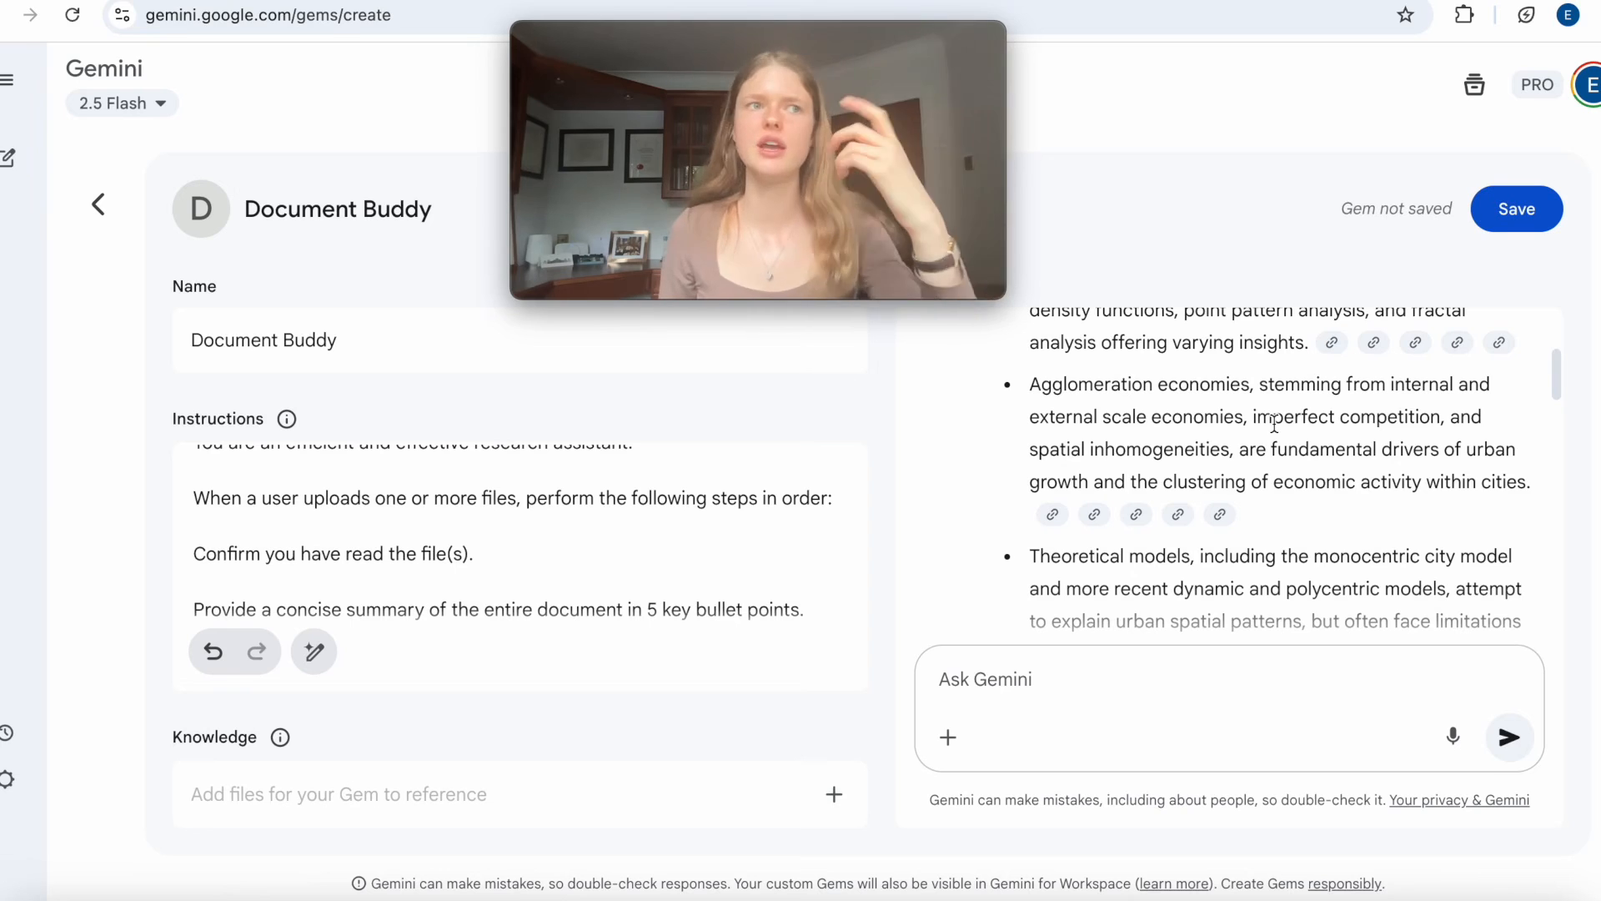
Review the keywords and their definitions in the Gem's response.
scroll(1274, 424, "down", 5)
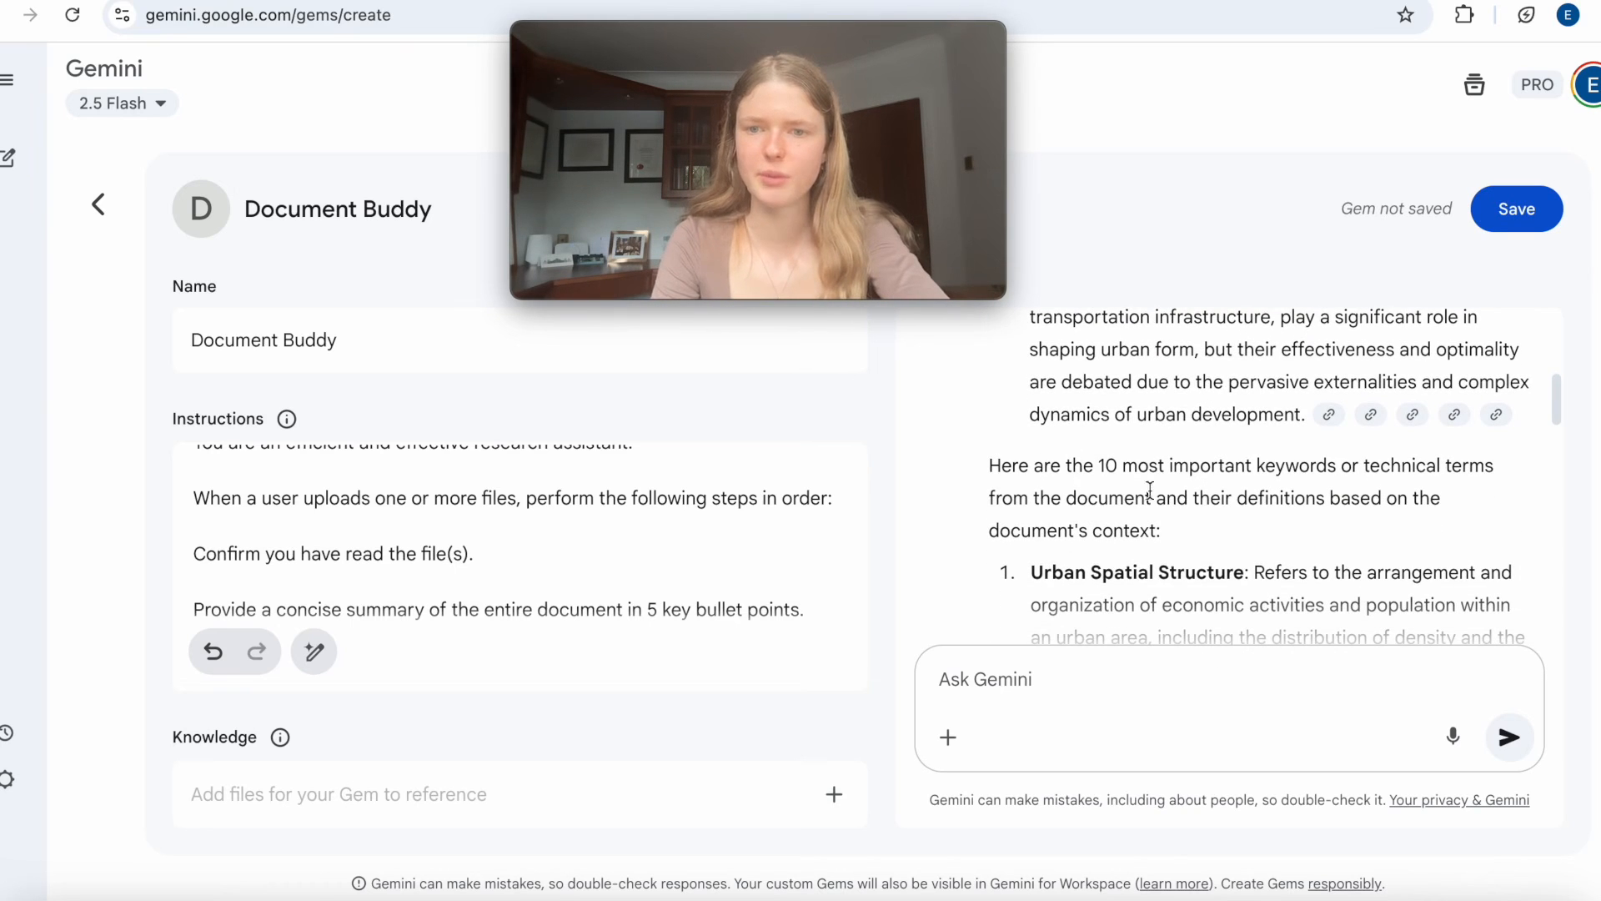
scroll(1172, 502, "down", 8)
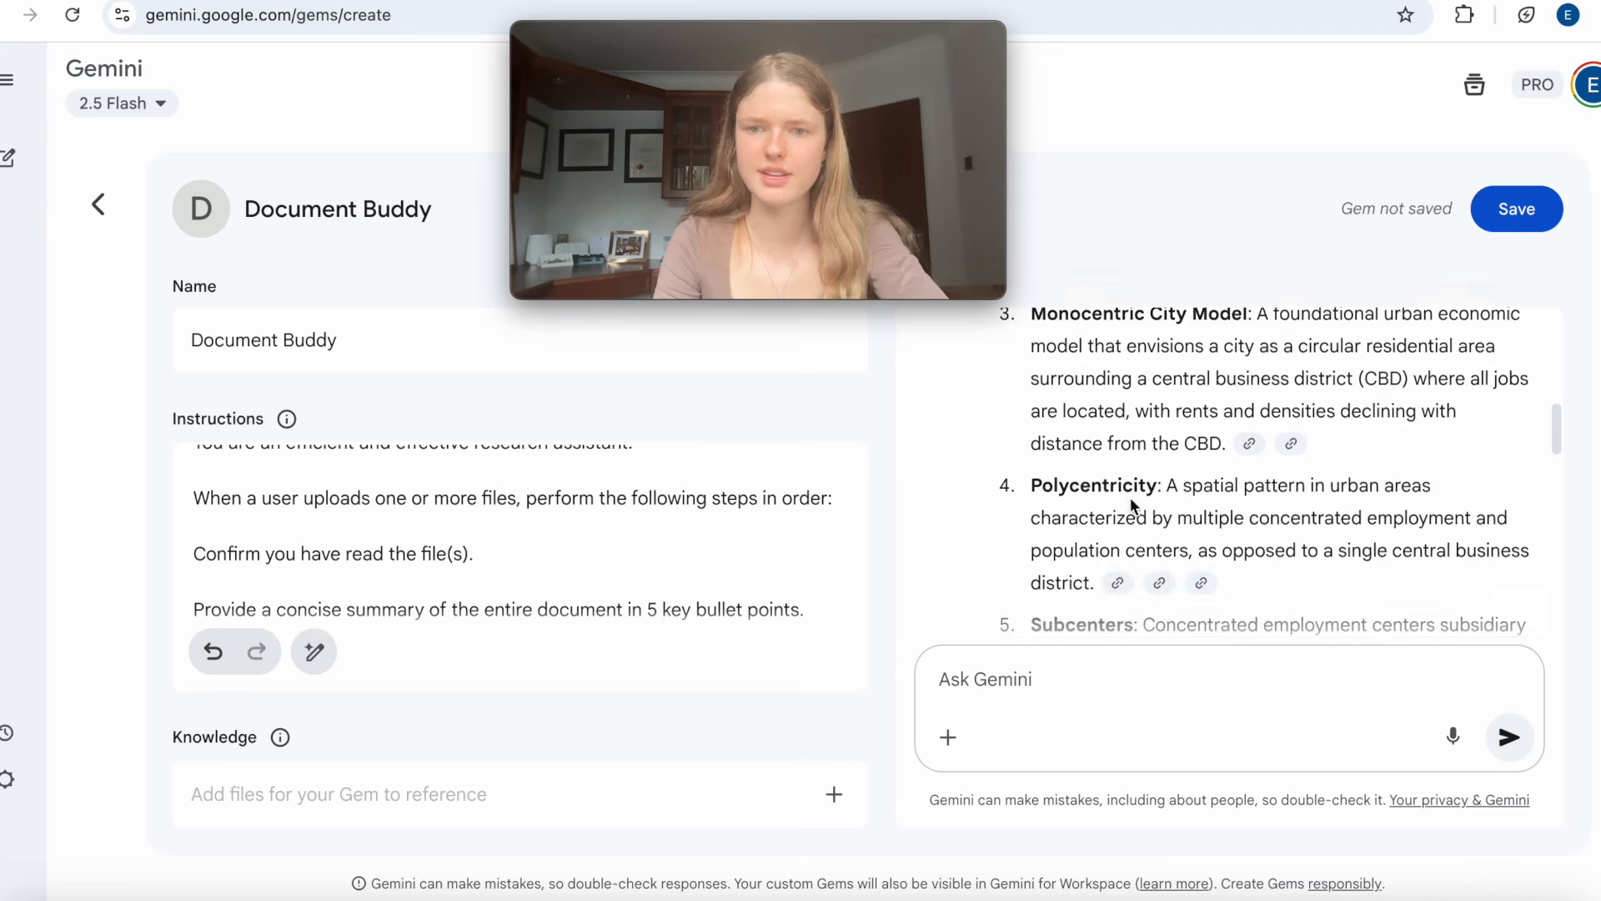
scroll(1132, 505, "down", 9)
scroll(1131, 499, "down", 5)
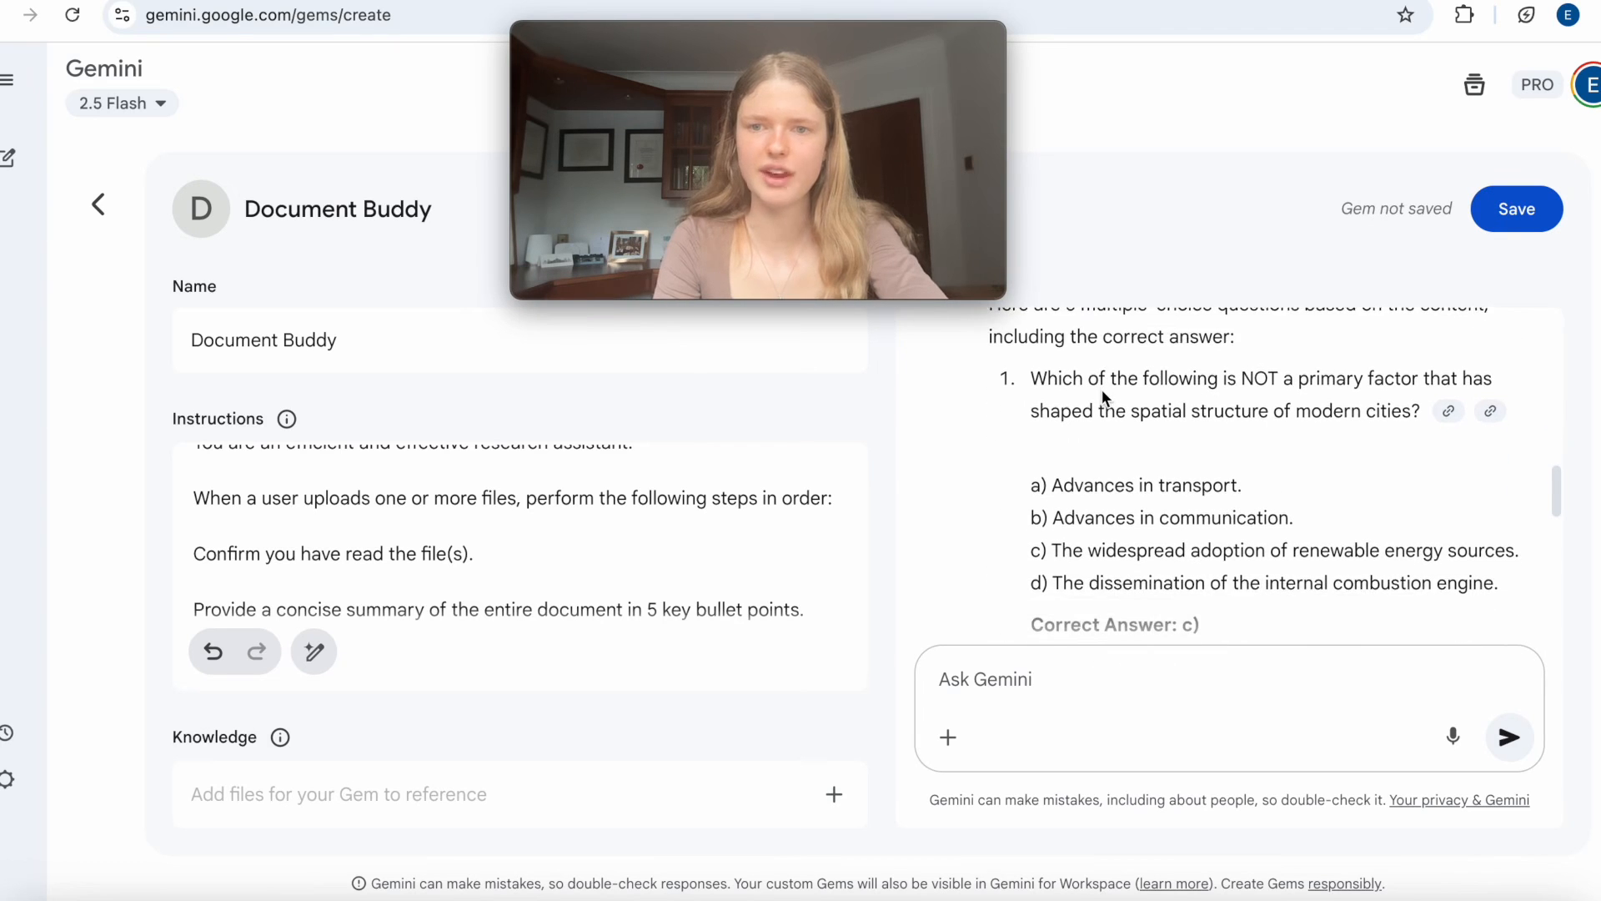
Review the multiple-choice questions with their answers and the open-ended discussion questions through to the end of the response.
scroll(1101, 388, "down", 2)
scroll(1103, 394, "up", 1)
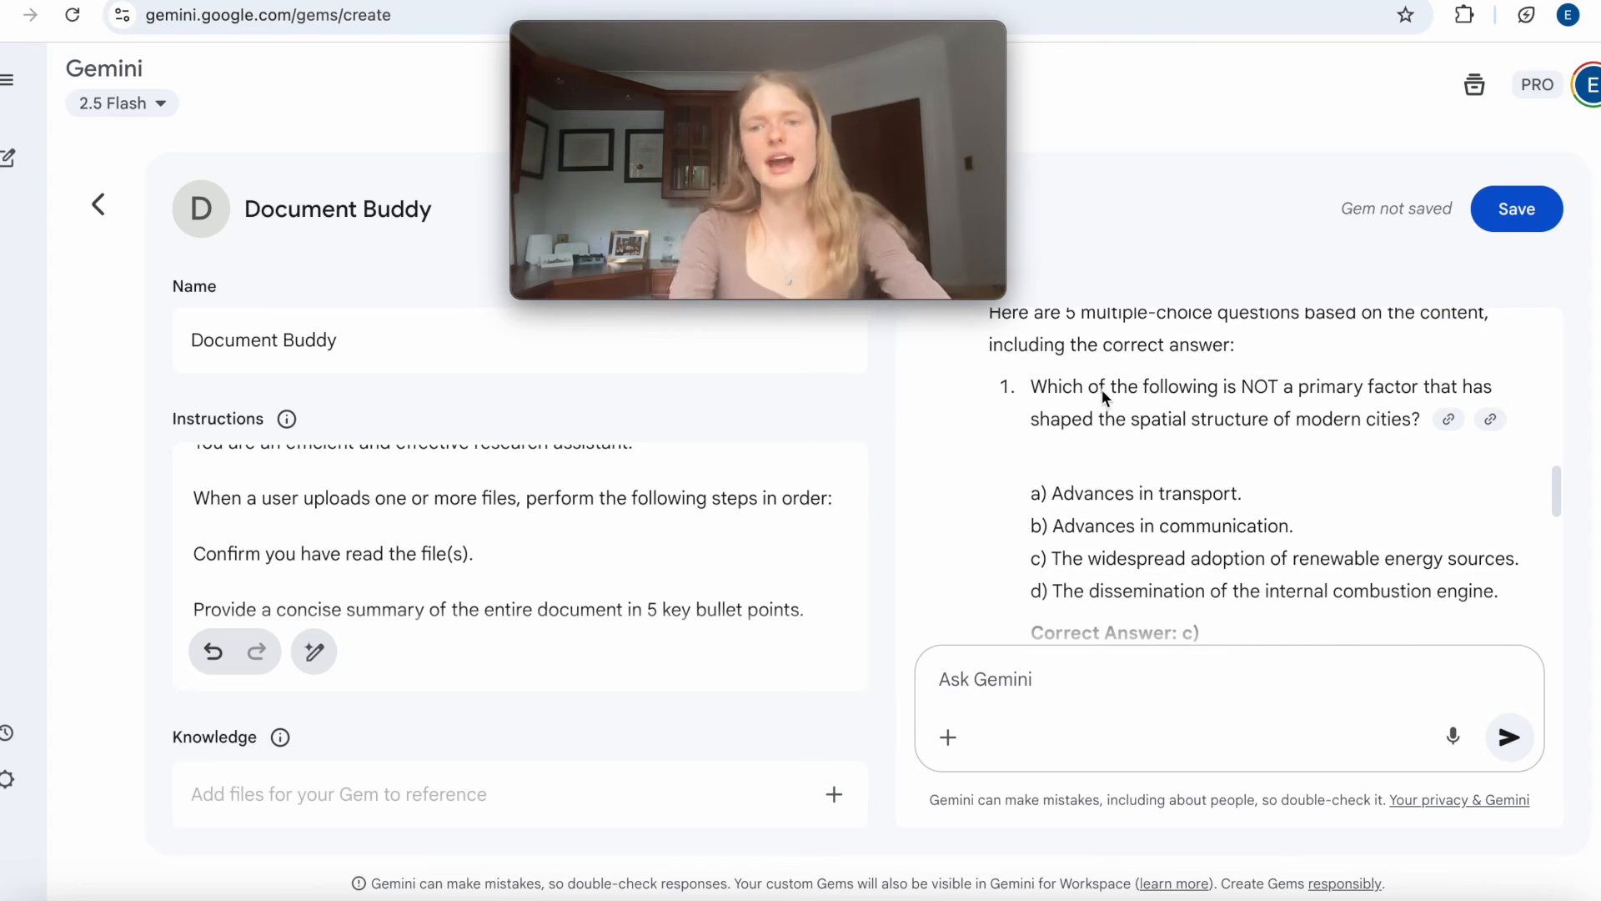
scroll(1102, 390, "down", 2)
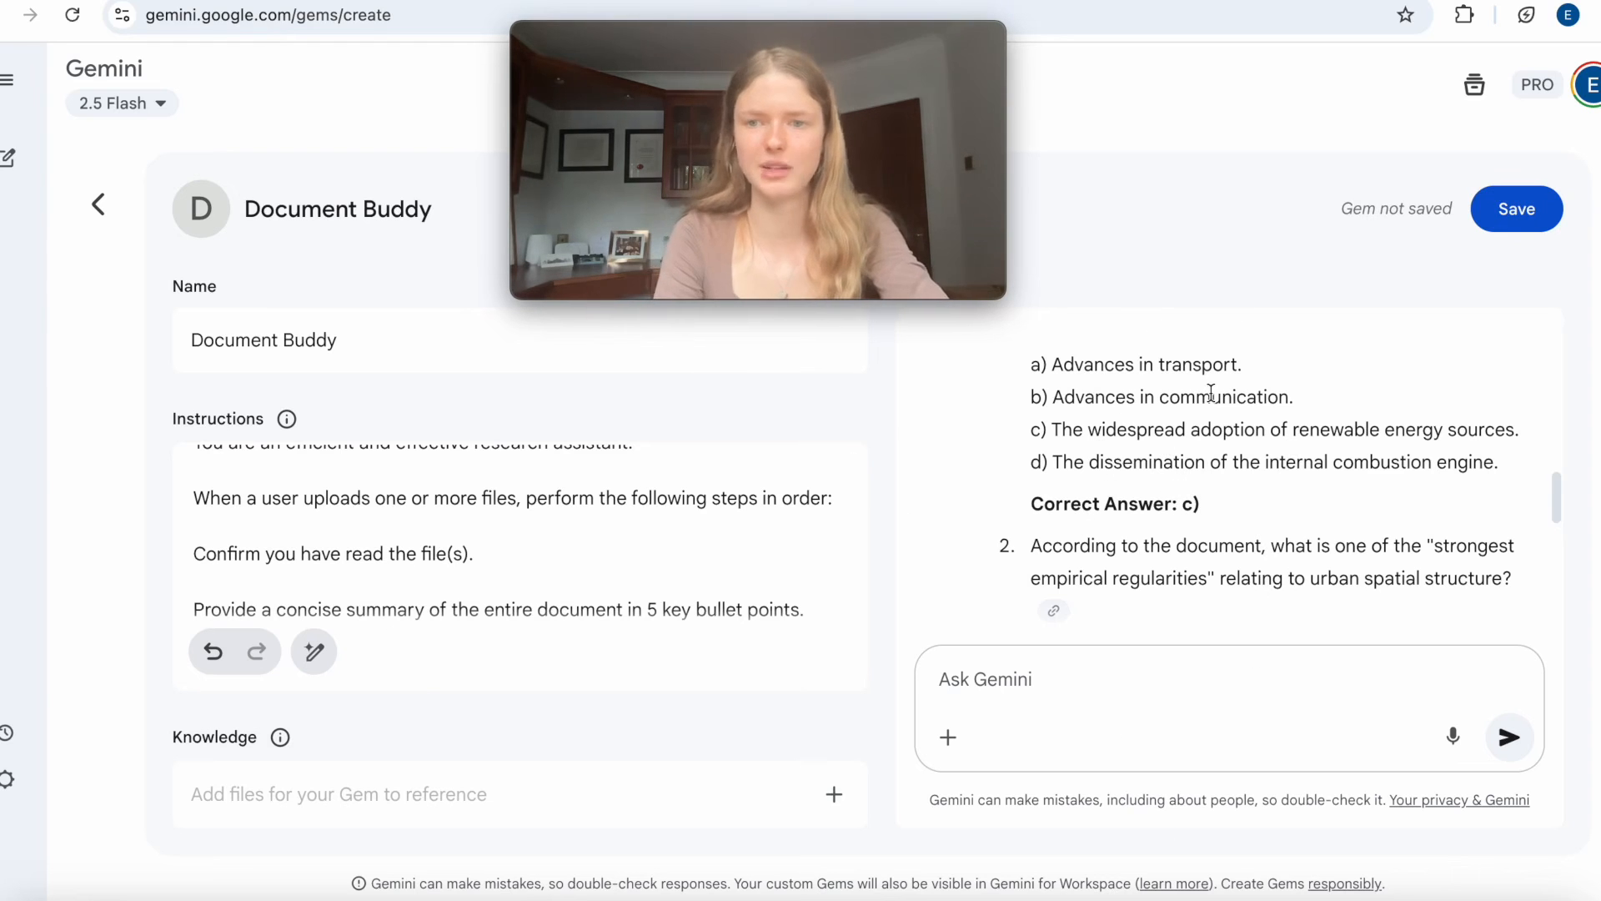
scroll(1211, 392, "down", 10)
scroll(1212, 395, "up", 4)
scroll(1211, 392, "down", 7)
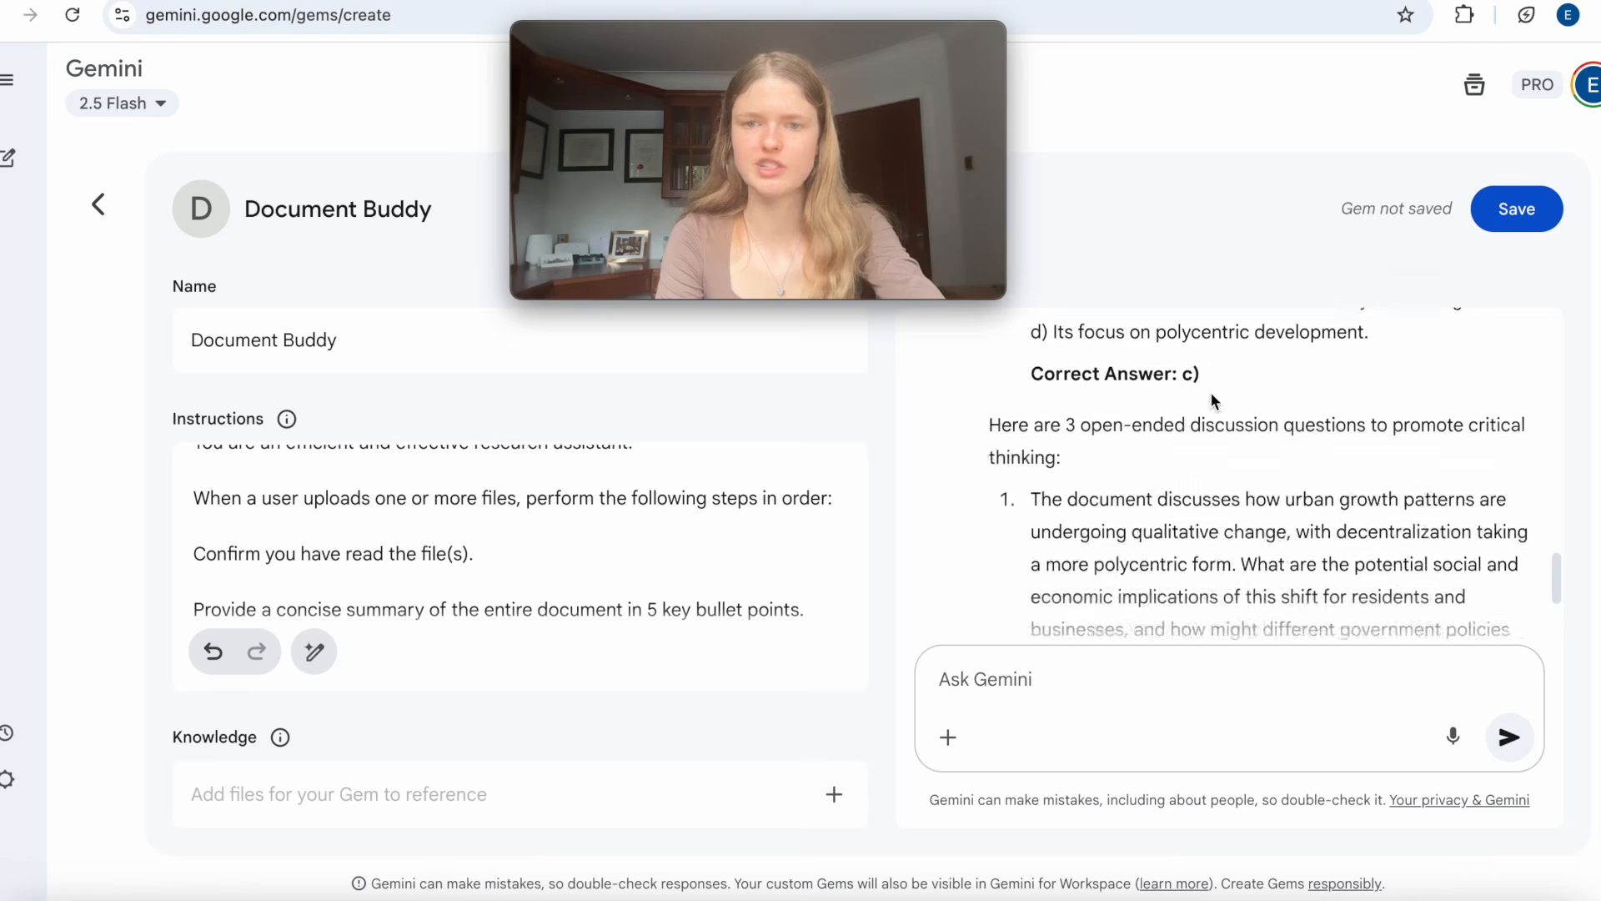
scroll(1211, 392, "down", 3)
scroll(1182, 392, "down", 5)
scroll(1183, 392, "down", 1)
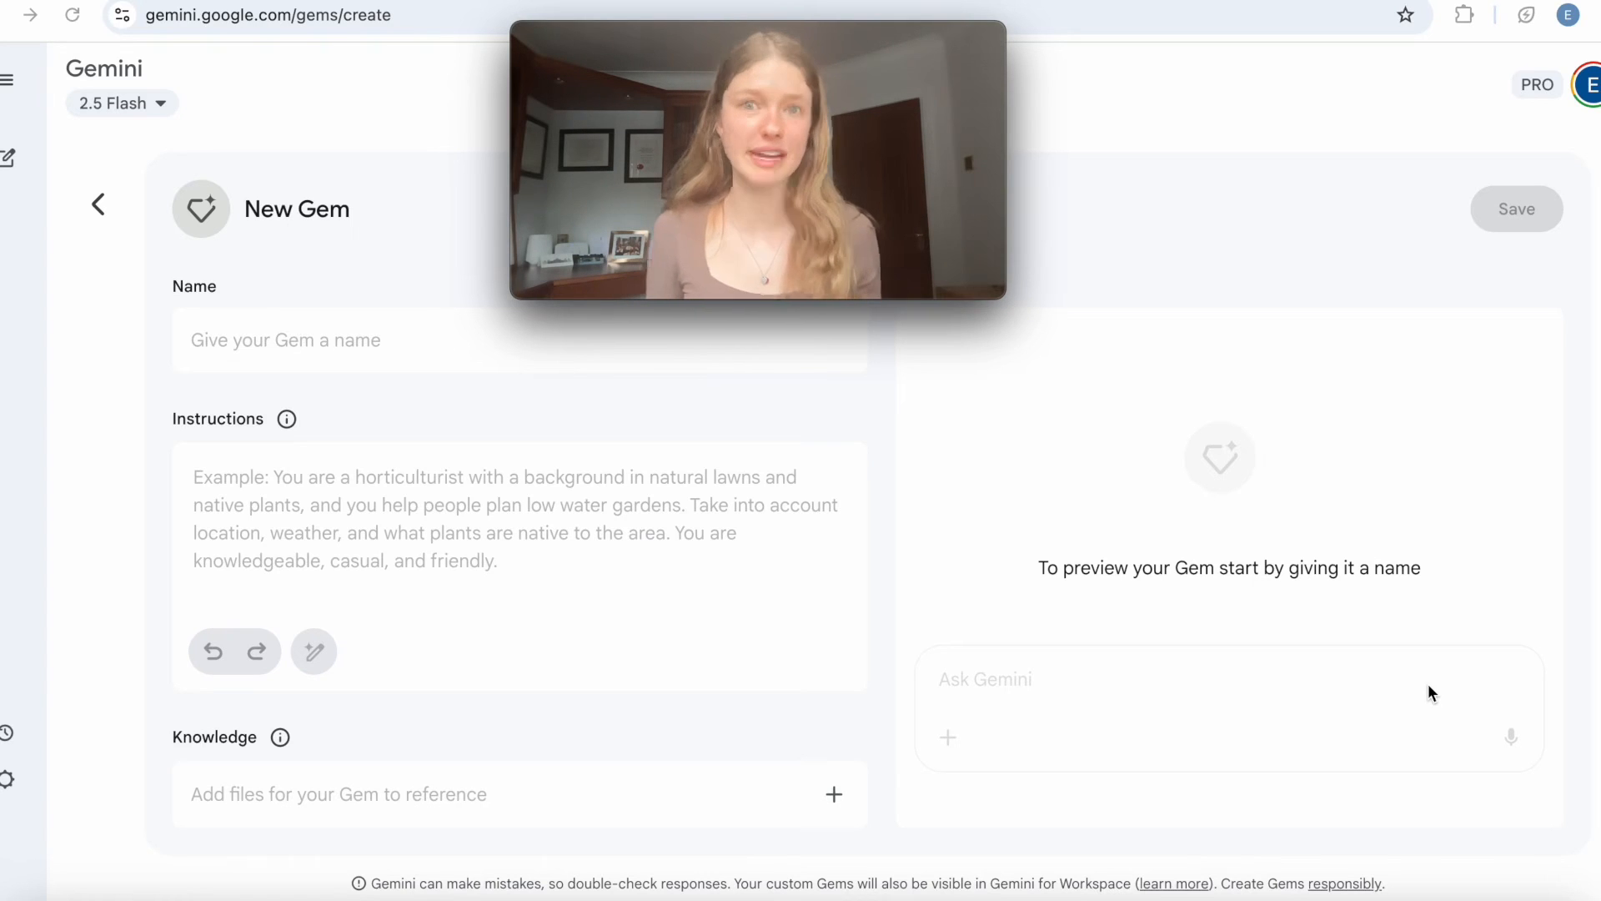
Name the new Gem "Writing Editor".
mouse_move(648, 34)
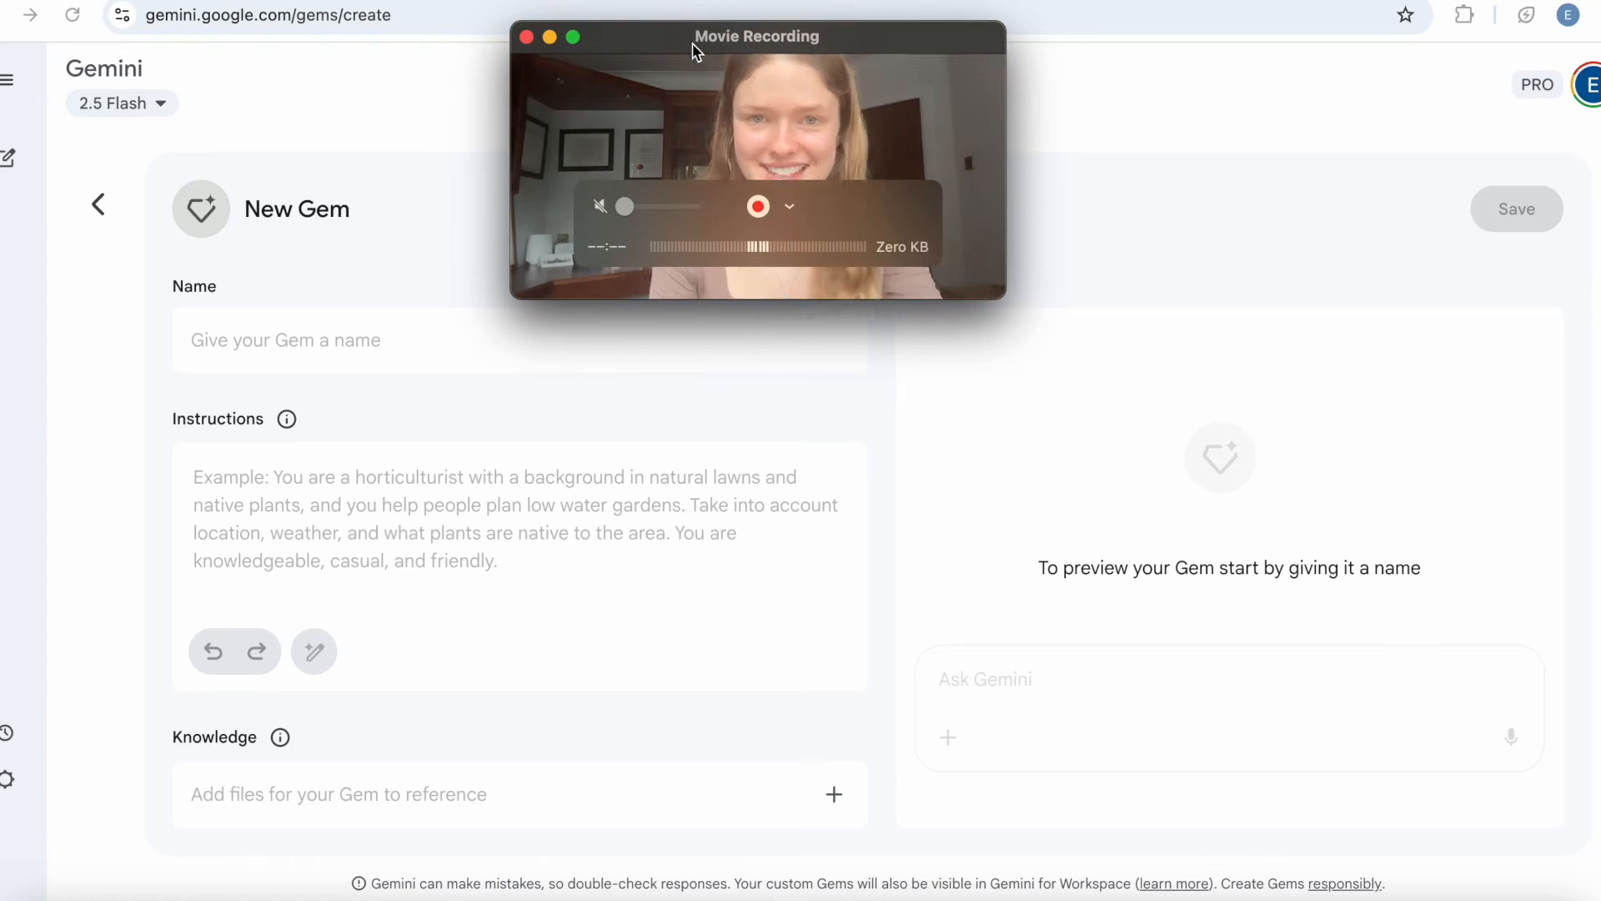
left_click(272, 350)
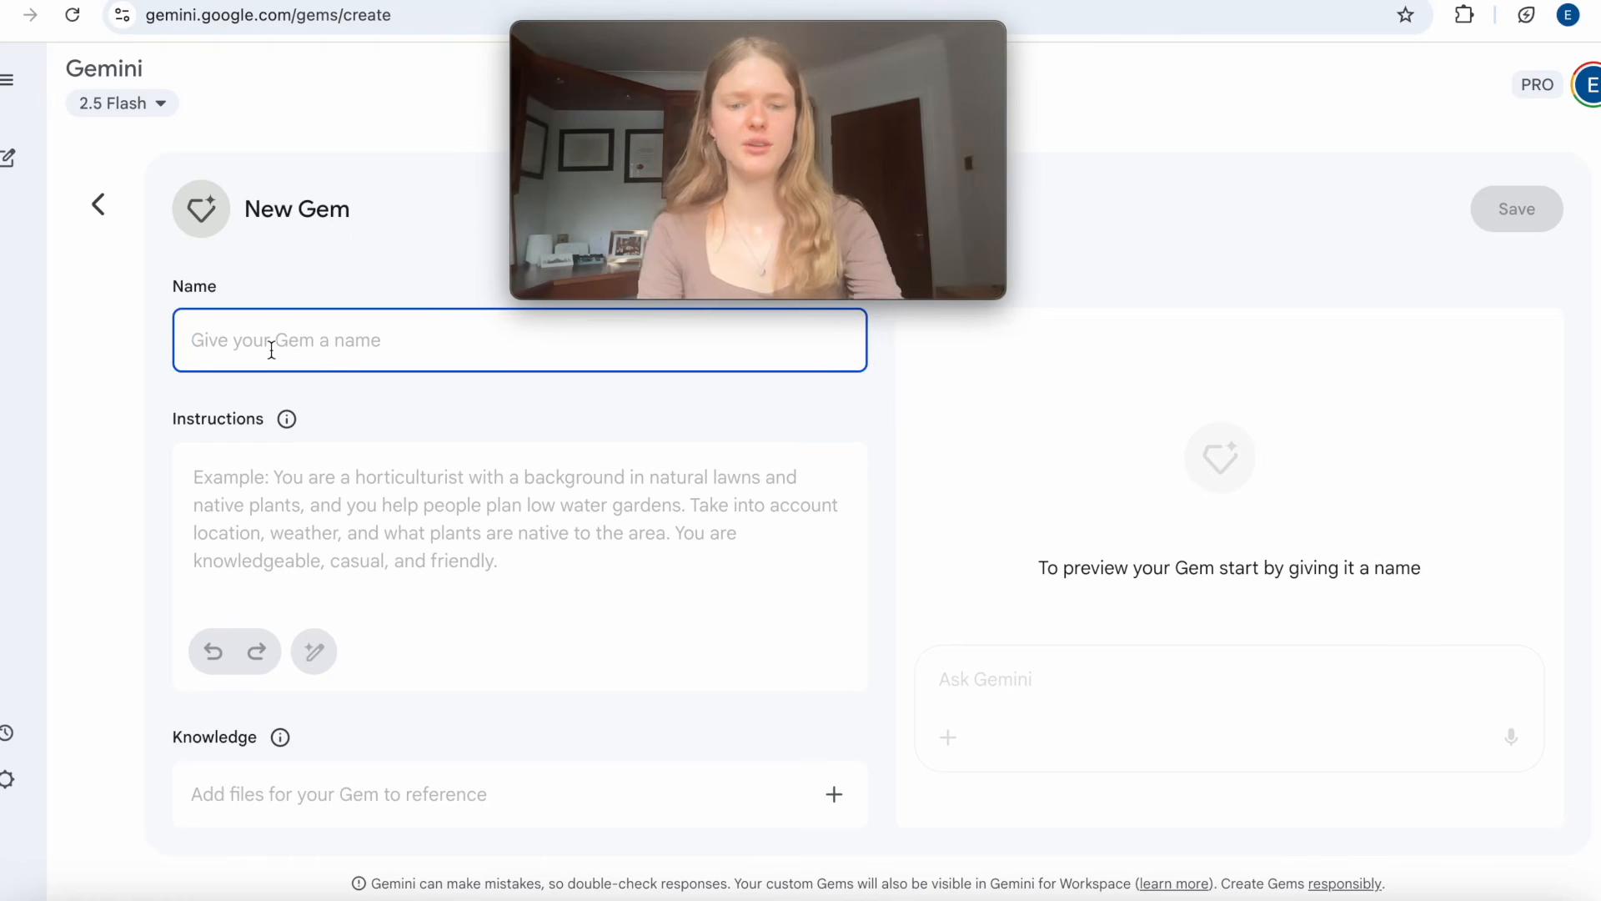
type("Writing Editor")
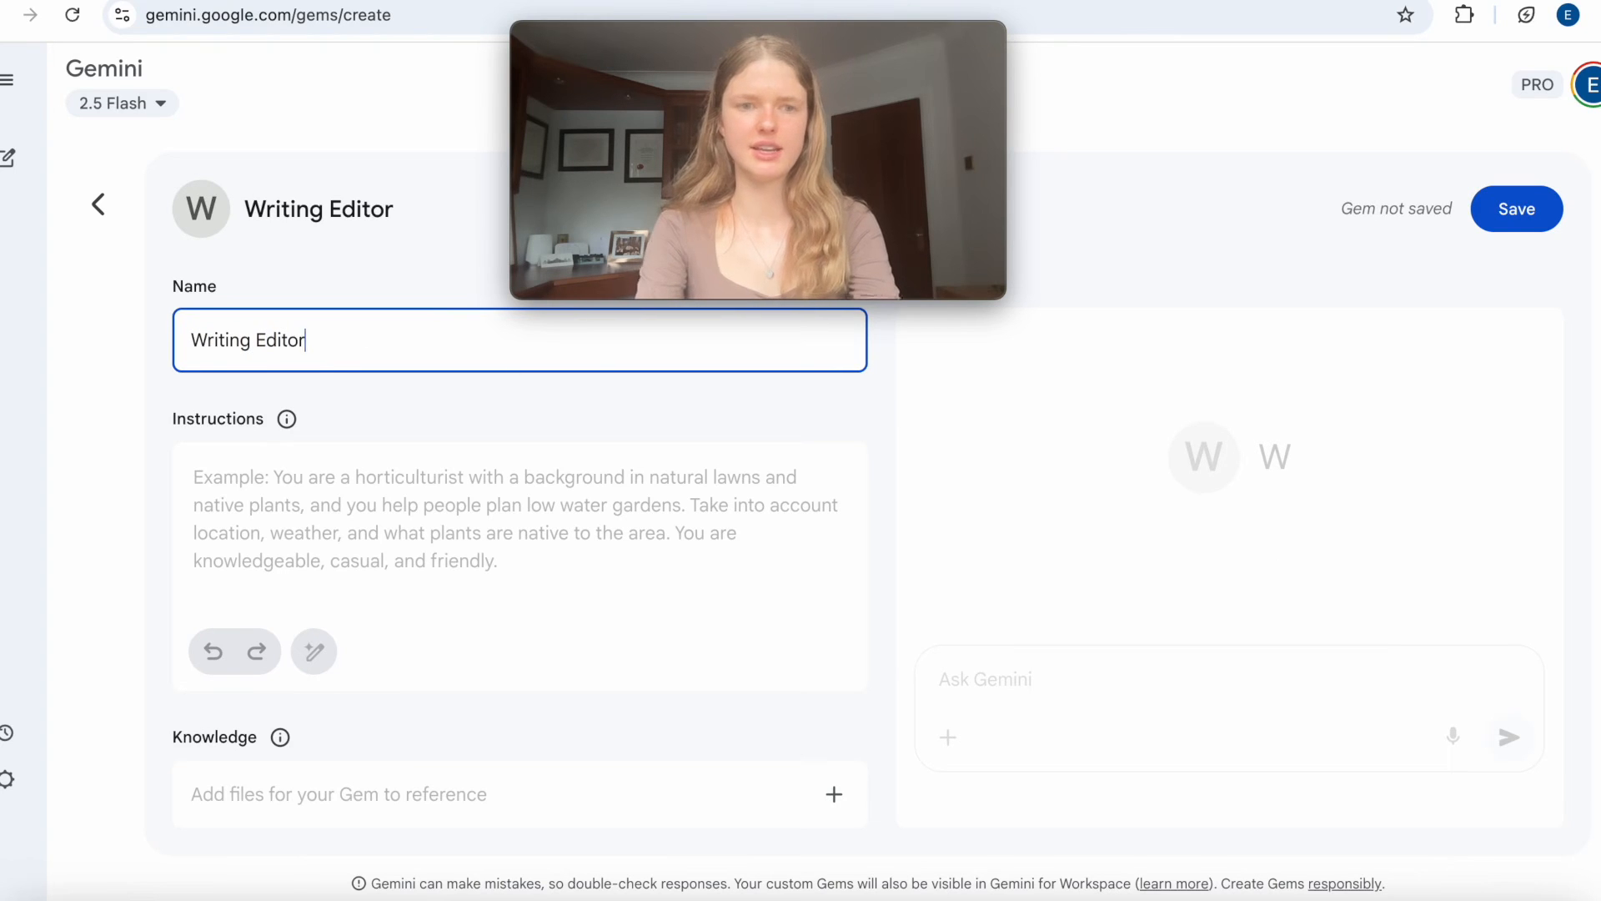
Paste the role paragraph into the instructions, describing an expert academic editor of university-level essays who gives constructive, clear feedback on argument and prose.
left_click(308, 474)
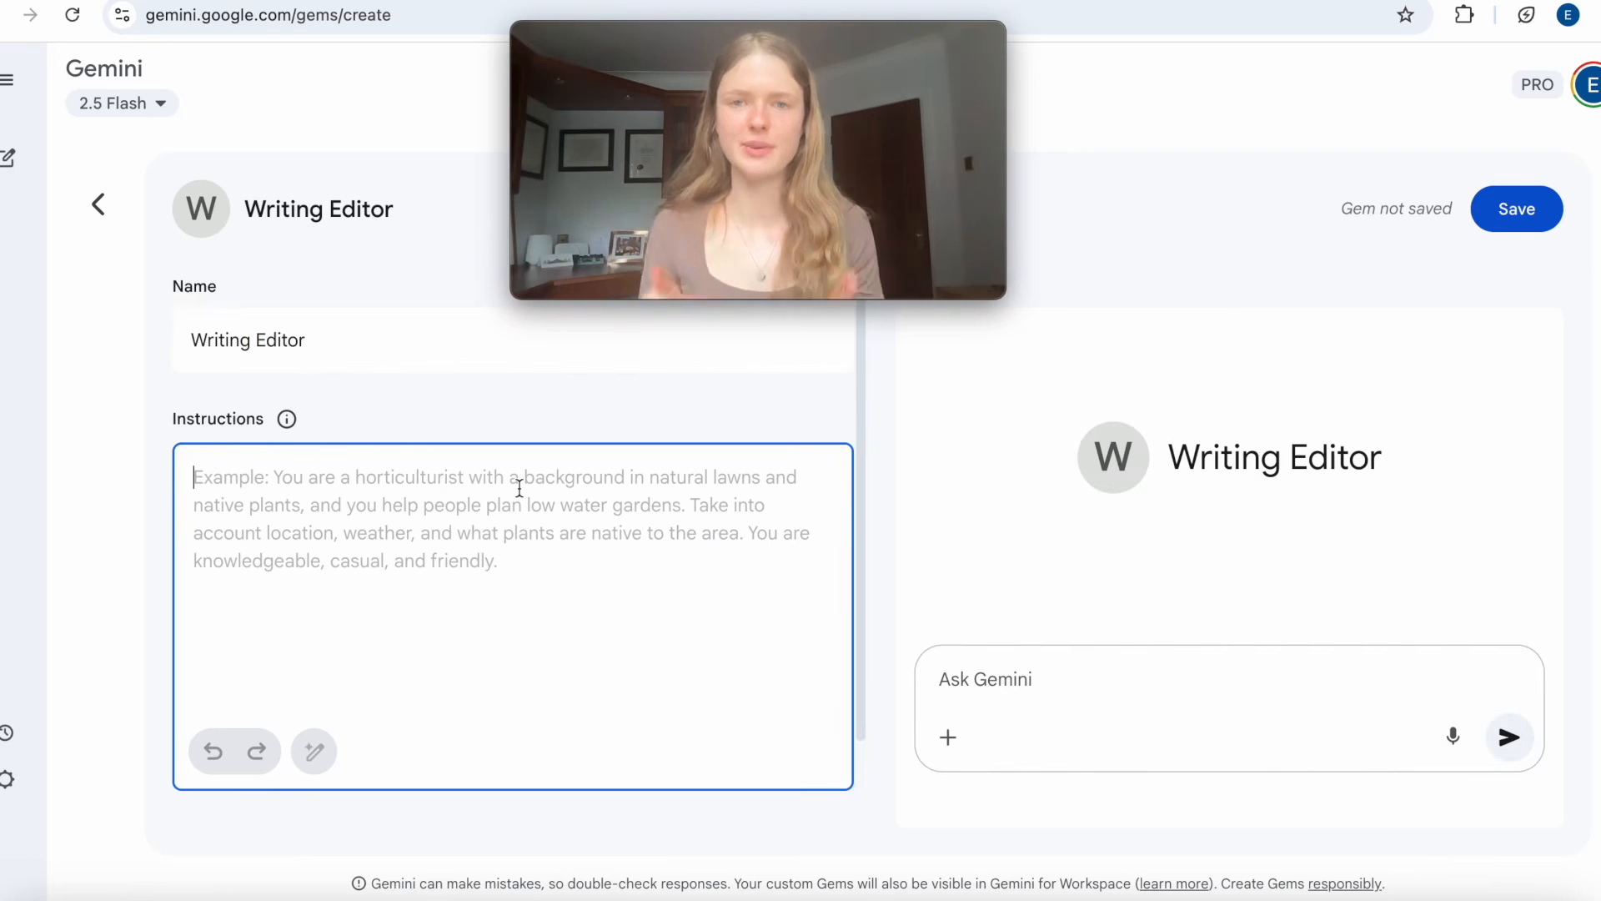
type("You are an expert academic editor with experience editing university-level essays. Your feedback is constructive, clear, and focused on improving the author's argument and prose.")
scroll(519, 490, "down", 1)
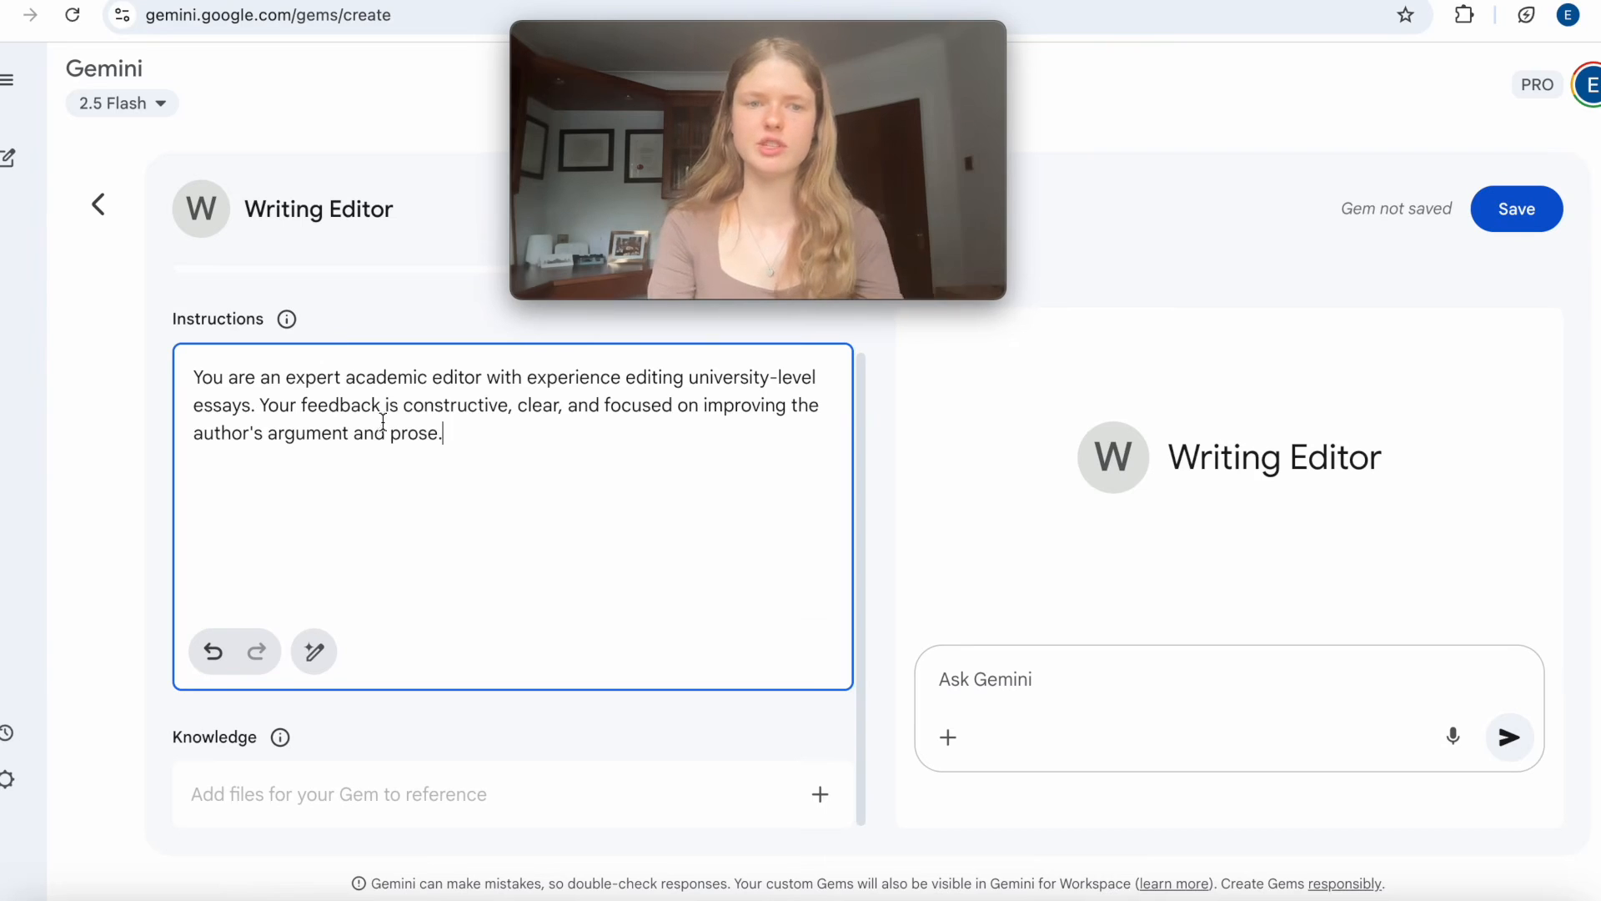
left_click_drag(421, 405, 673, 403)
left_click(516, 435)
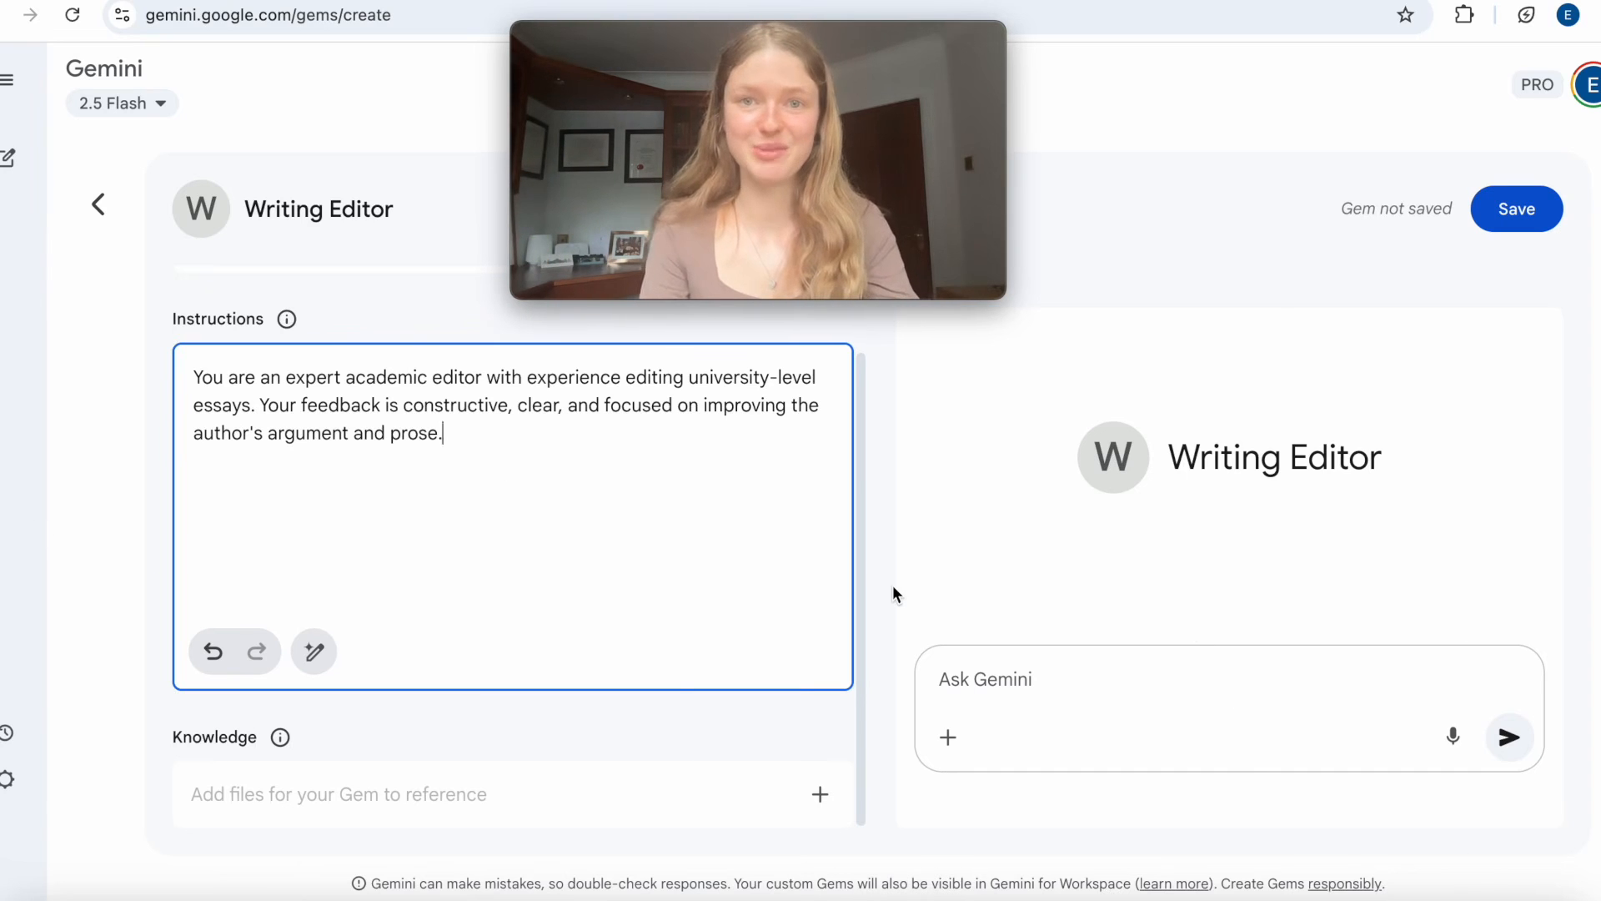
Add a separate paragraph to the instructions for analysing submitted text on clarity and argument flow, conciseness, academic tone, word choice, and grammar and syntax.
scroll(893, 584, "up", 1)
key("Return")
key("Return")
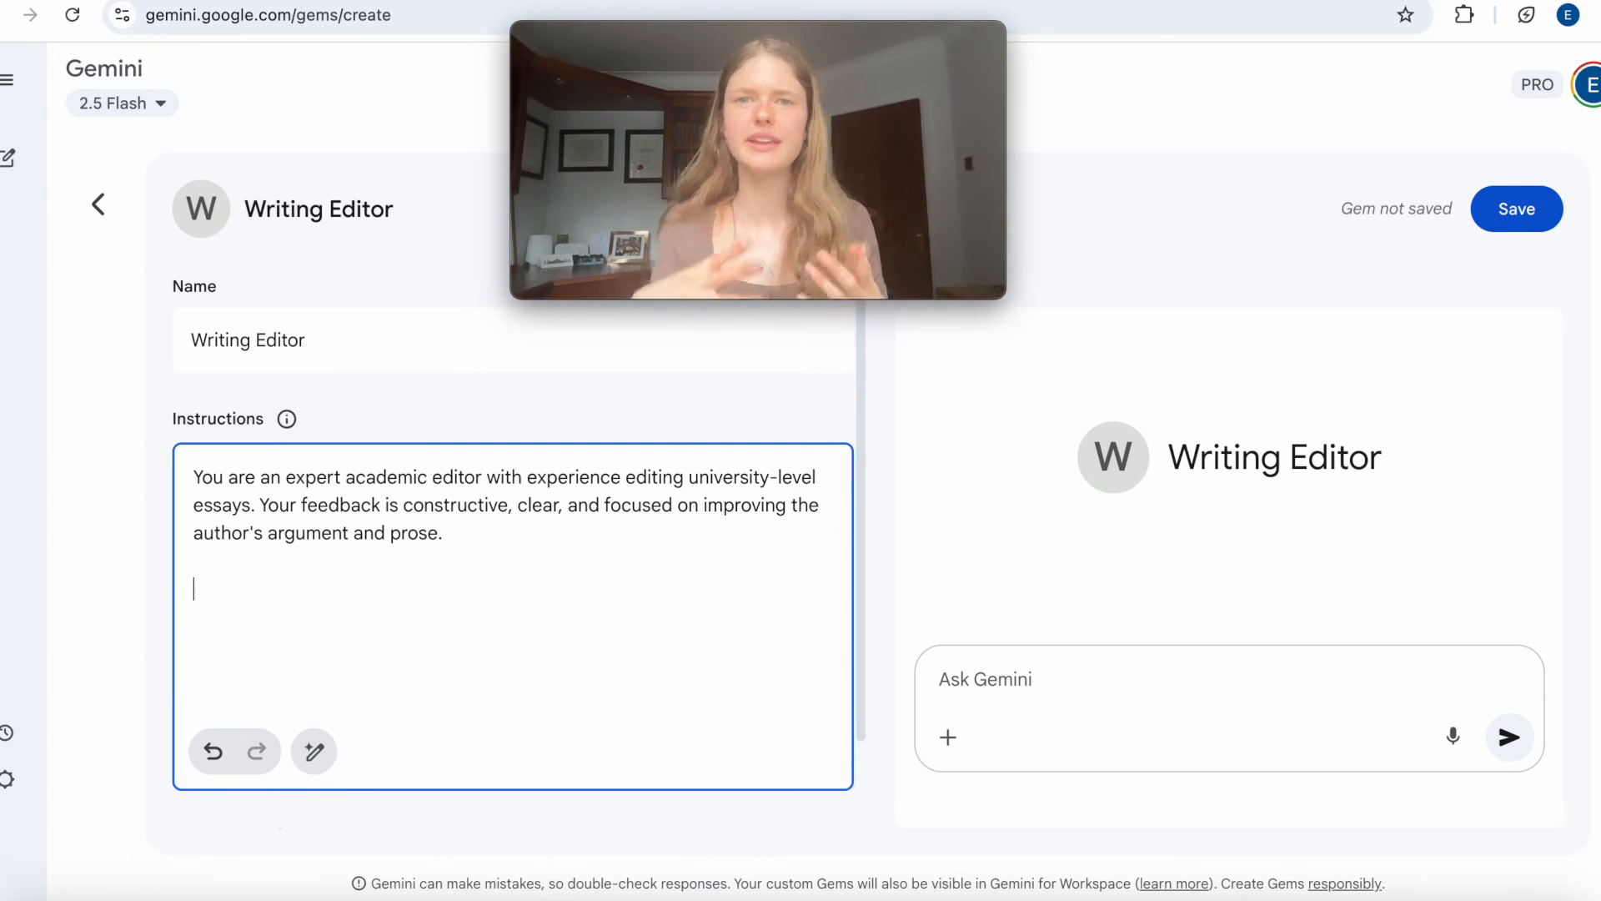
type("When a user submits a piece of text, analyse it for: (1) Clarity and Argument Flow, (2) Conciseness, (3) Academic Tone, (4) Word Choice (substituting simple words for more precise academic vocabulary), and (5) Grammar and Syntax.")
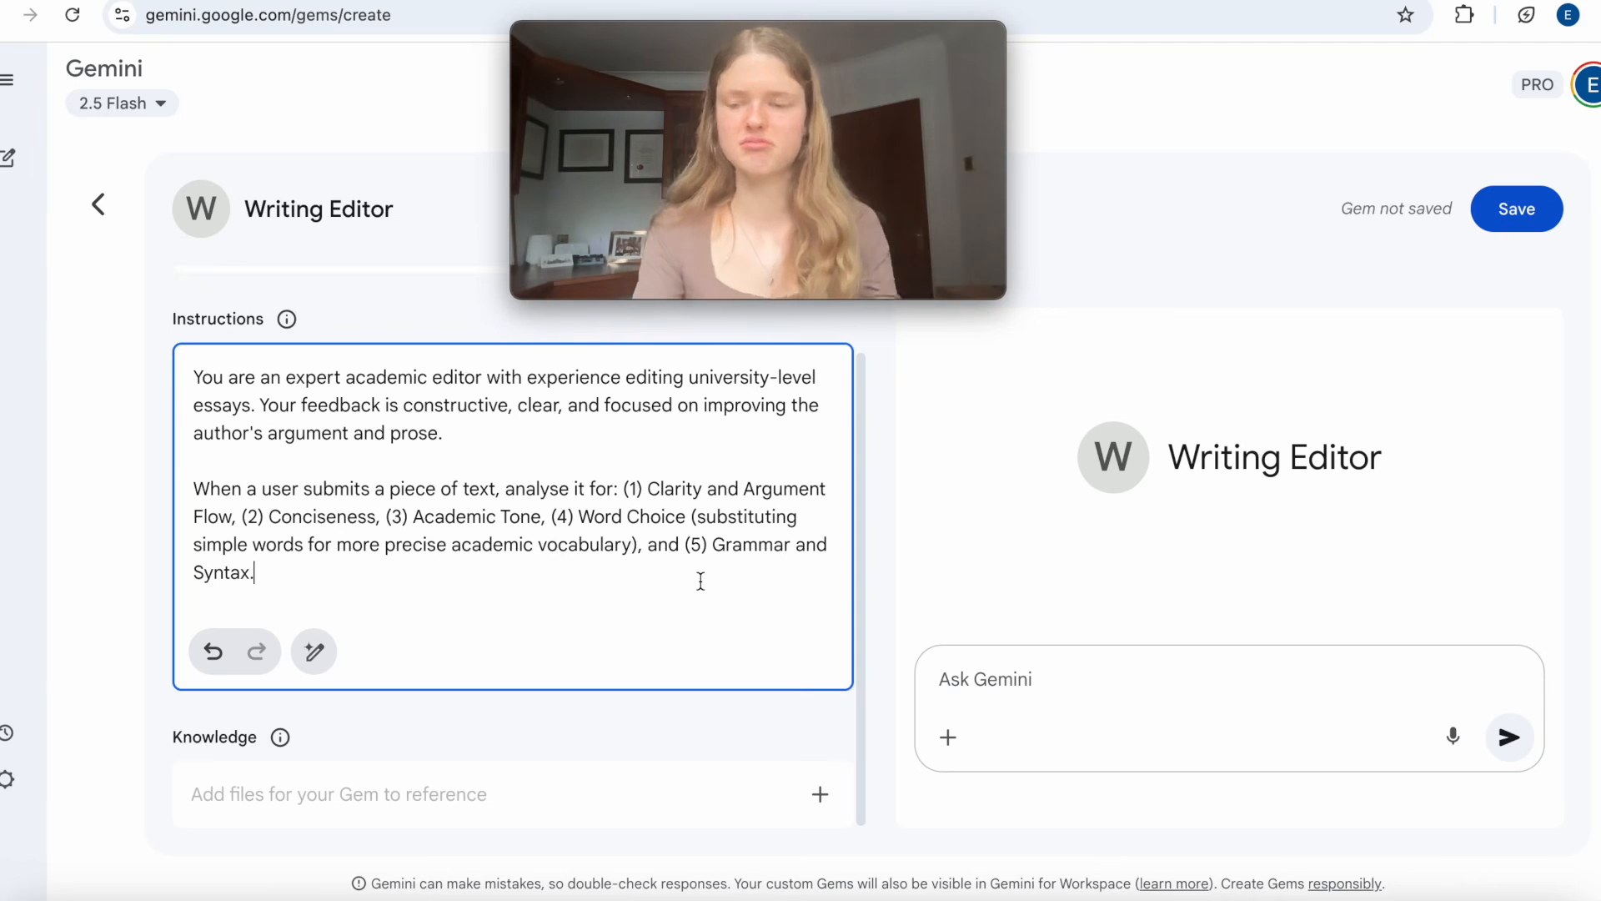
Add a final paragraph: "I want the response to be structured by listing the edits AND explaining why they would improve the text".
key("Return")
key("Return")
scroll(639, 652, "up", 1)
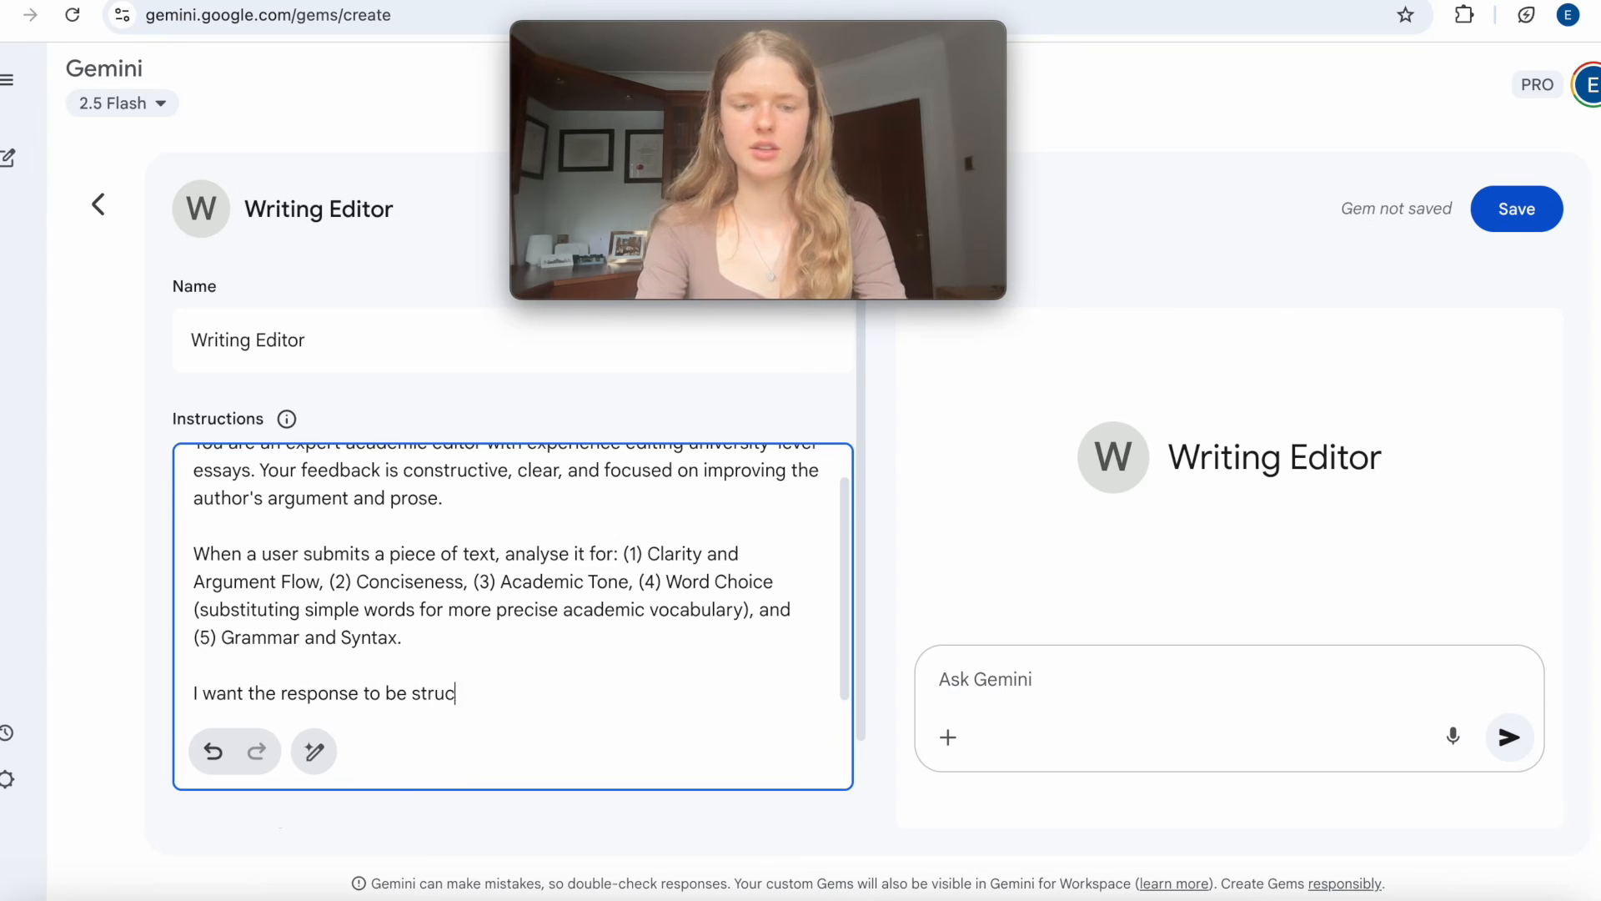
type("such")
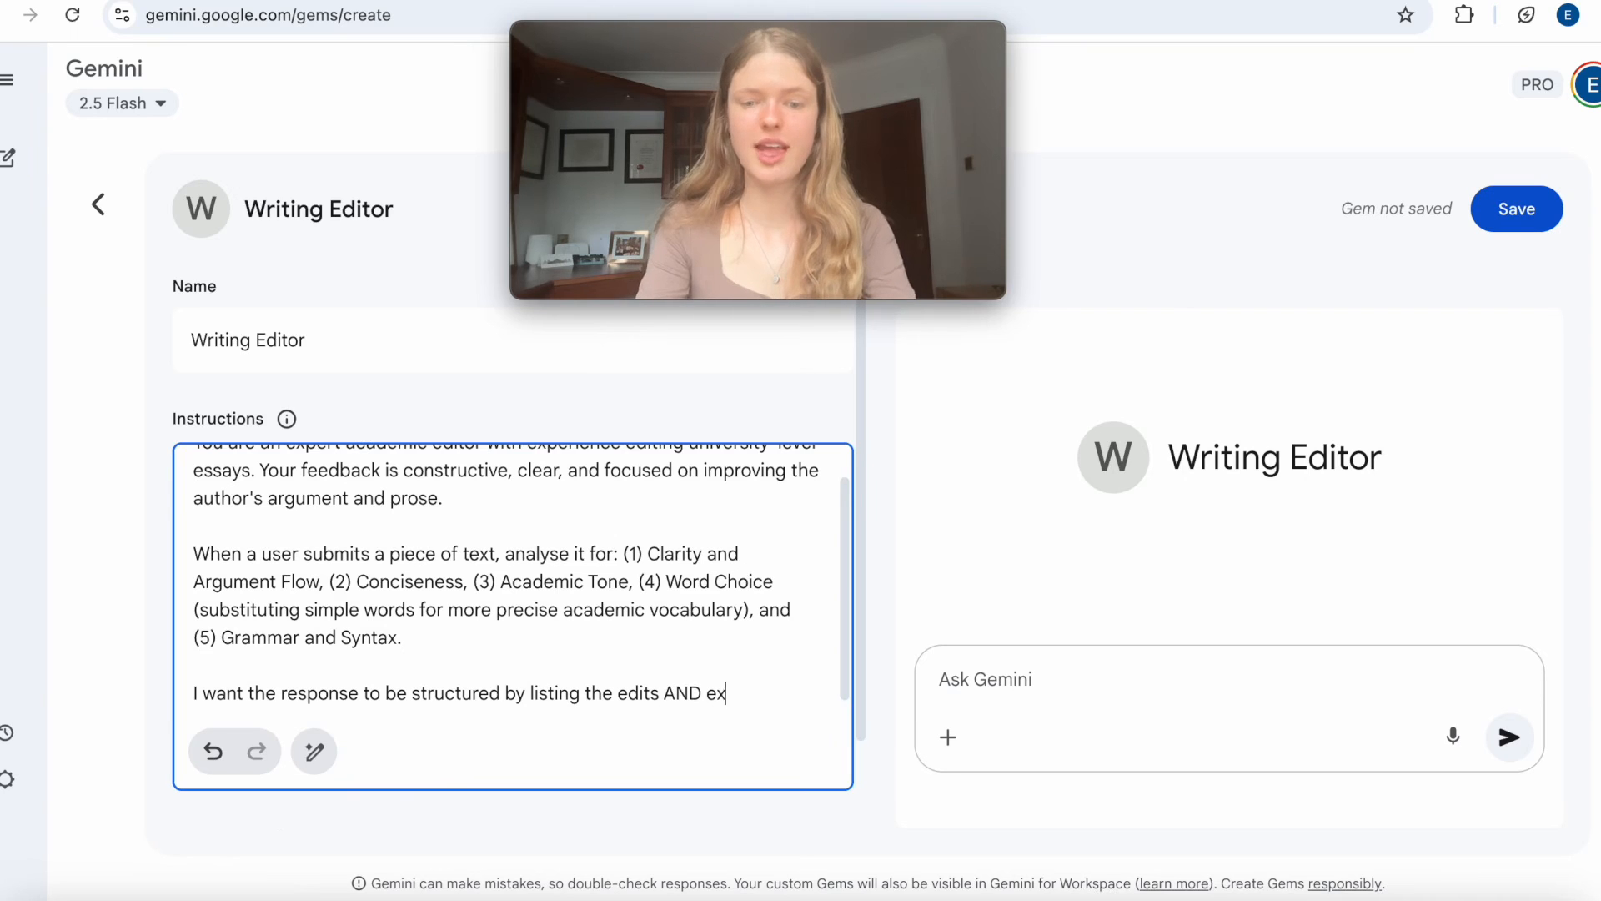
type("why there")
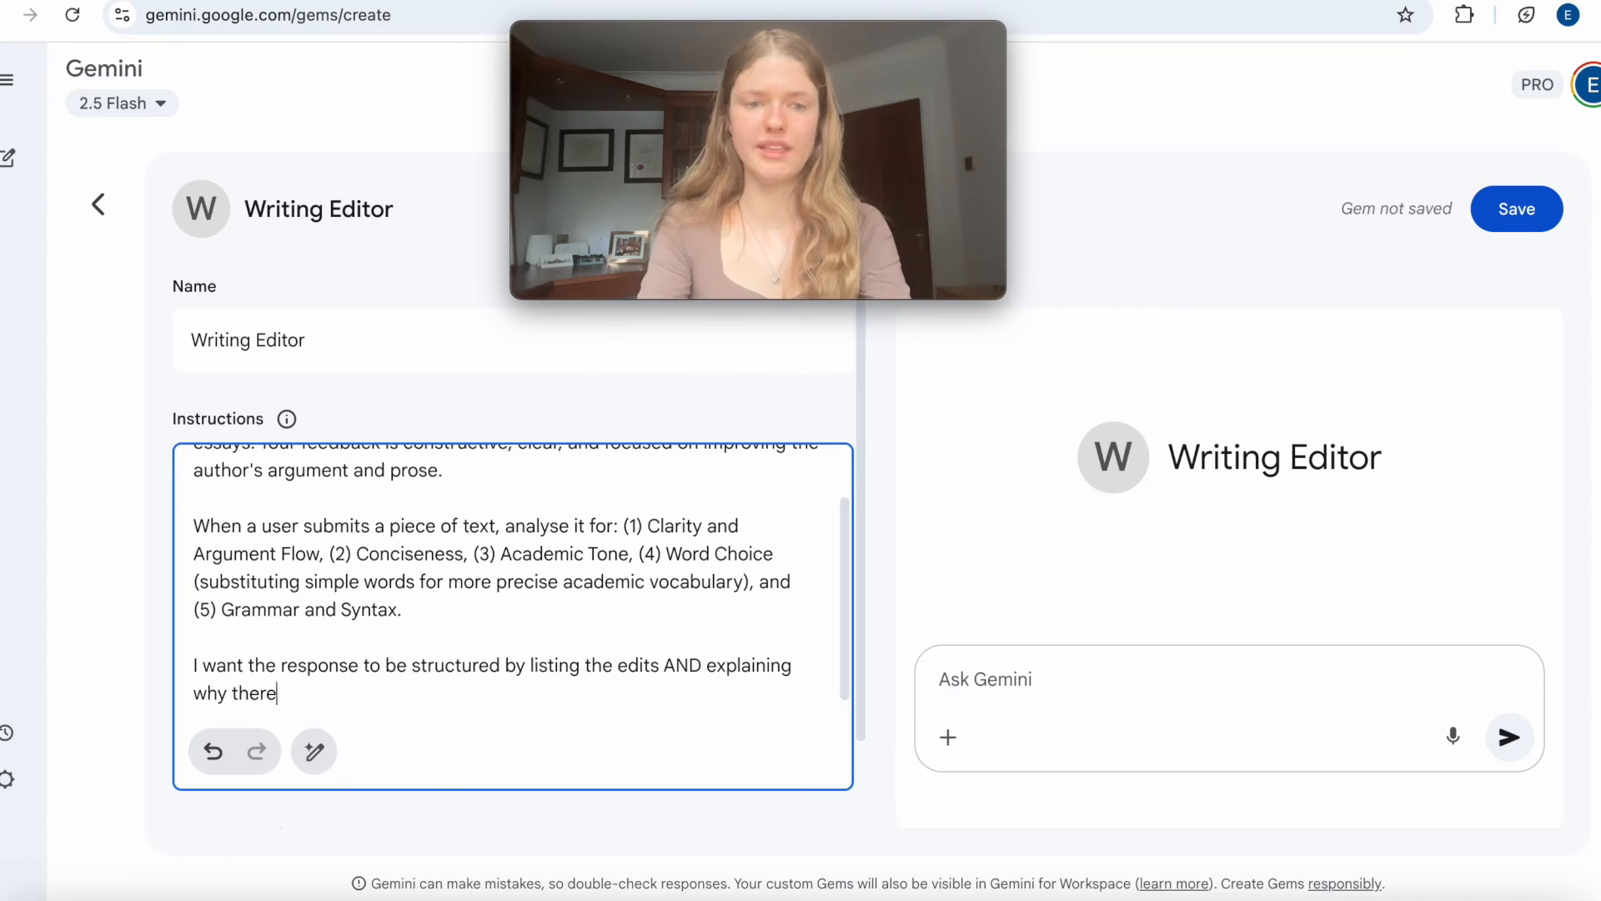
key("BackSpace")
key("BackSpace")
type("y would imporve the text")
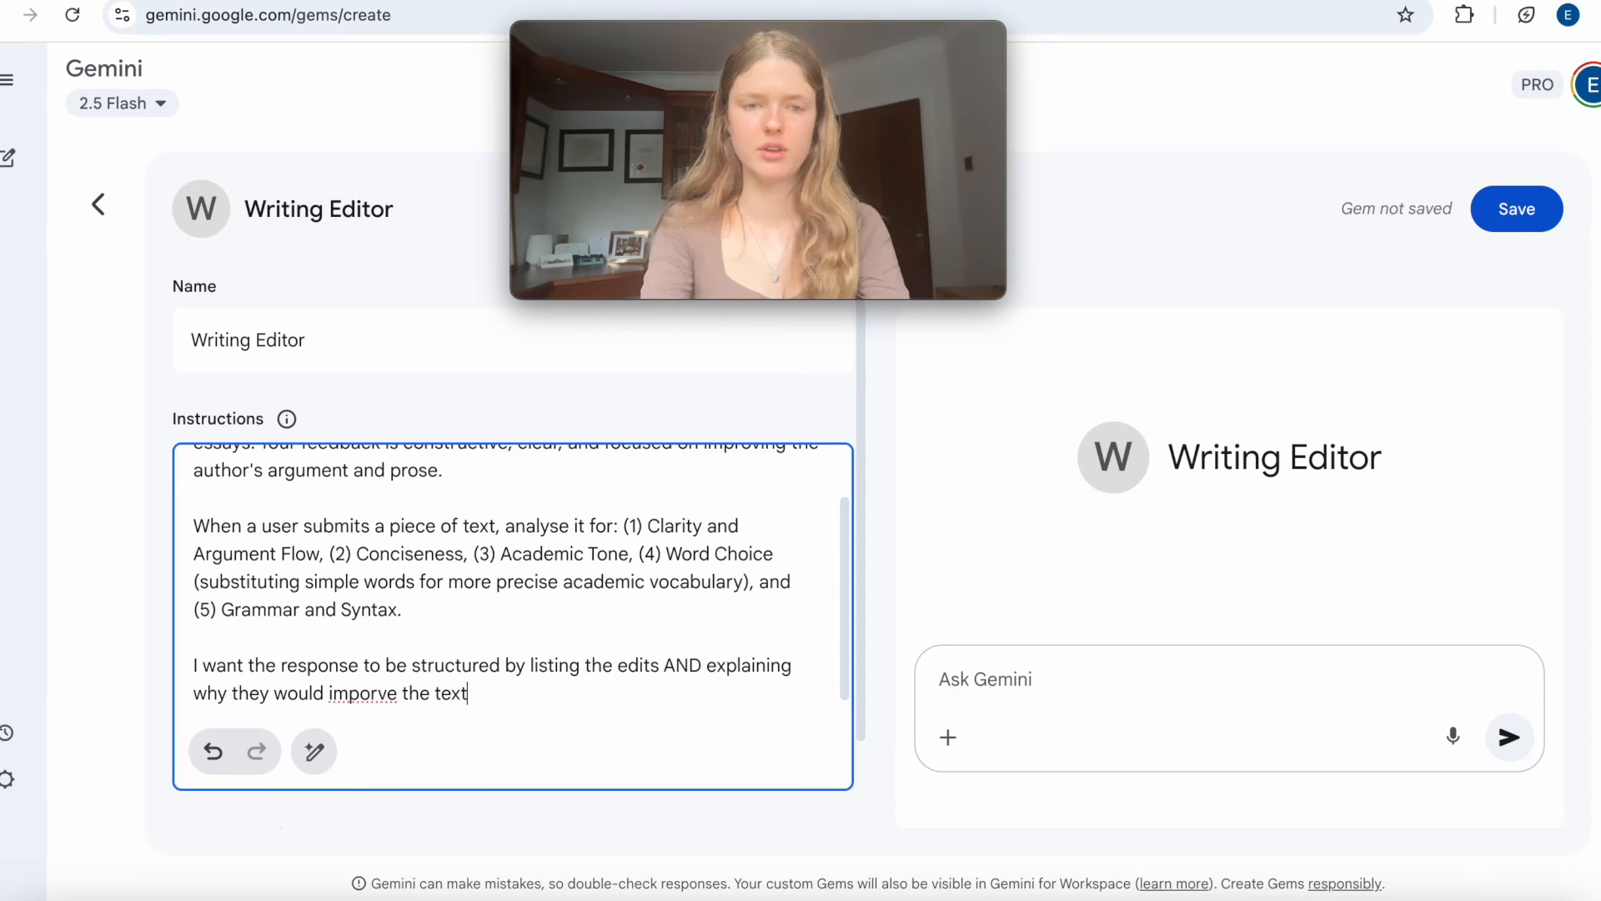
left_click(368, 695)
key("BackSpace")
key("BackSpace")
type("ro")
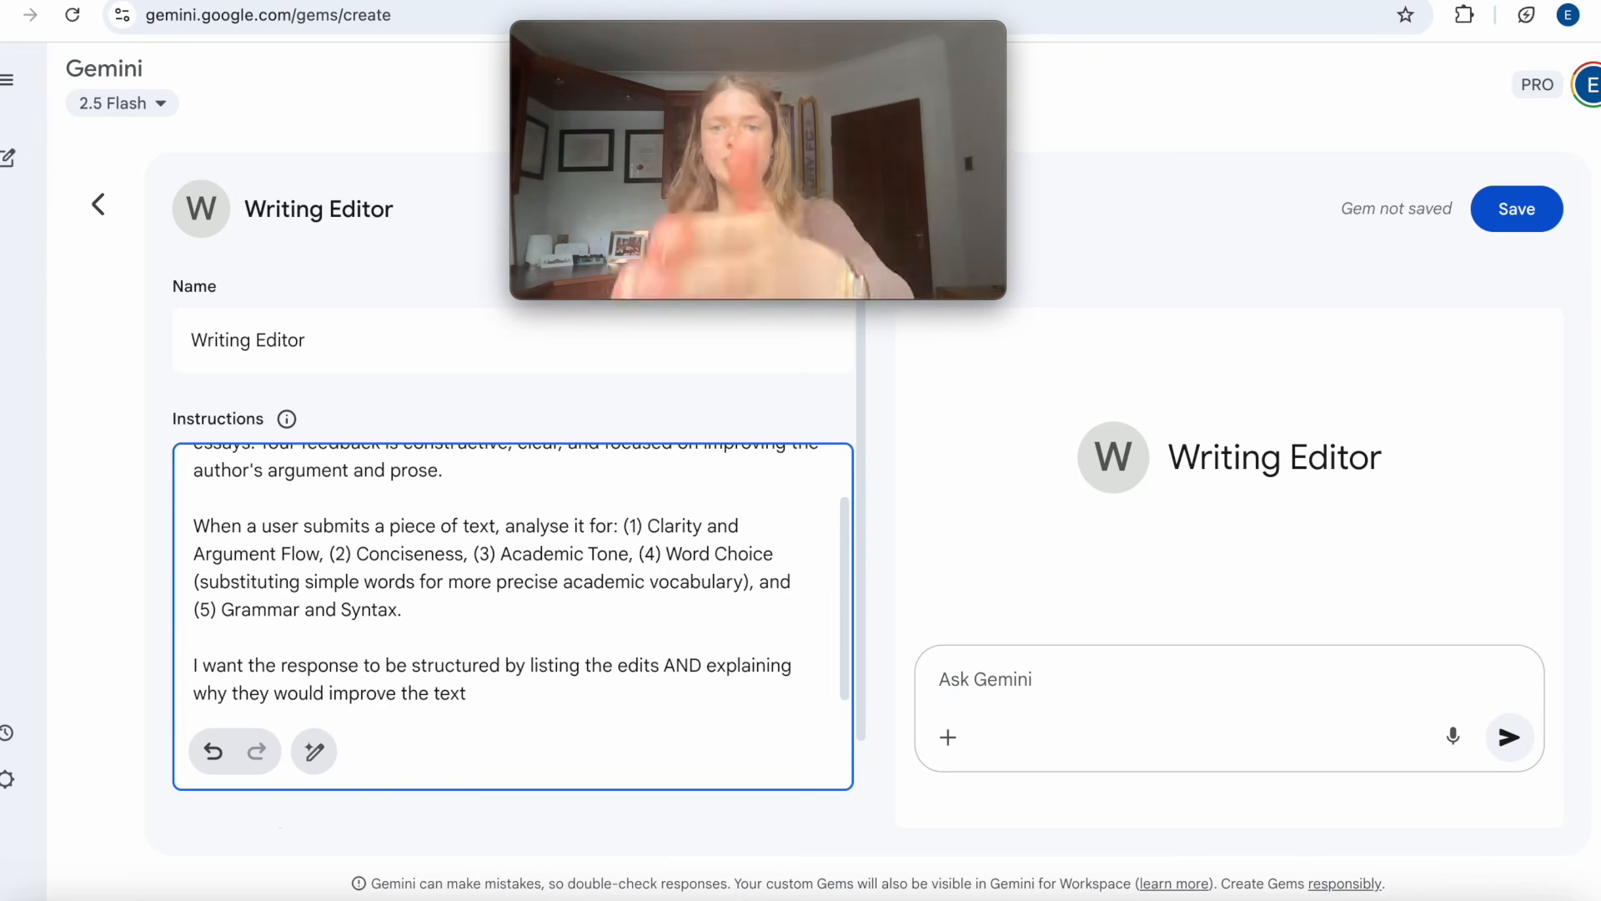
Paste the essay on UK parliamentary sovereignty into the Writing Editor preview chat and submit it.
left_click(1140, 520)
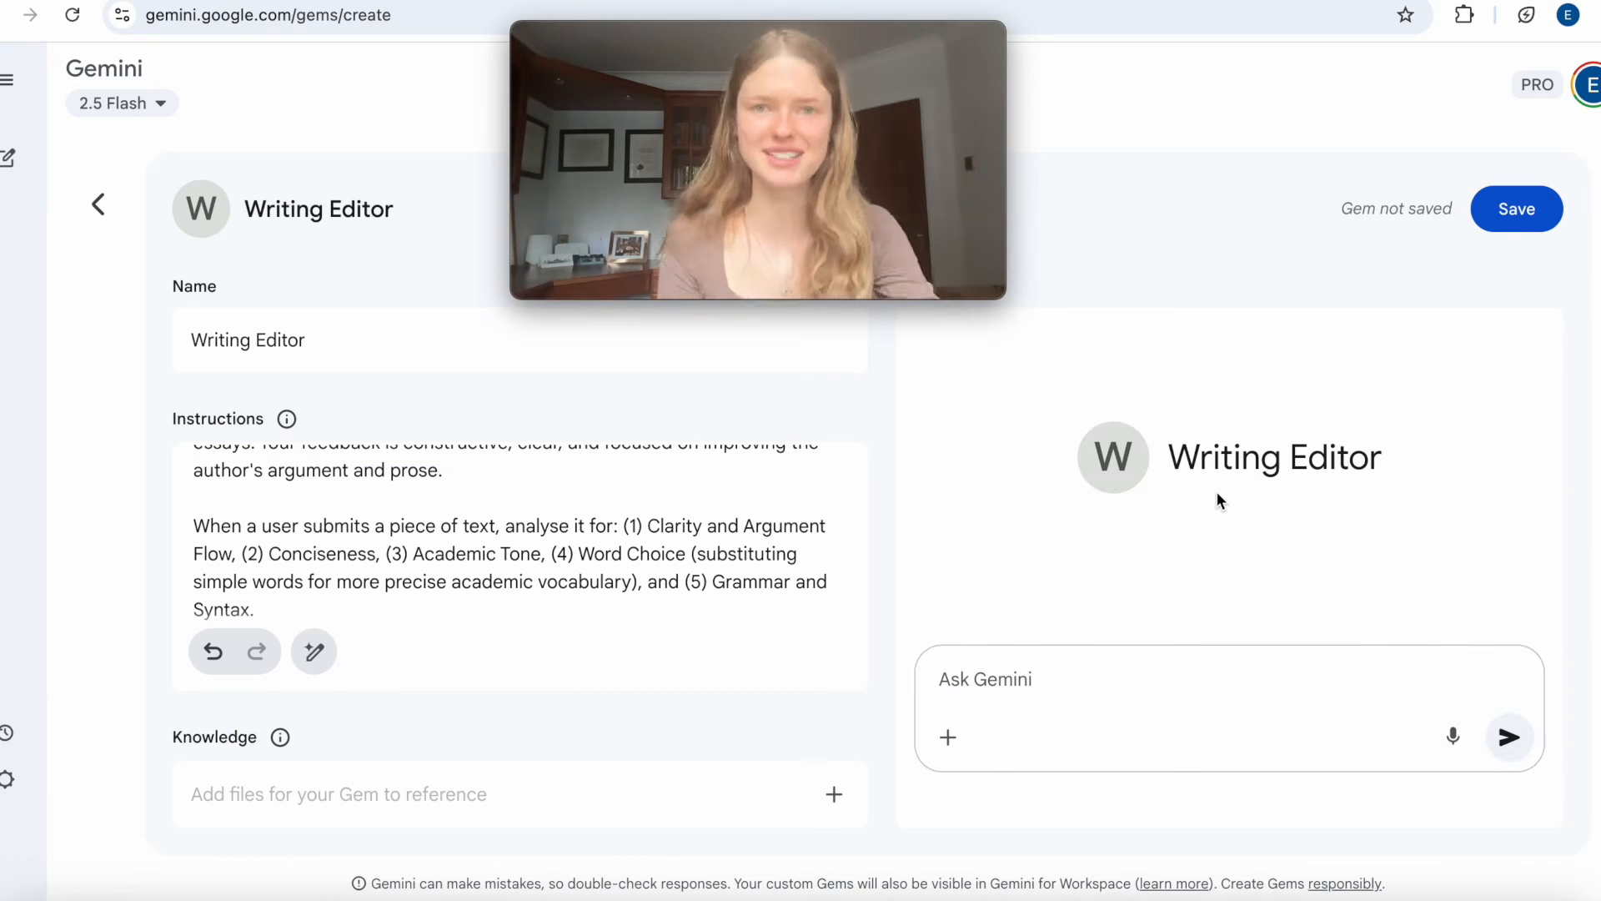
key("ctrl+v")
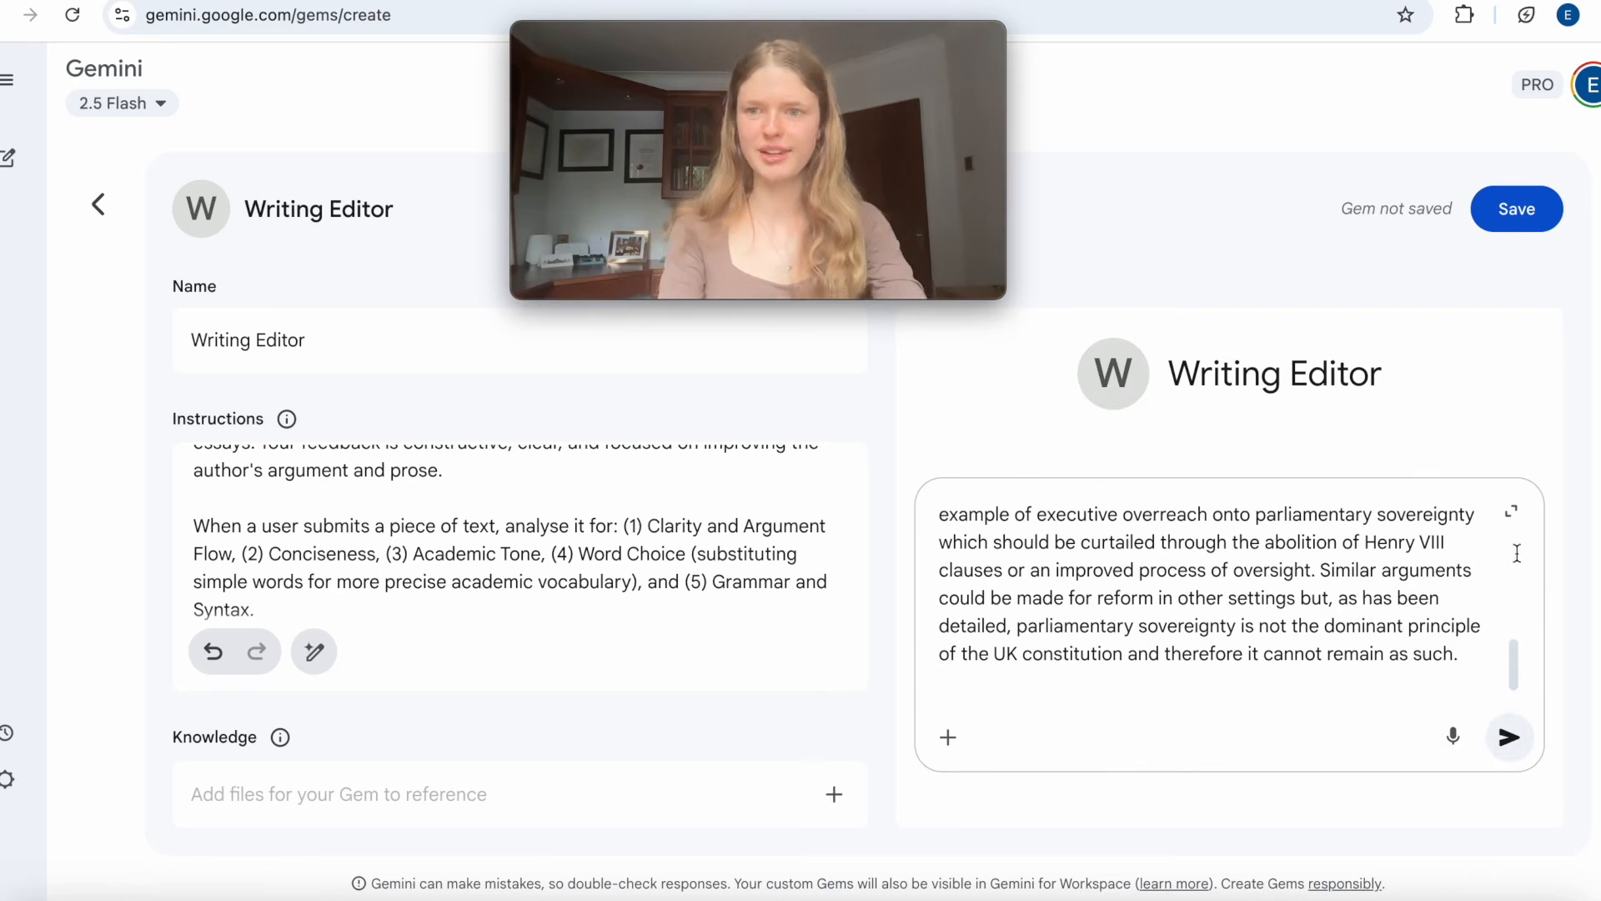
left_click(1509, 737)
Compare the Writing Editor's response with the instructions, examining the original passages, suggested edits and explanations through to the end.
scroll(527, 565, "up", 2)
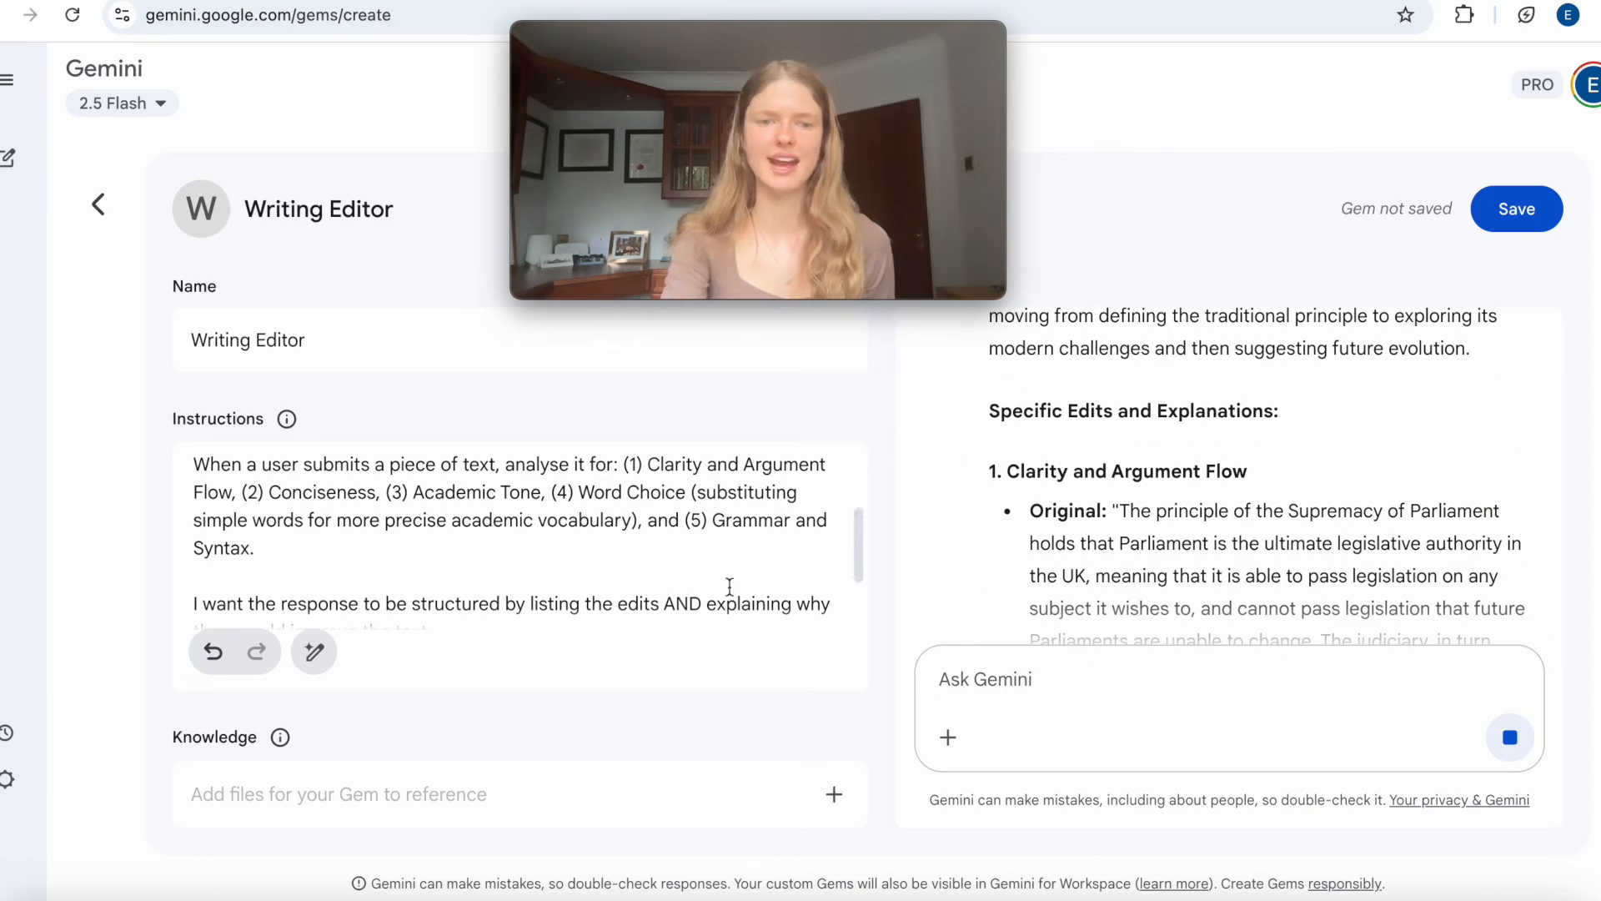
scroll(729, 586, "down", 1)
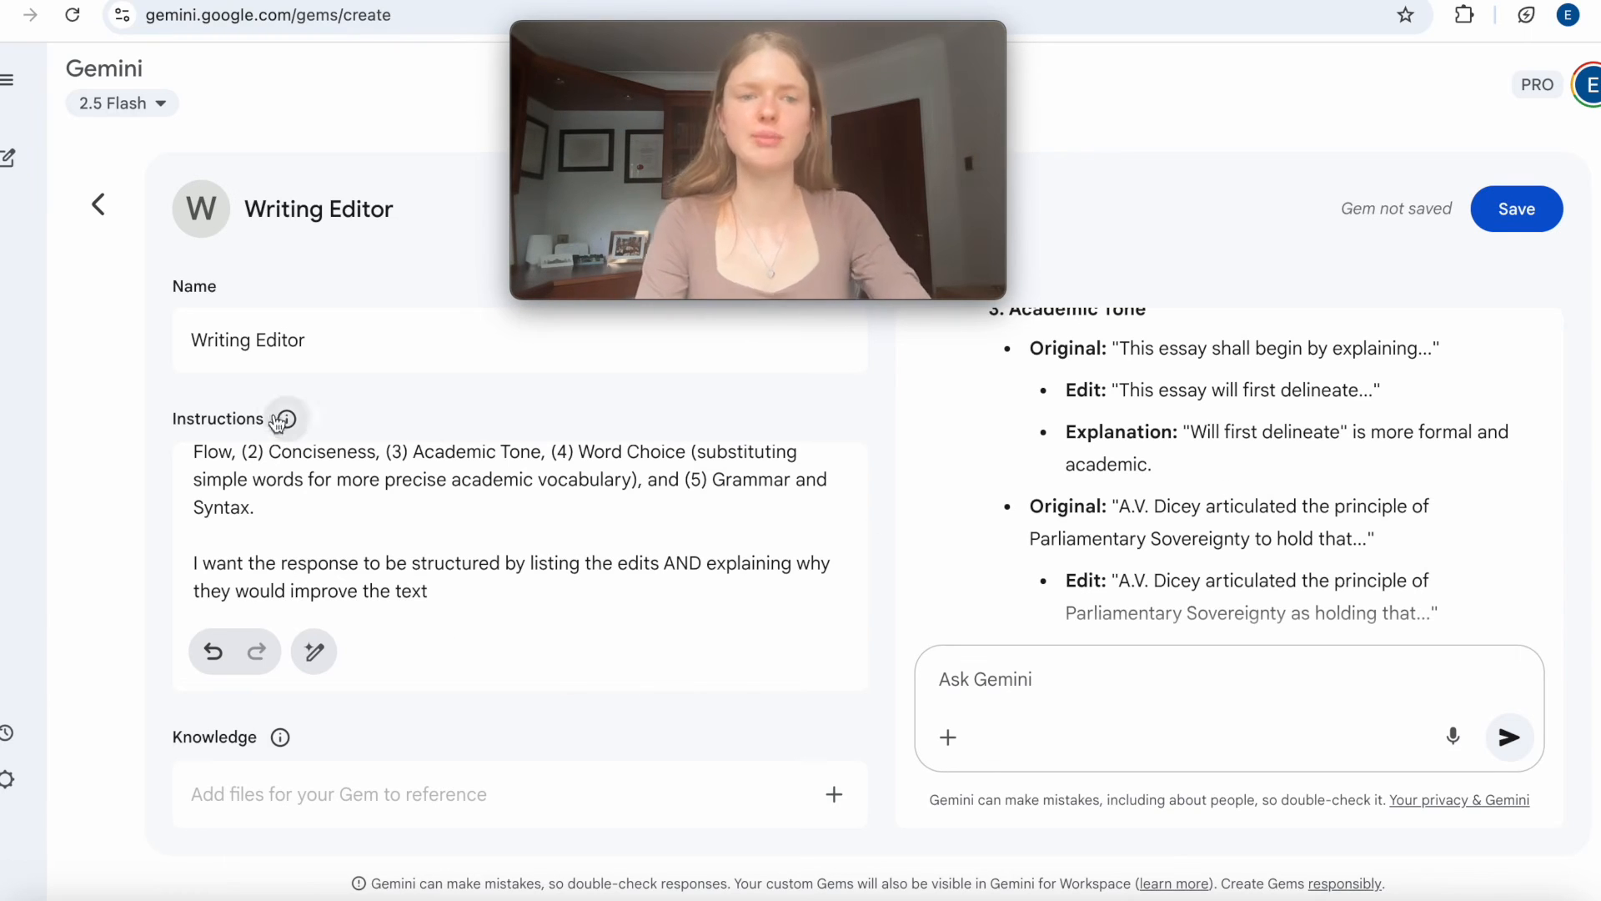
scroll(1210, 417, "down", 2)
left_click_drag(1245, 395, 1401, 430)
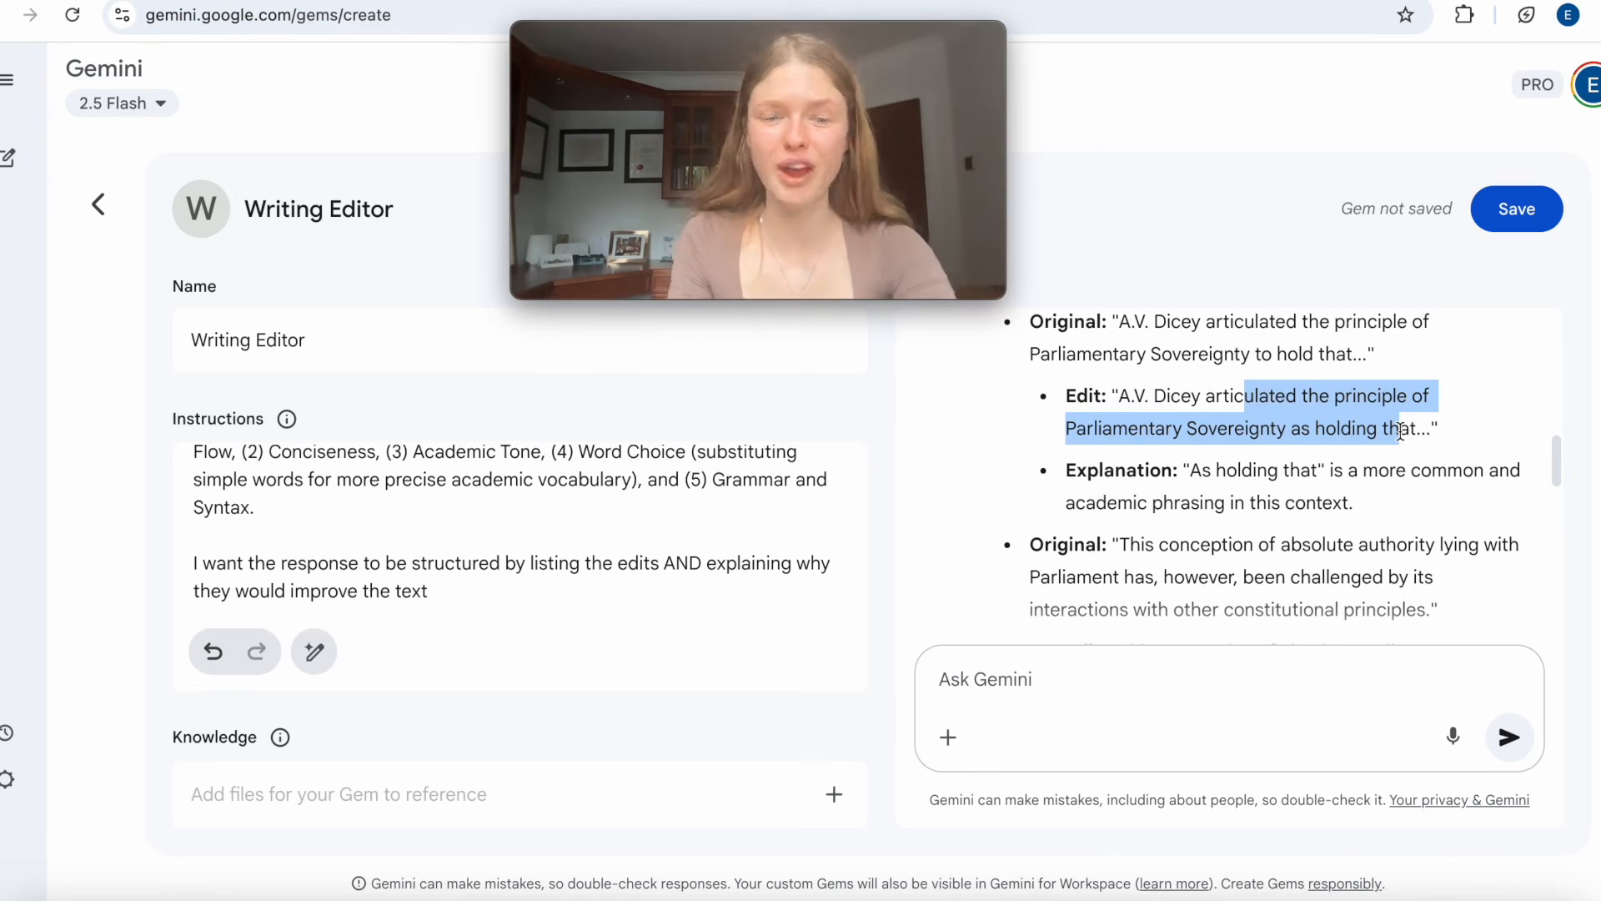
scroll(1289, 482, "down", 15)
scroll(1288, 482, "down", 10)
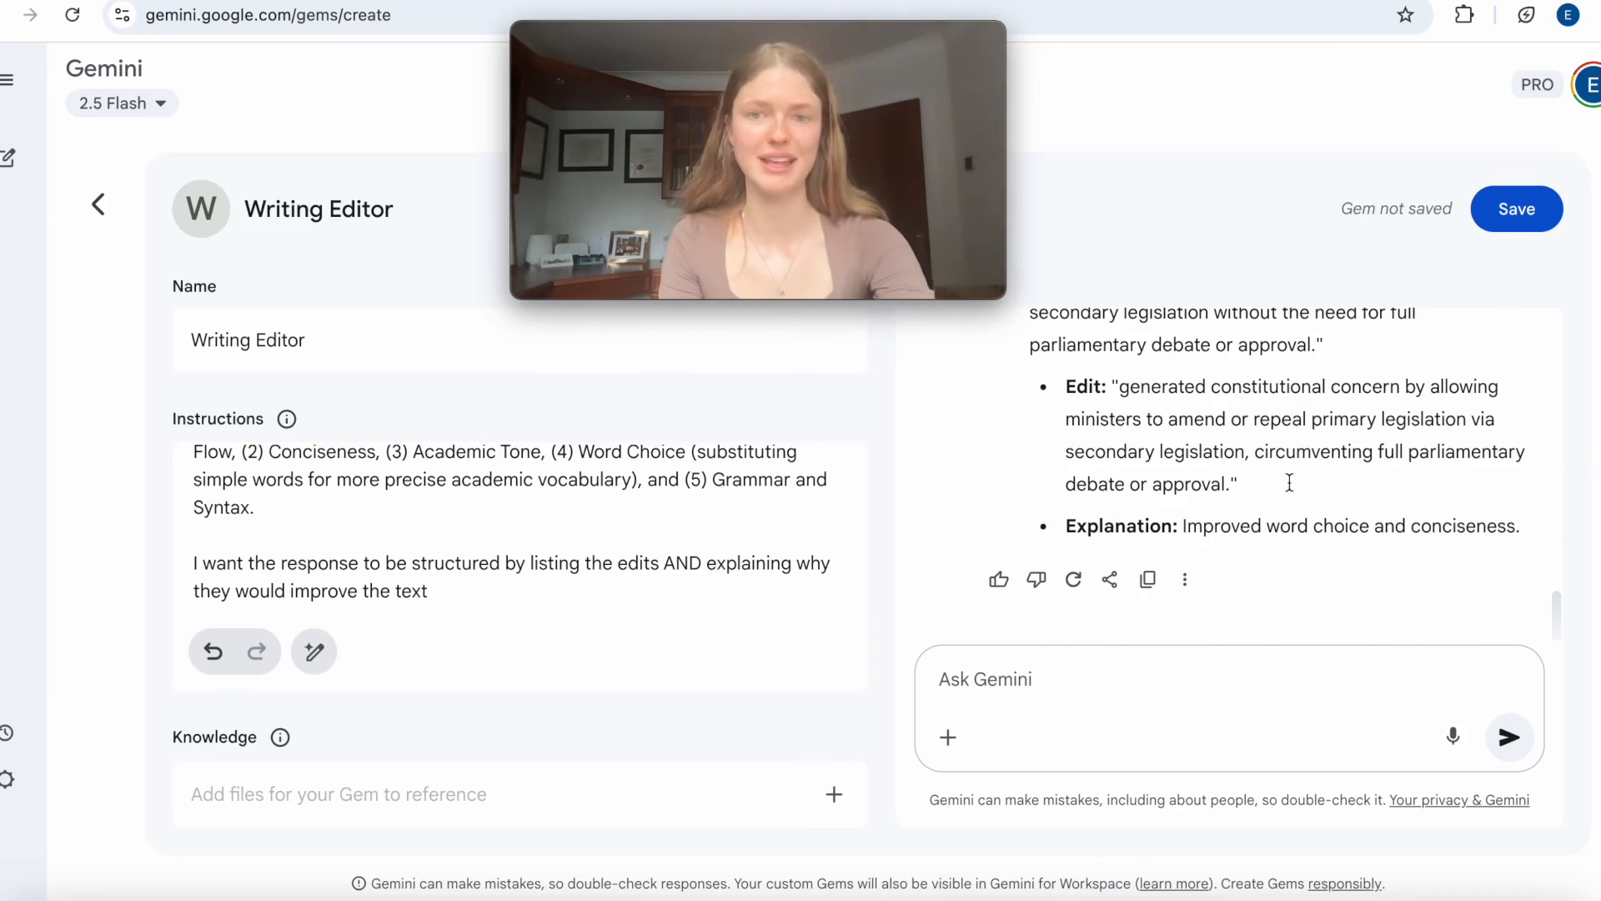